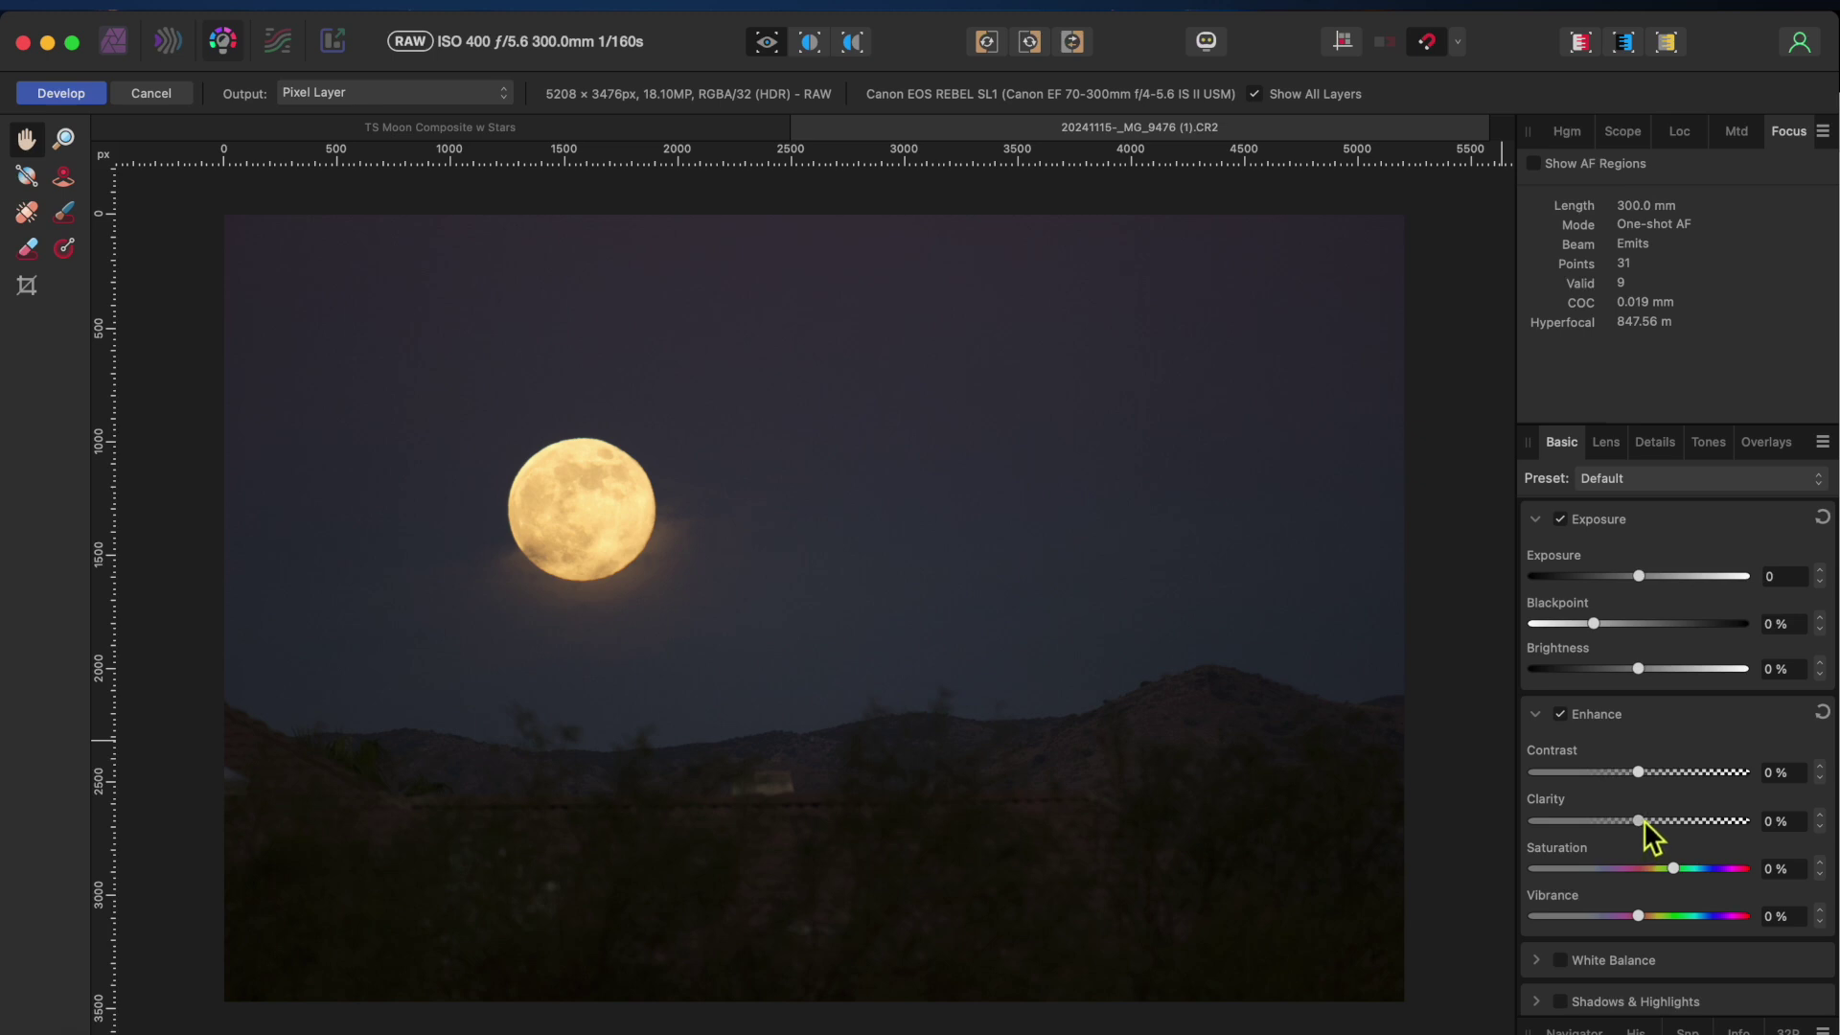
Raise Clarity to 95% and set up a split before/after view across the moon
left_click_drag(1643, 820, 1732, 826)
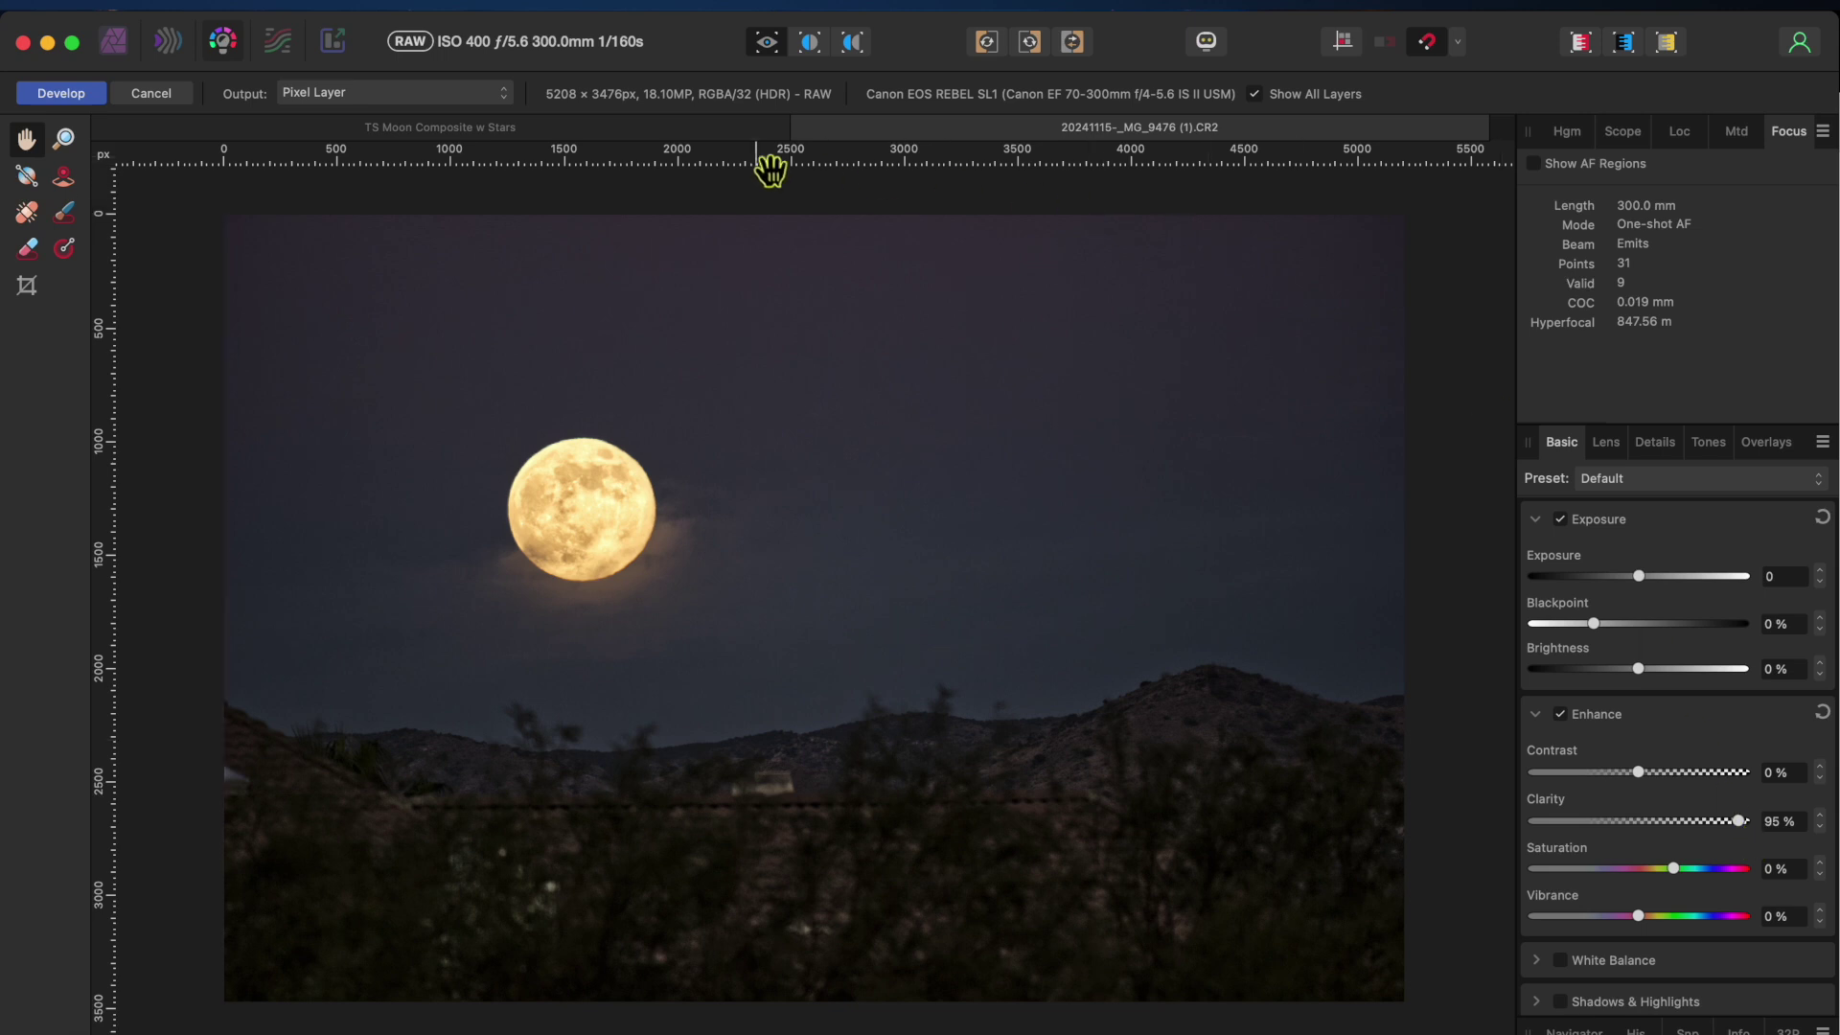
left_click(809, 42)
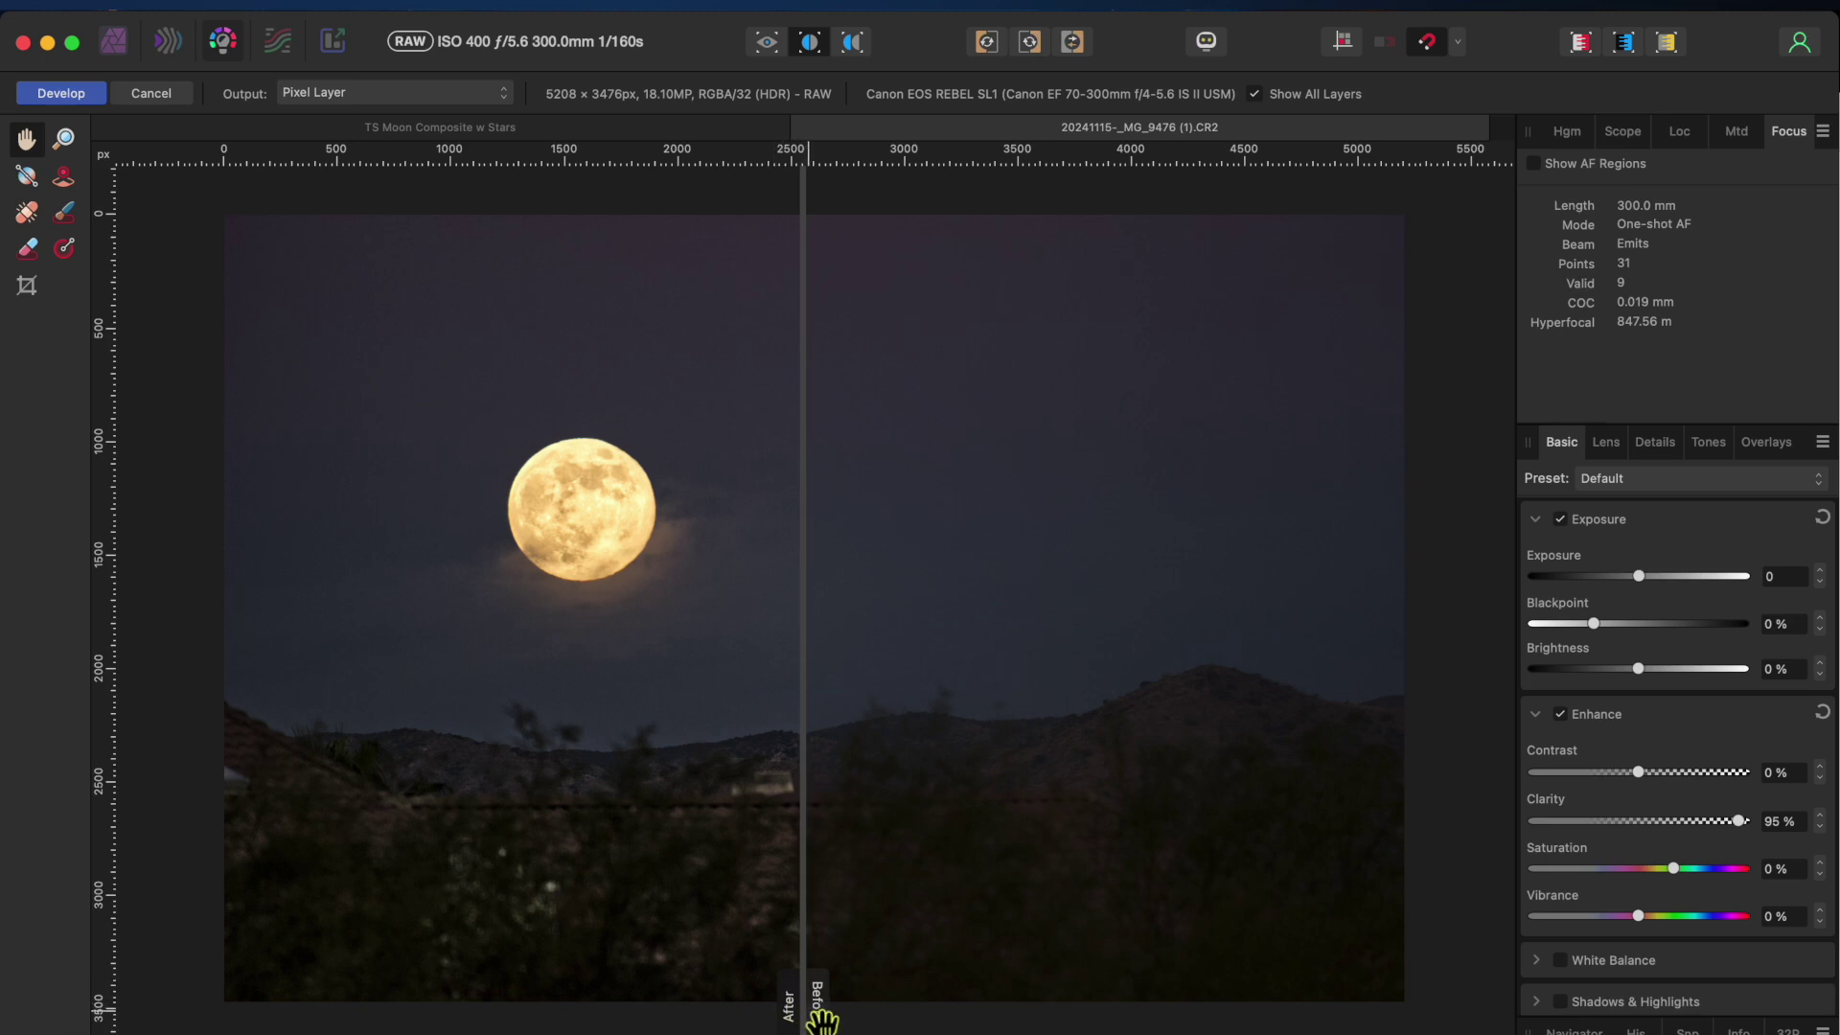
left_click_drag(814, 1003, 728, 994)
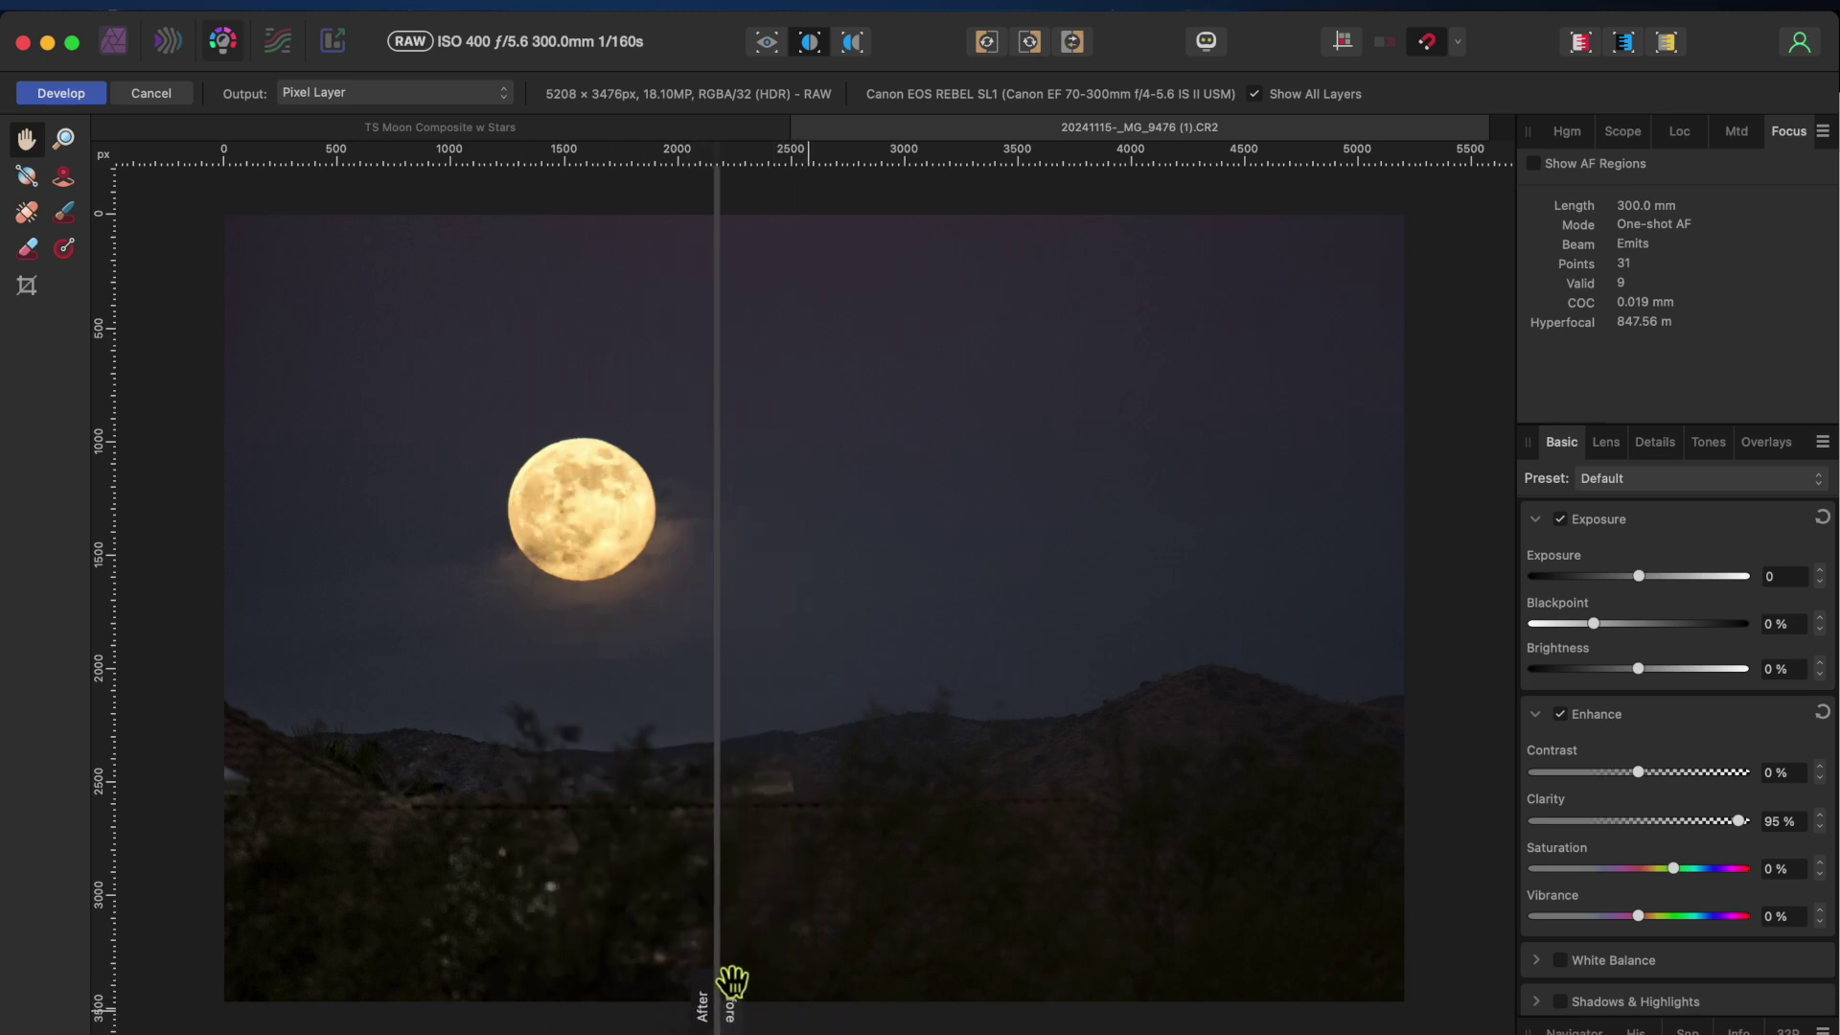
Boost Saturation to 22% and Vibrance to 12%
scroll(1619, 925, "down", 1)
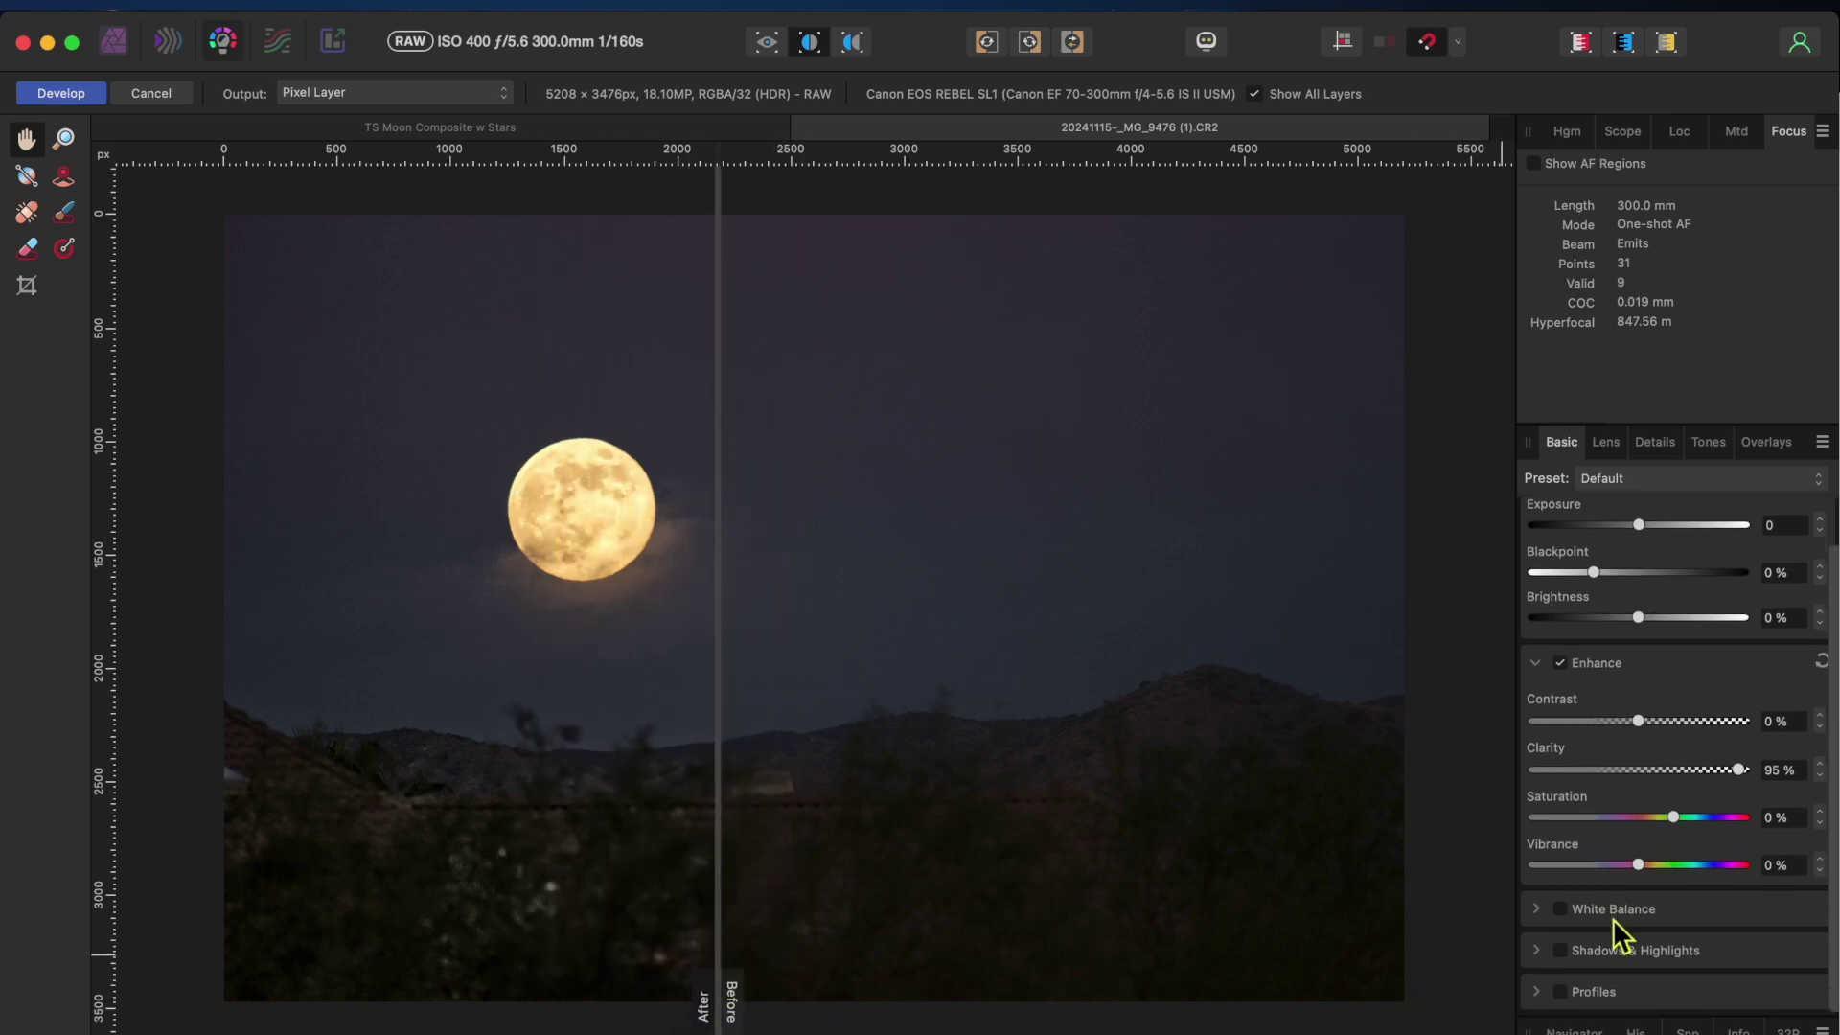
left_click_drag(1681, 822, 1710, 826)
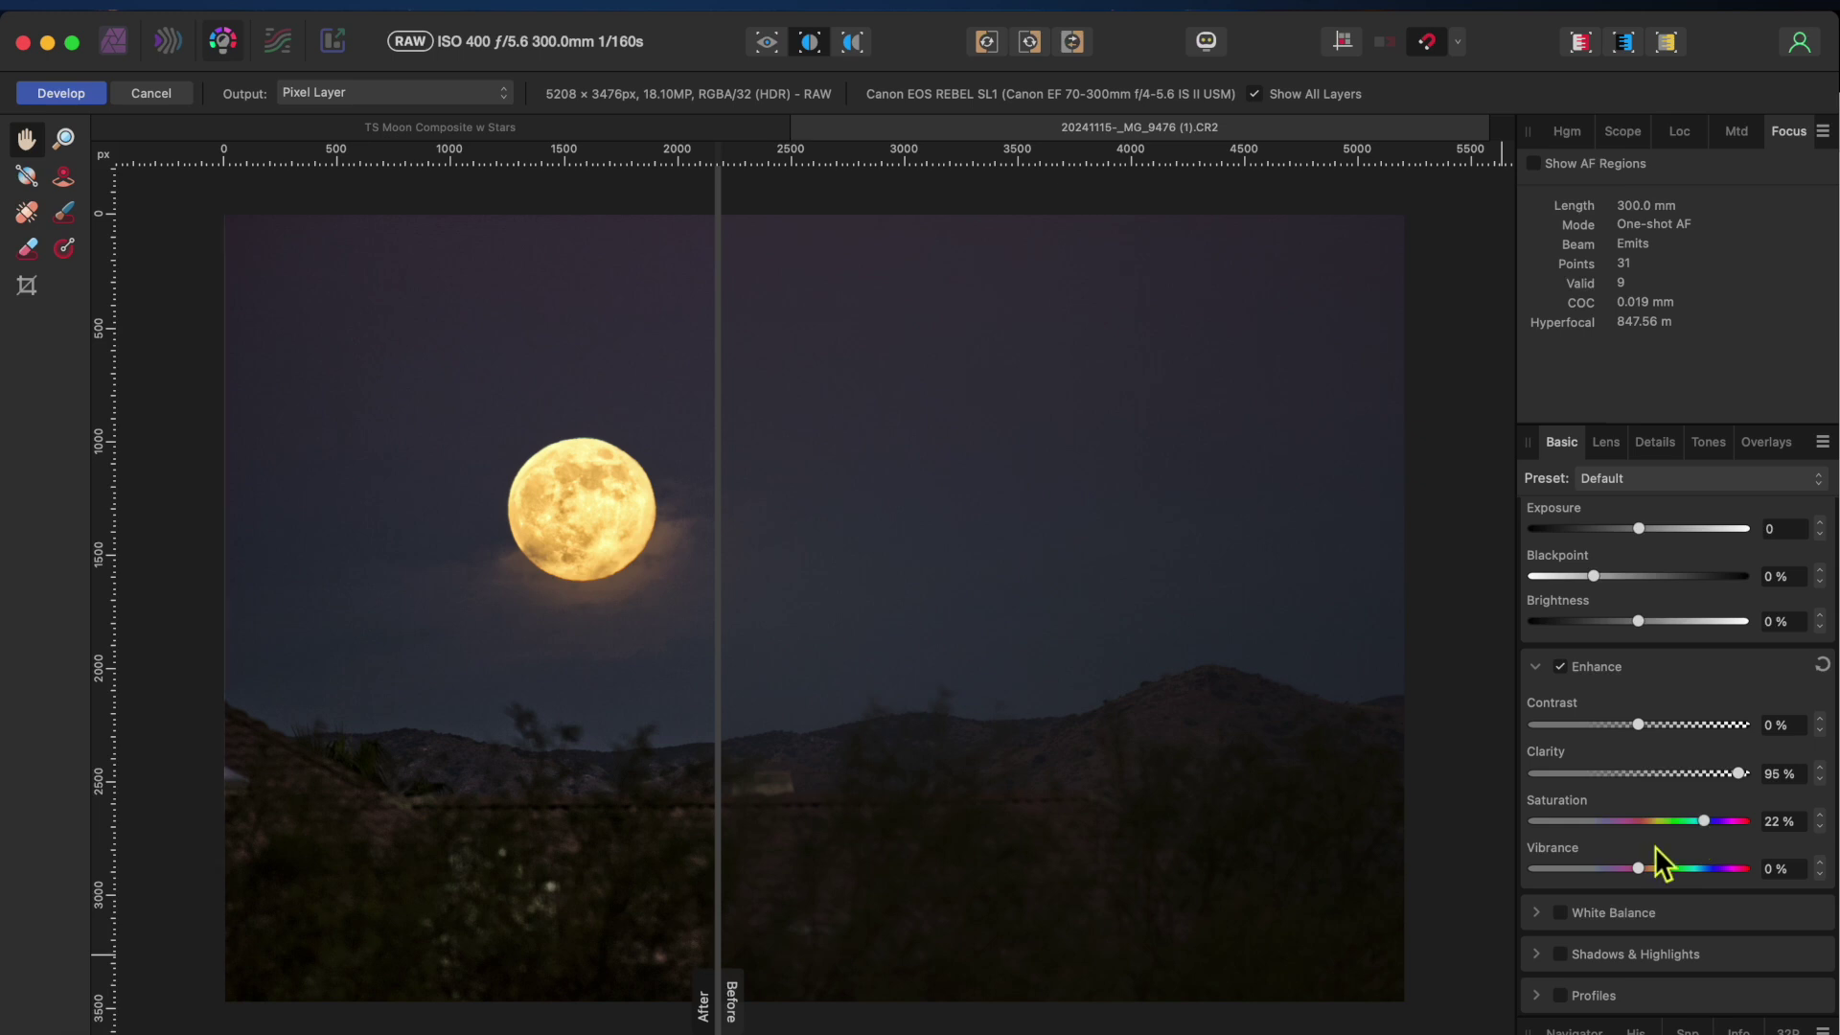
mouse_move(1654, 870)
left_mouse_down()
mouse_move(1688, 875)
mouse_move(1440, 895)
mouse_move(1666, 884)
left_mouse_up()
scroll(1420, 854, "down", 1)
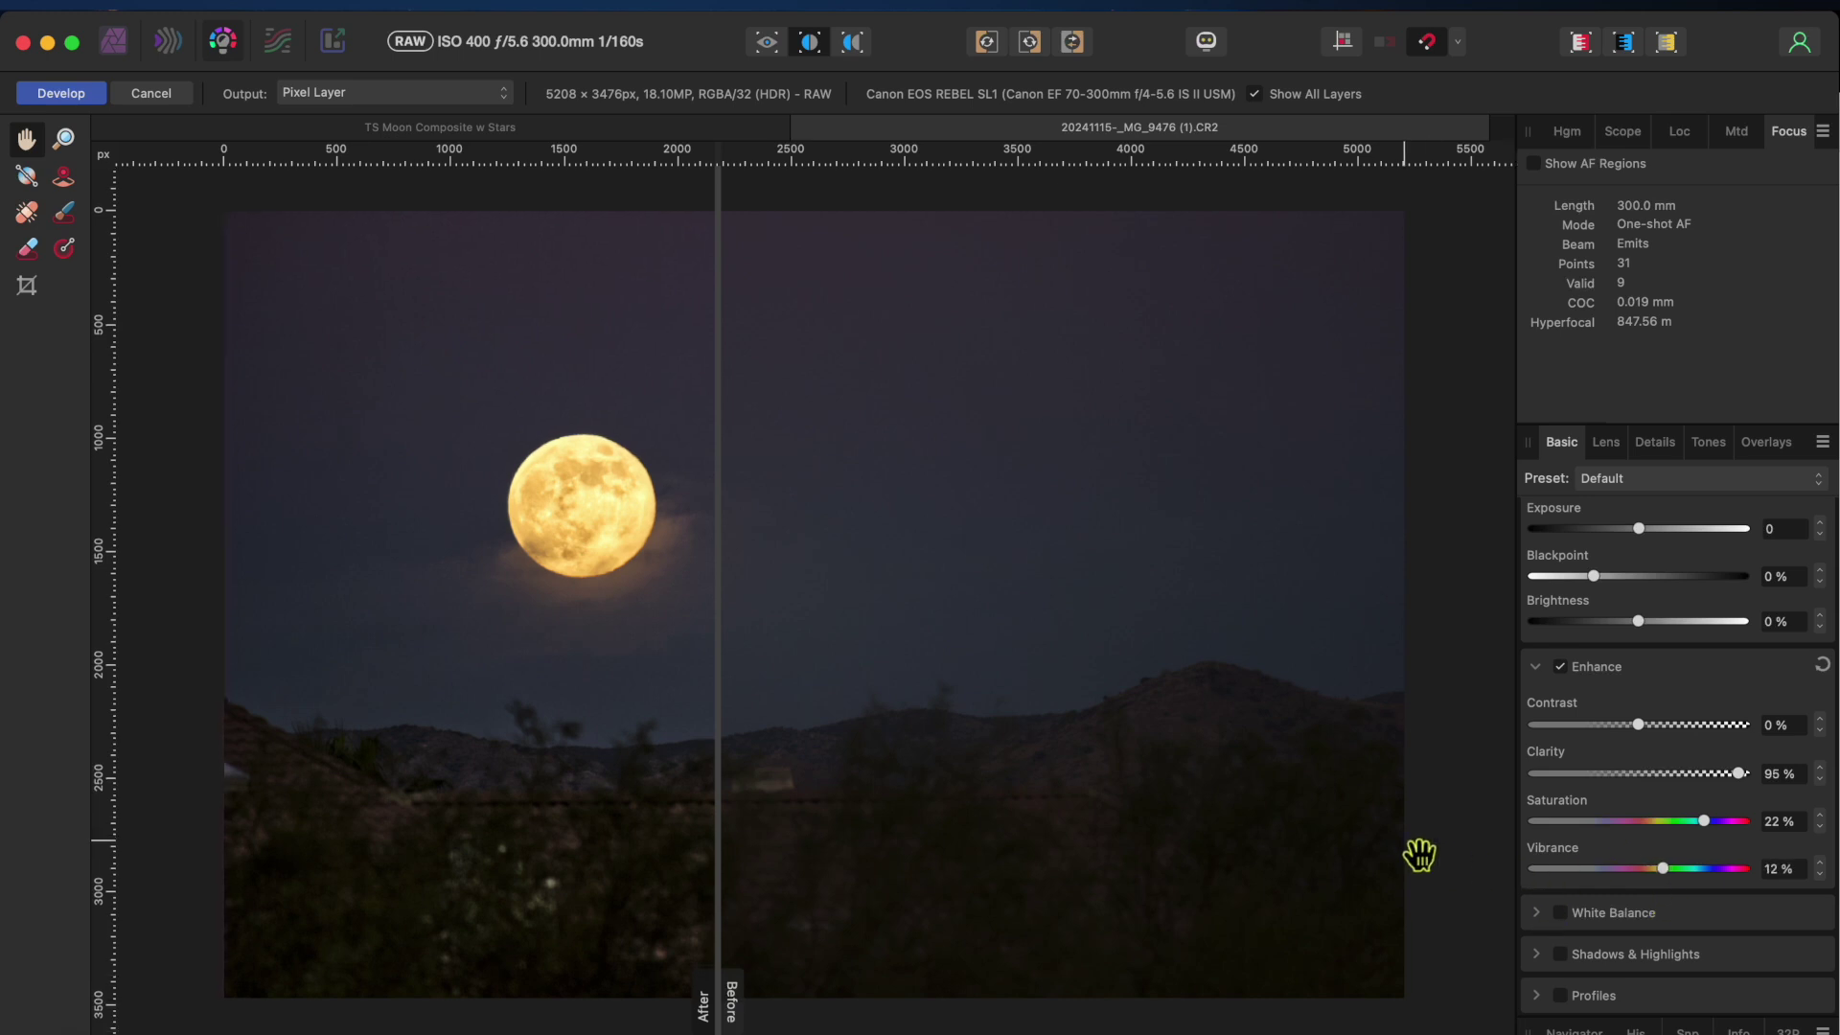
Enable White Balance, cool Temperature to 4276 K, and enable Shadows & Highlights
left_click(1579, 911)
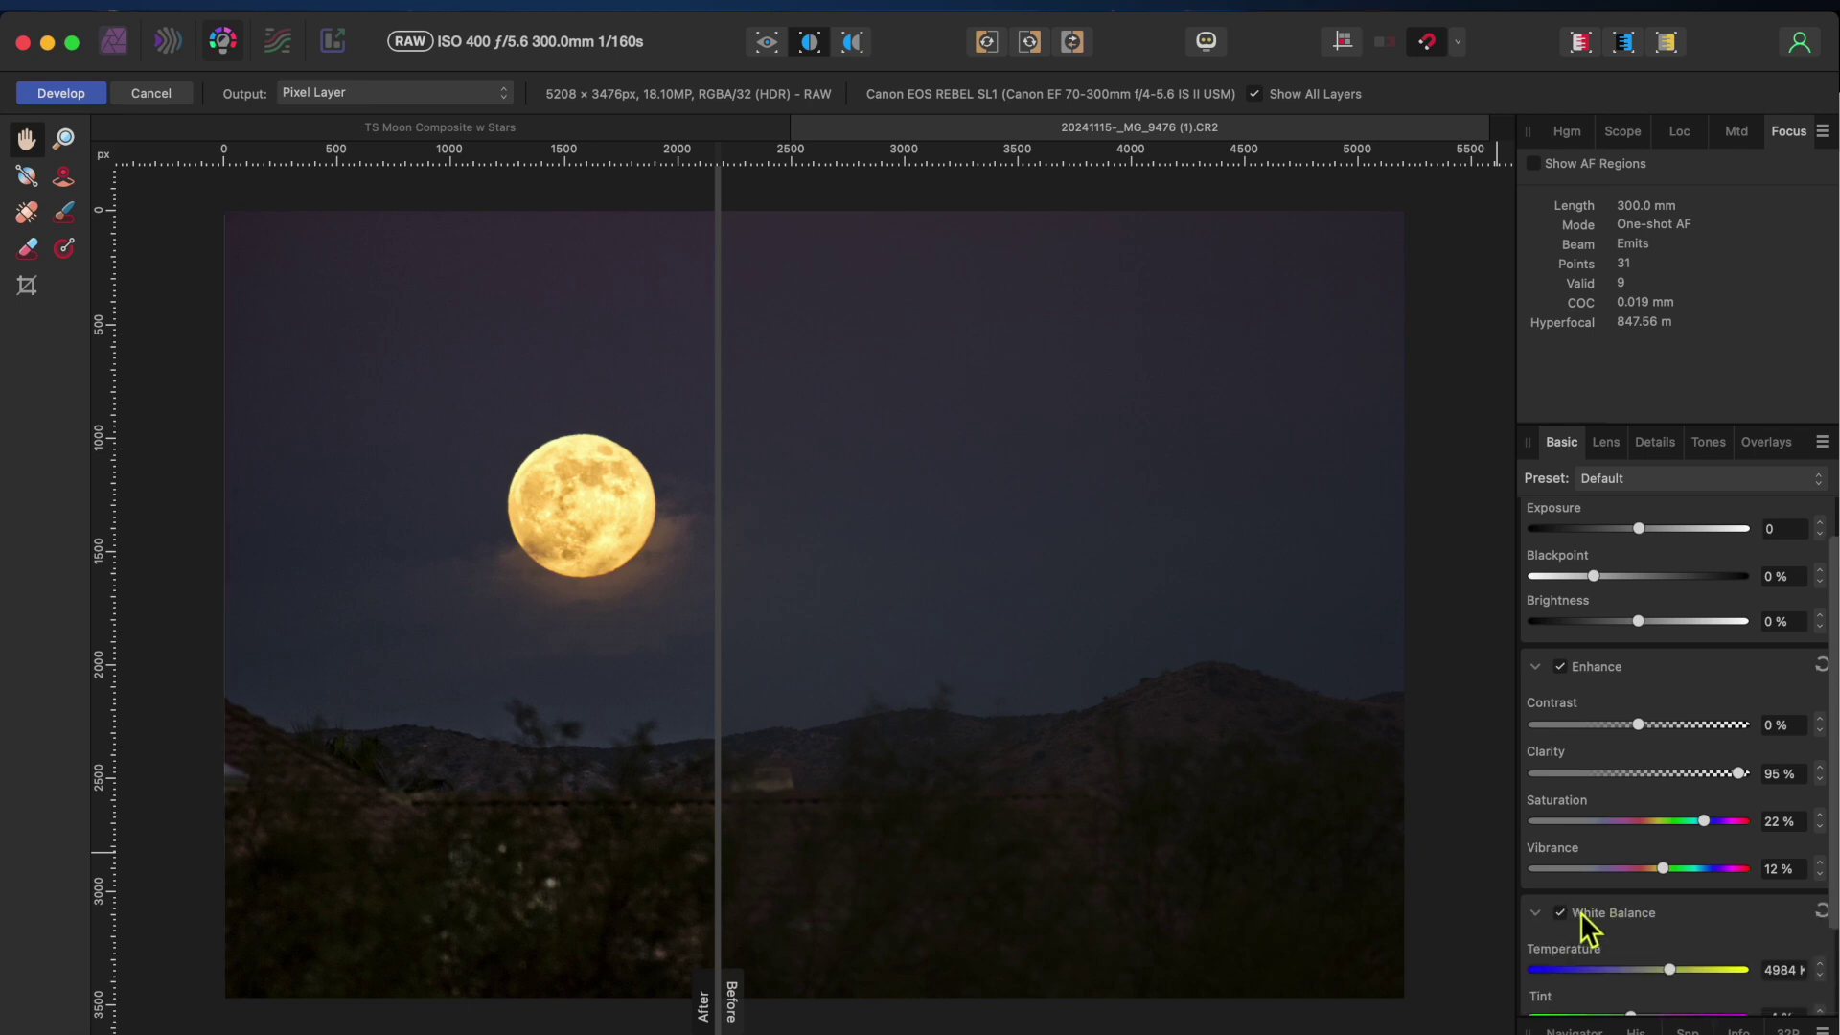
scroll(1666, 969, "down", 3)
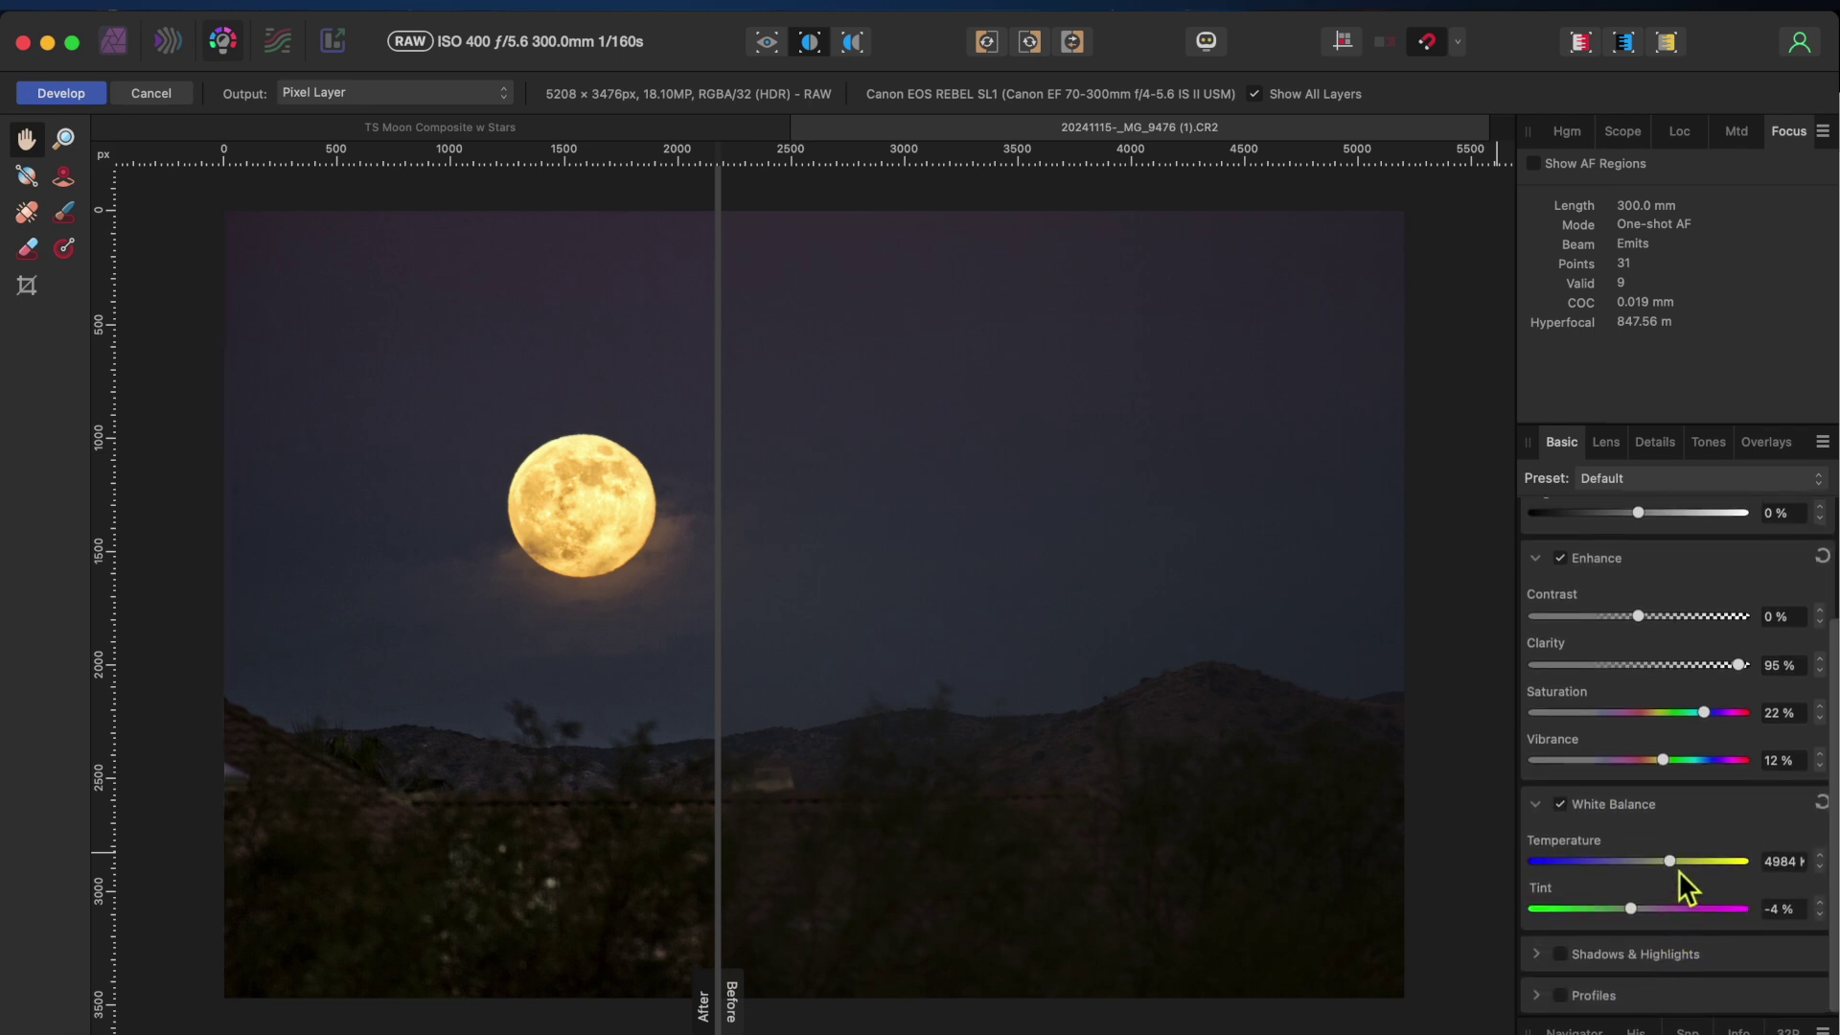
left_click_drag(1675, 860, 1660, 864)
left_click(1564, 953)
Set Shadows to -57% and Blackpoint to 4%, then apply the RAW development
scroll(1648, 951, "down", 2)
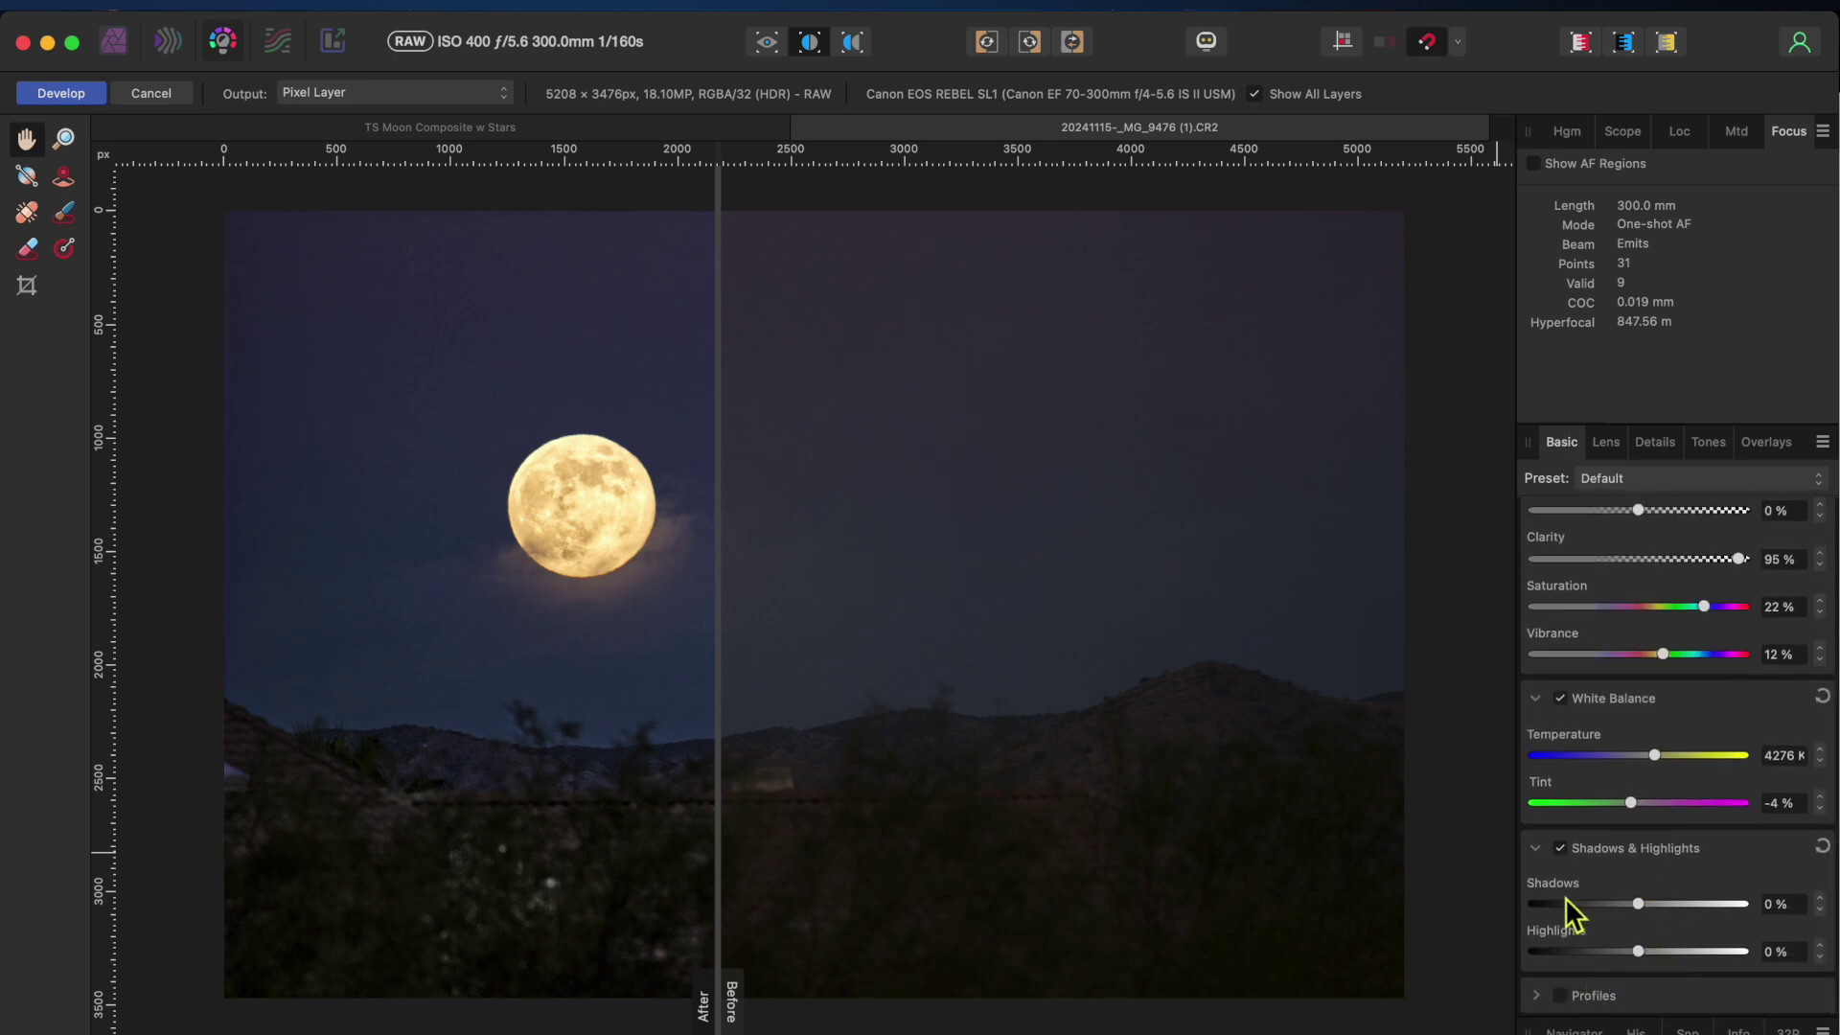
left_click_drag(1639, 903, 1590, 905)
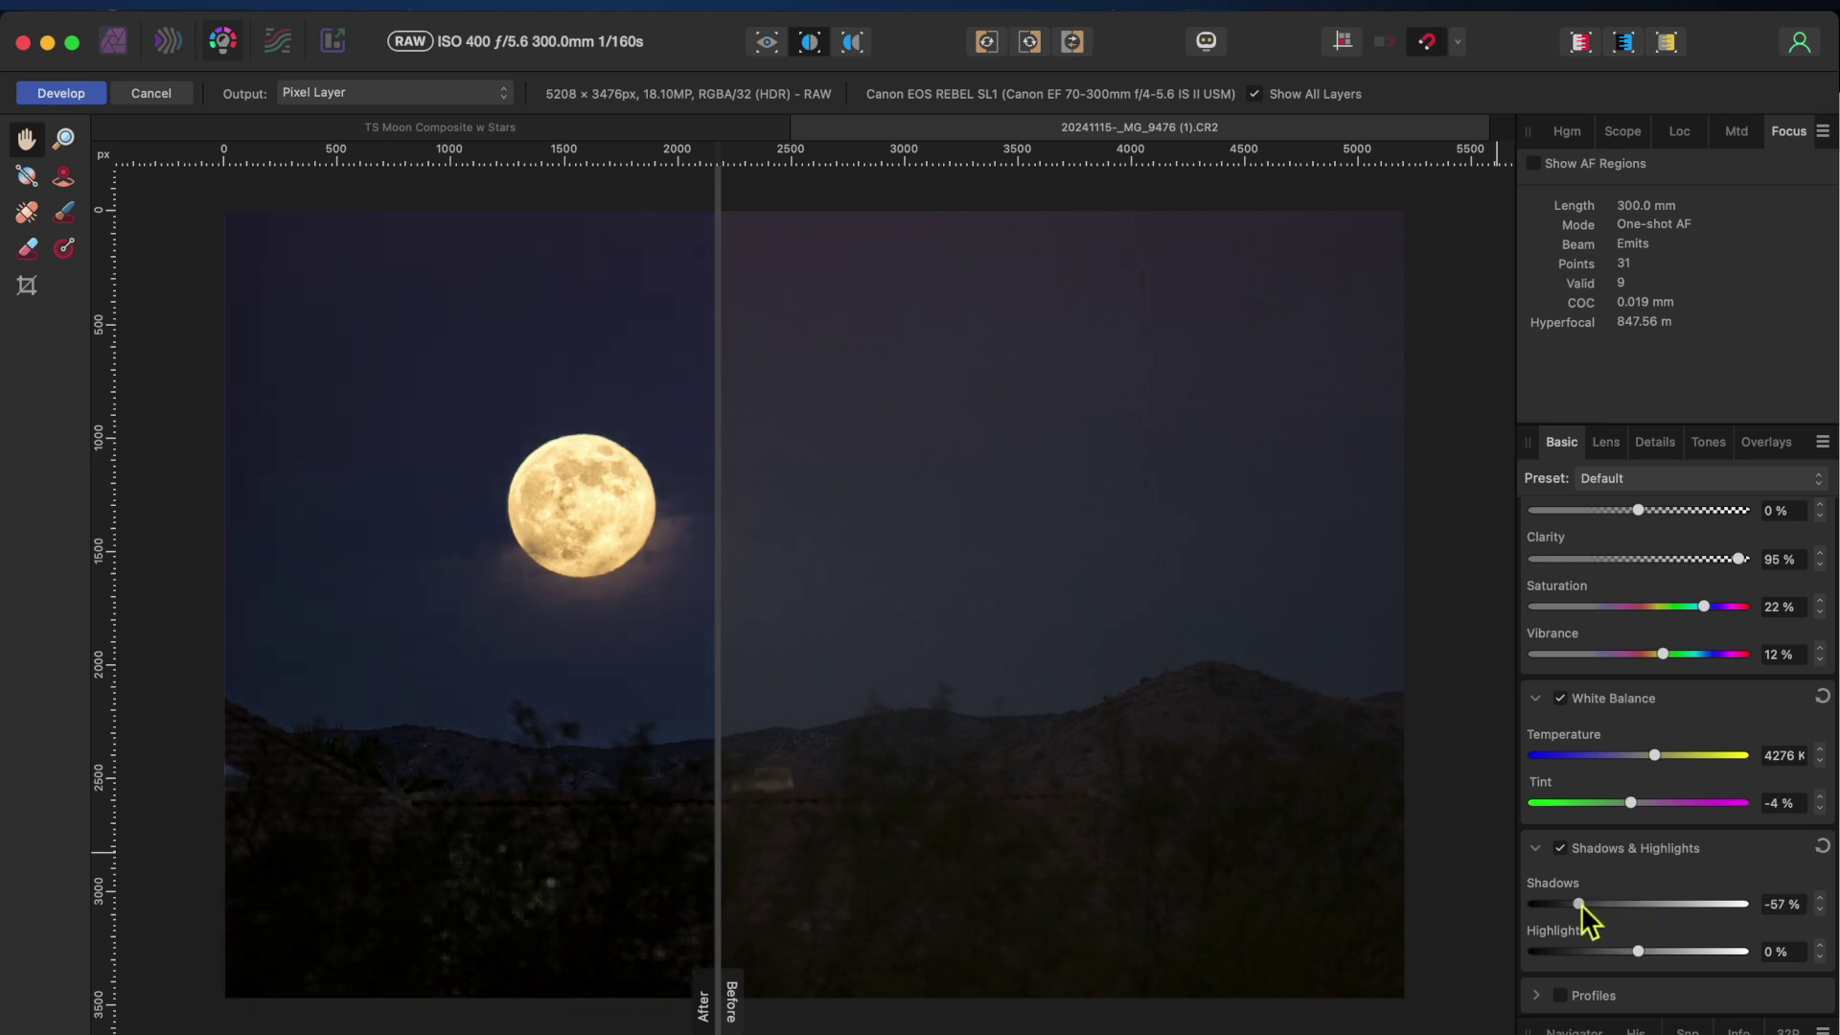
scroll(1649, 934, "up", 1)
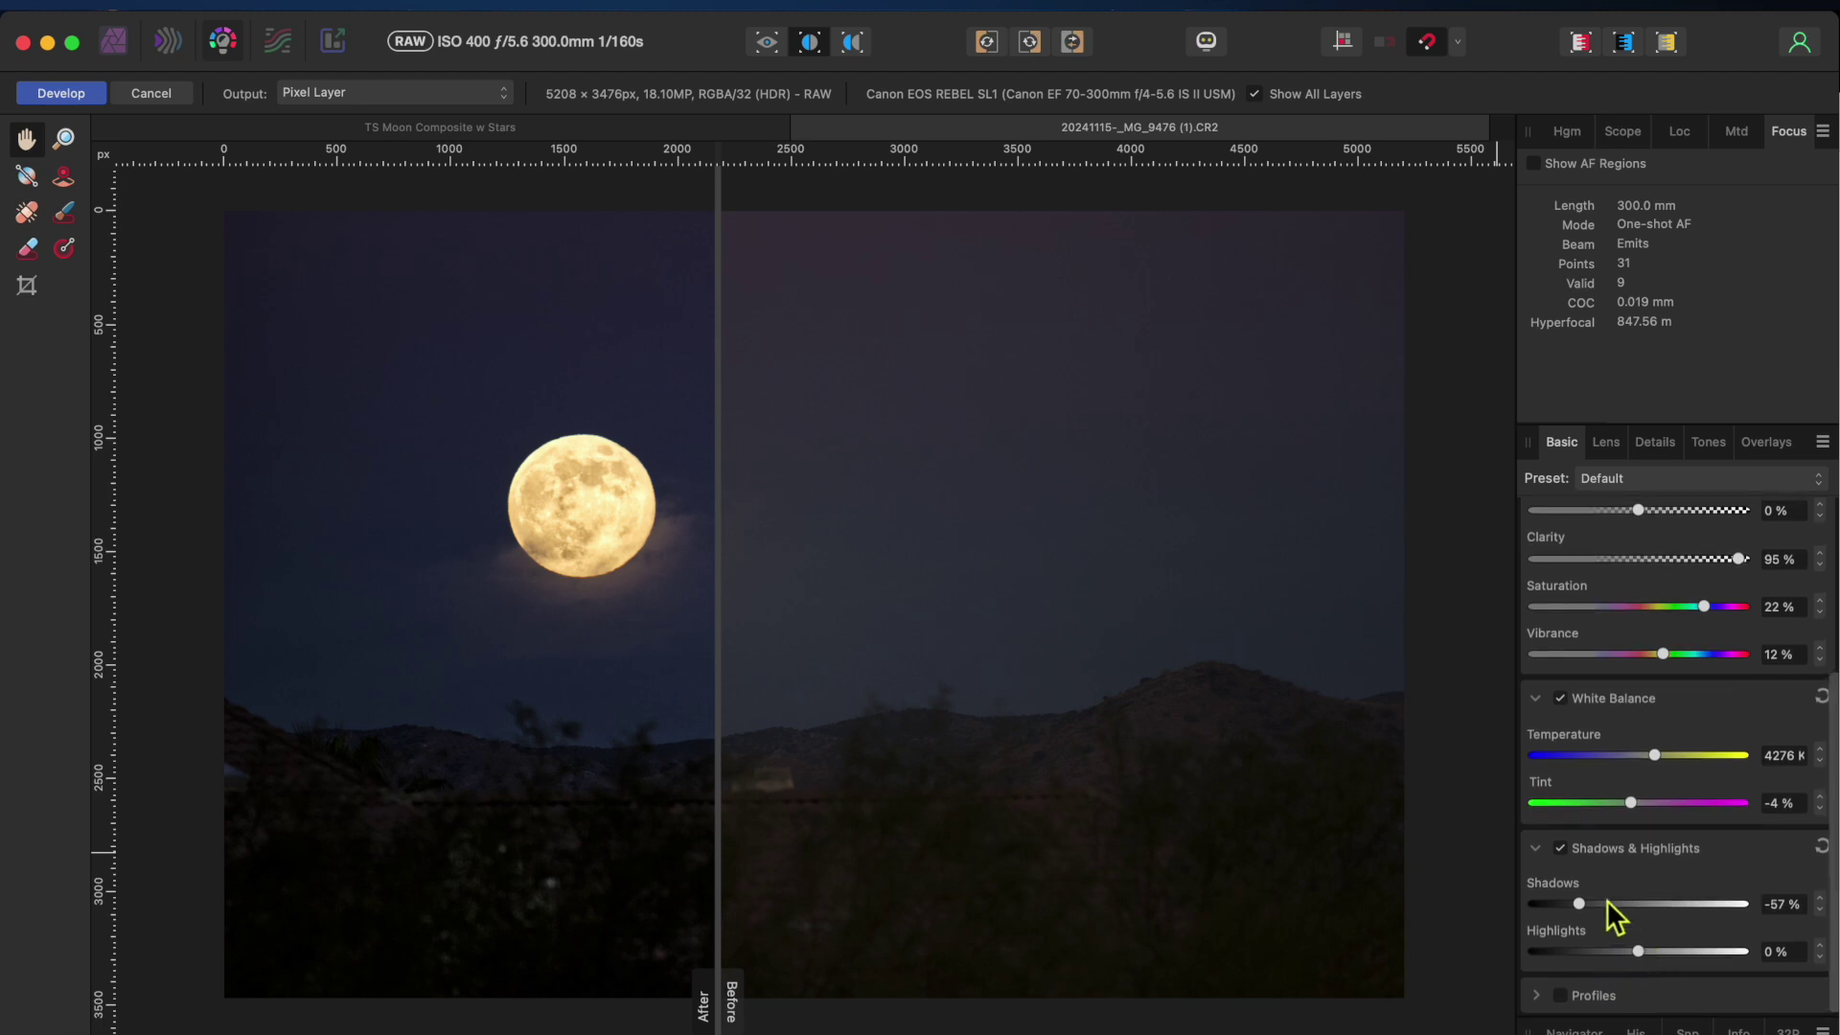
scroll(1632, 817, "up", 5)
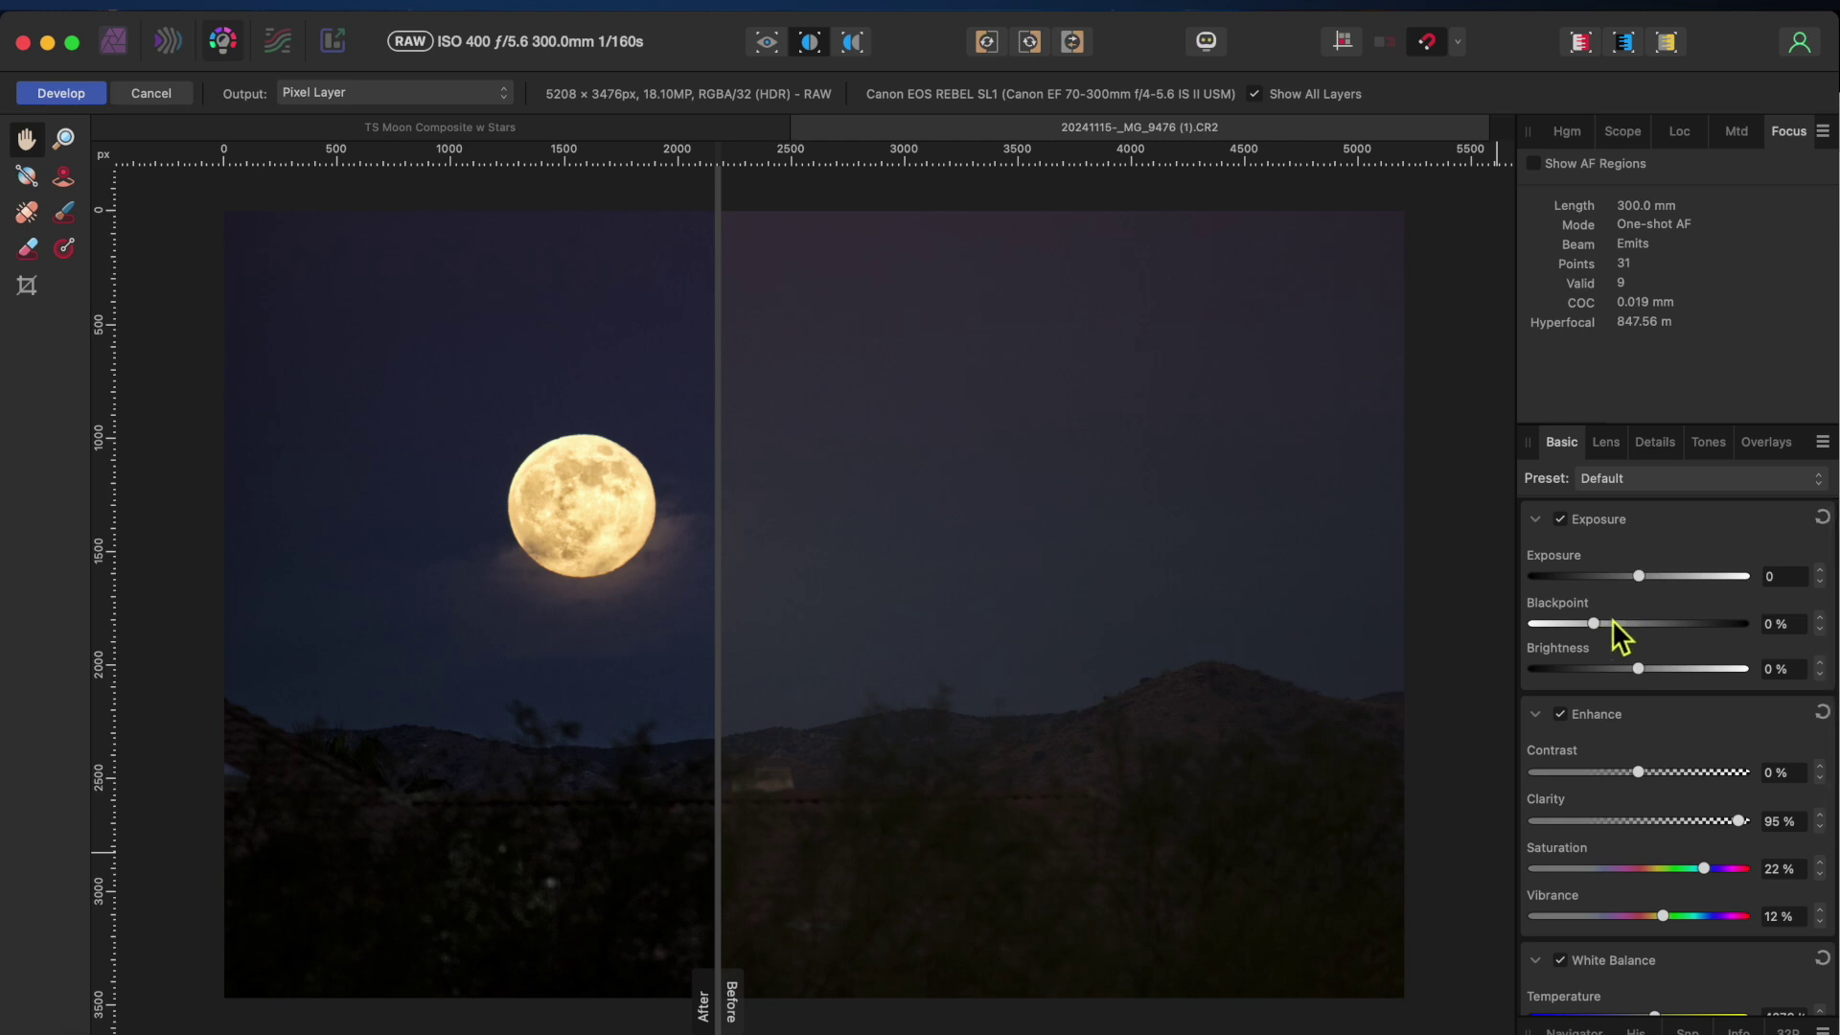
left_click_drag(1594, 624, 1613, 624)
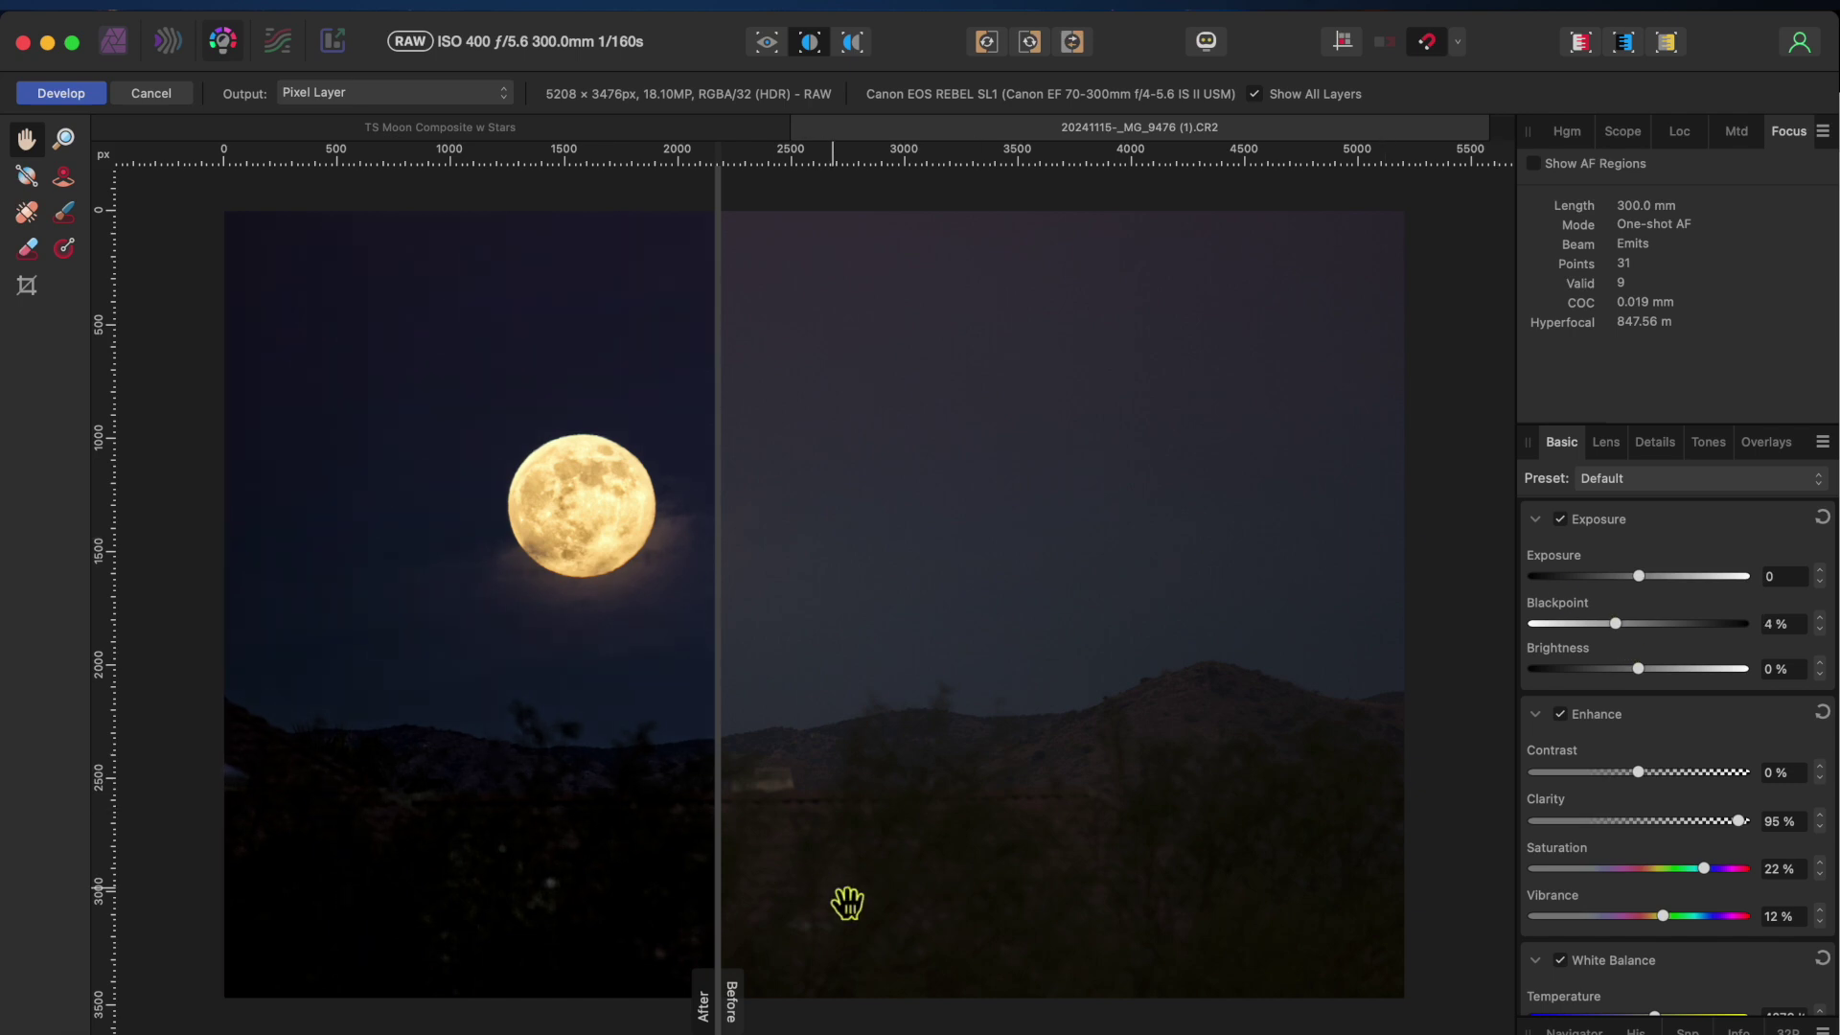
left_click_drag(730, 1018, 899, 840)
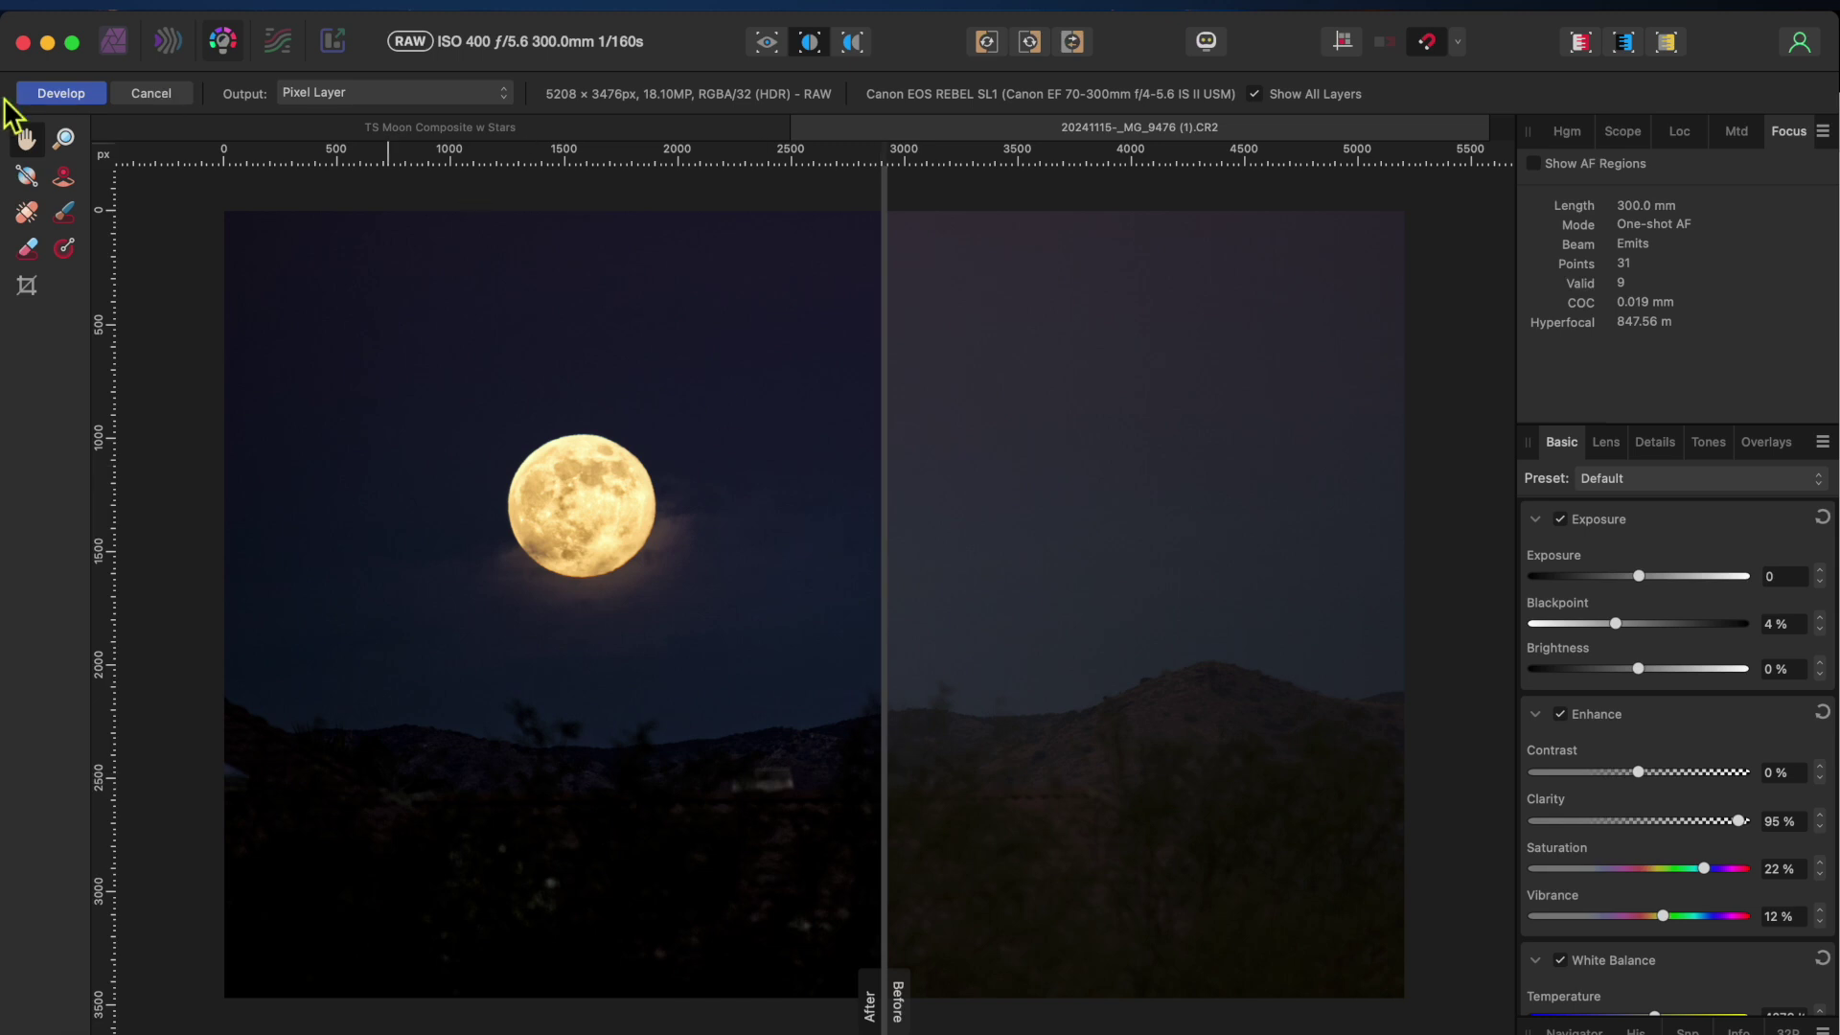
left_click(62, 93)
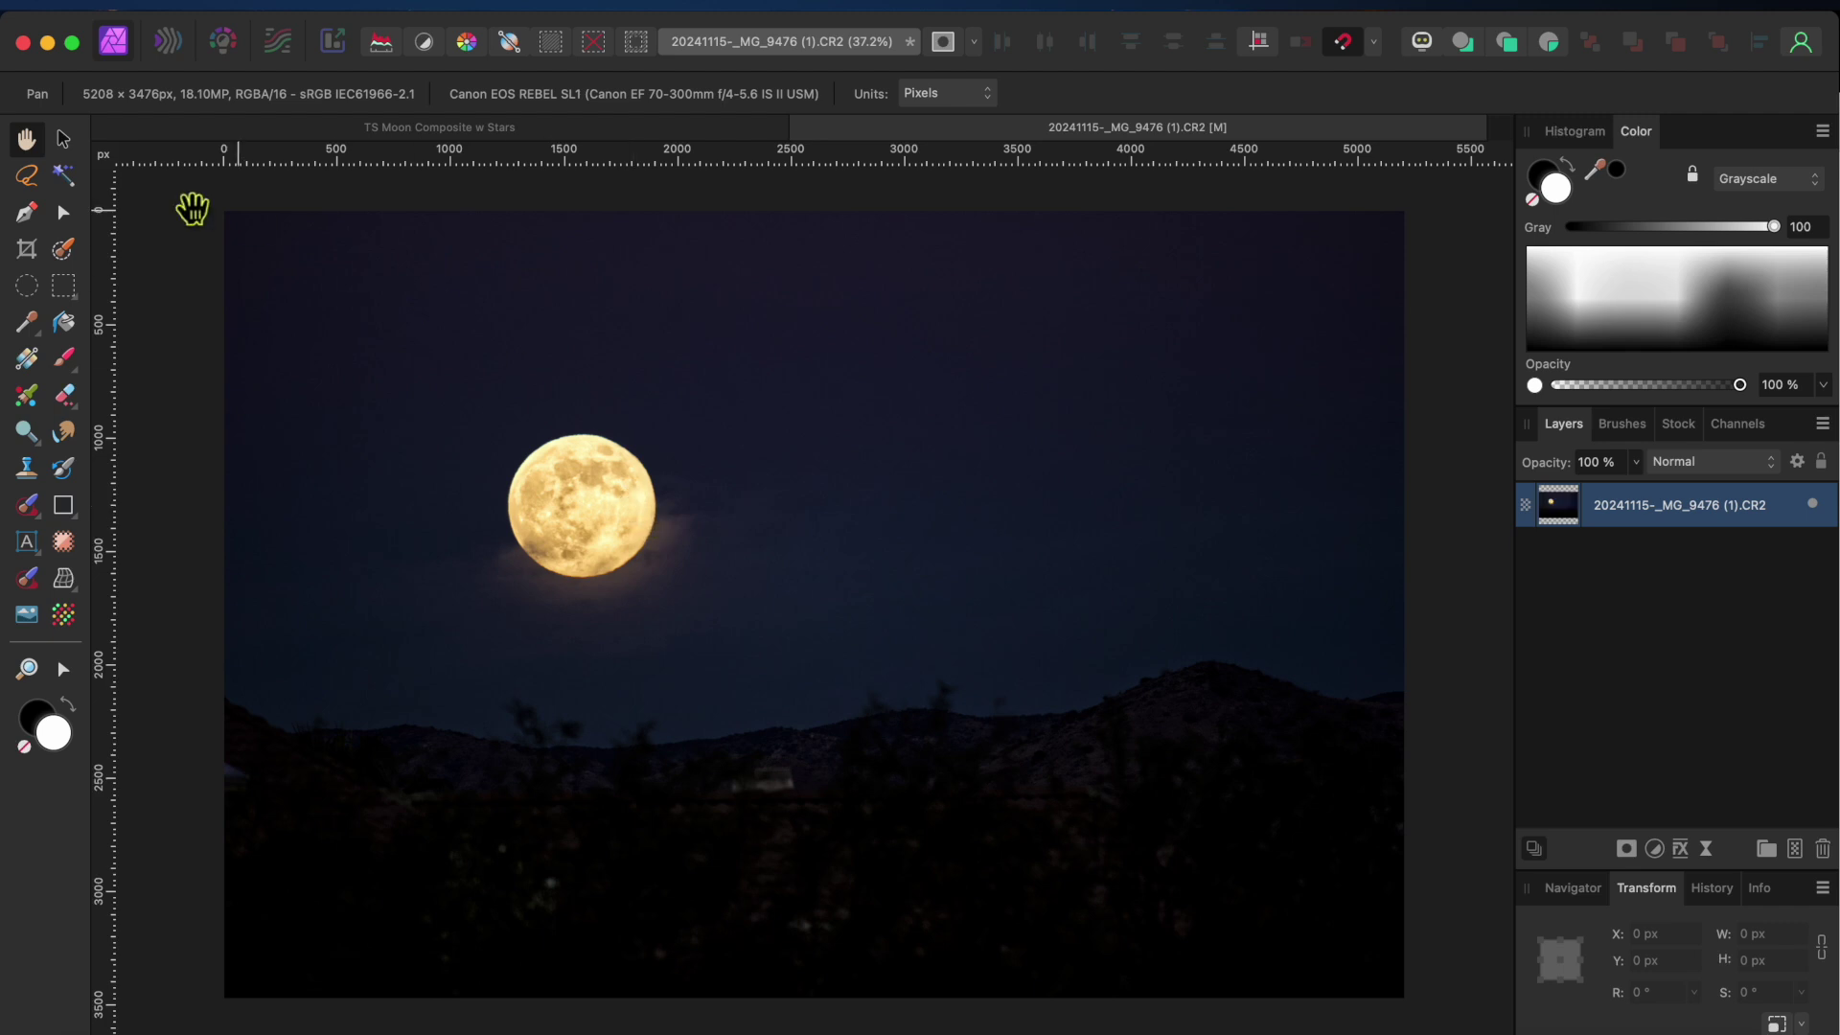
Duplicate the photo layer and rename the bottom copy 'Original'
left_click(64, 257)
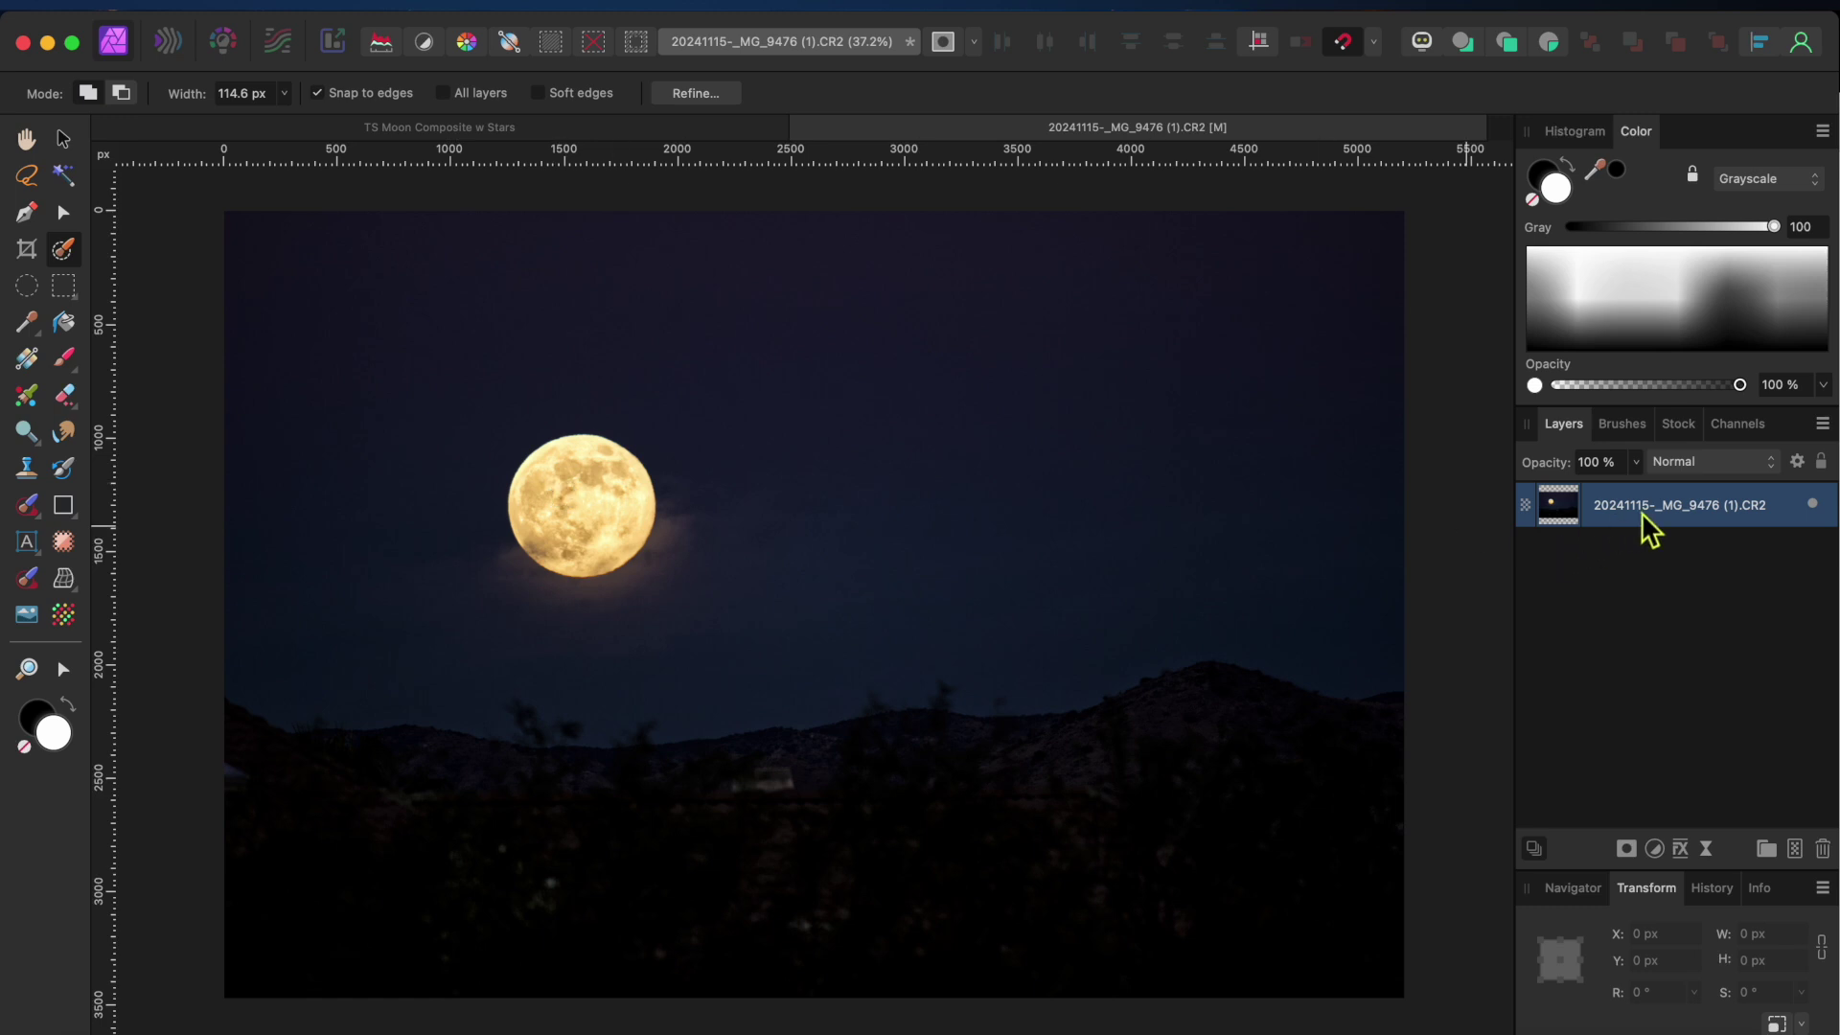
key("super+j")
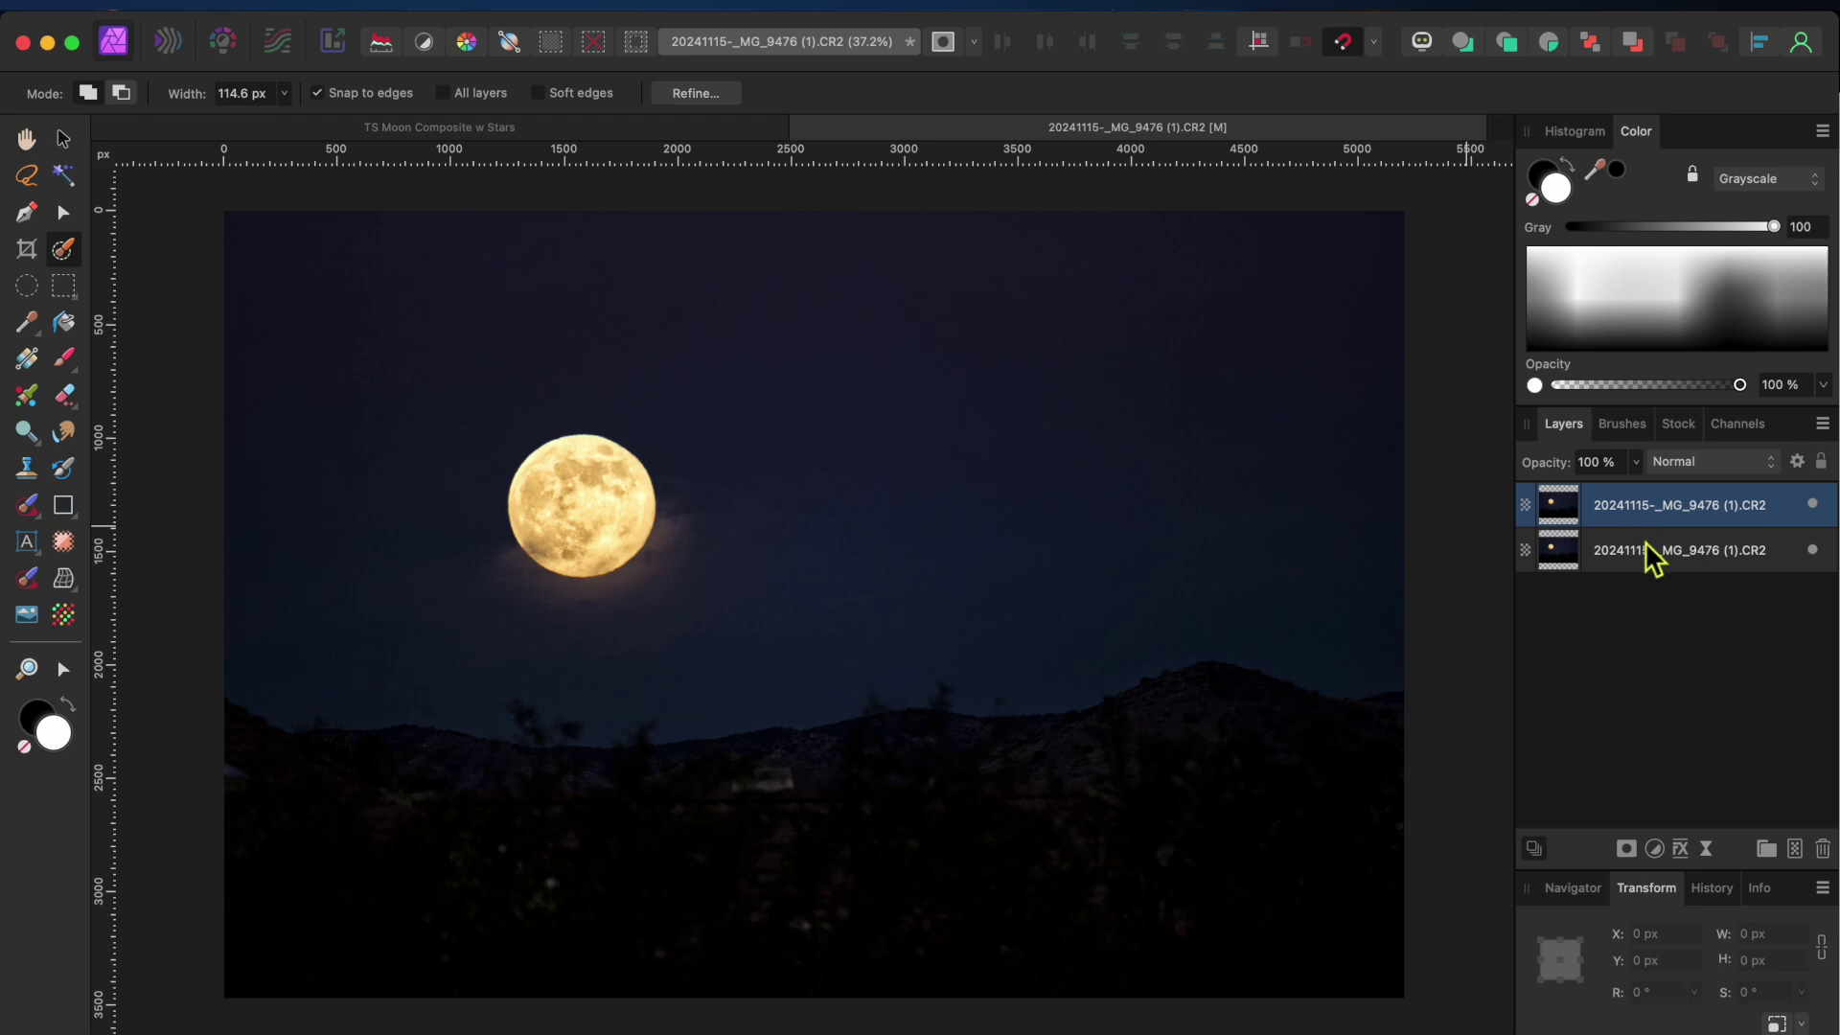
left_click(1652, 556)
double_click(1661, 552)
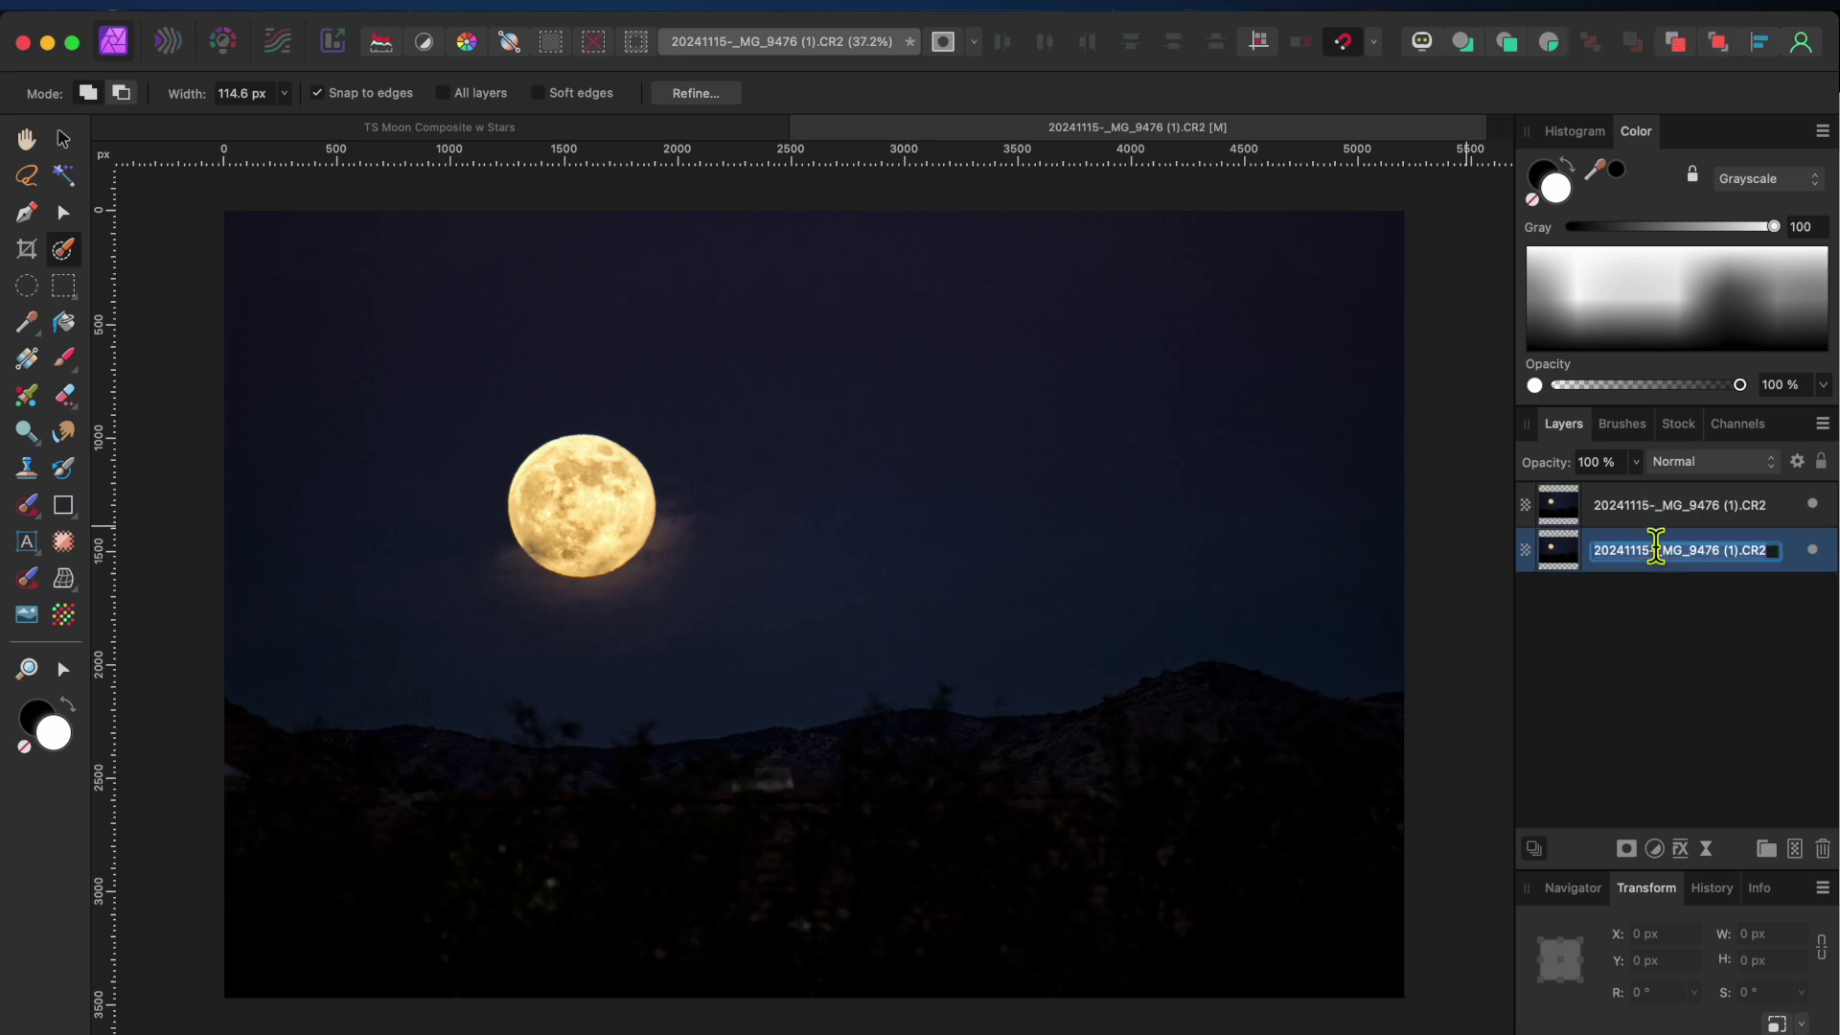
type("Original")
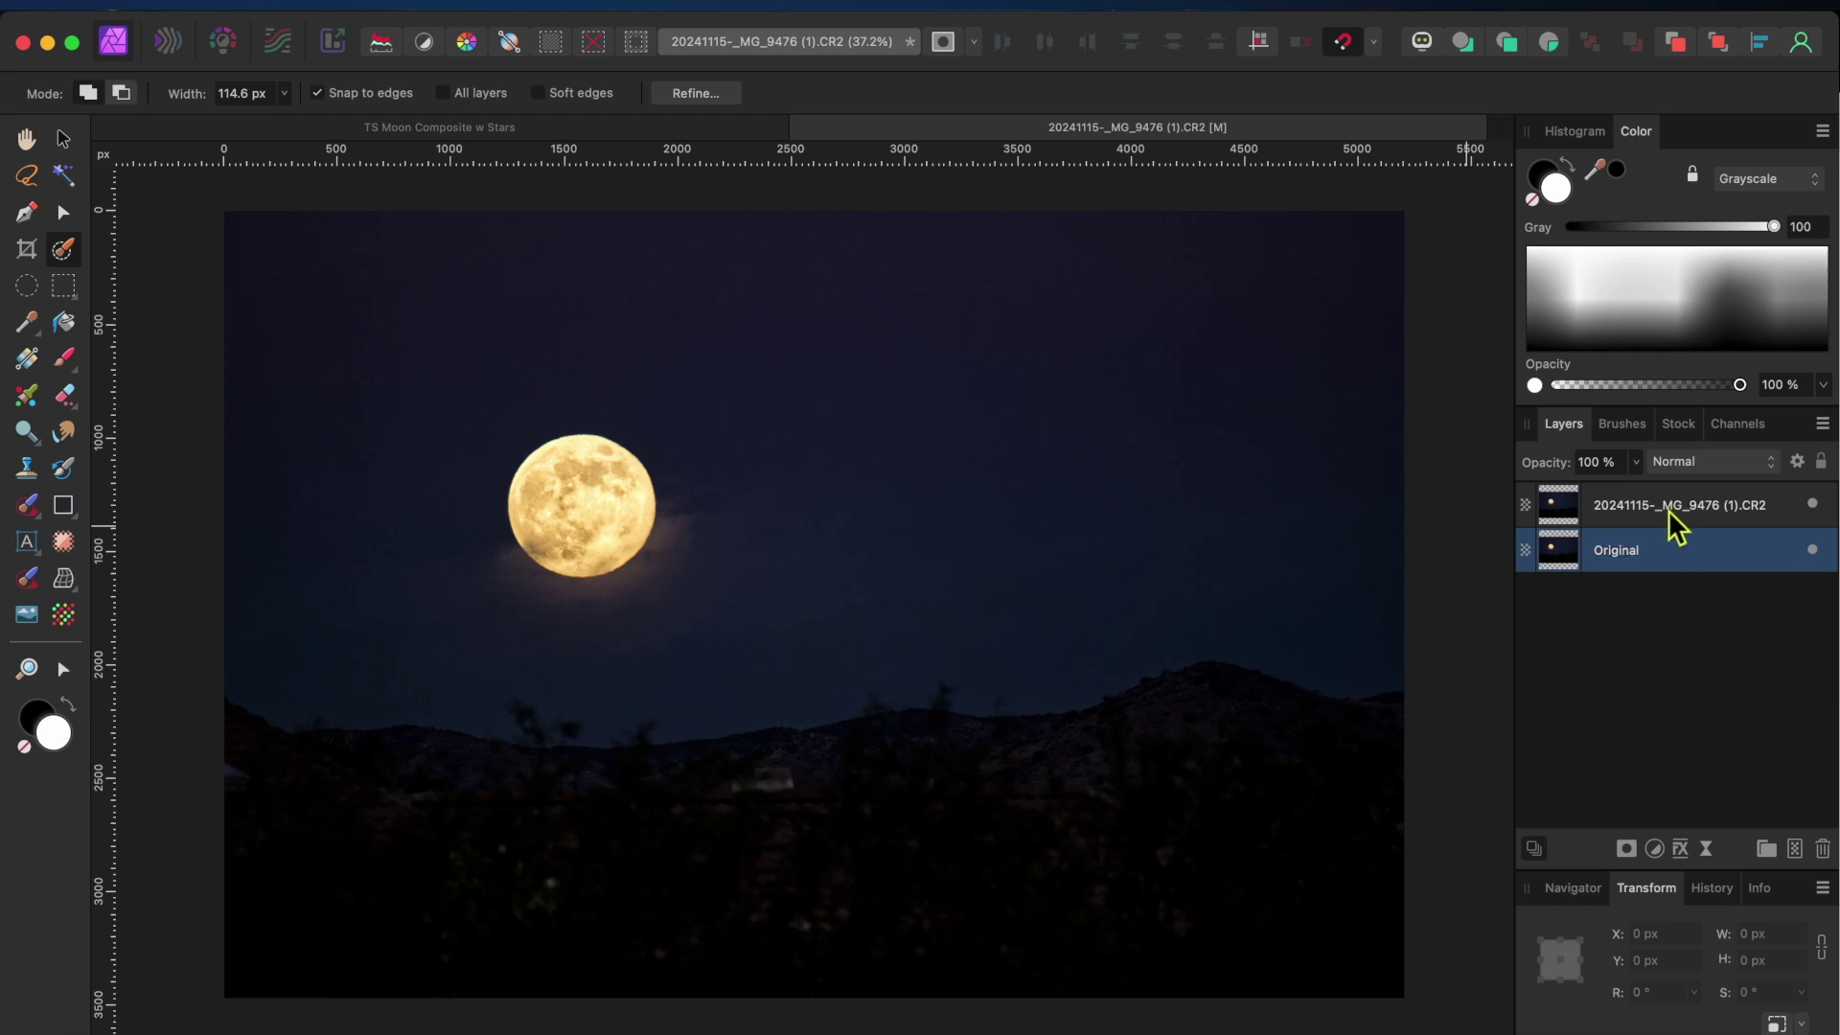
left_click(1670, 517)
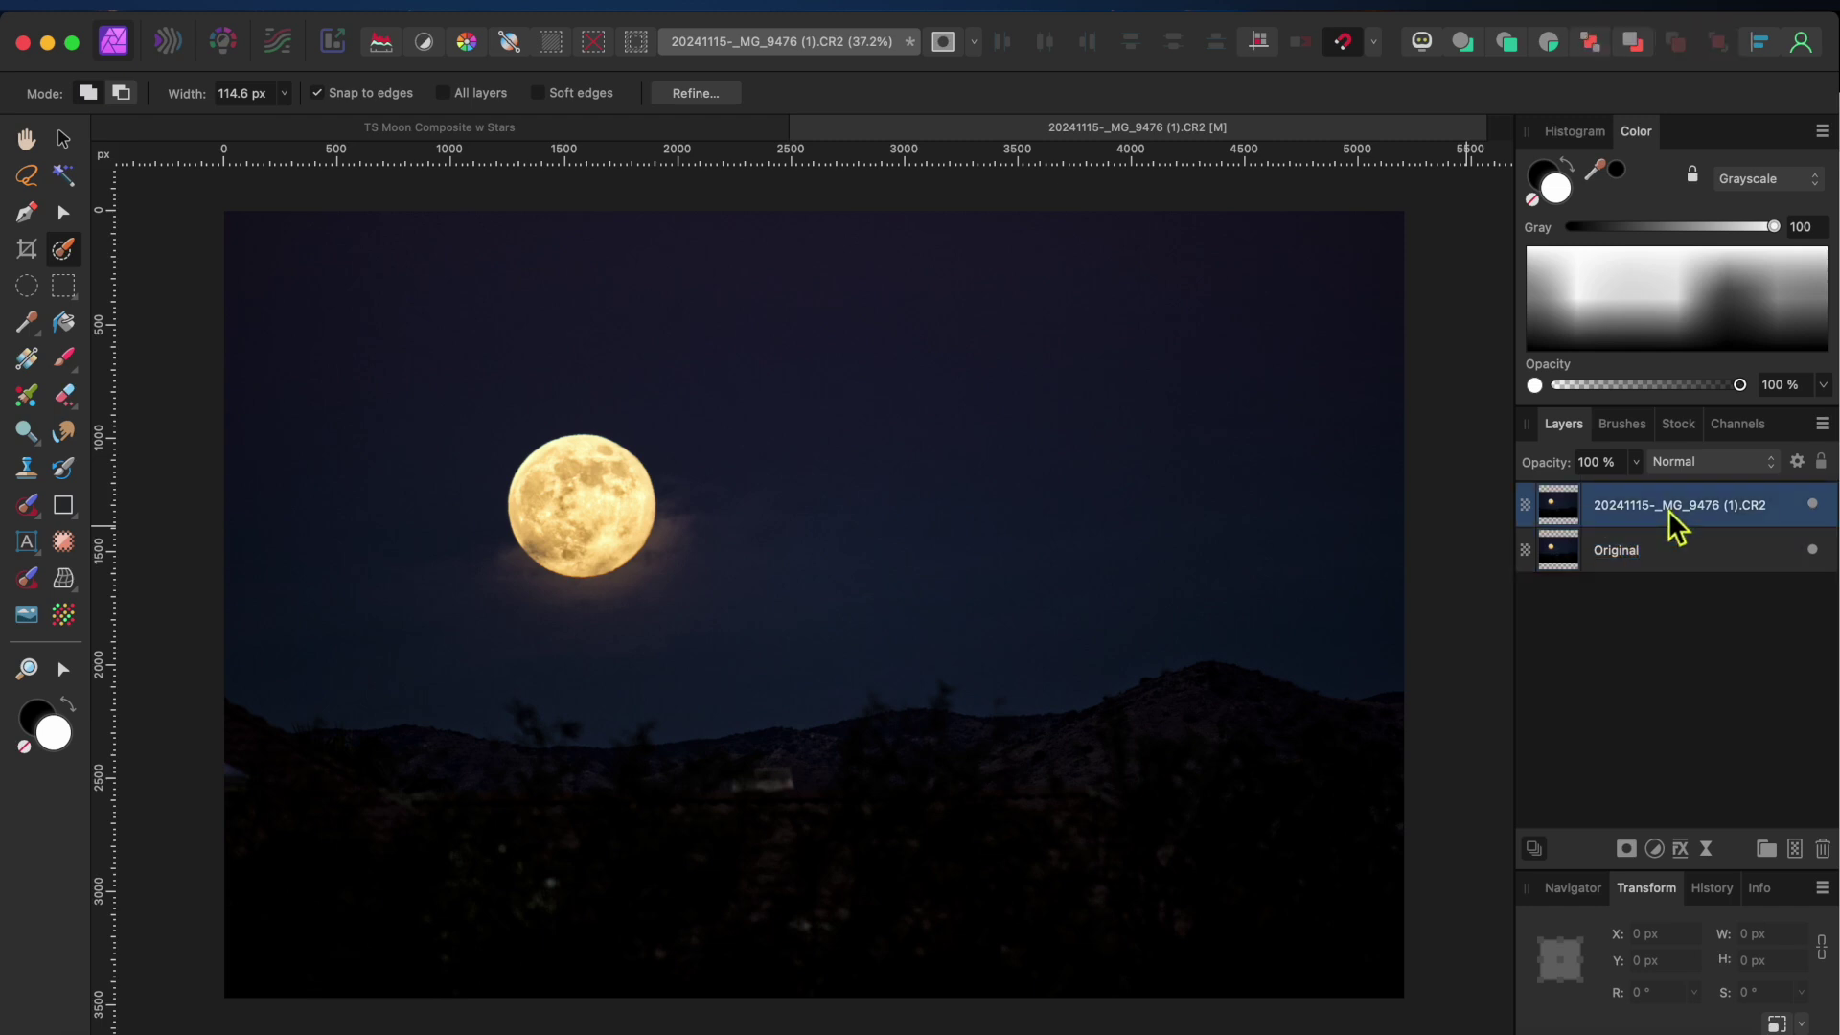
Rename the top layer 'Duplicae'
double_click(1665, 505)
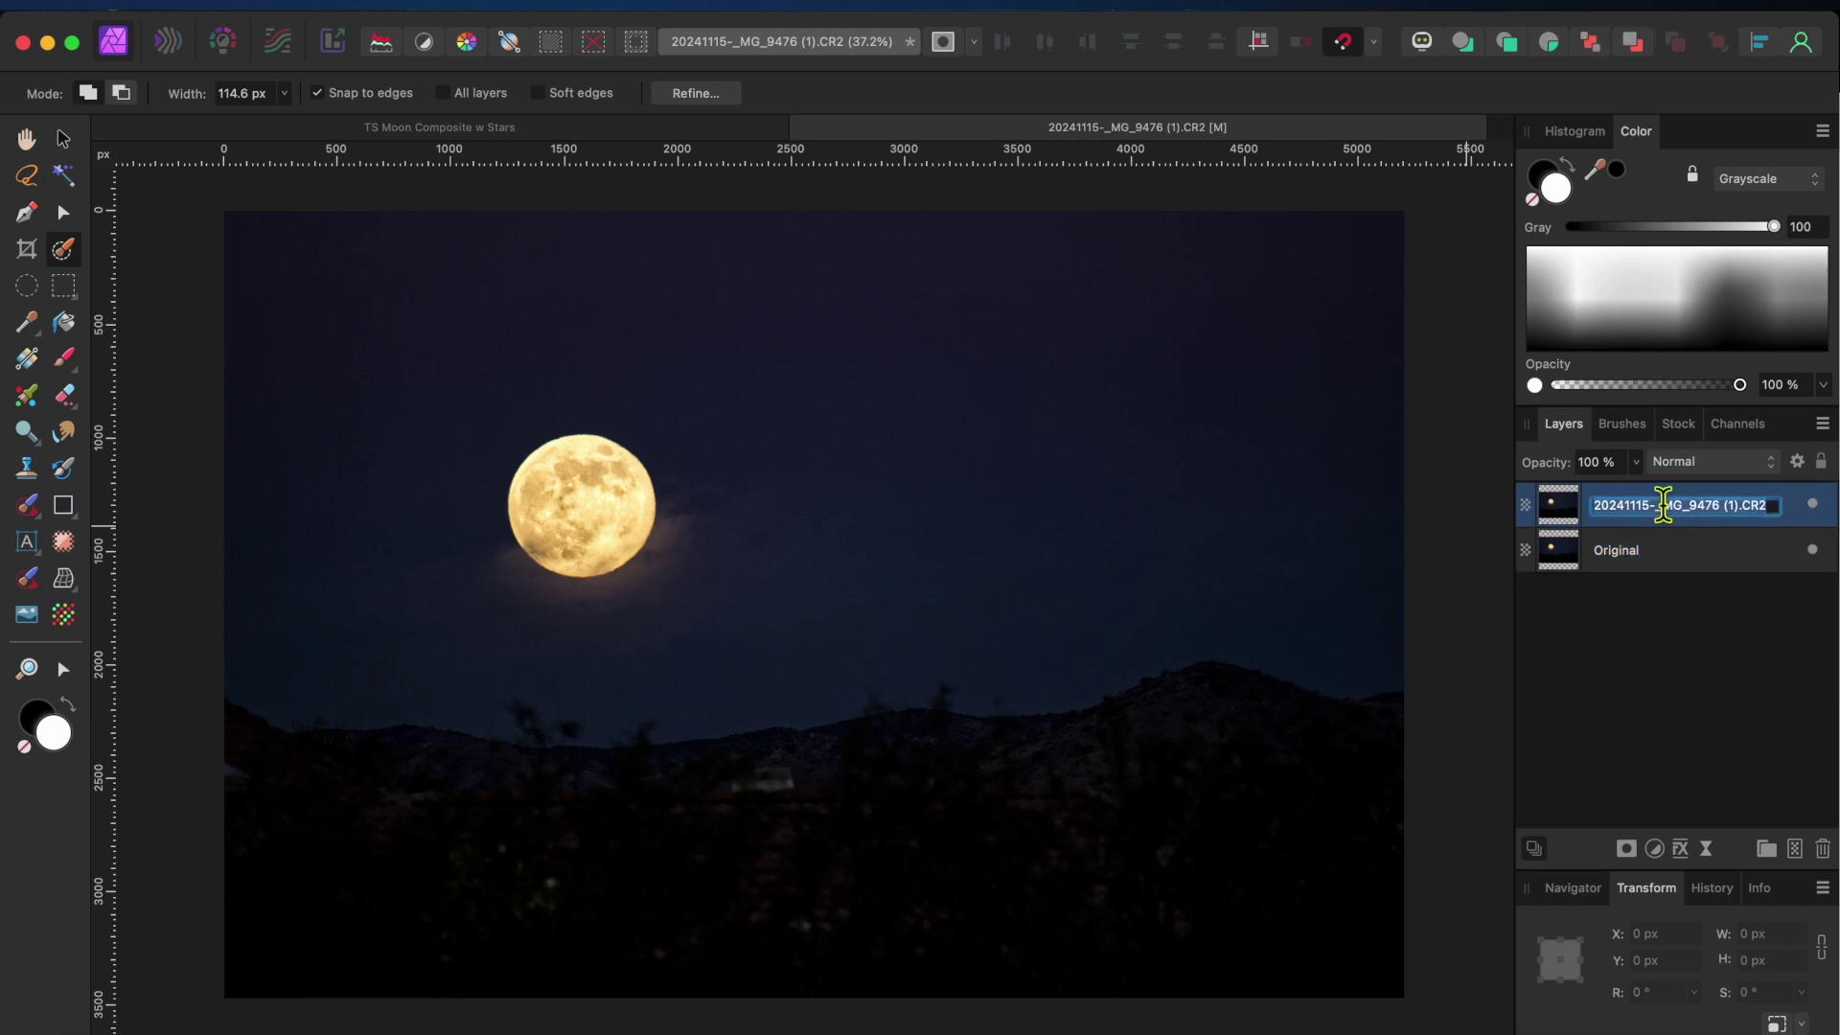
type("Dup")
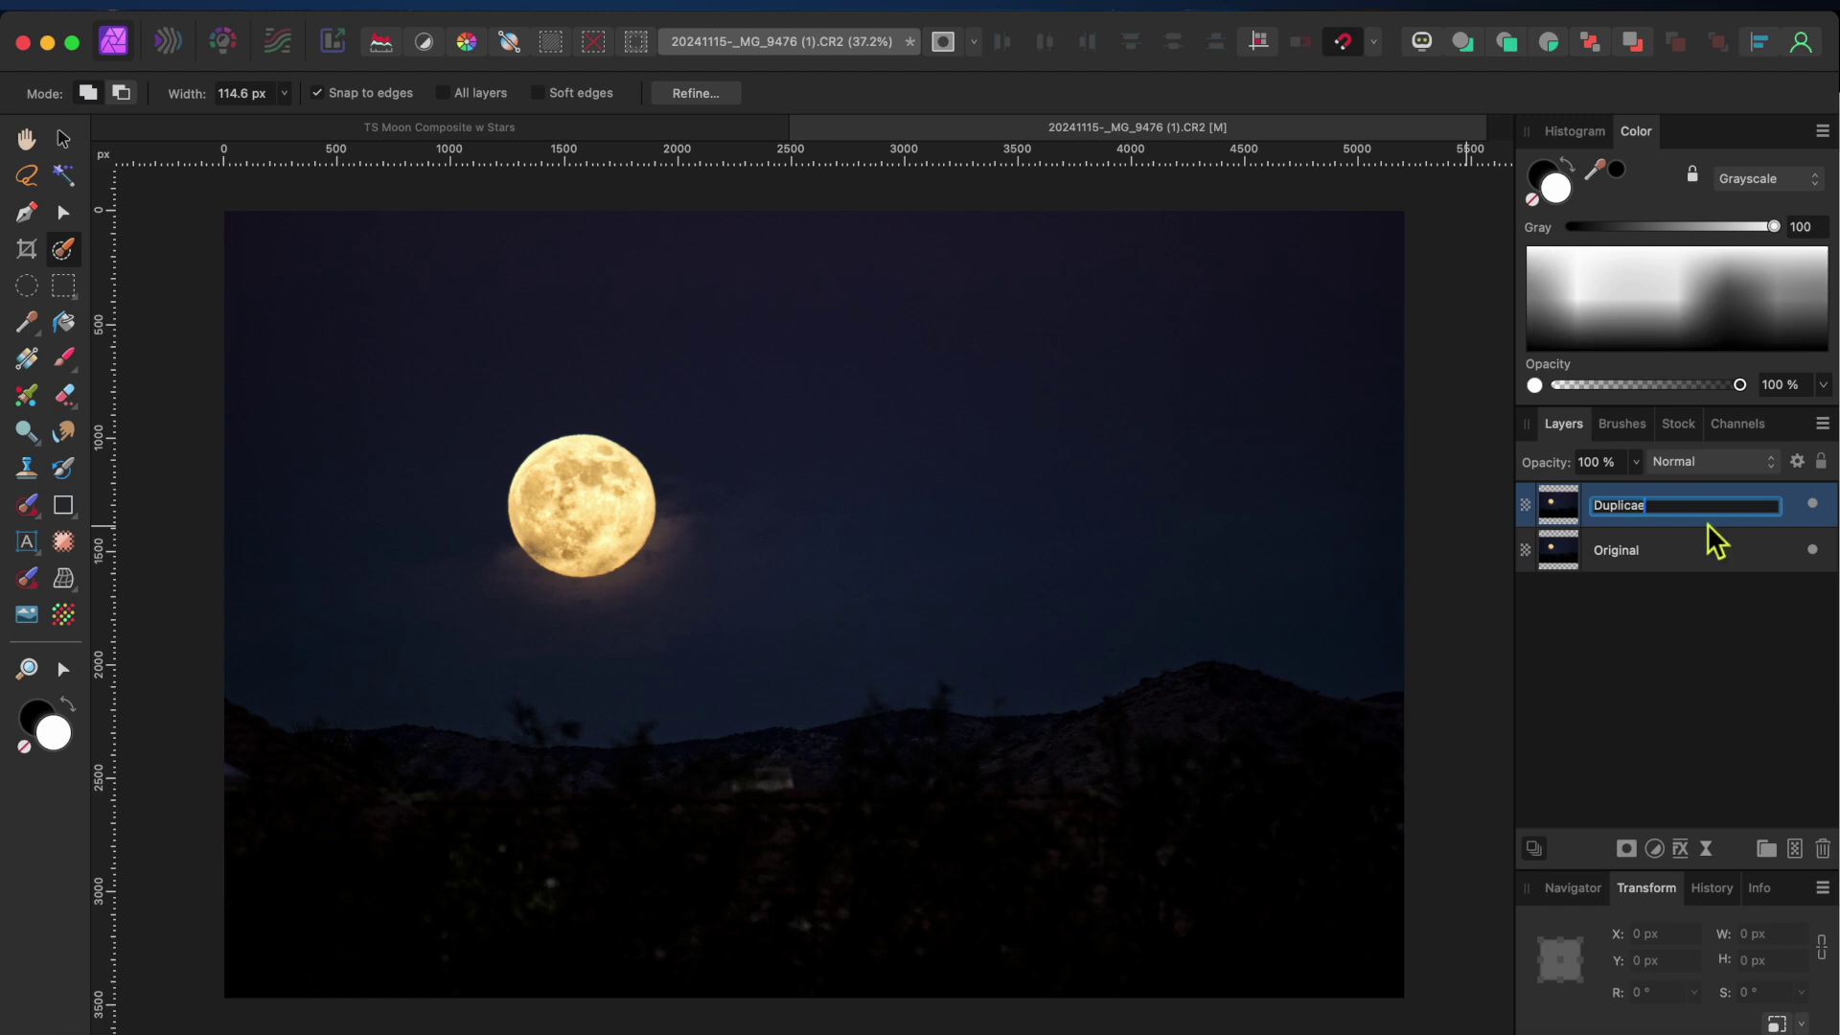
type("licae")
key("Tab")
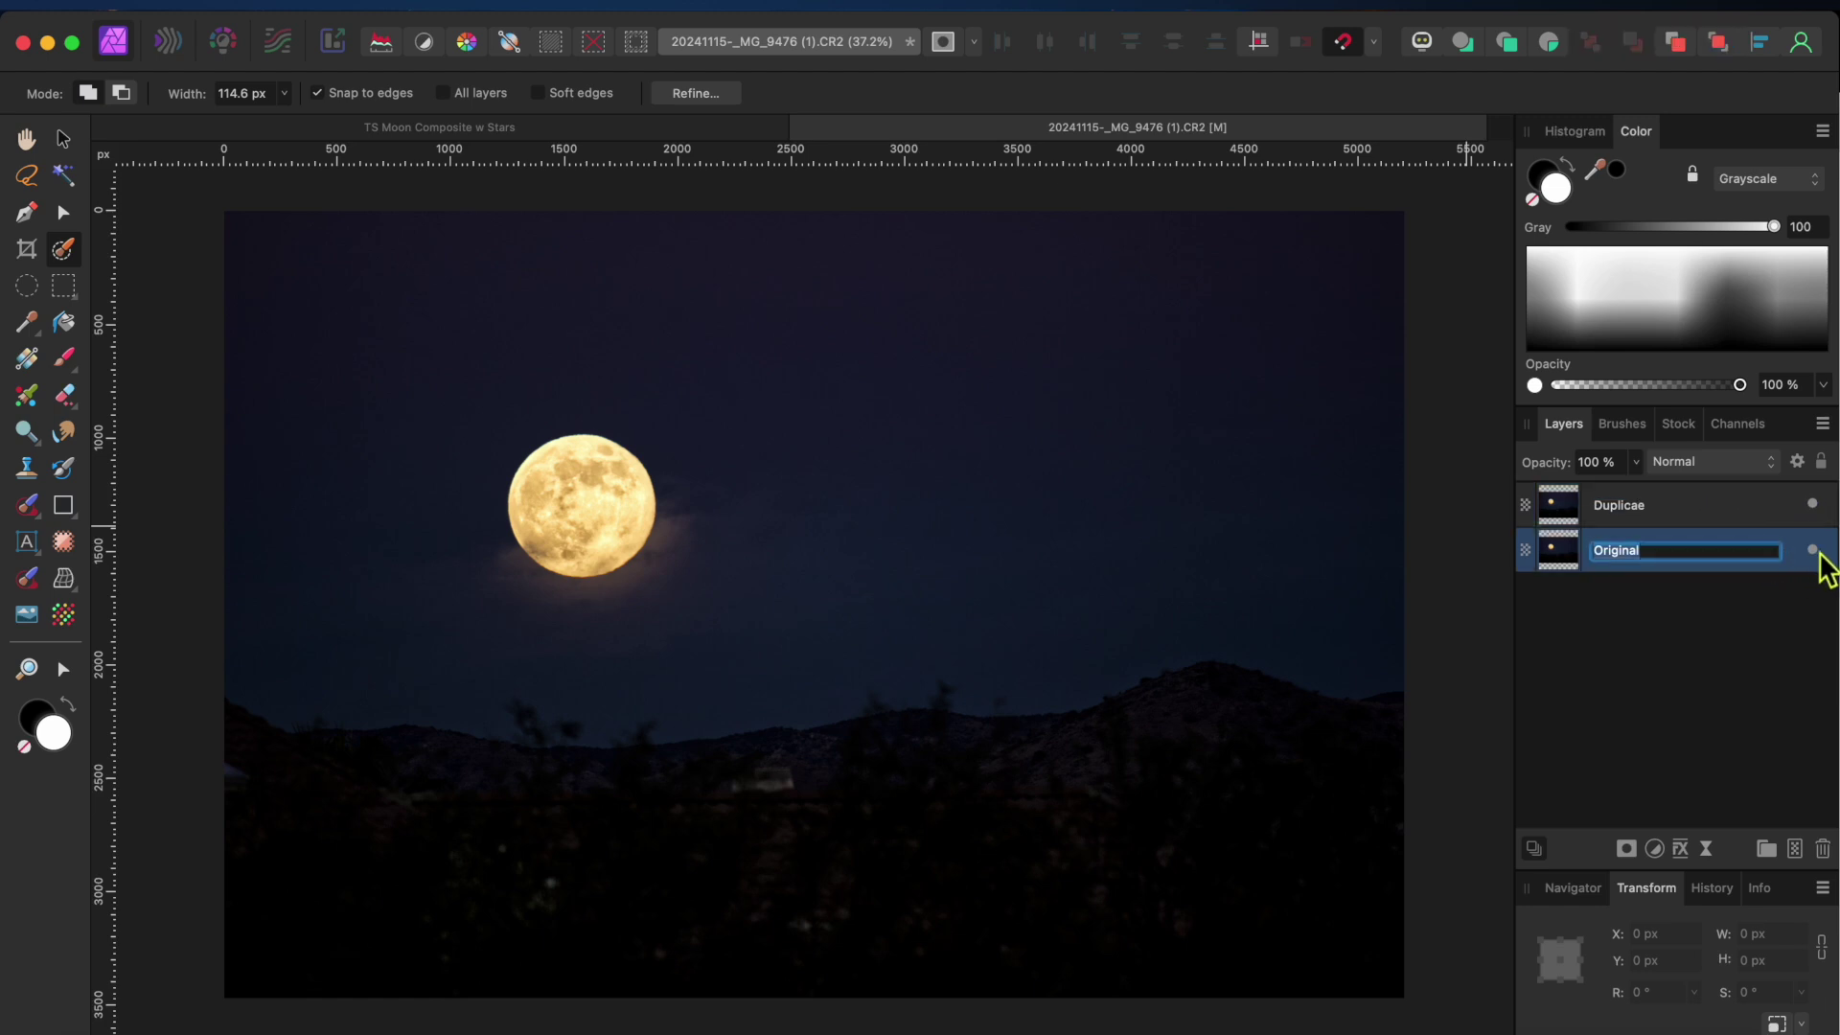
left_click(1706, 522)
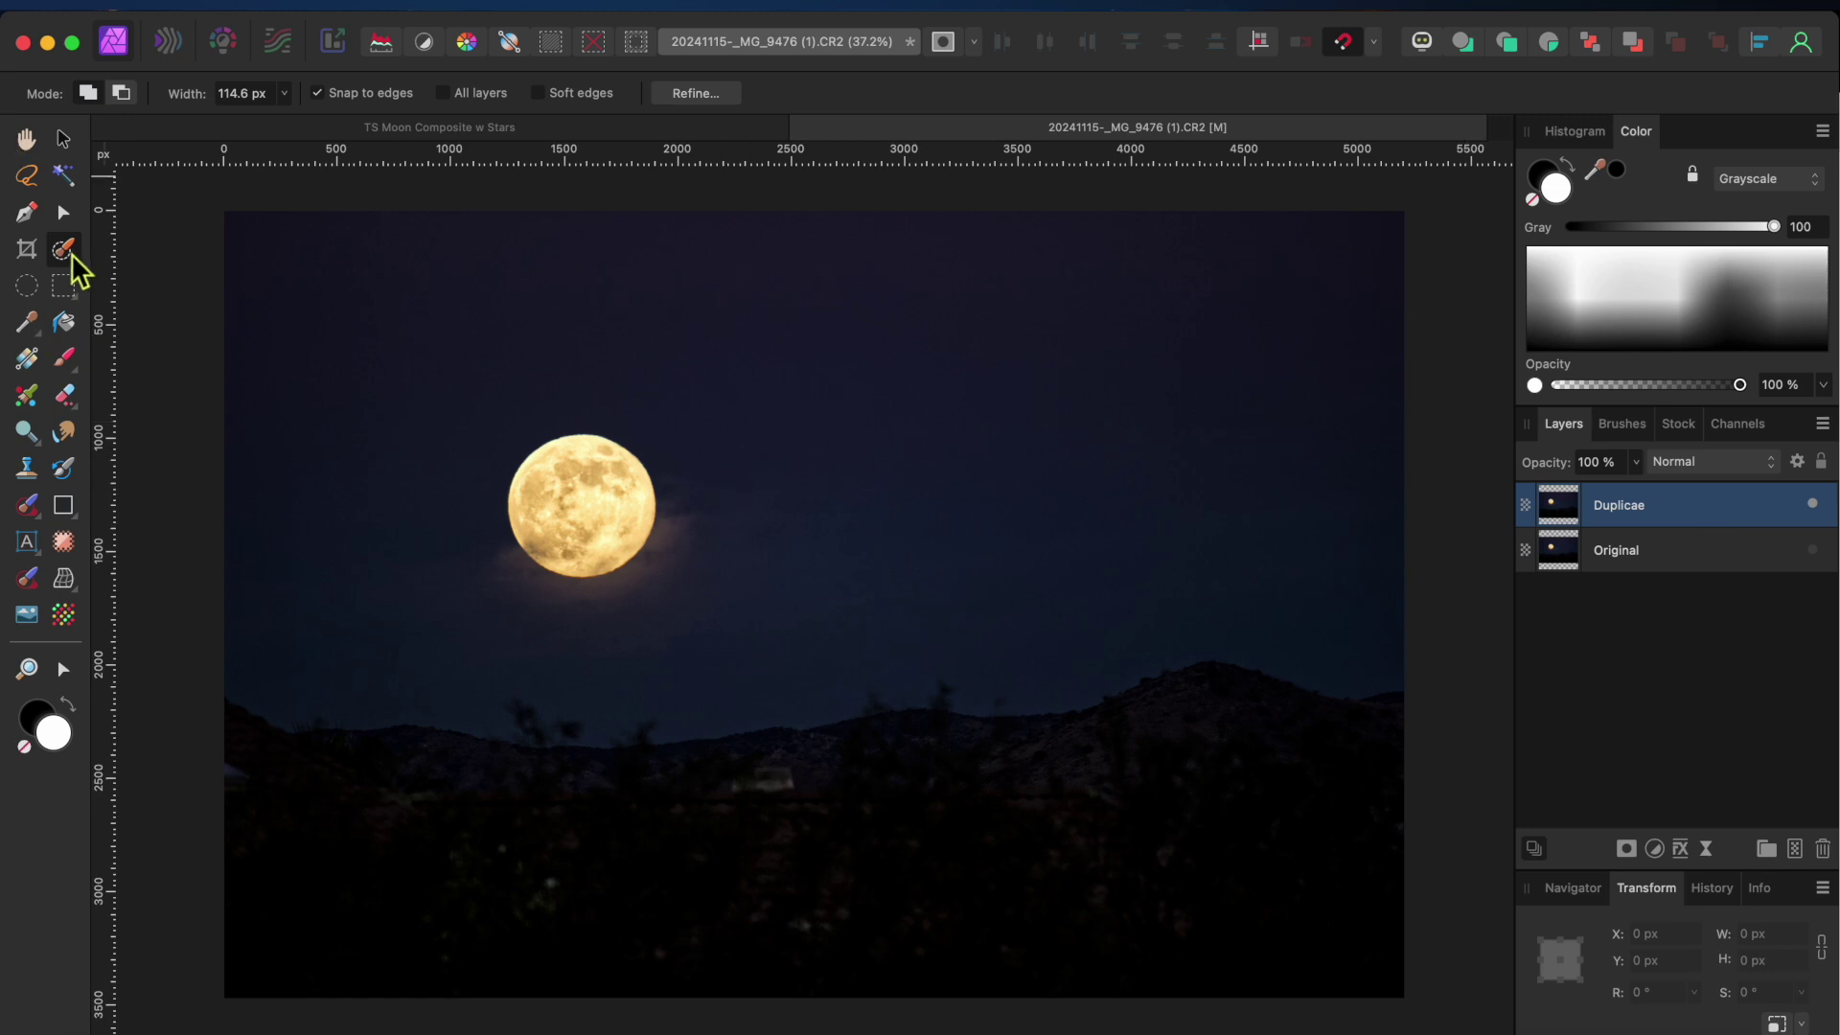
scroll(604, 527, "up", 5)
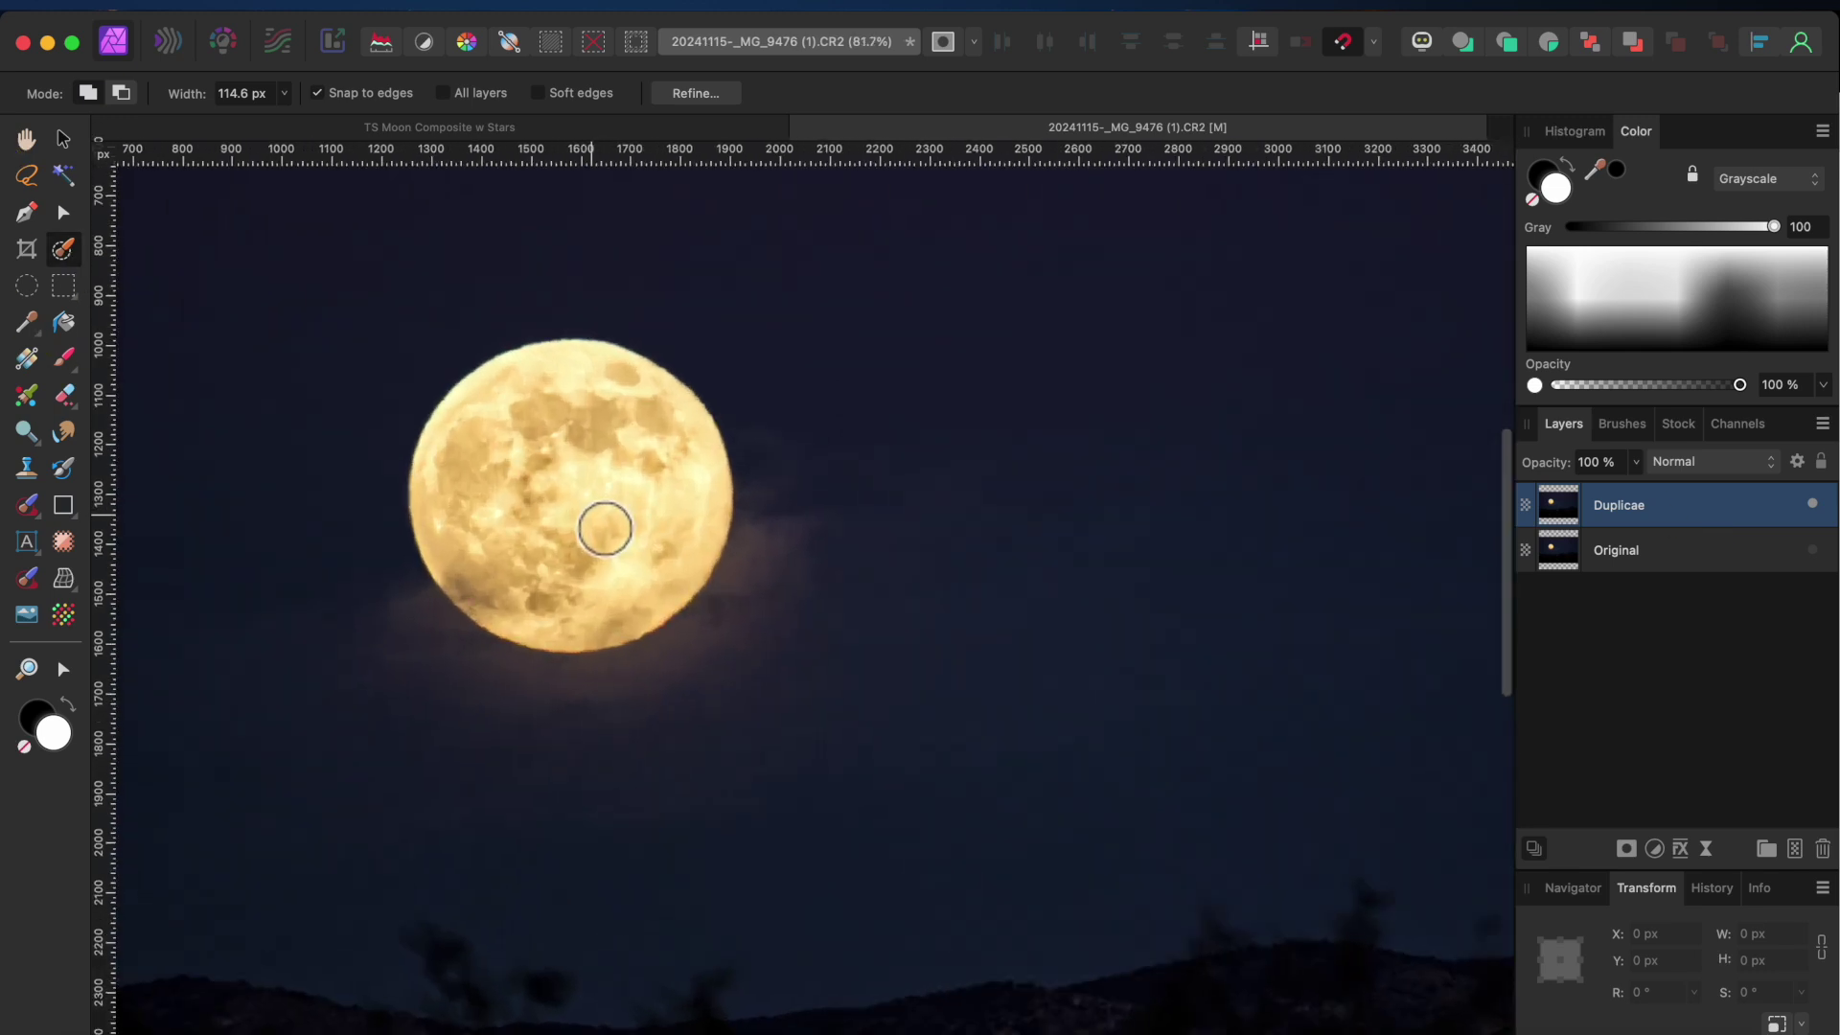
mouse_move(604, 529)
left_mouse_down()
mouse_move(526, 411)
mouse_move(505, 440)
mouse_move(518, 527)
mouse_move(592, 607)
mouse_move(665, 572)
mouse_move(678, 508)
left_mouse_up()
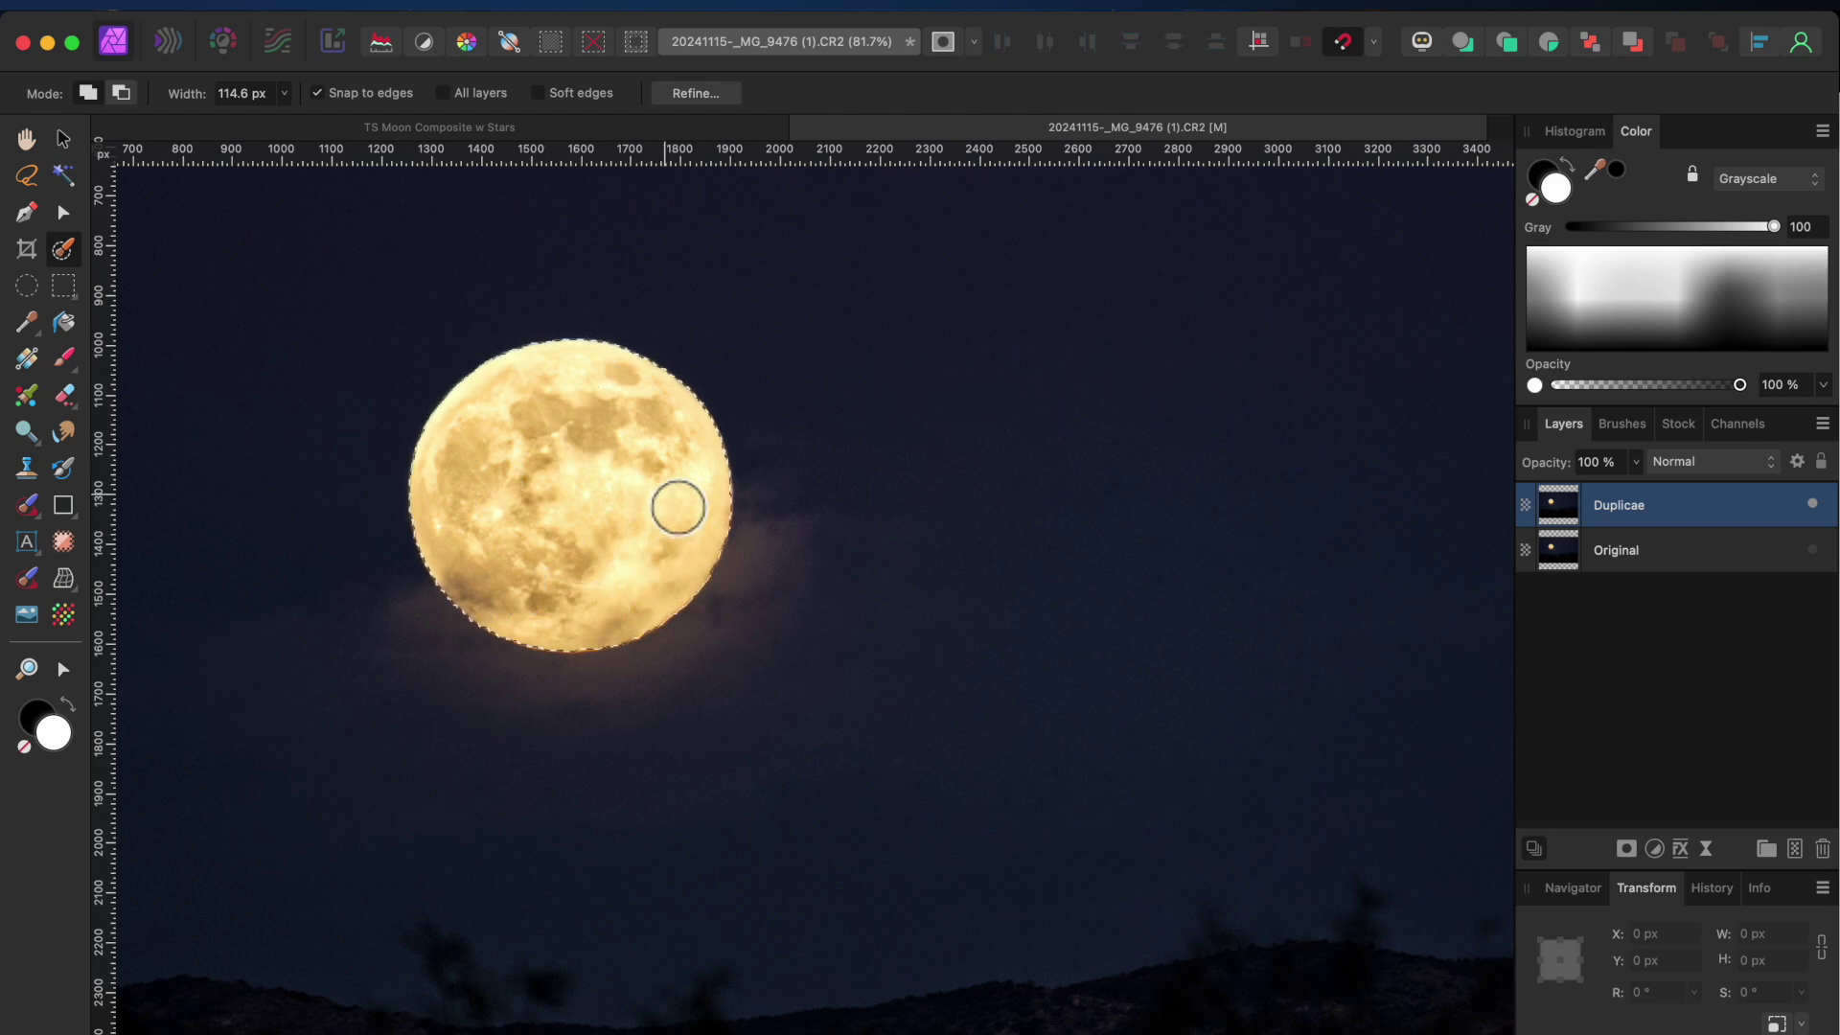
scroll(678, 508, "down", 5)
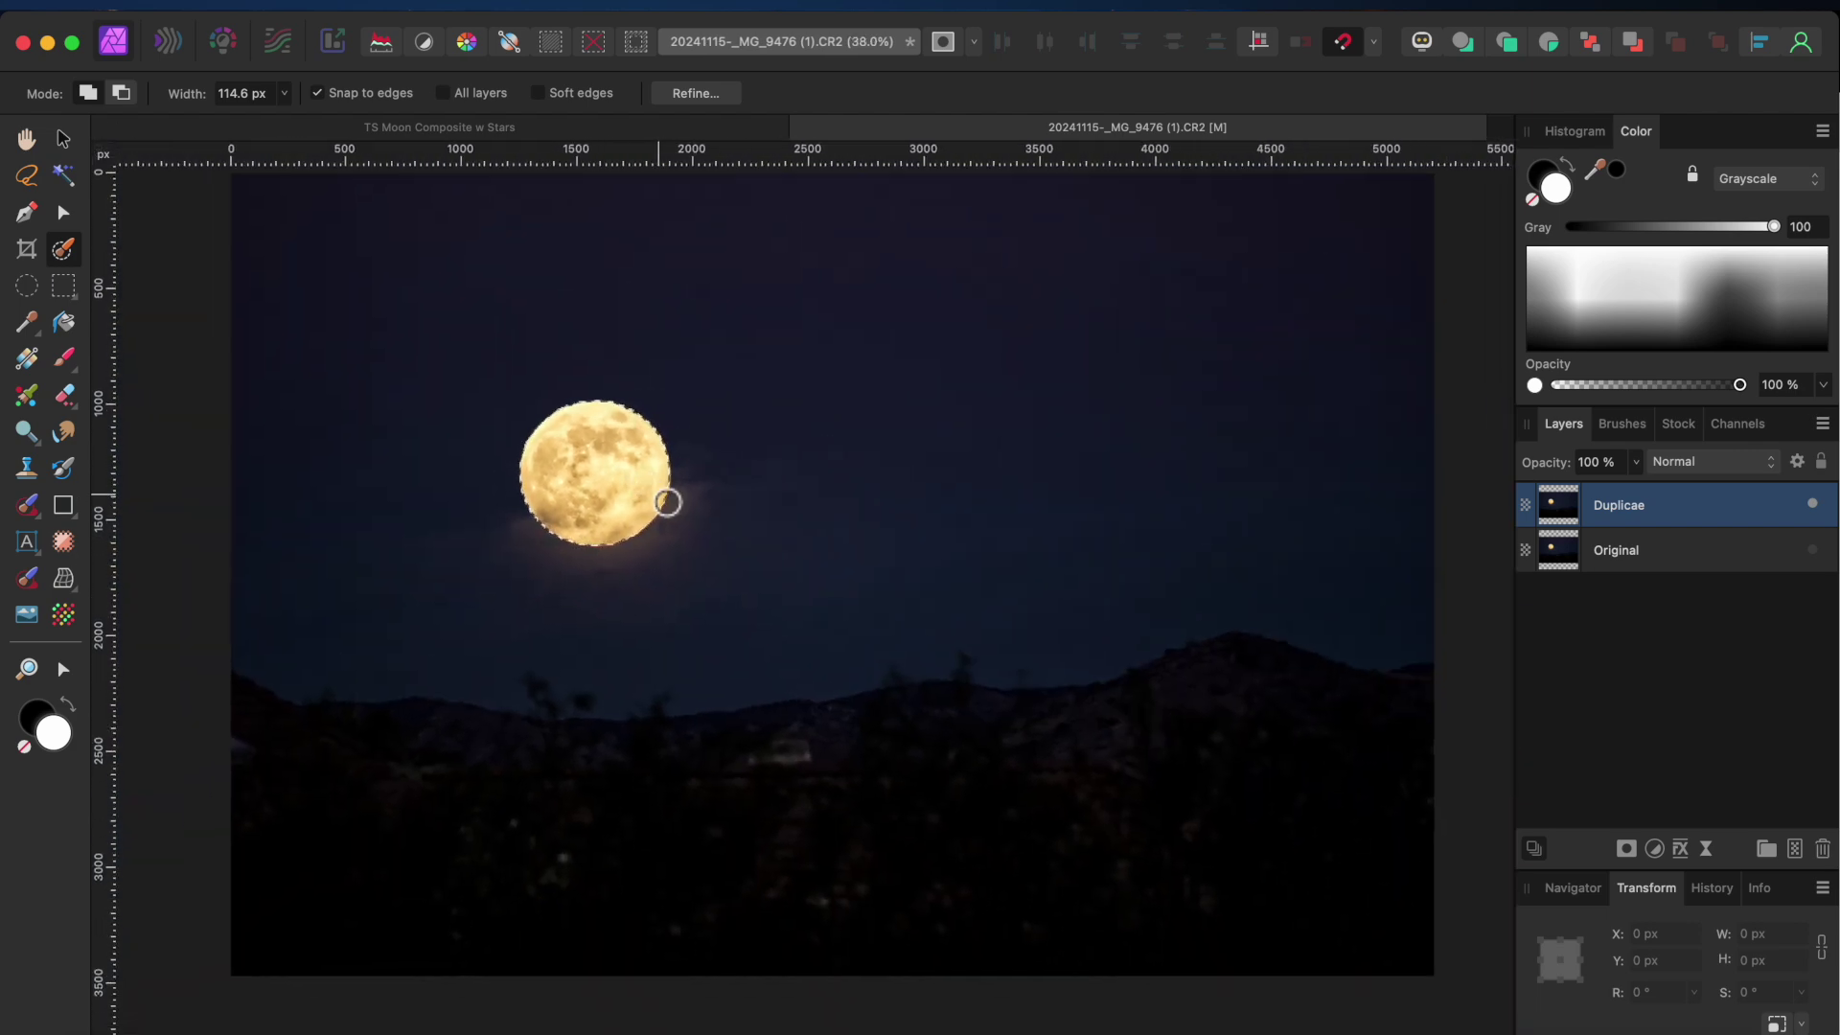
key("super+j")
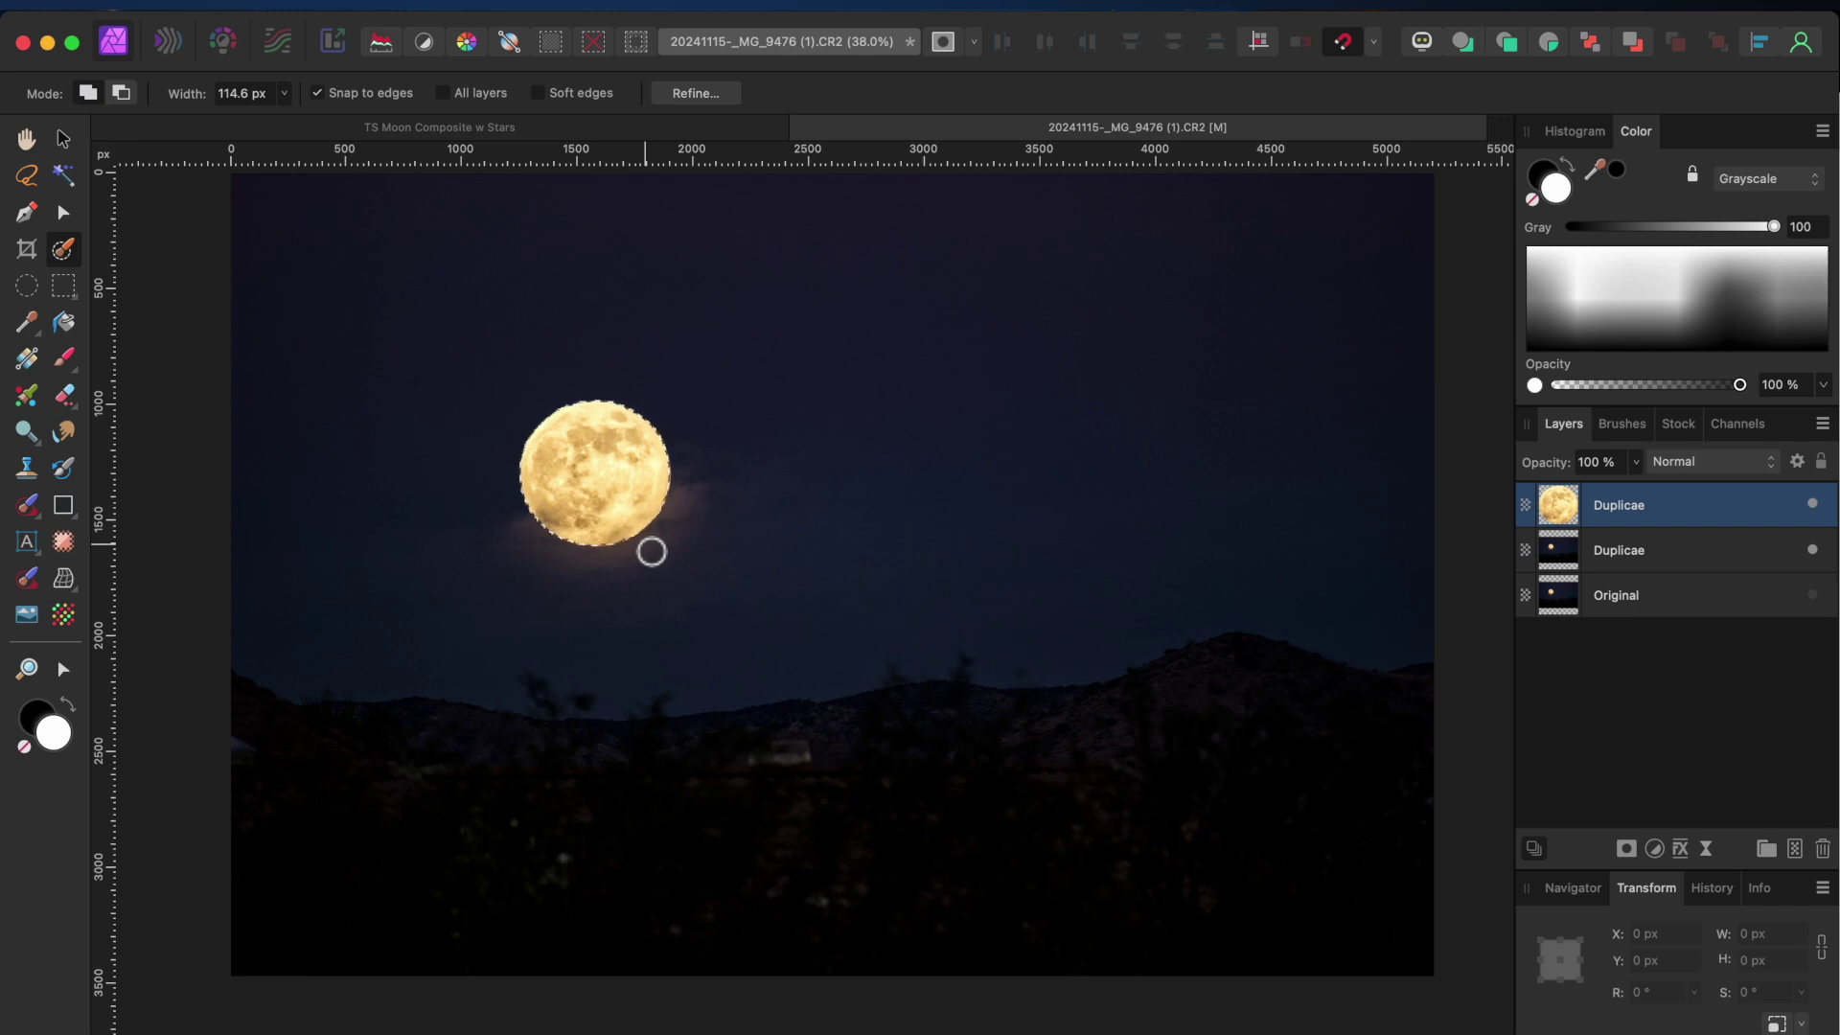
key("super+d")
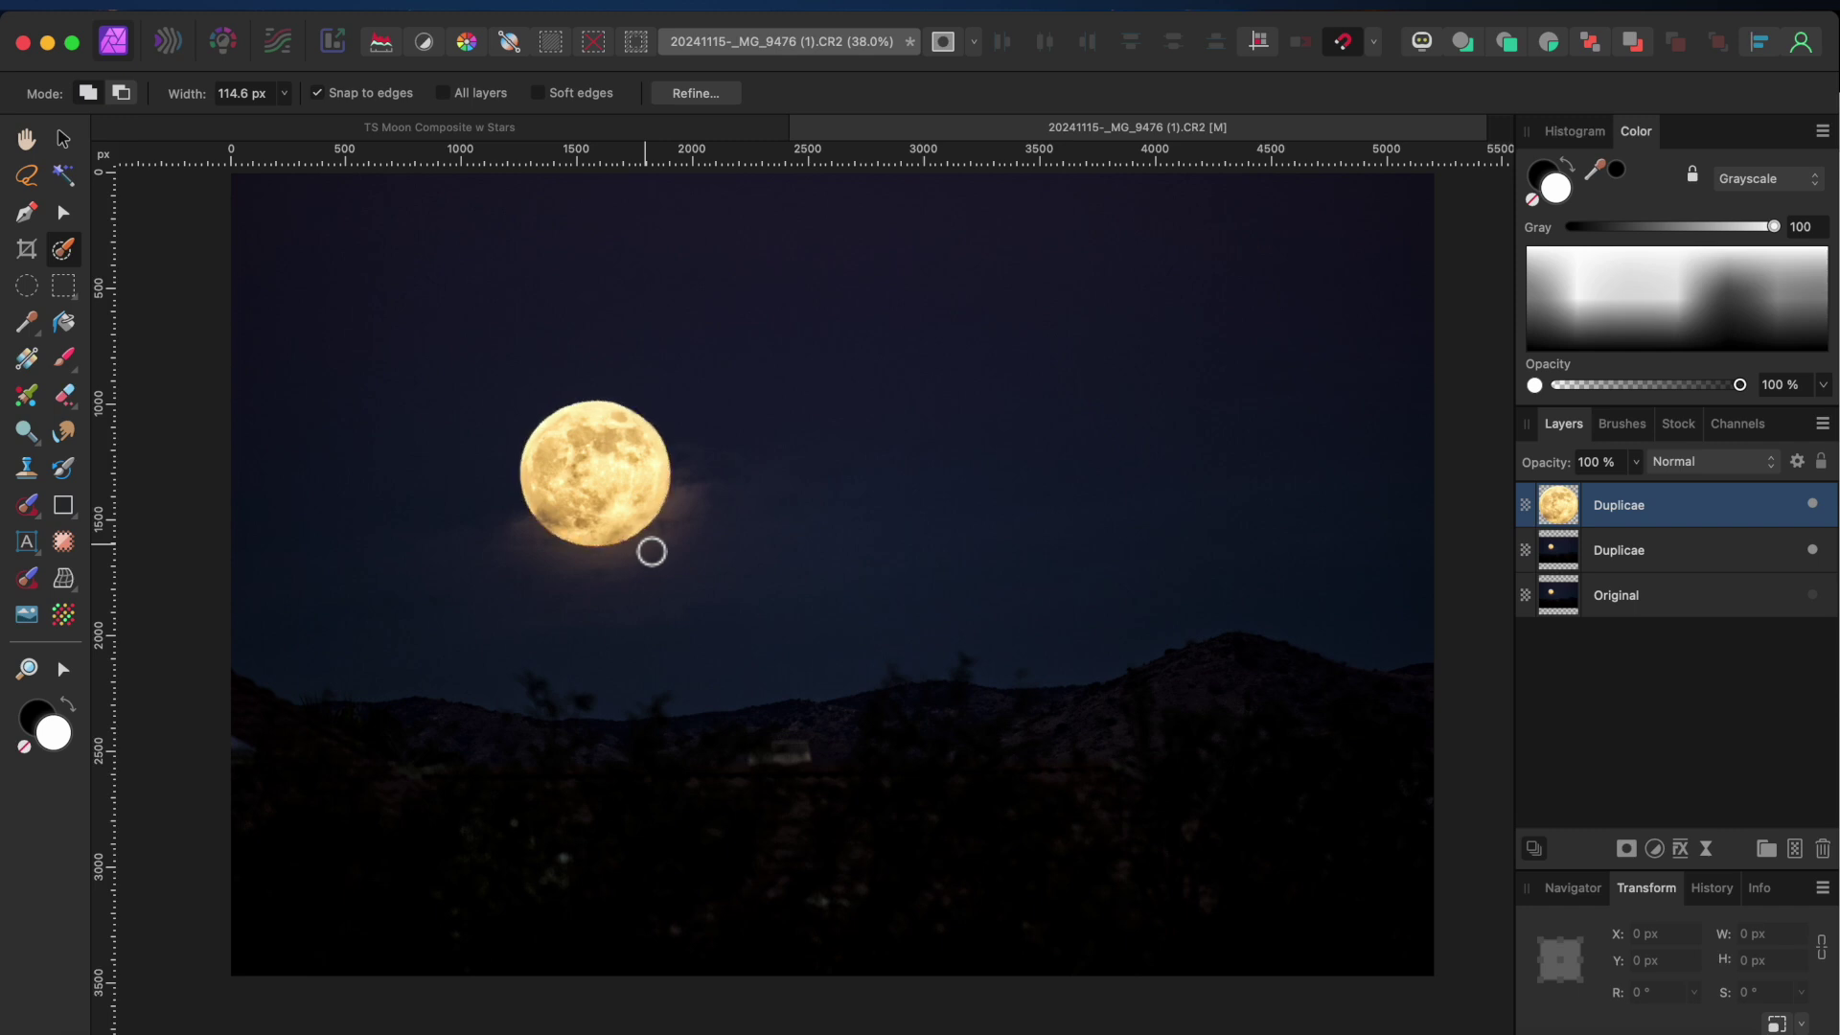
left_click(30, 517)
Inpaint several patches along the mountain ridge on the lower Duplicae layer
scroll(313, 632, "up", 3)
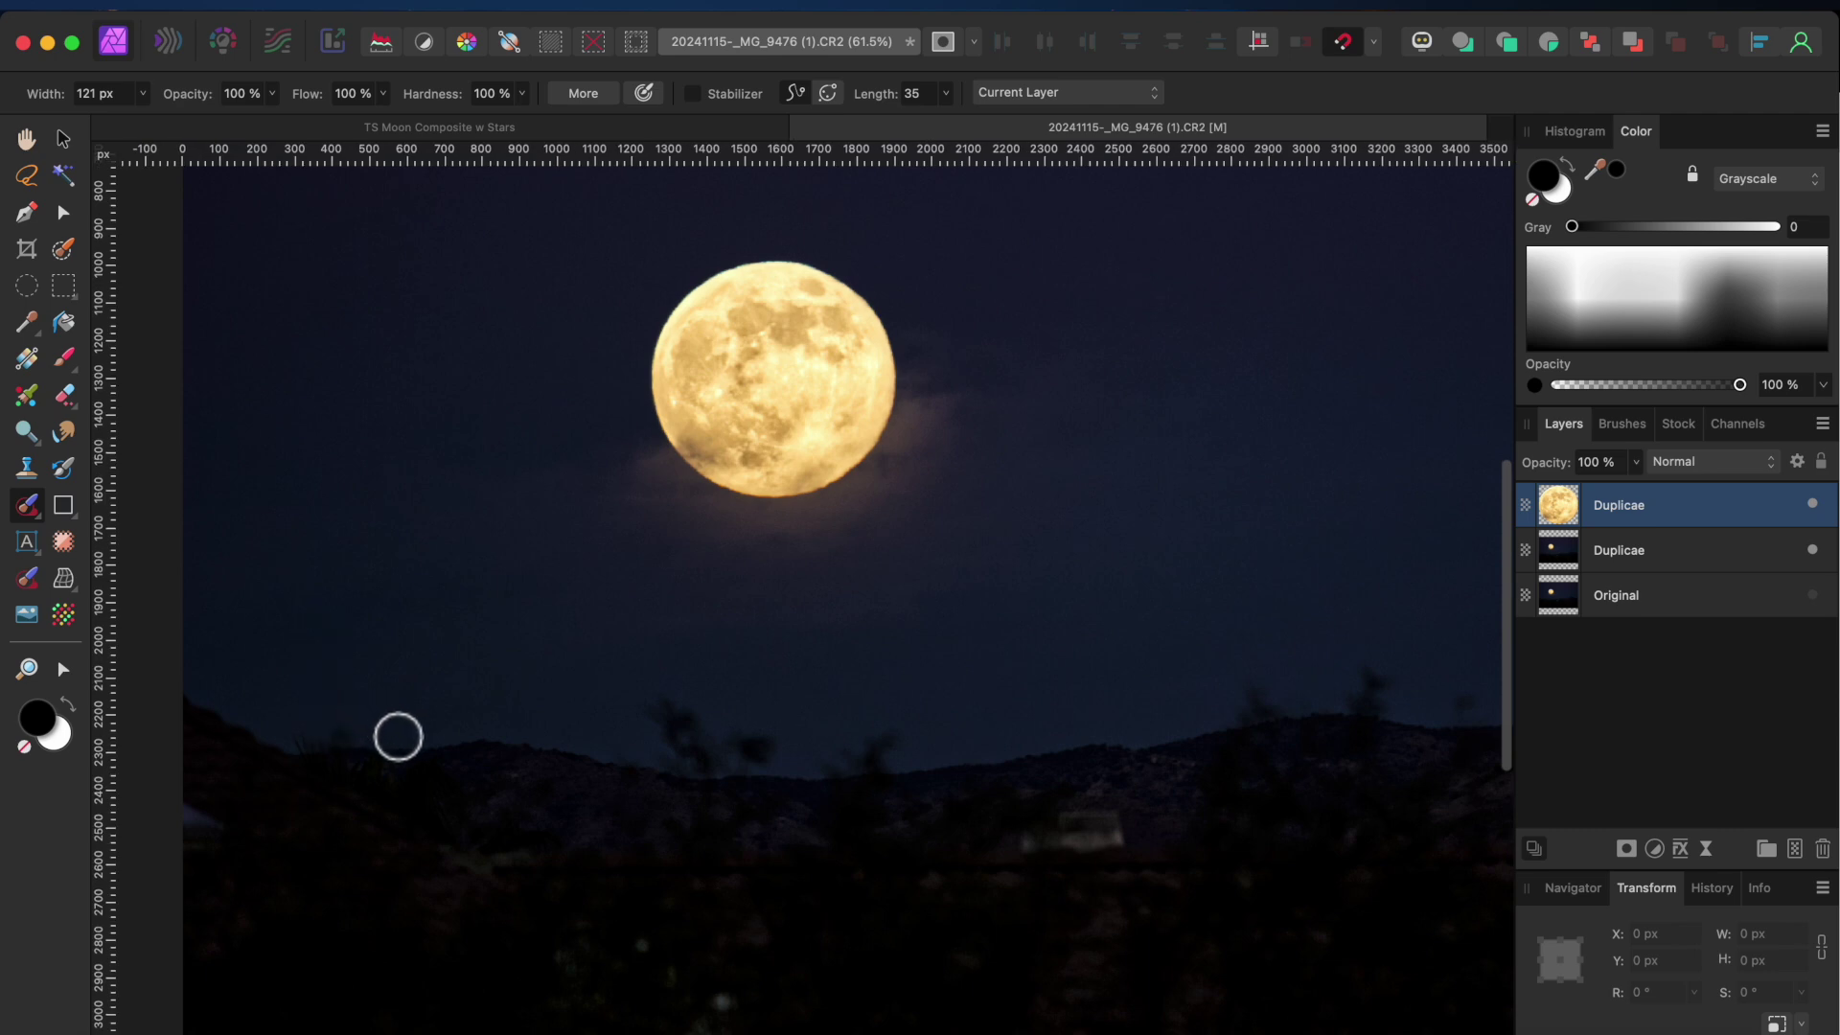
left_click_drag(393, 733, 320, 741)
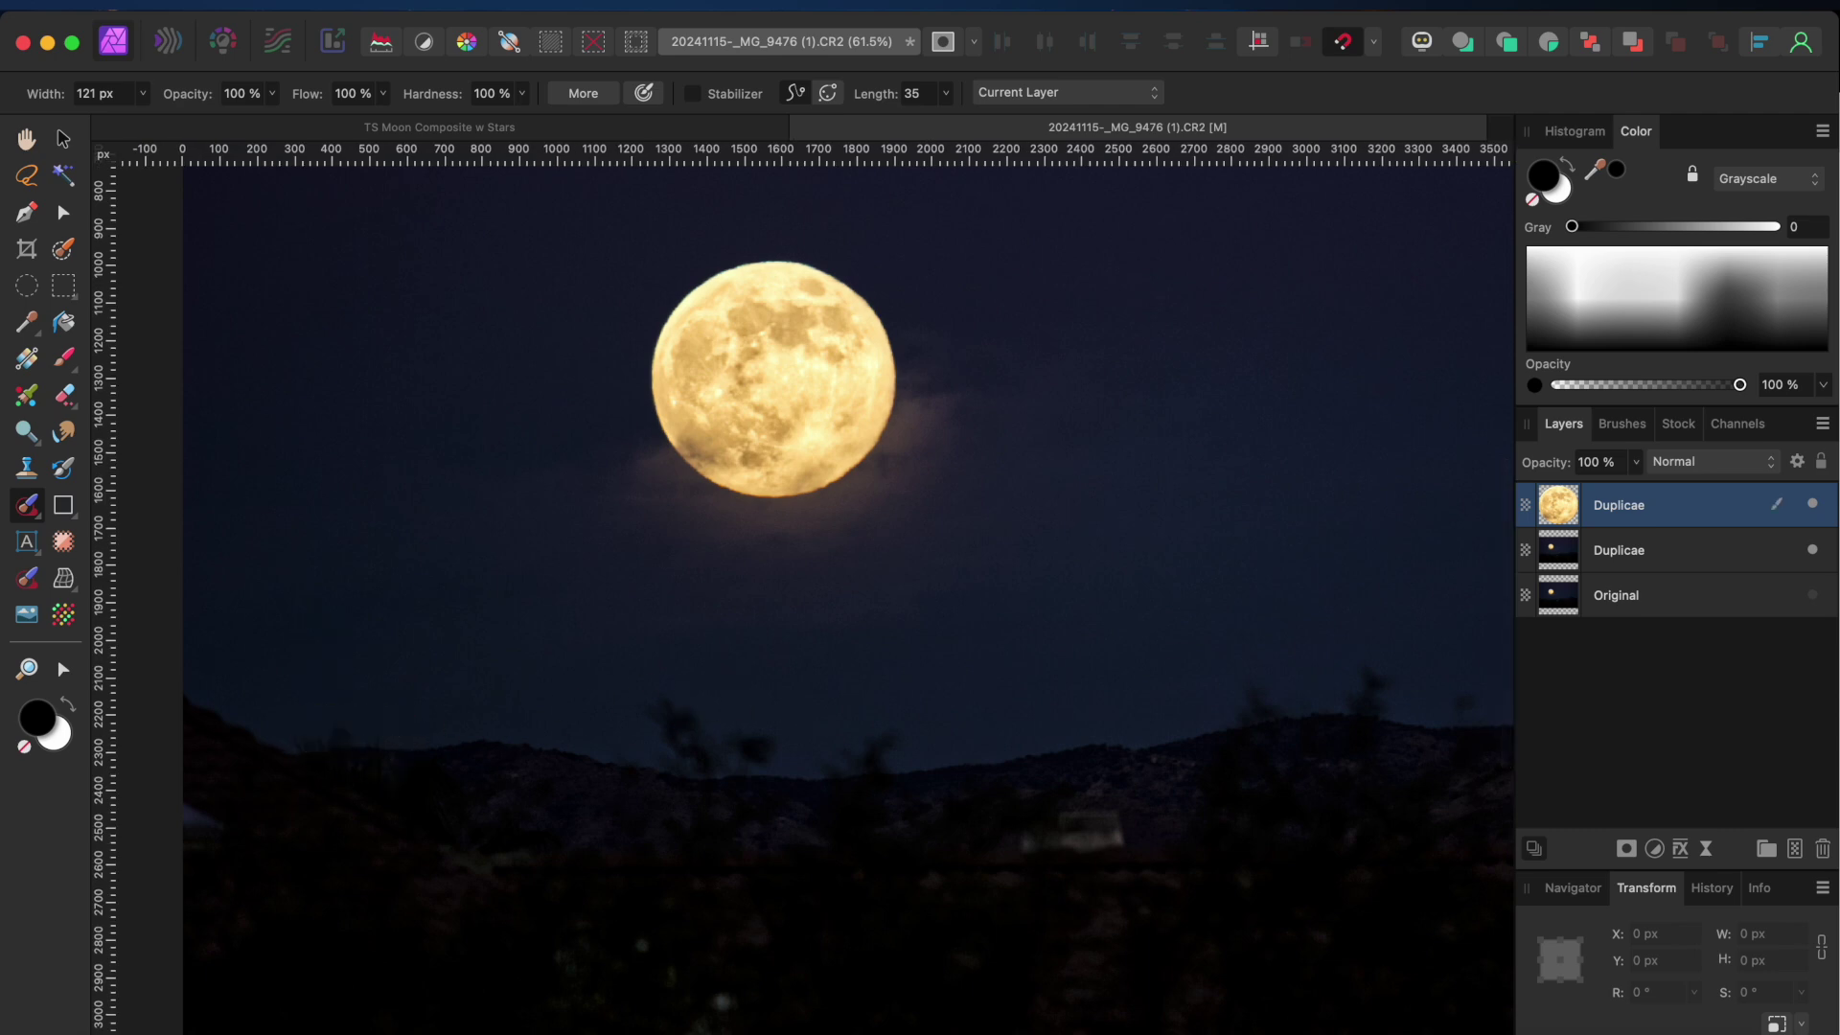
left_click(1634, 555)
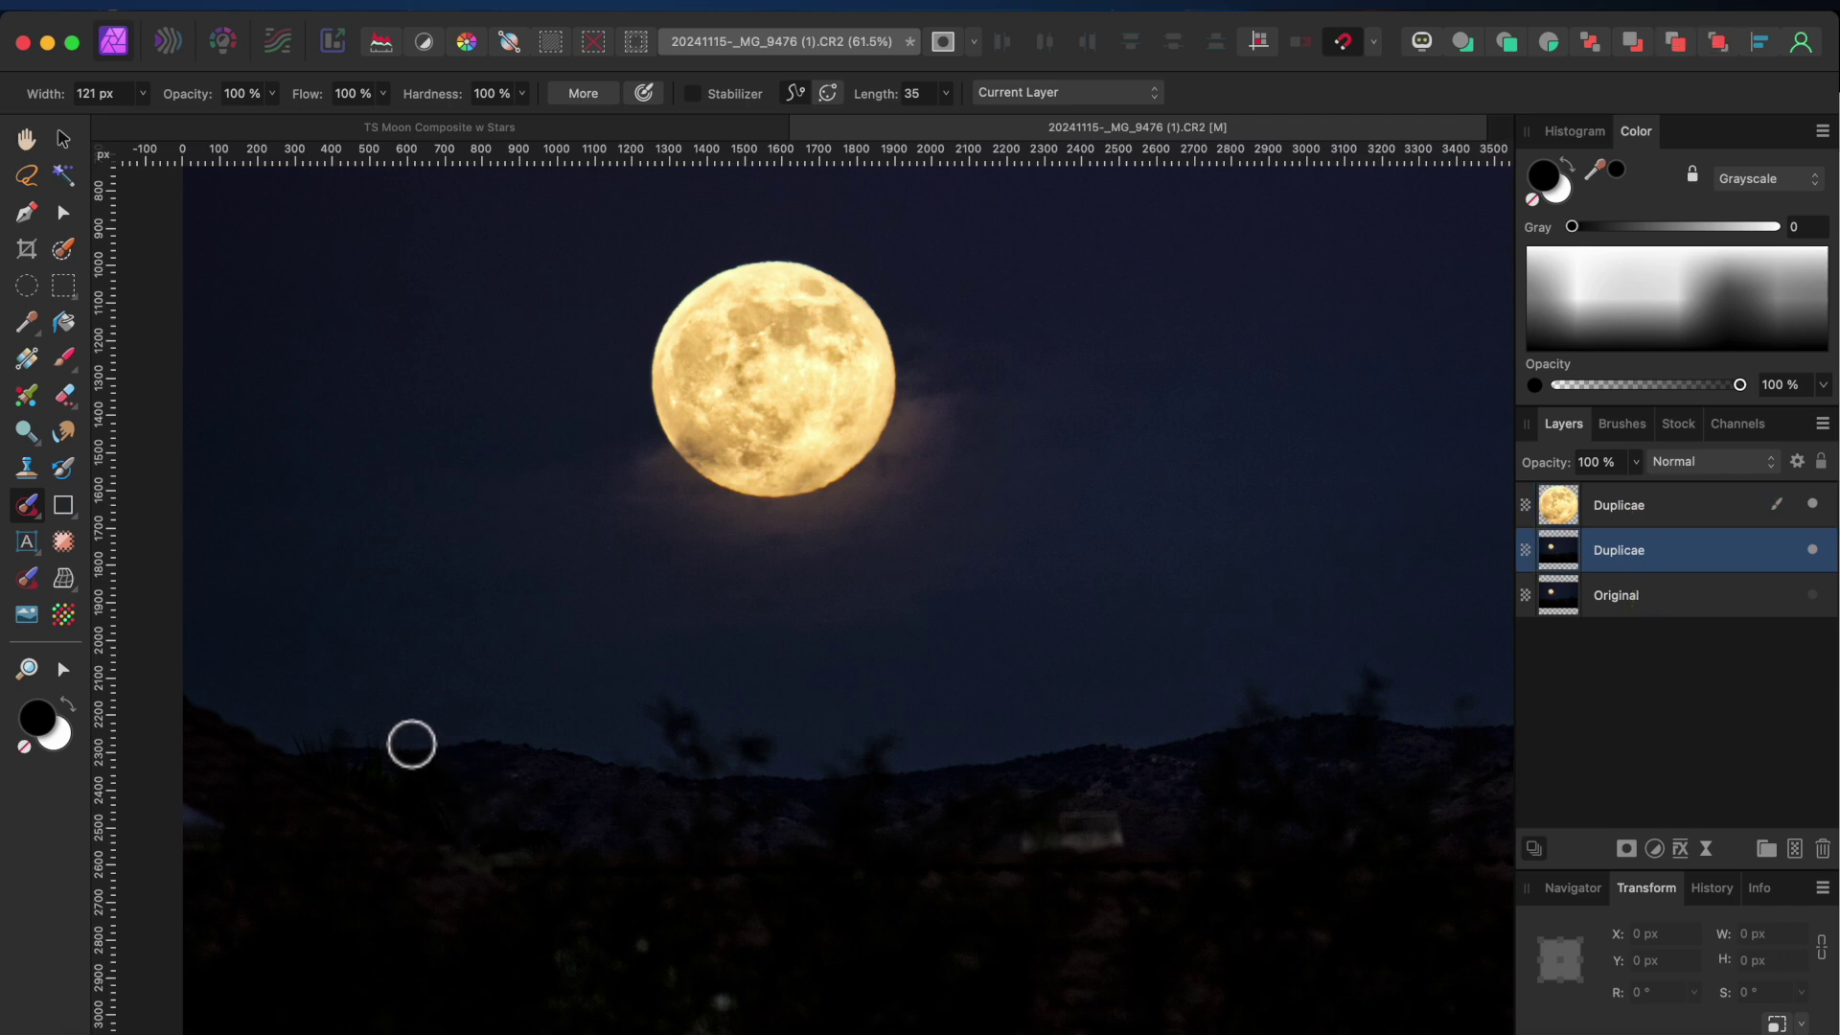
left_click_drag(398, 744, 312, 739)
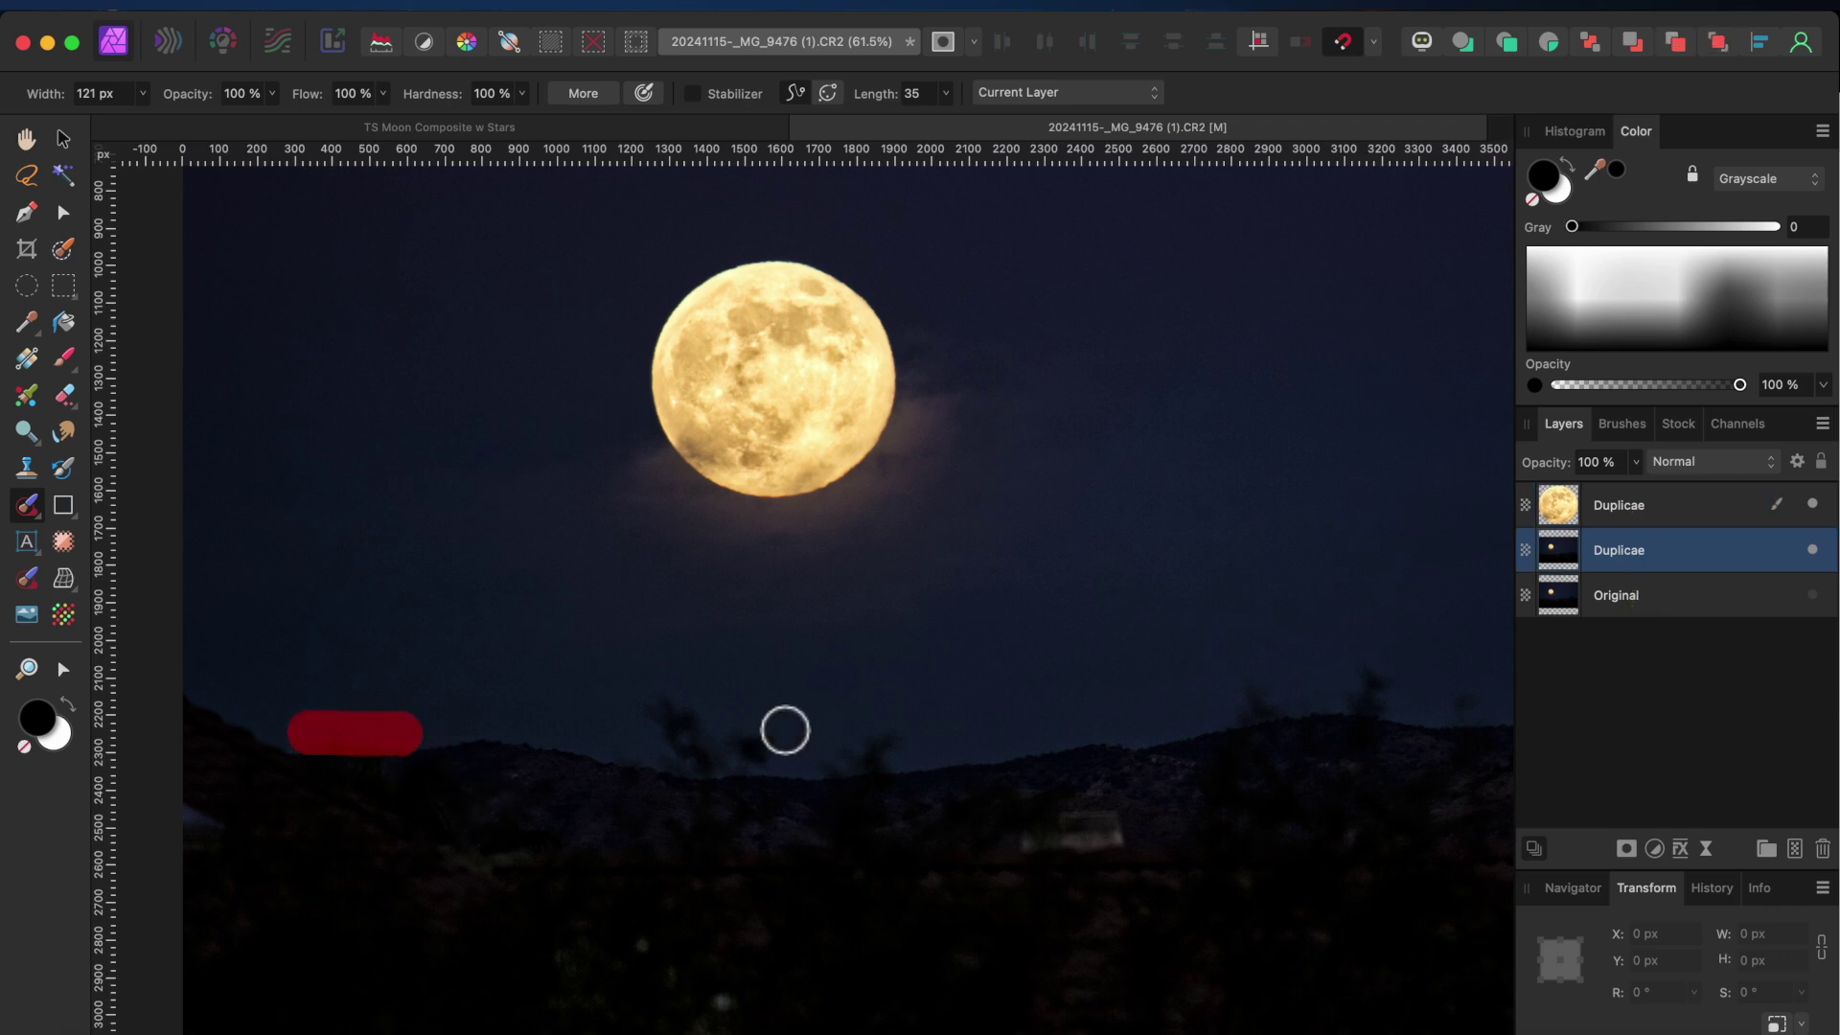
mouse_move(644, 709)
left_mouse_down()
mouse_move(684, 755)
mouse_move(781, 763)
mouse_move(629, 739)
mouse_move(654, 712)
mouse_move(751, 731)
left_mouse_up()
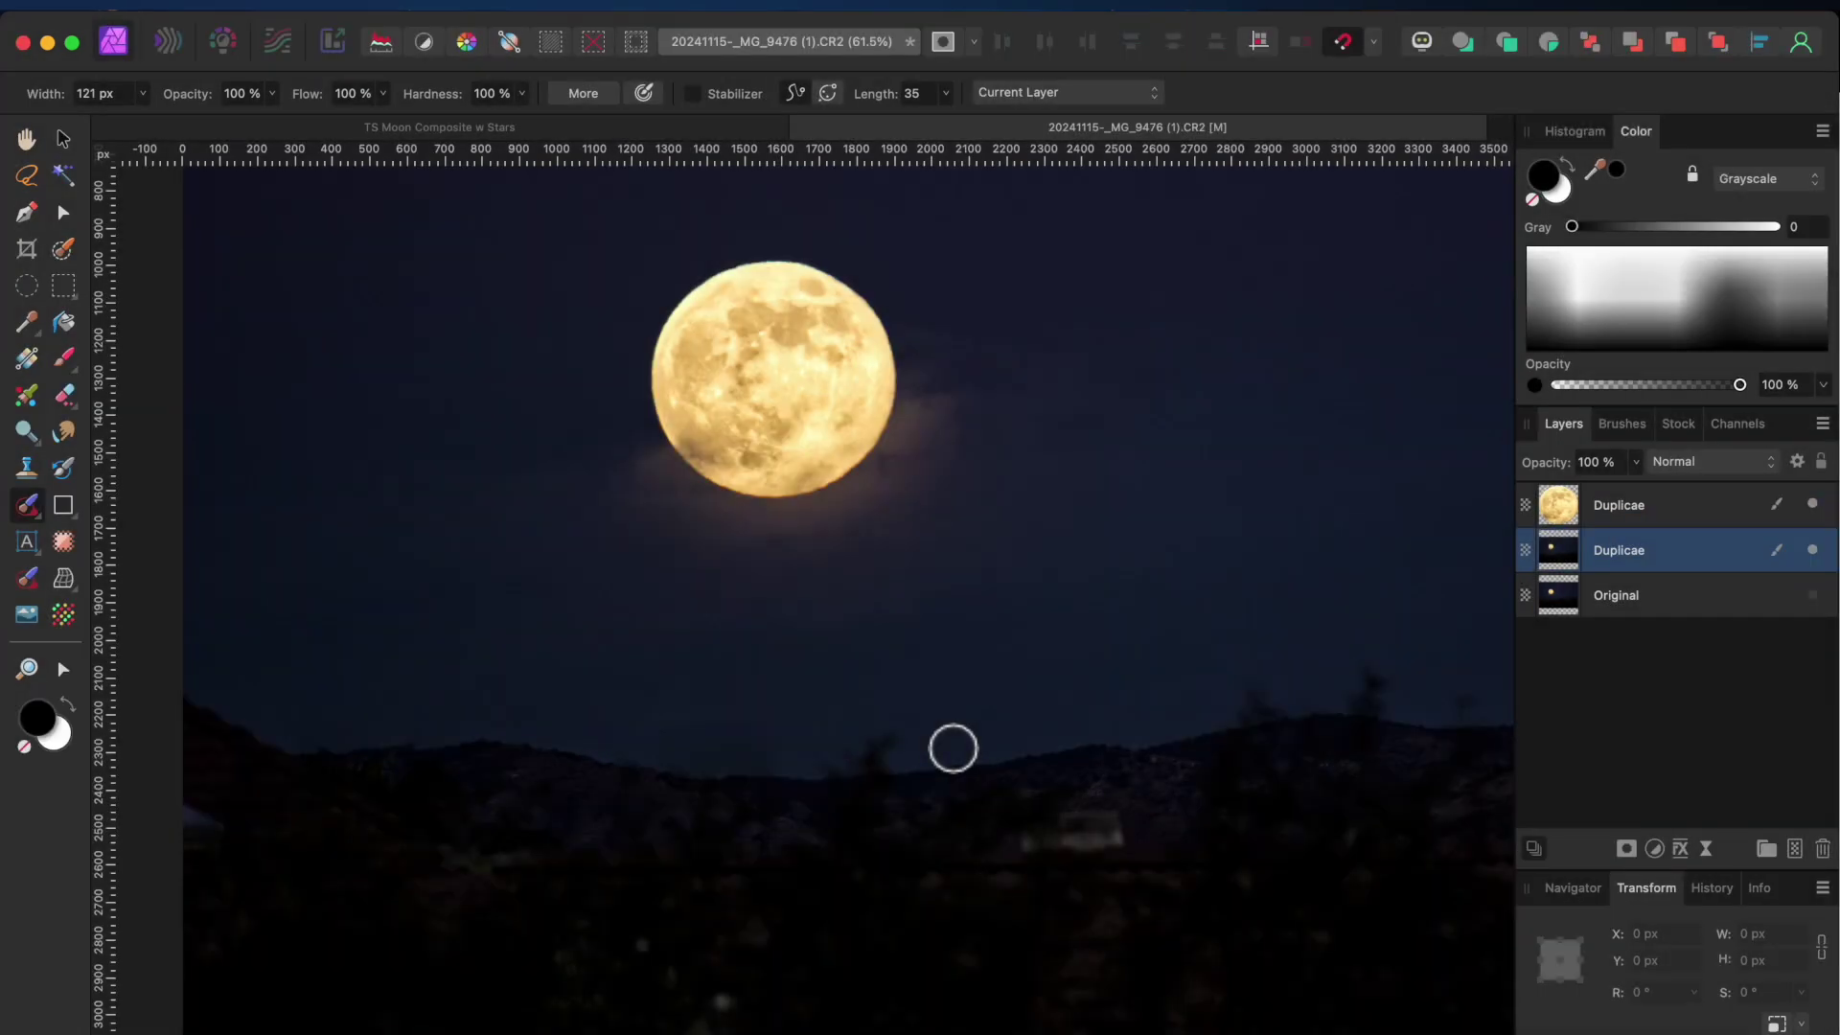
left_click_drag(944, 739, 931, 748)
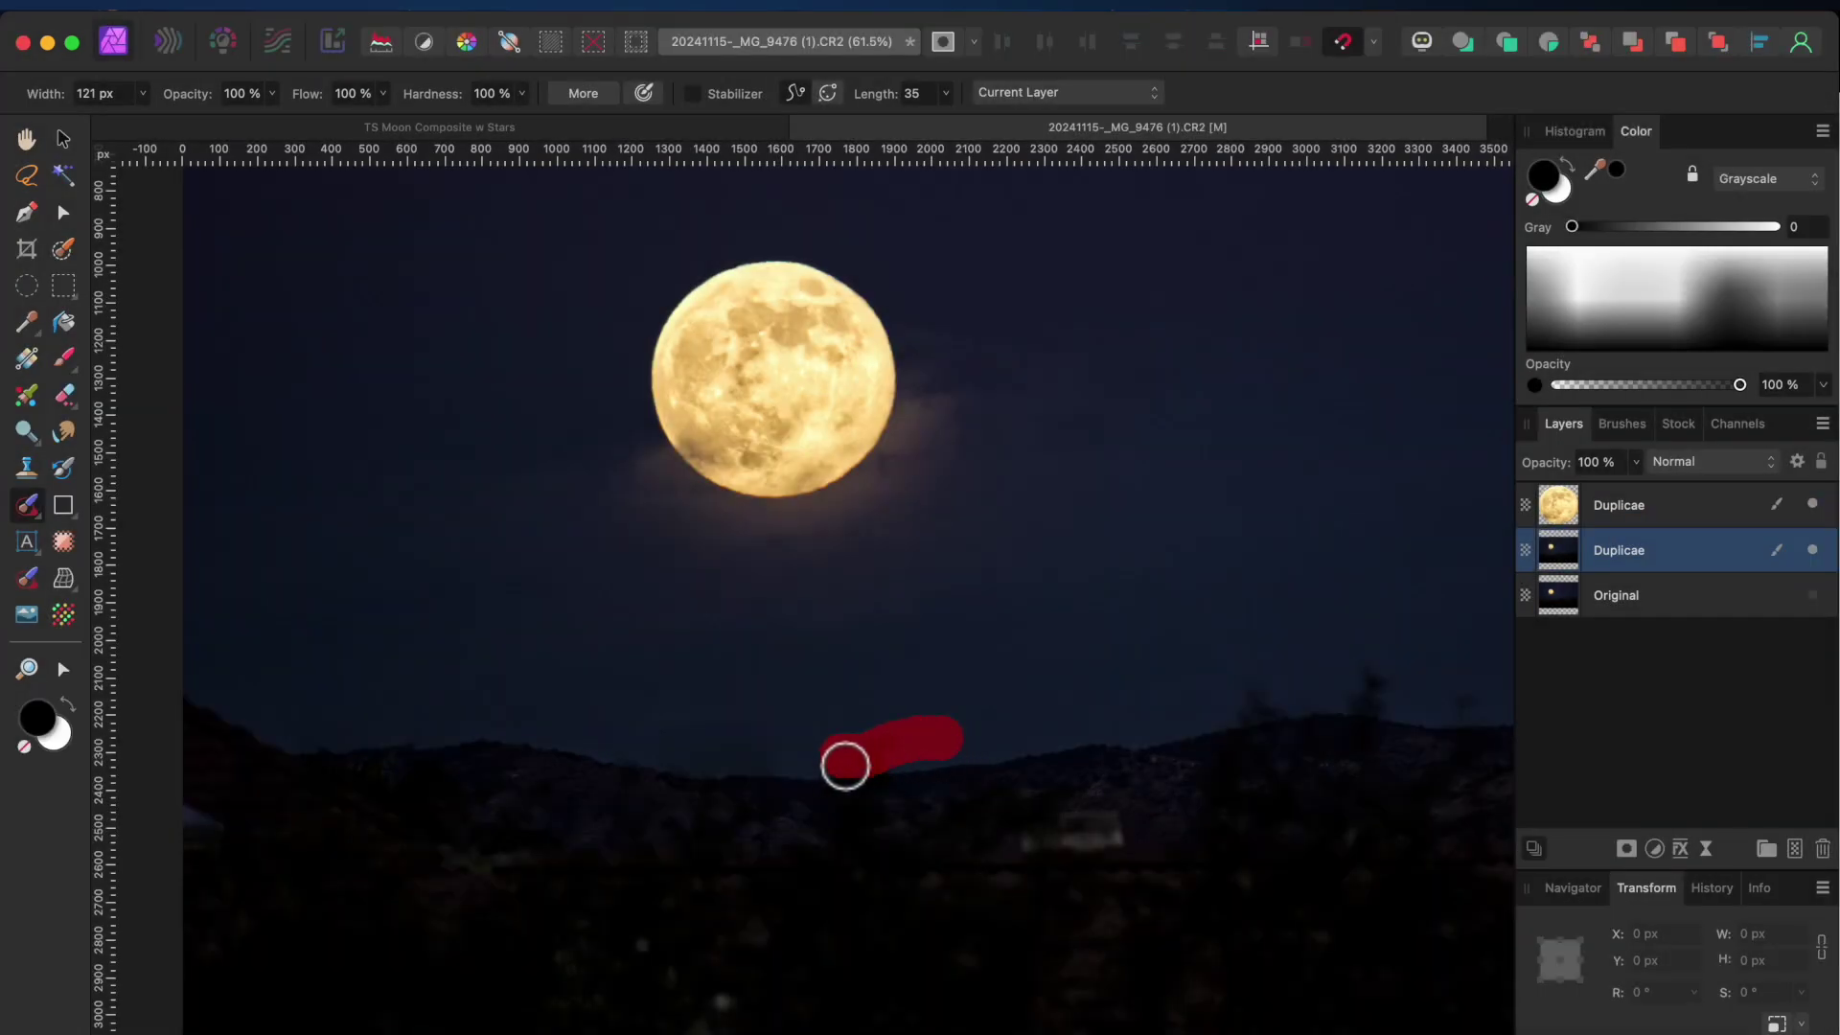
Try further ridge inpainting strokes, undoing each, then fit the photo and pick the Pen Tool
key("super+z")
scroll(987, 714, "right", 5)
mouse_move(920, 690)
left_mouse_down()
mouse_move(1080, 683)
mouse_move(1195, 699)
left_mouse_up()
key("super+z")
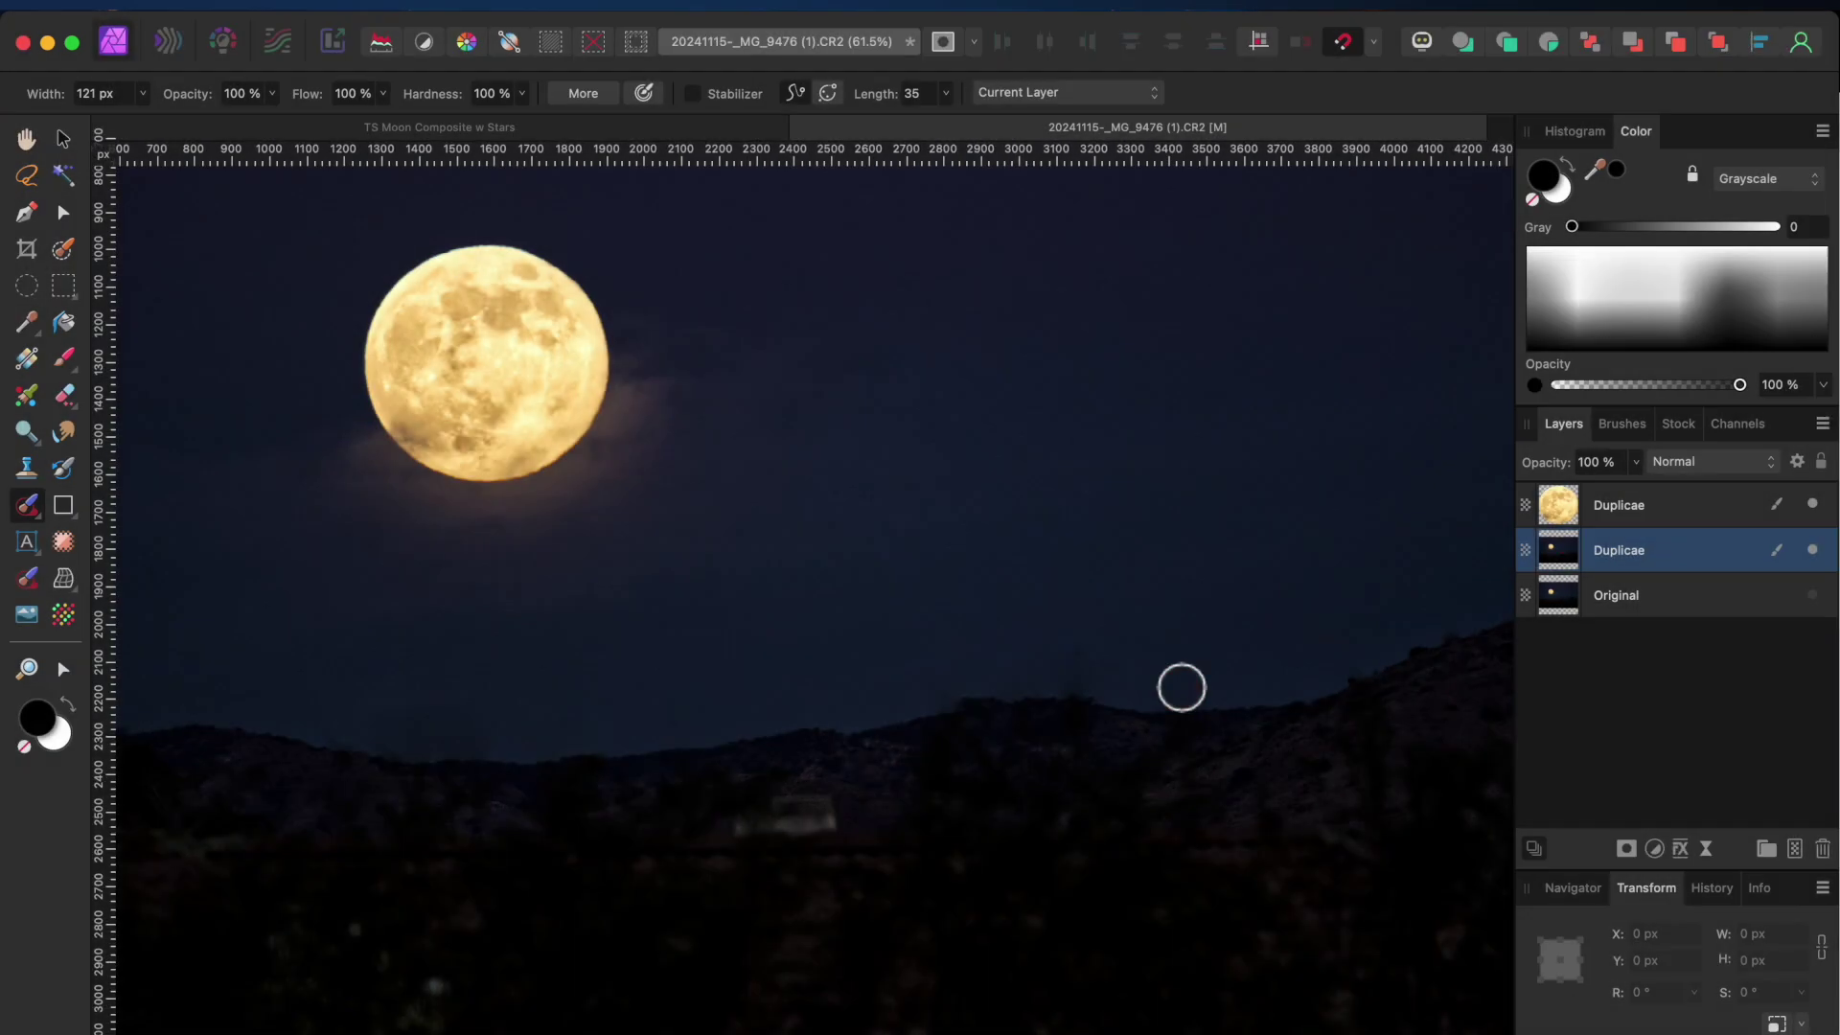
scroll(1182, 686, "right", 5)
left_click_drag(771, 634, 602, 629)
key("super+z")
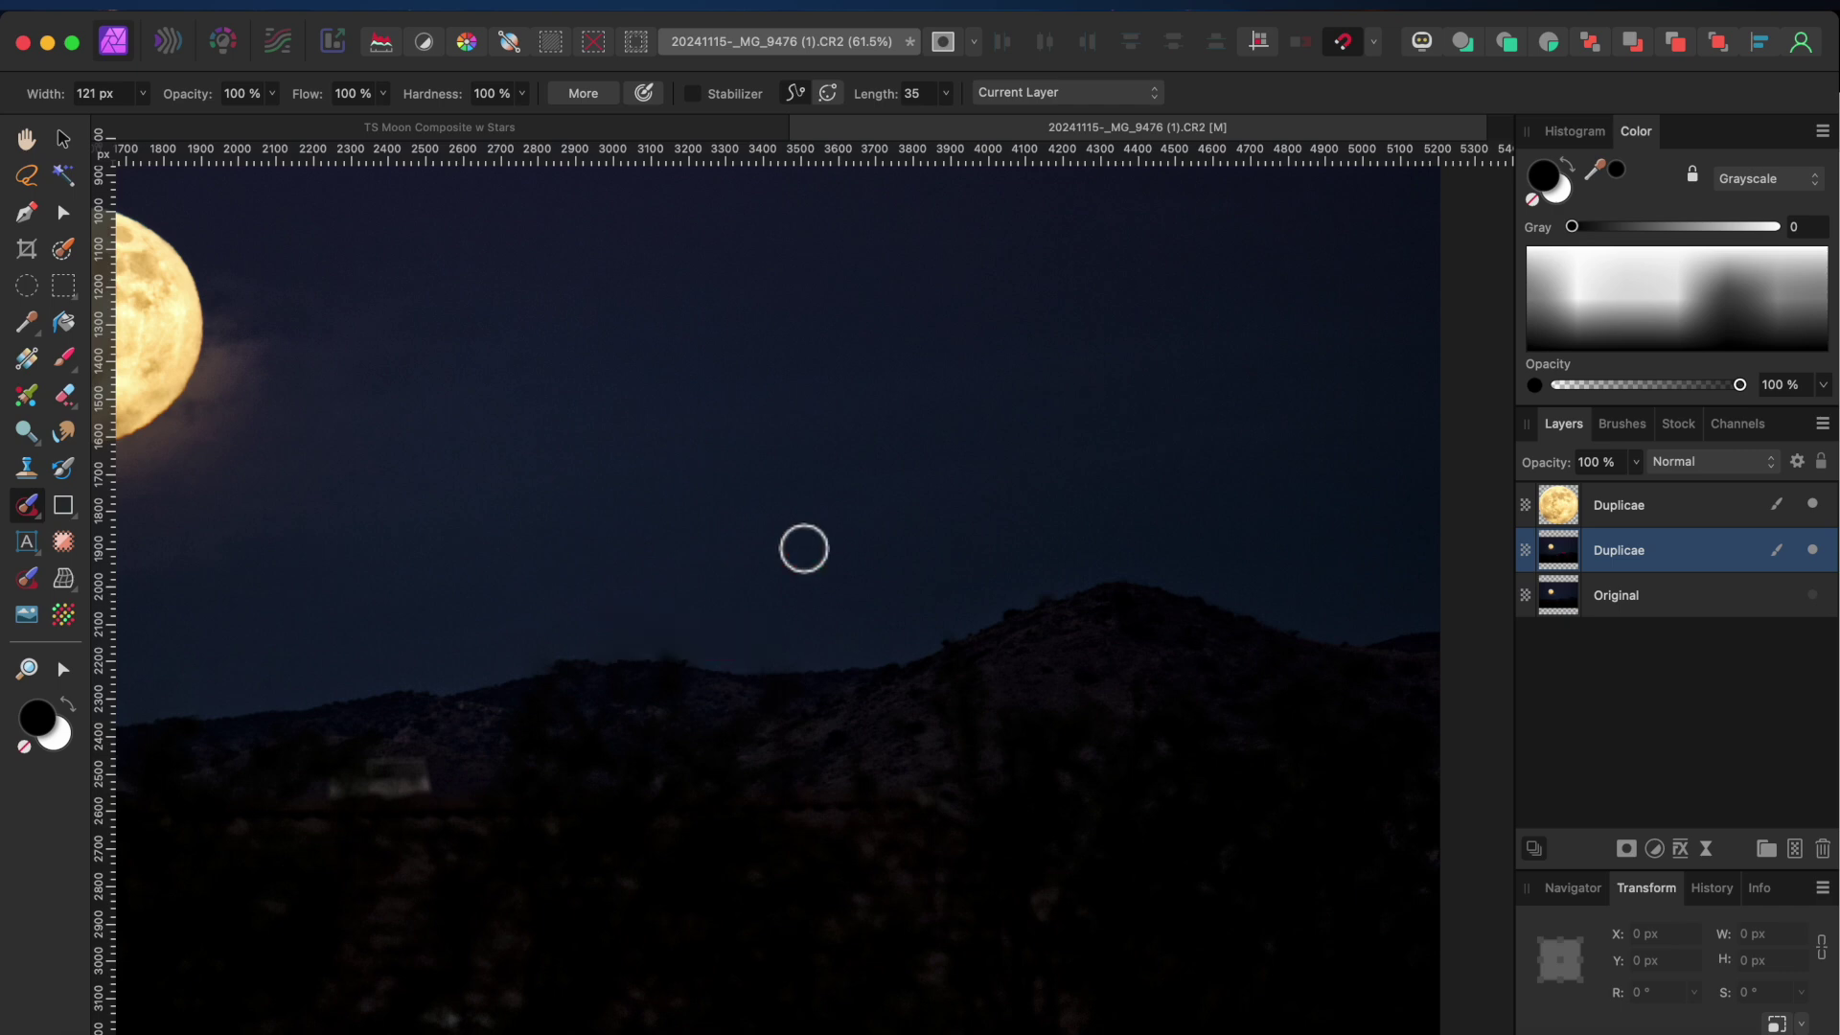
key("super+0")
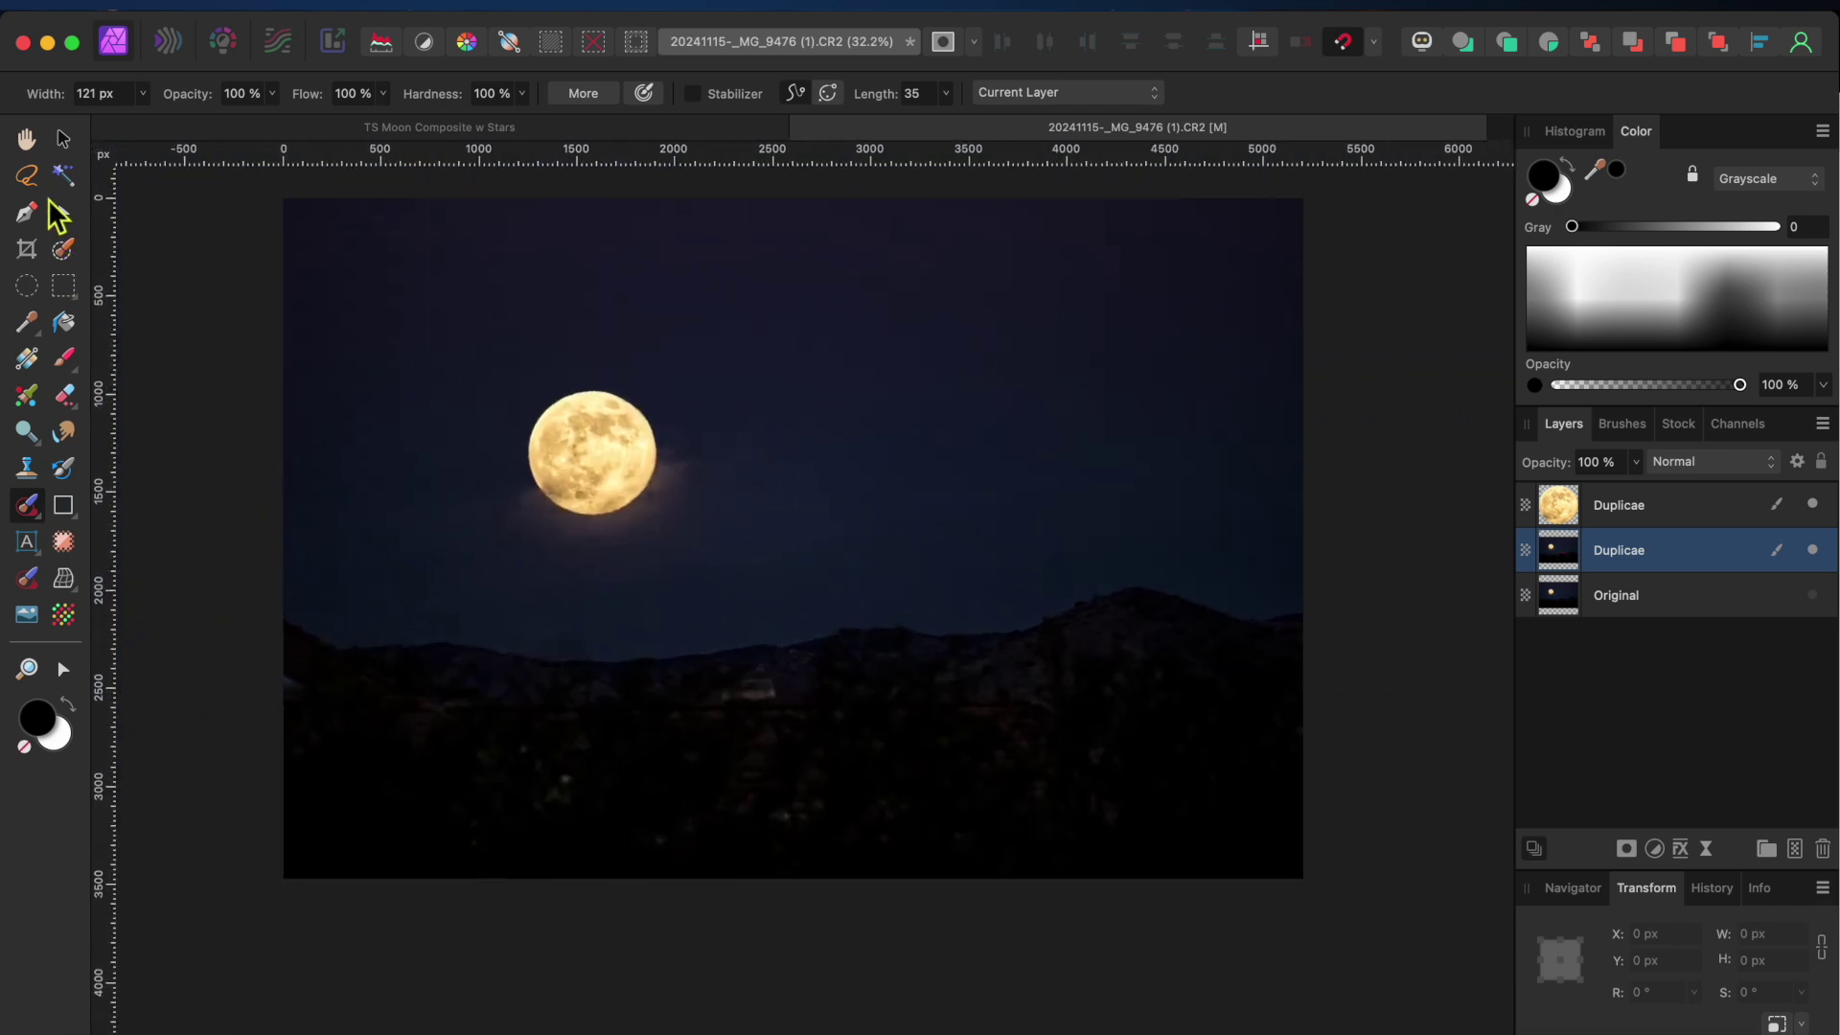
left_click(26, 213)
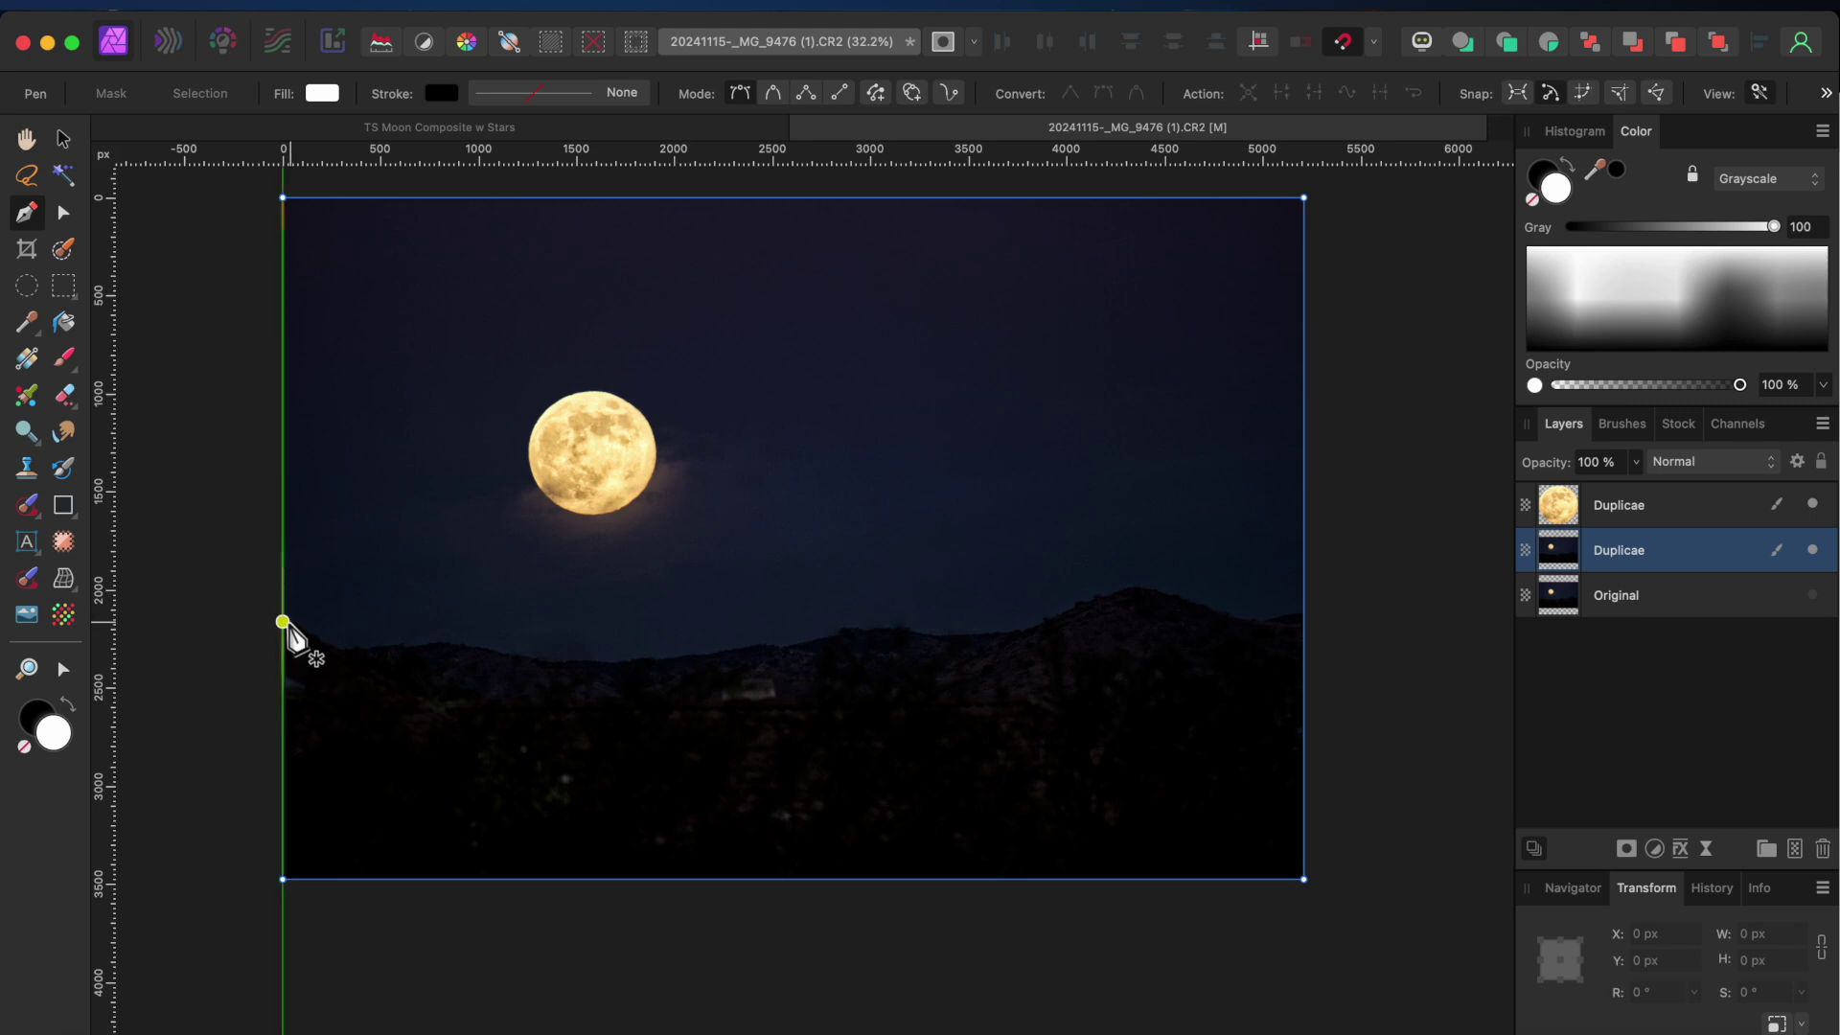
Start a pen path at the left edge and trace the ridge down its slope and across the middle
scroll(282, 628, "up", 5)
left_click(265, 611)
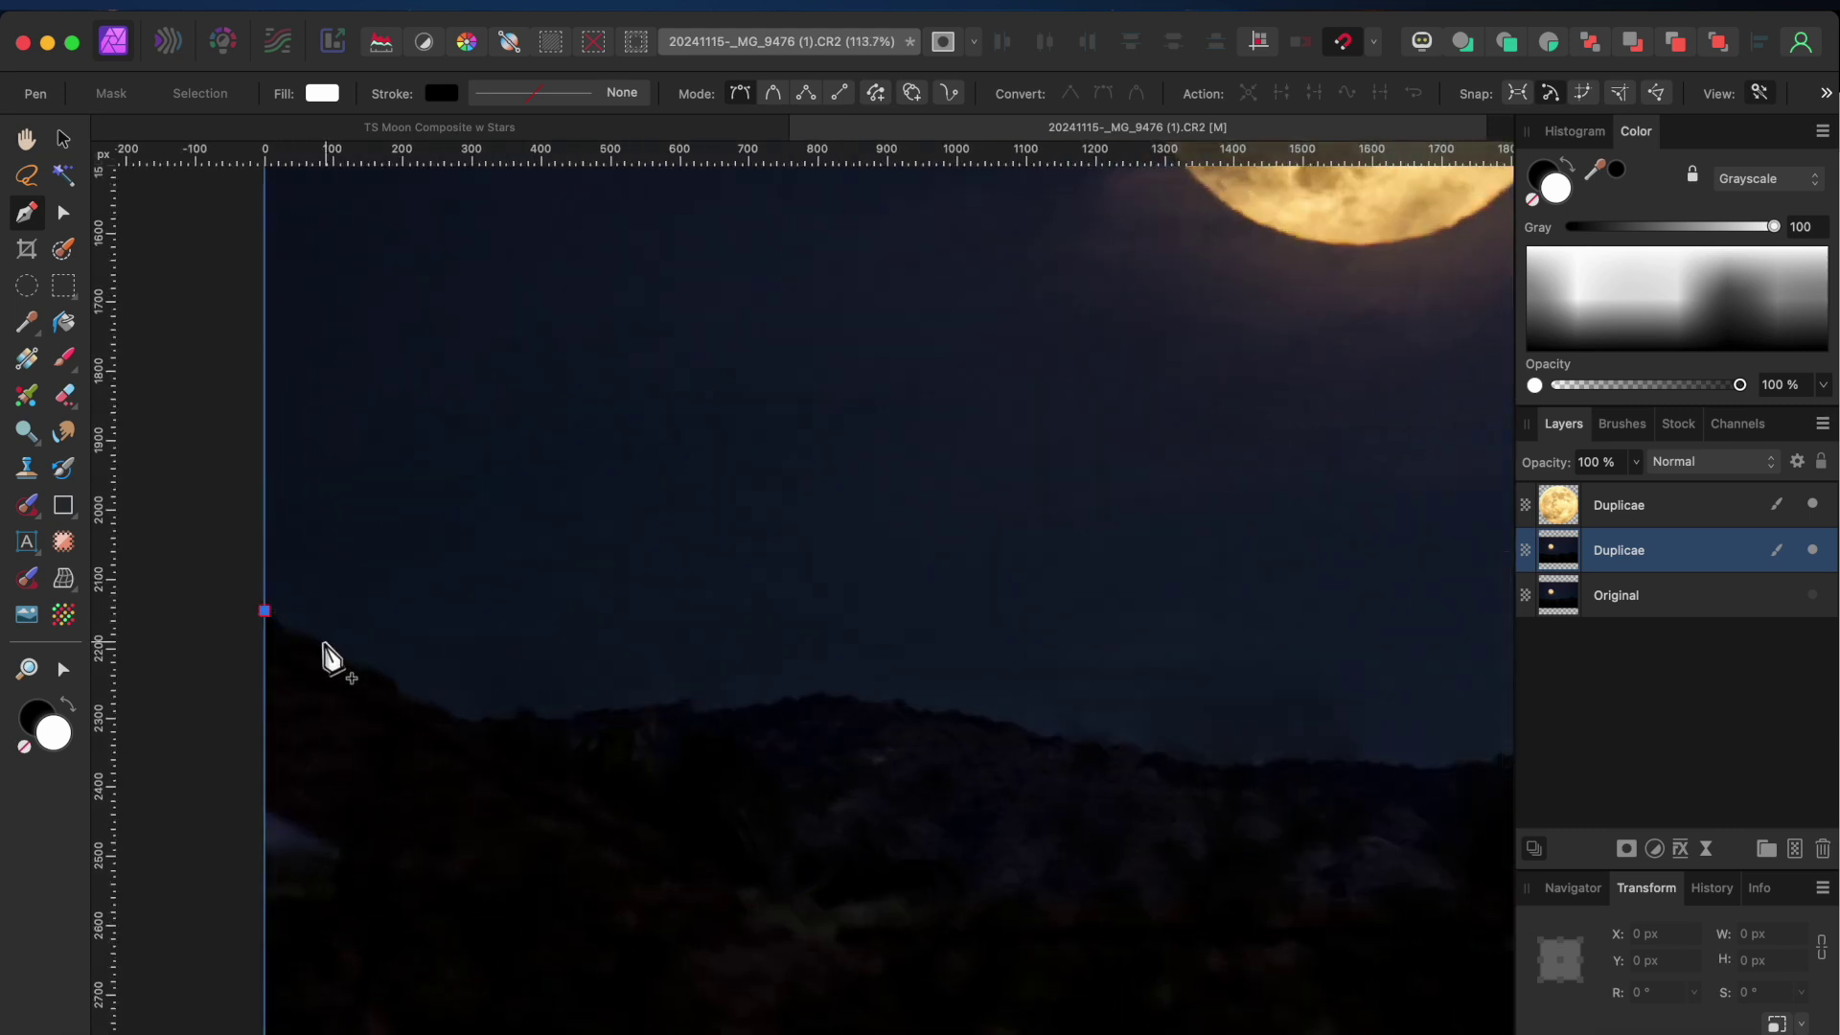
left_click(298, 635)
left_click(324, 634)
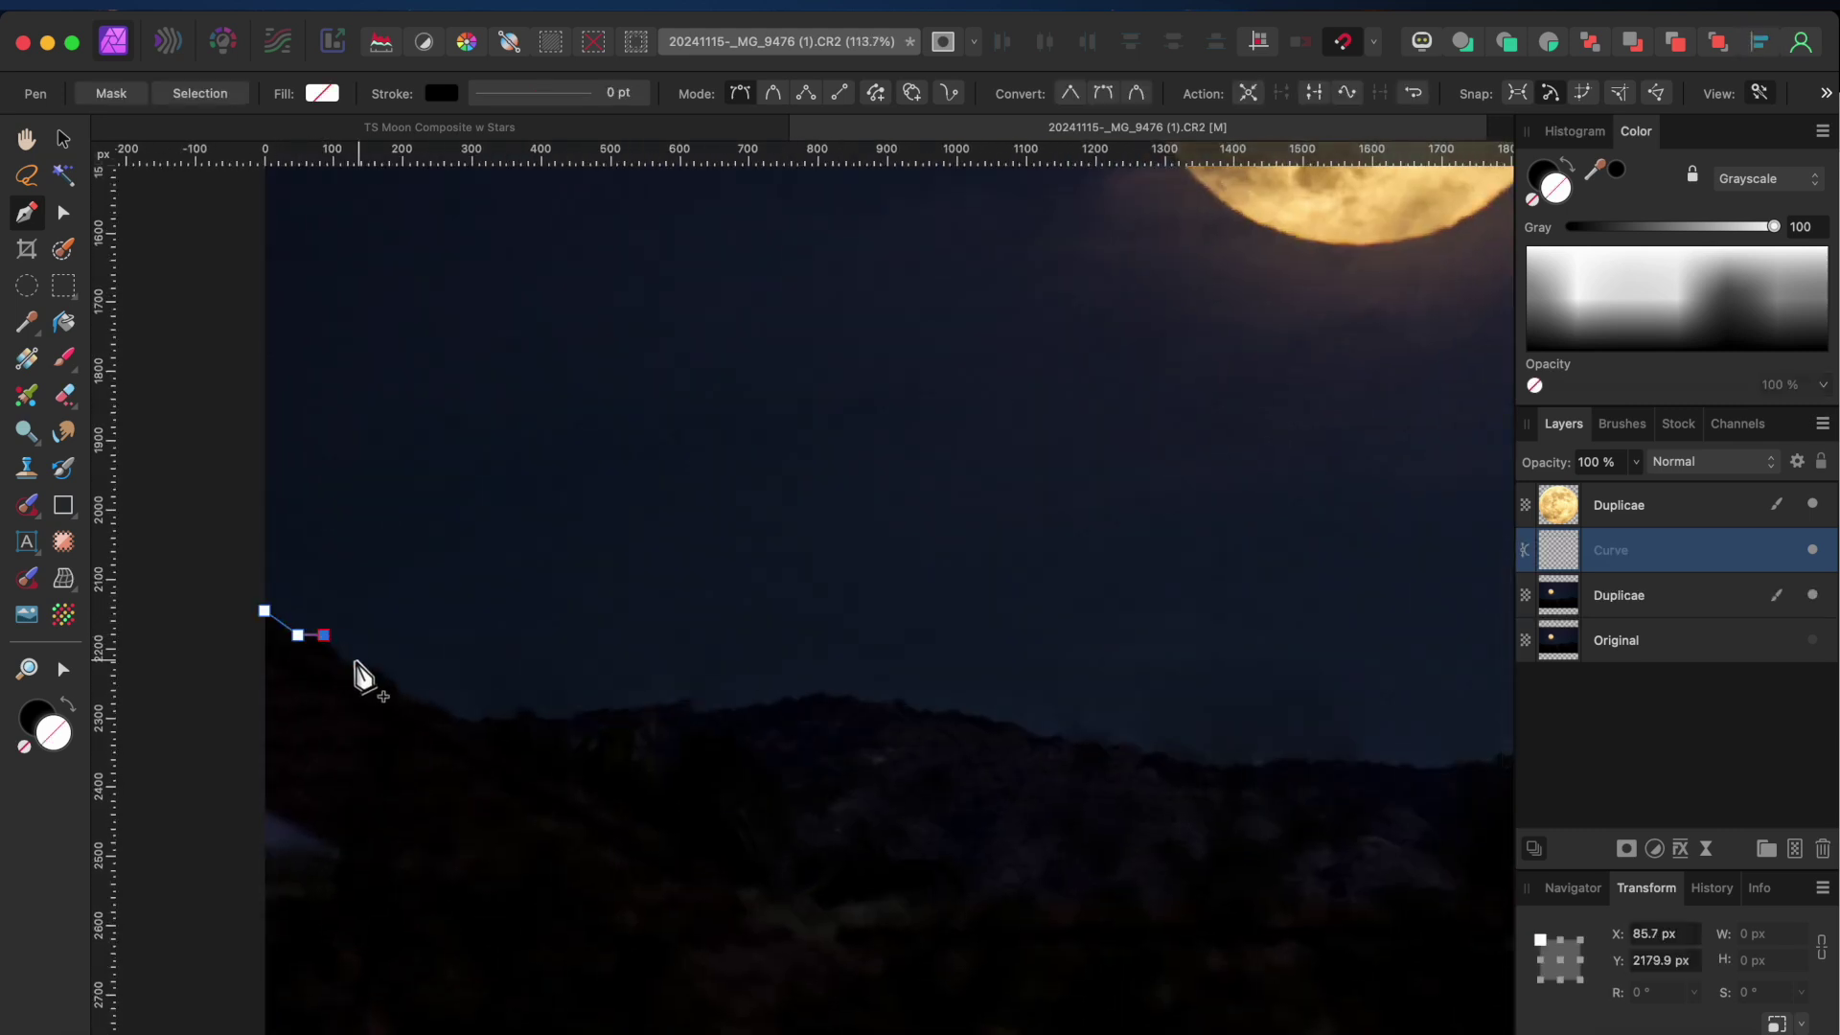
left_click(357, 662)
left_click(379, 662)
left_click(397, 677)
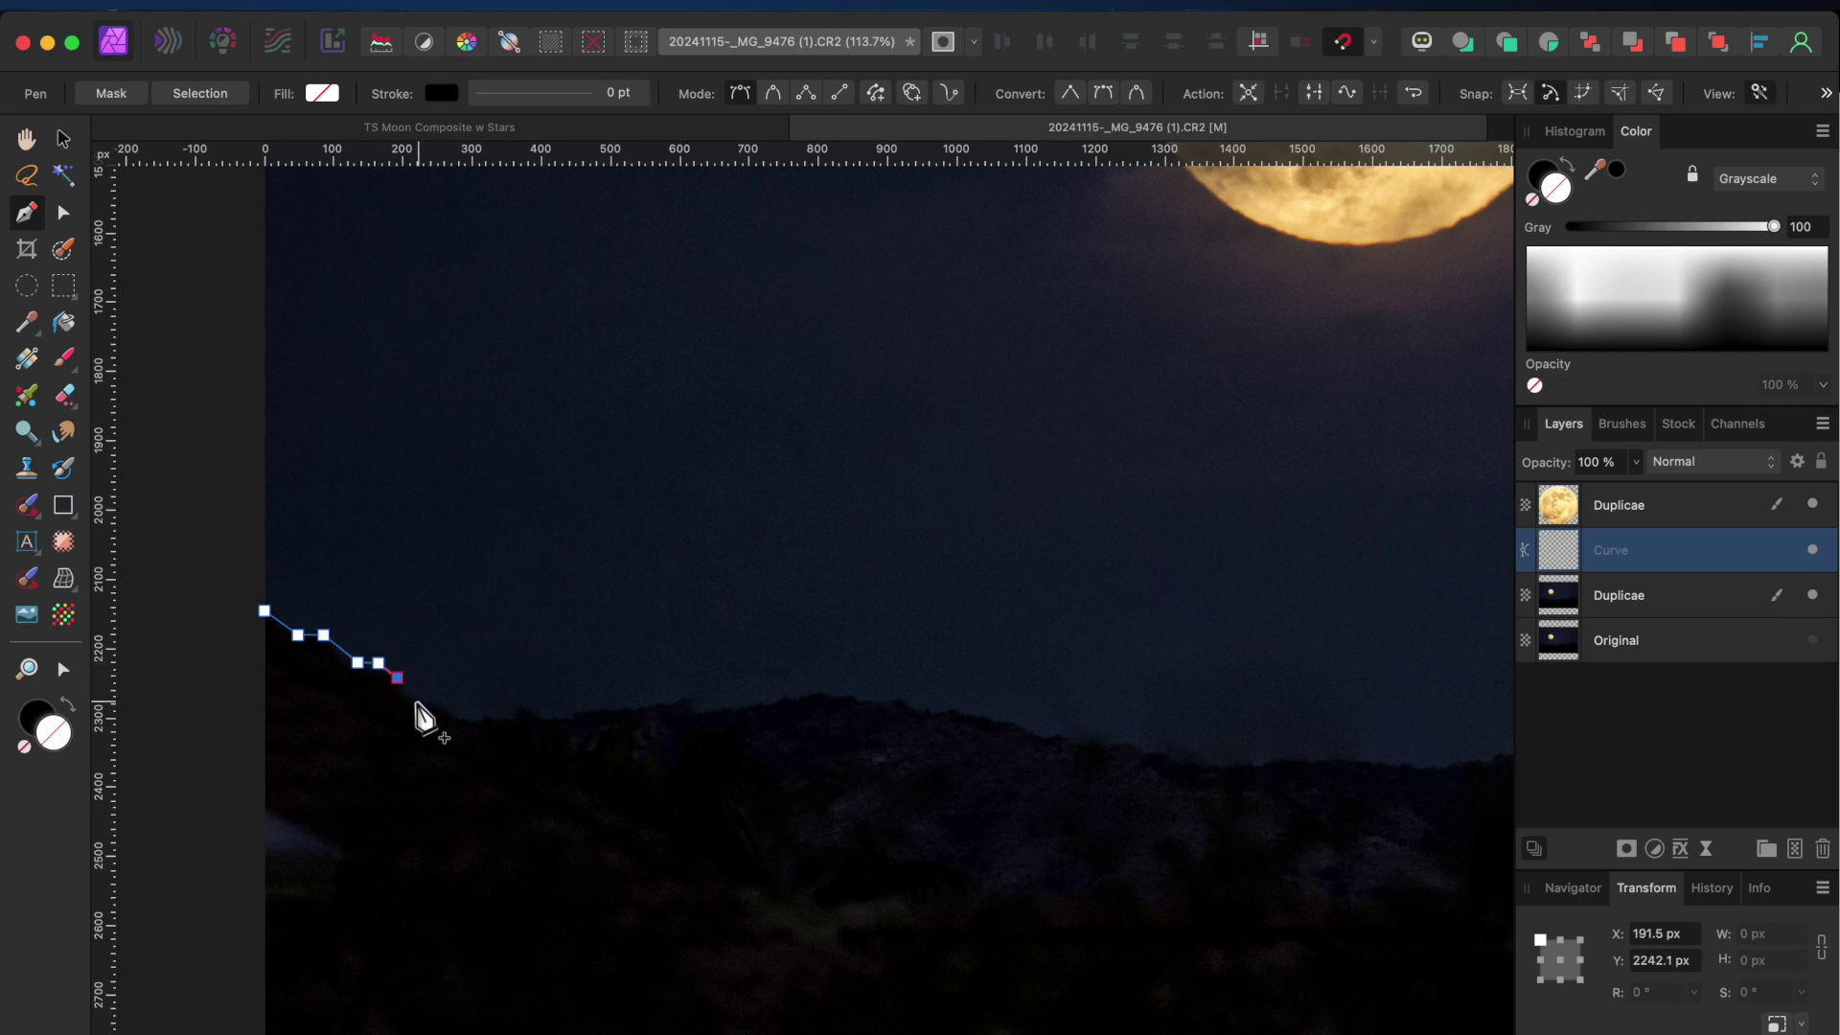
left_click(418, 701)
left_click(443, 705)
left_click(464, 721)
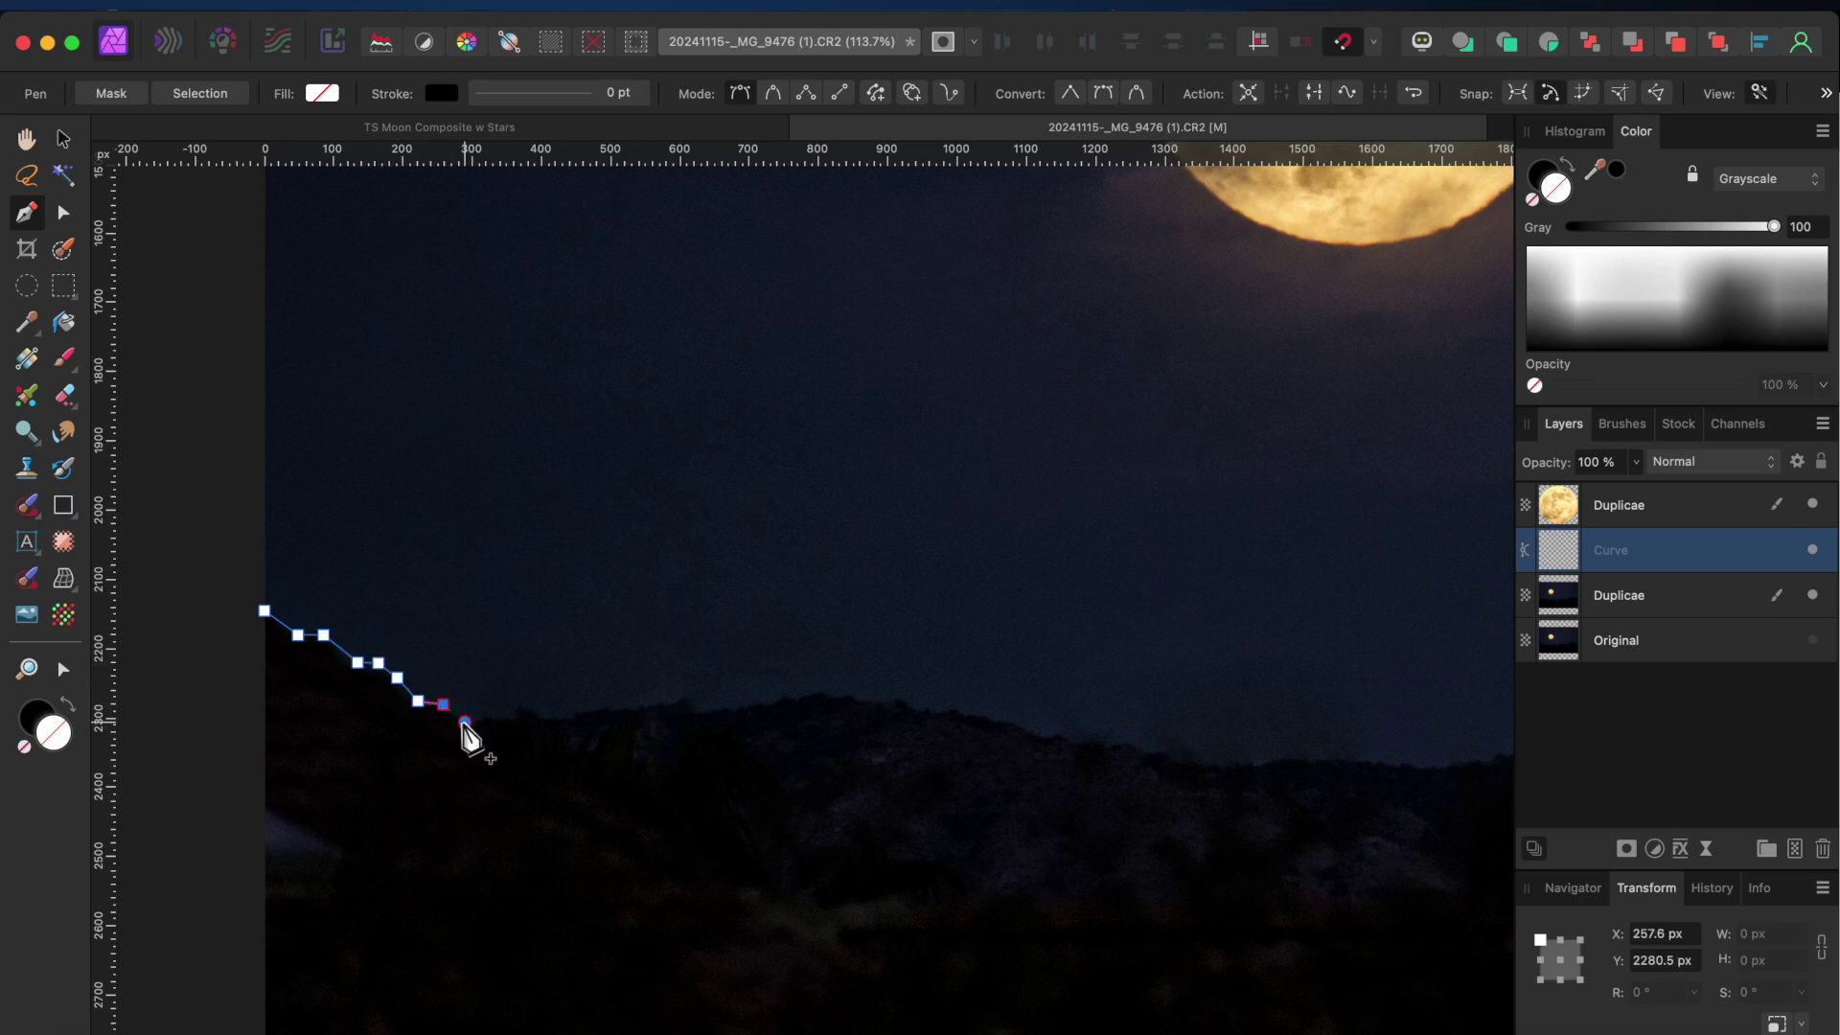
left_click(513, 718)
left_click(526, 711)
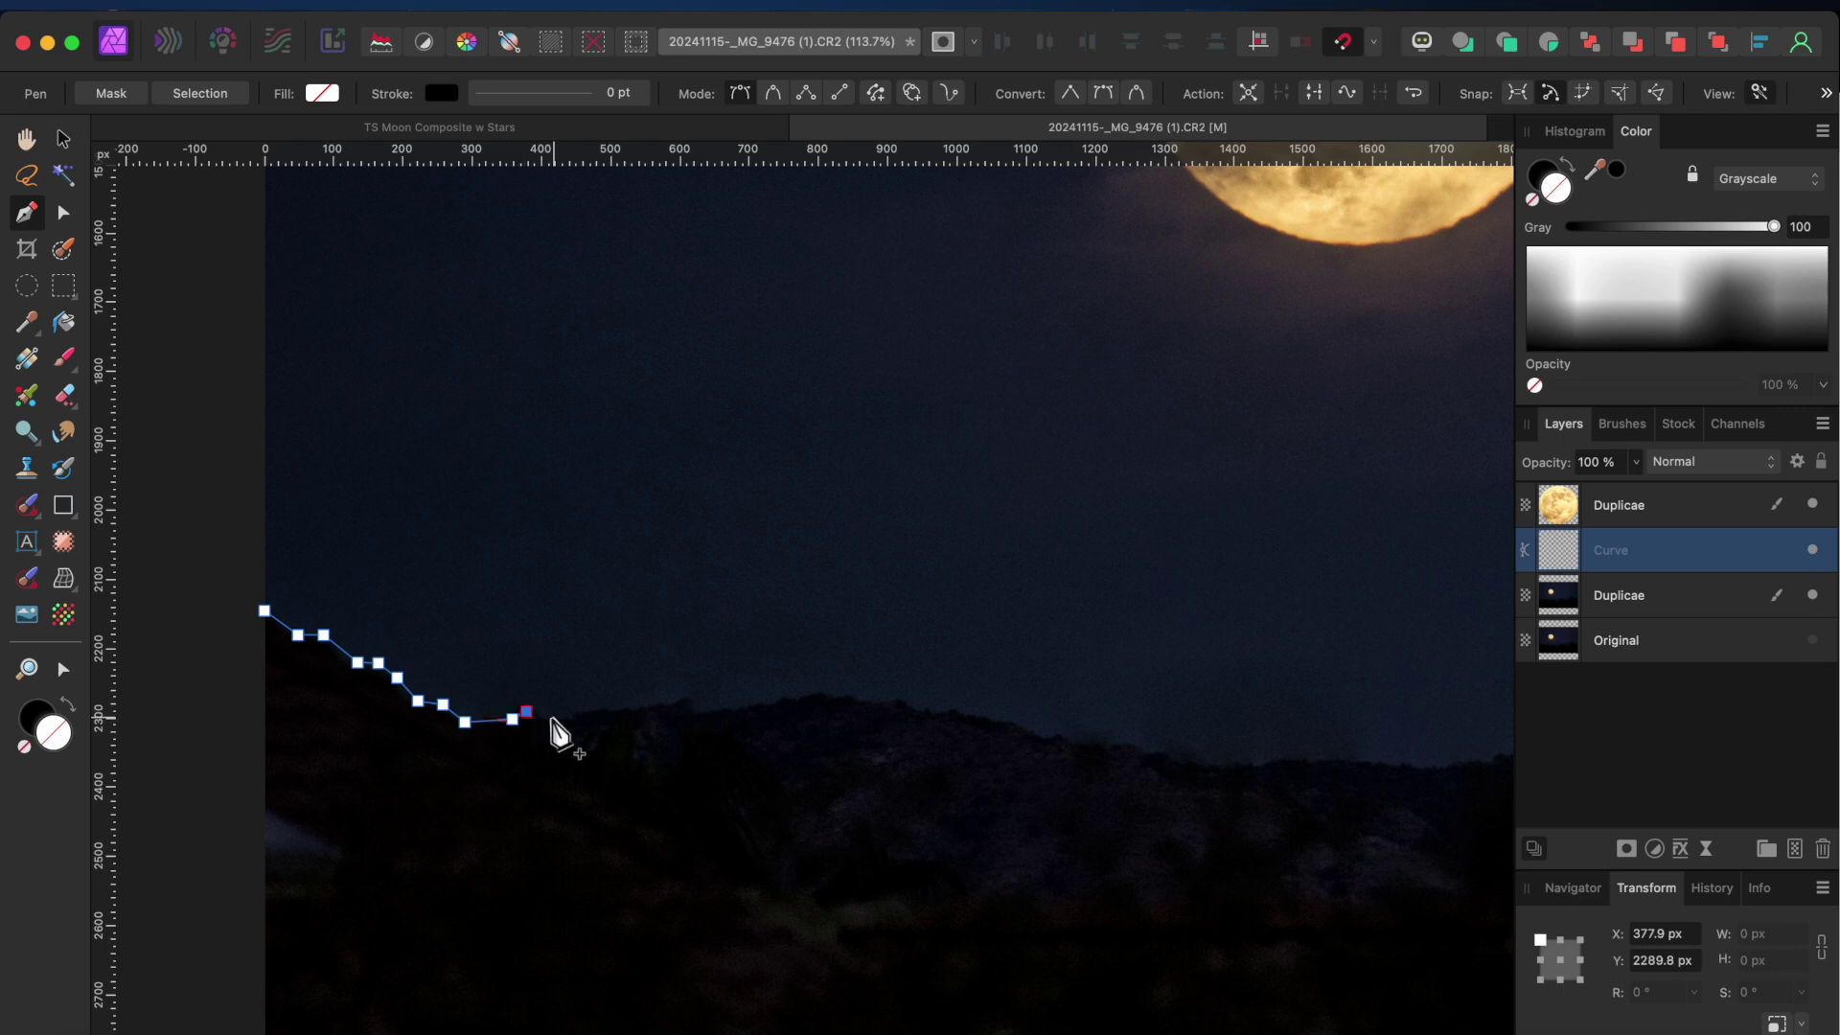
left_click(554, 717)
left_click(607, 714)
left_click(684, 700)
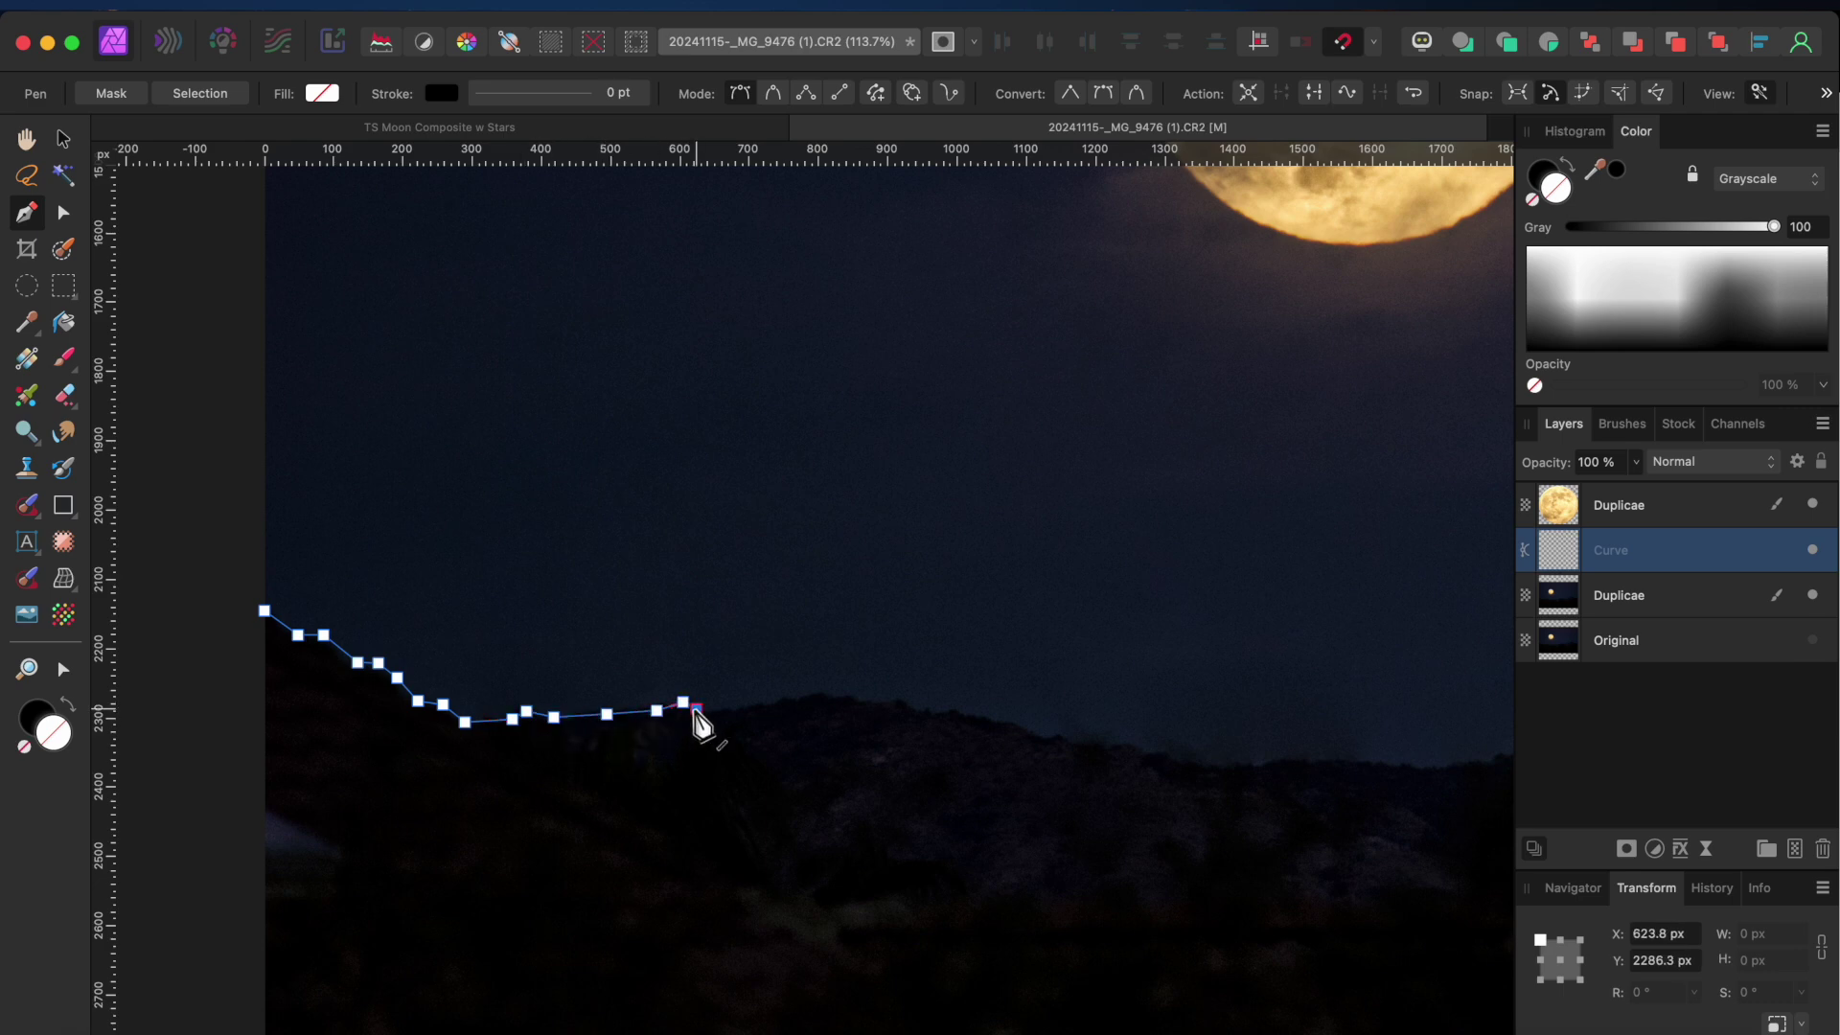
left_click(754, 706)
left_click(802, 701)
left_click(882, 704)
left_click(936, 715)
left_click(978, 716)
left_click(1020, 730)
scroll(767, 640, "right", 5)
left_click(729, 620)
left_click(770, 617)
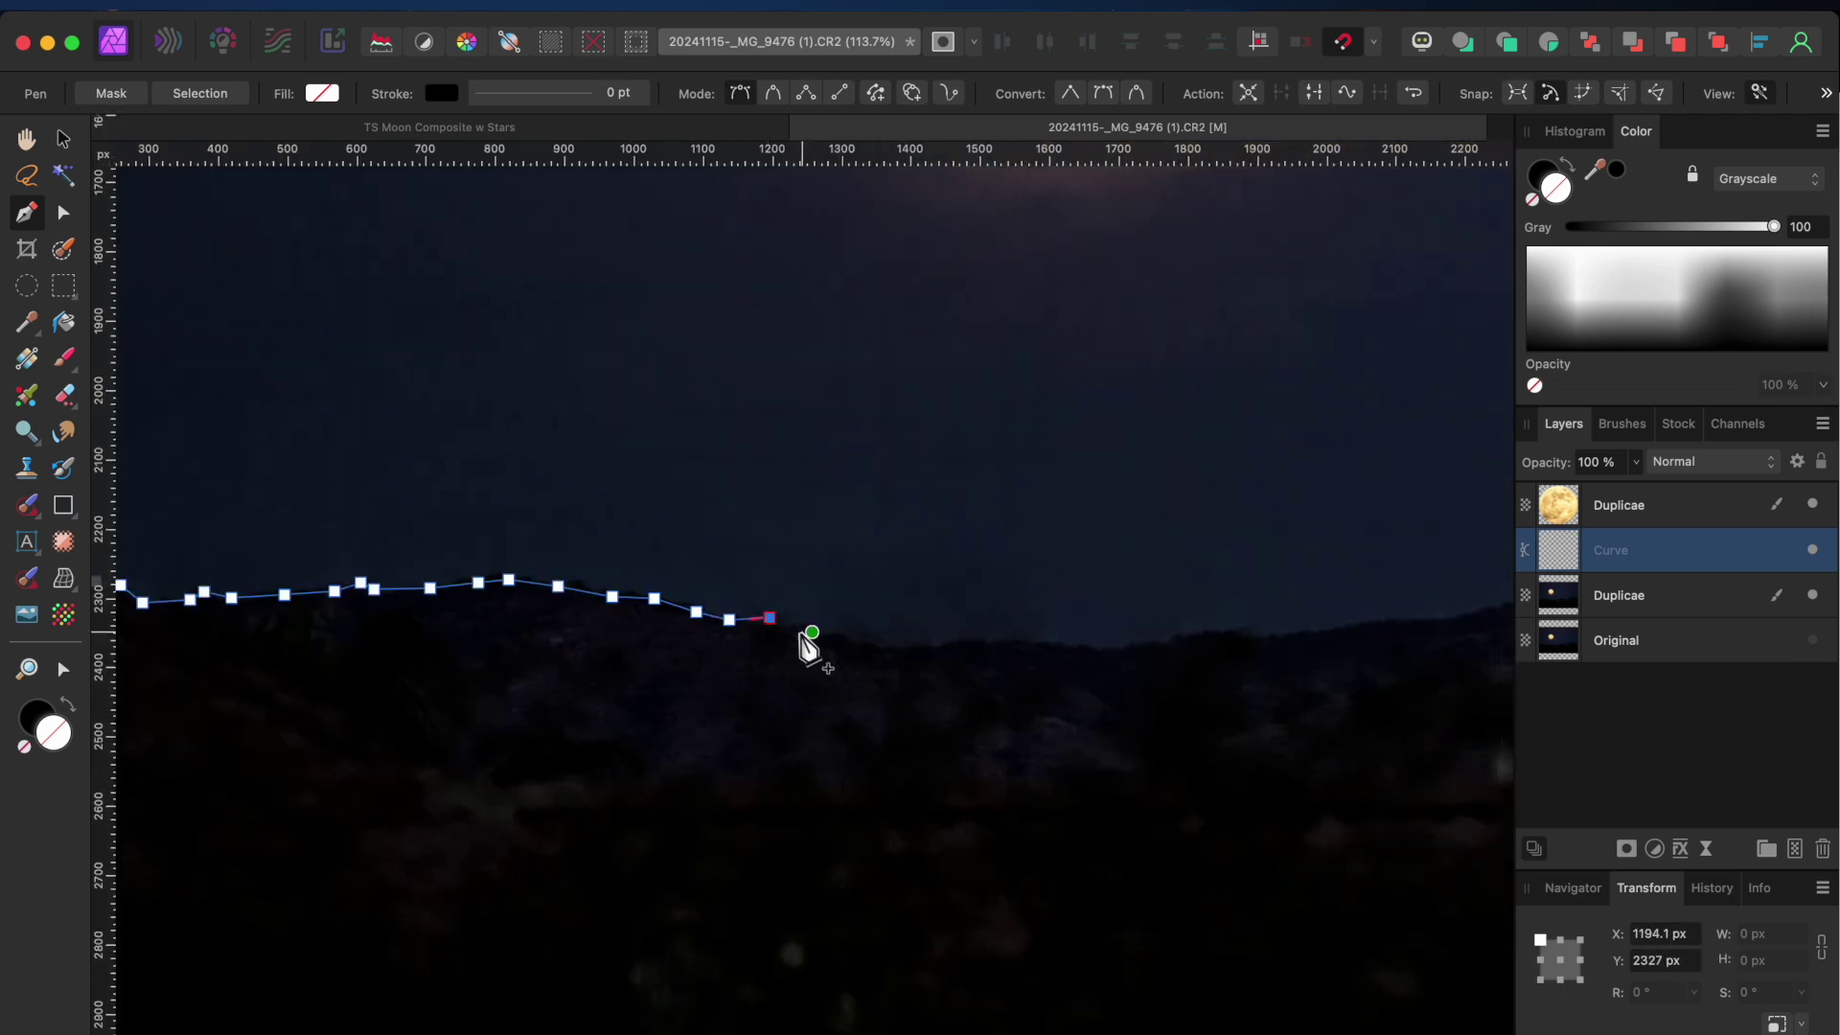
left_click(812, 633)
left_click(855, 633)
left_click(914, 647)
left_click(957, 639)
left_click(1024, 643)
left_click(1065, 647)
left_click(1101, 646)
left_click(1132, 640)
left_click(1158, 638)
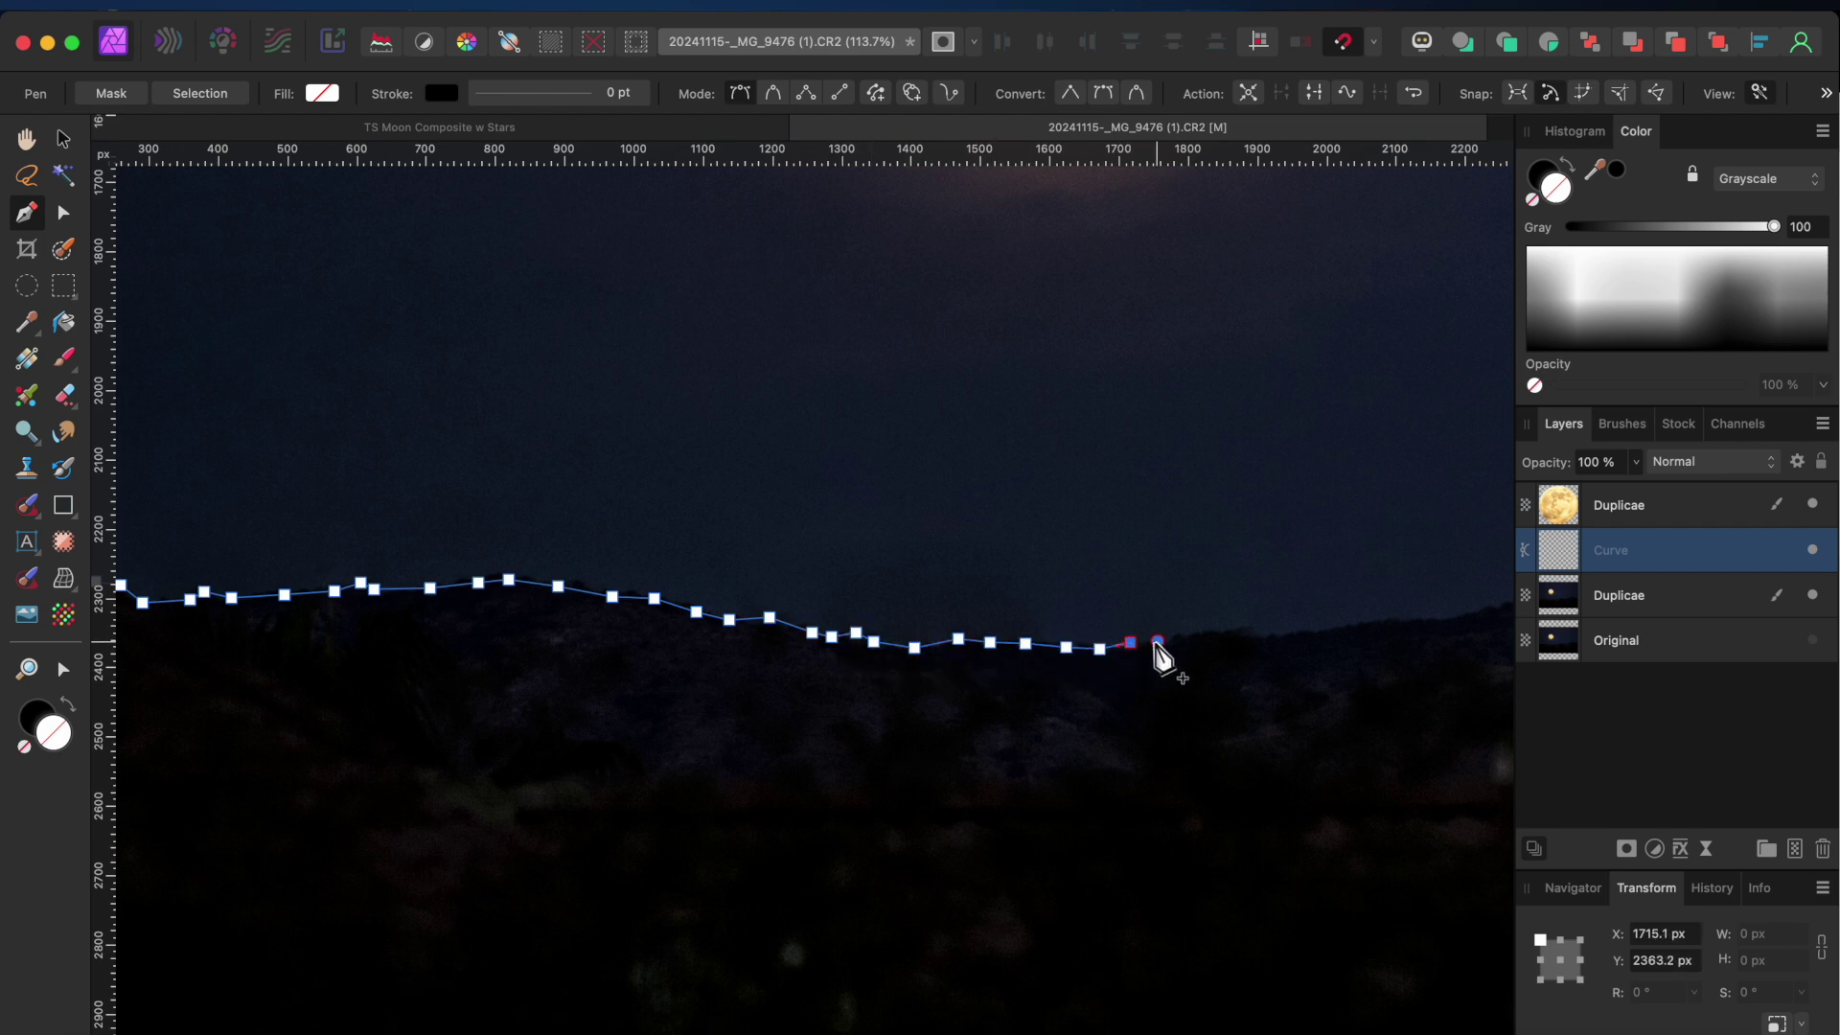
left_click(1223, 626)
Continue the path up the rising ridge, over the peak, and down to the right edge
scroll(1249, 641, "right", 5)
left_click(1052, 603)
left_click(1129, 592)
left_click(1173, 591)
scroll(1175, 599, "right", 5)
left_click(741, 653)
left_click(847, 630)
left_click(948, 615)
left_click(1011, 628)
left_click(1093, 605)
left_click(1154, 595)
scroll(1163, 613, "right", 2)
left_click(1060, 596)
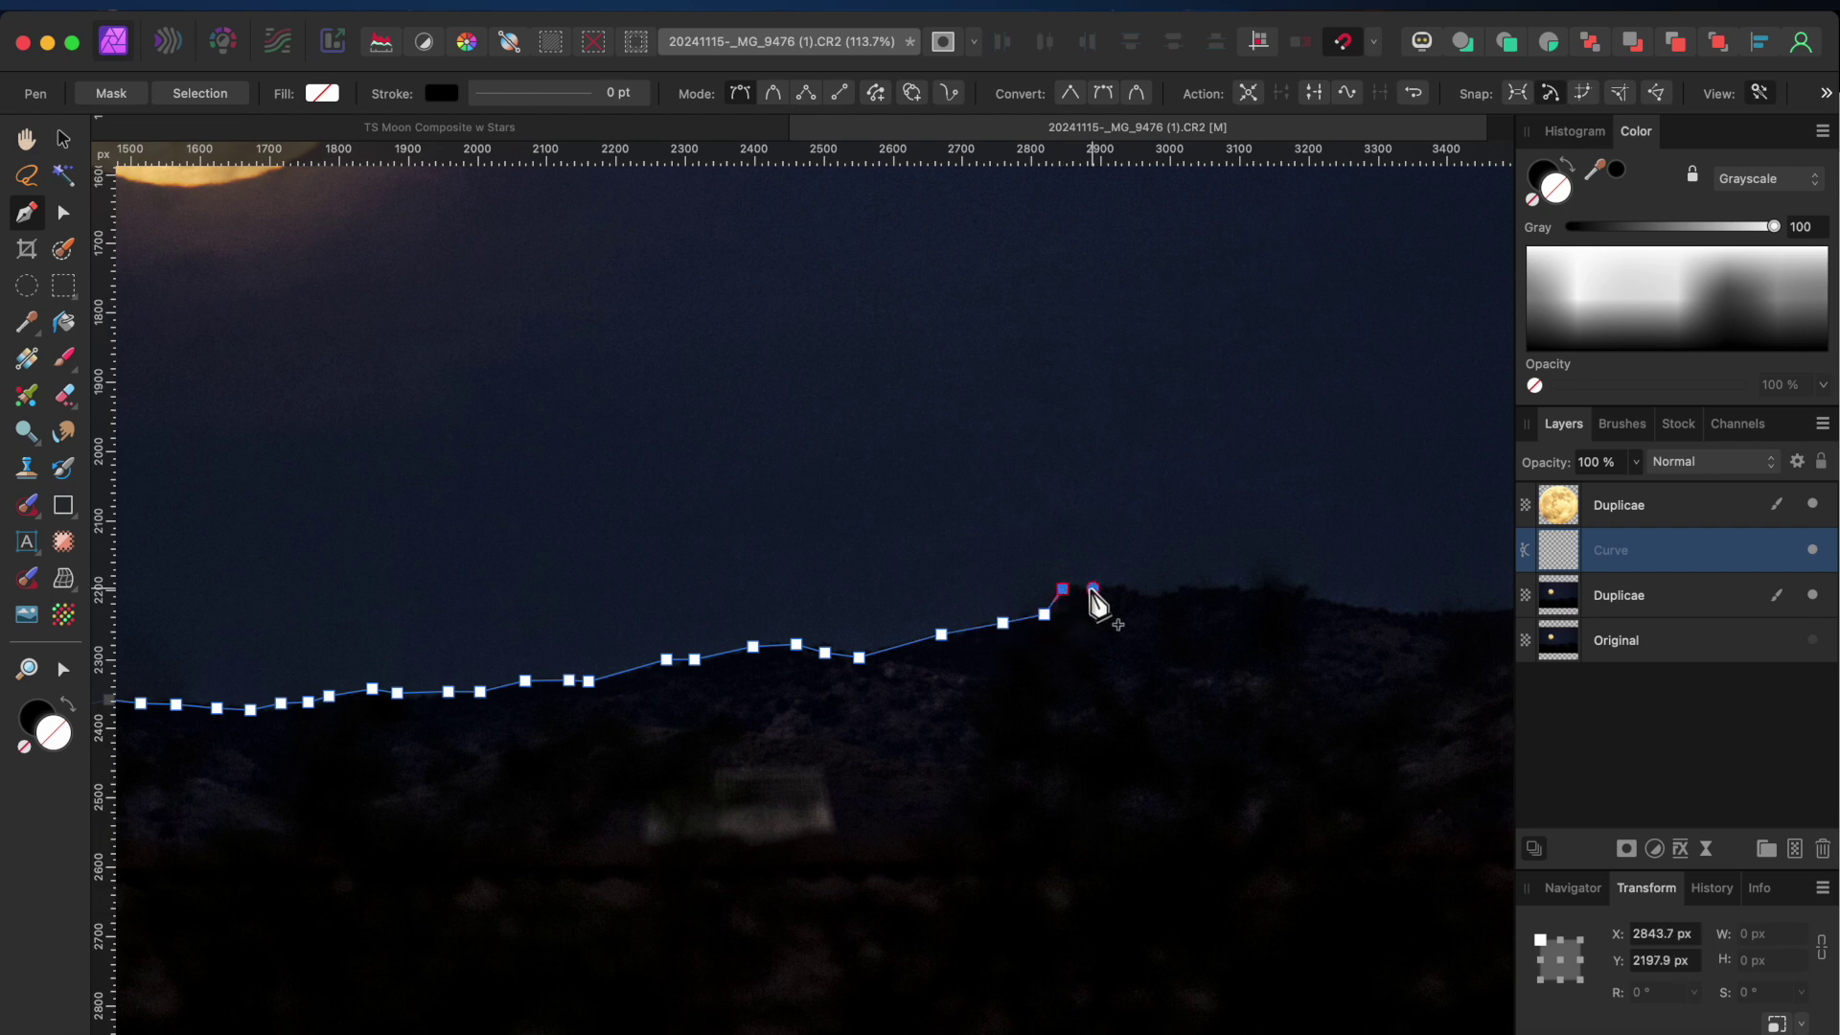
left_click(1092, 592)
left_click(1141, 590)
left_click(1180, 588)
left_click(1220, 584)
left_click(1291, 587)
scroll(1284, 606, "right", 5)
left_click(1045, 564)
left_click(1112, 573)
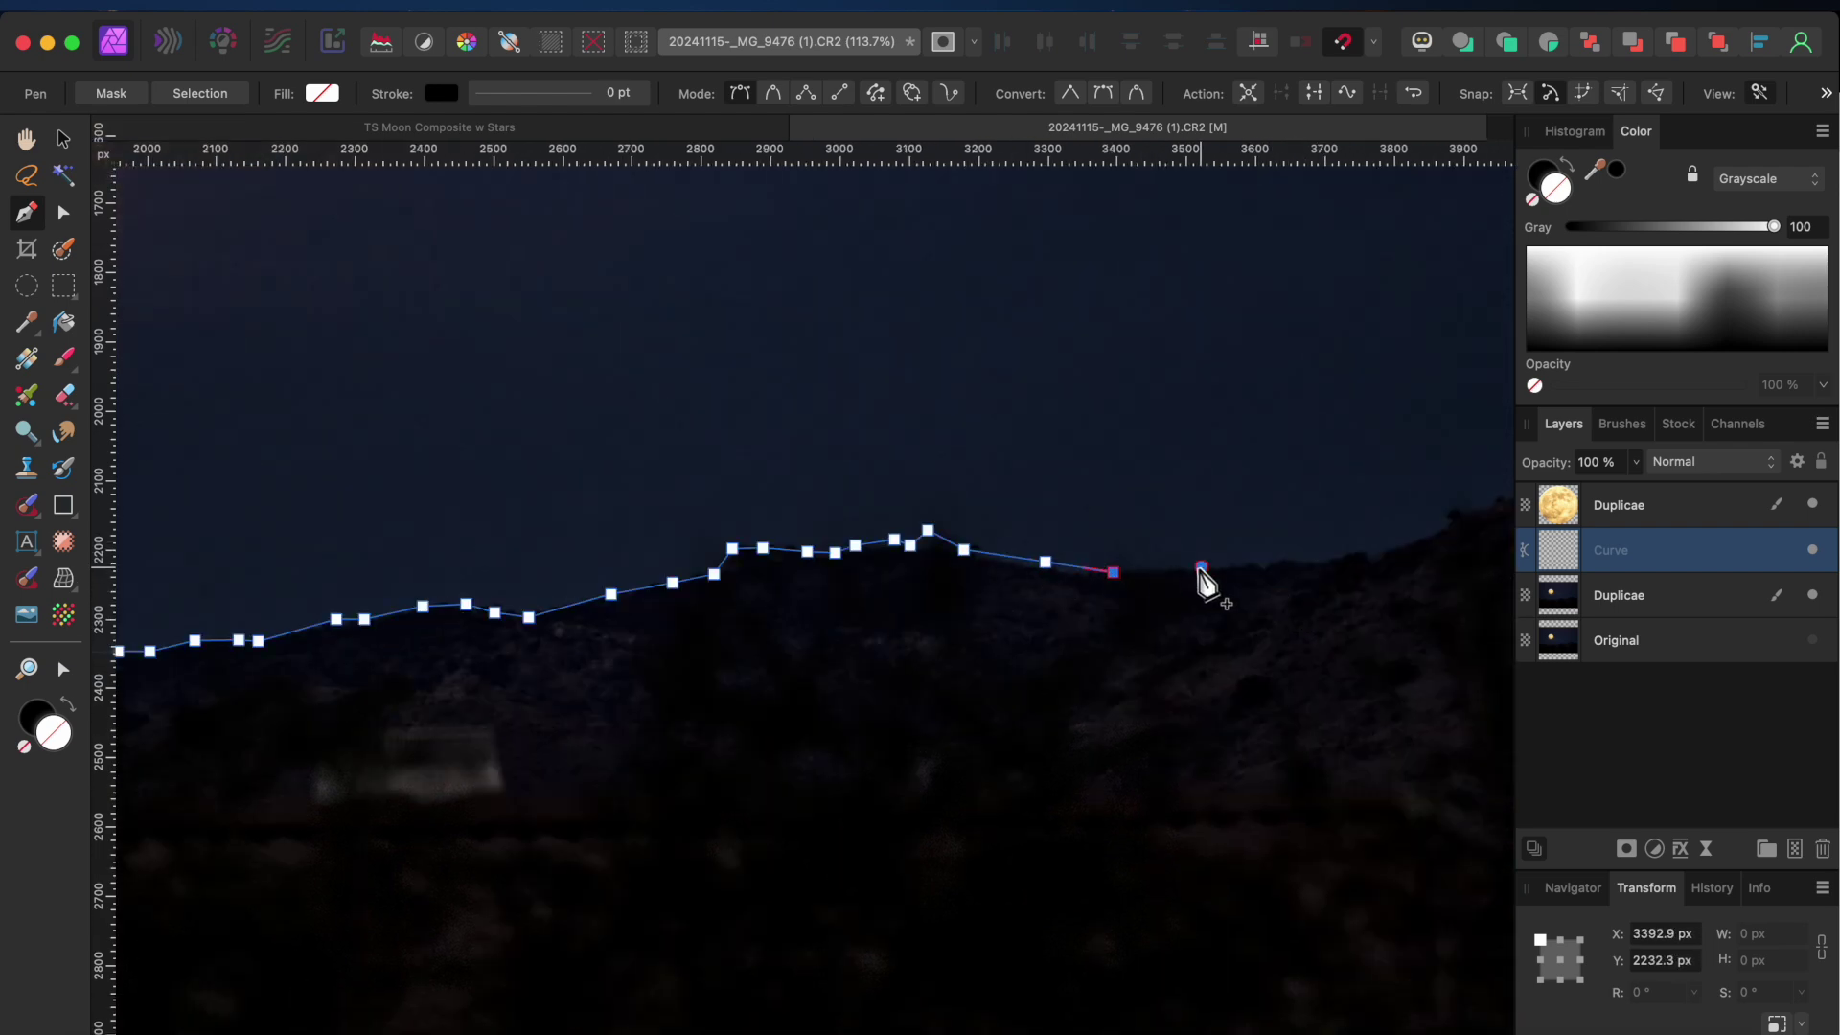
left_click(1200, 569)
left_click(1277, 570)
scroll(1277, 575, "right", 5)
left_click(987, 598)
left_click(1068, 576)
left_click(1119, 547)
left_click(1142, 543)
left_click(1174, 527)
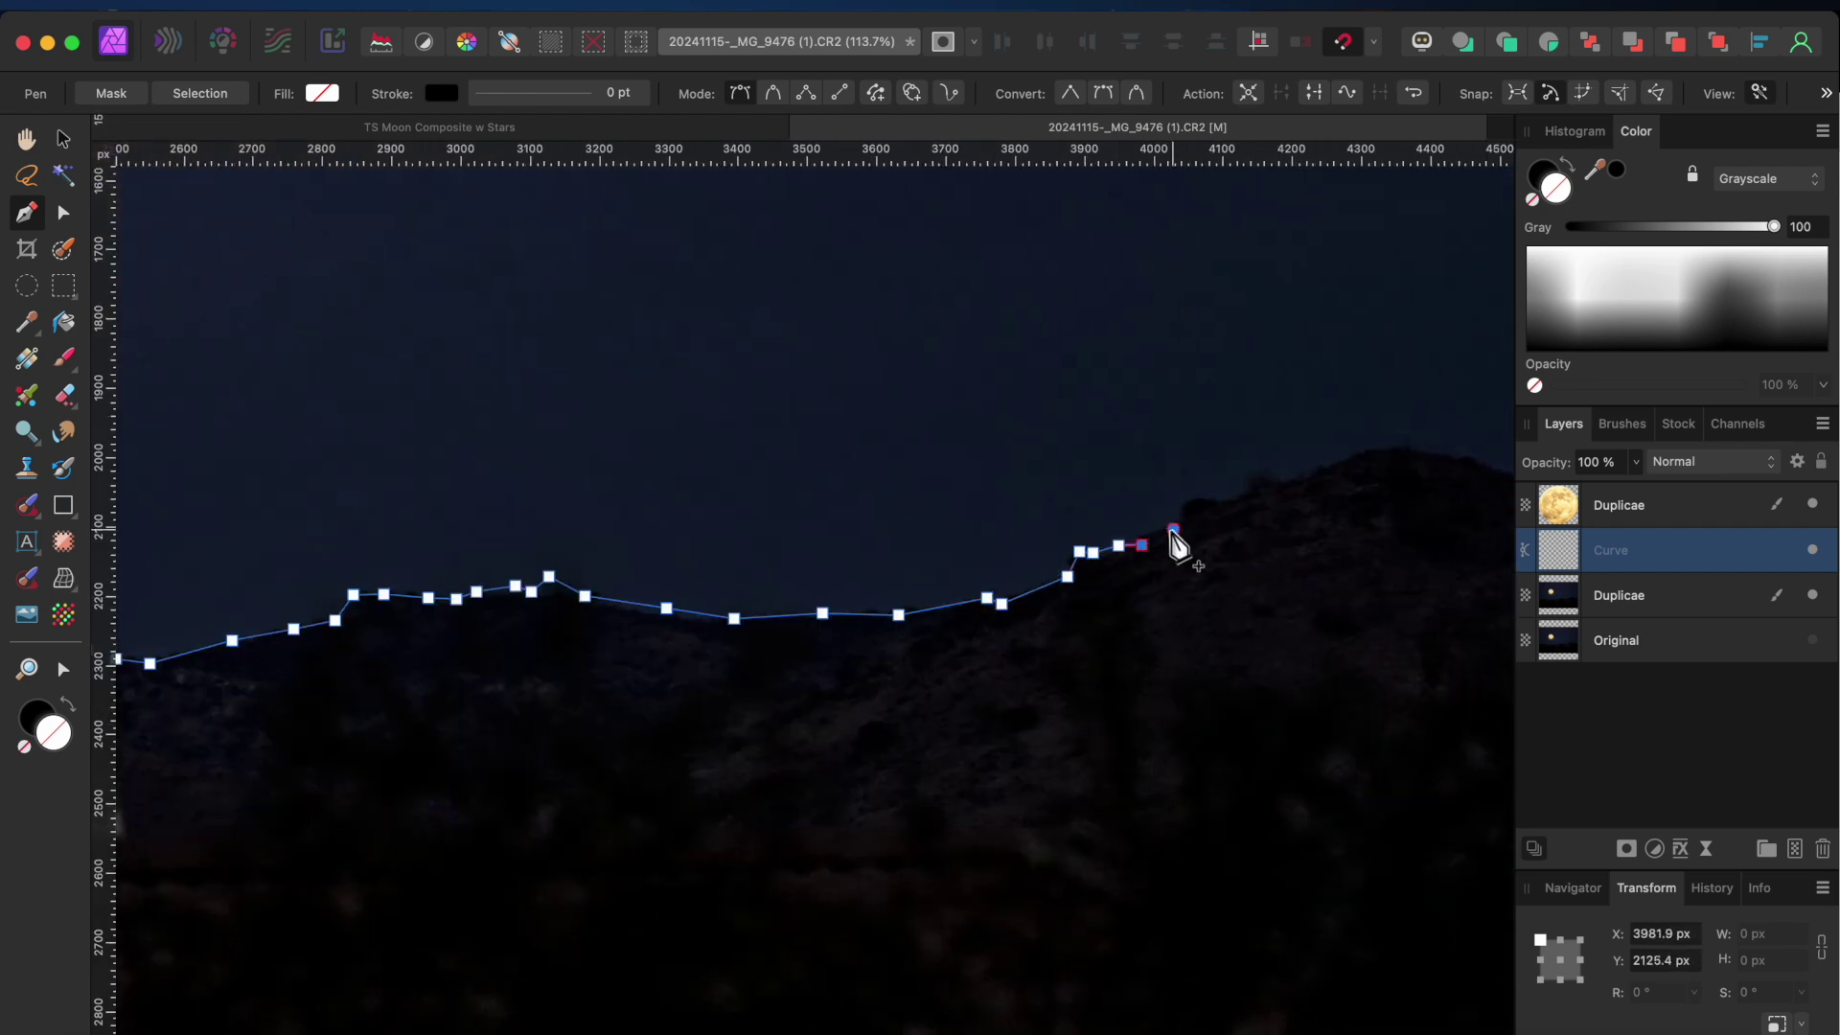
left_click(1193, 498)
left_click(1228, 499)
left_click(1248, 476)
left_click(1326, 459)
scroll(1326, 472, "right", 5)
left_click(1111, 441)
left_click(1180, 468)
left_click(1240, 470)
left_click(1333, 504)
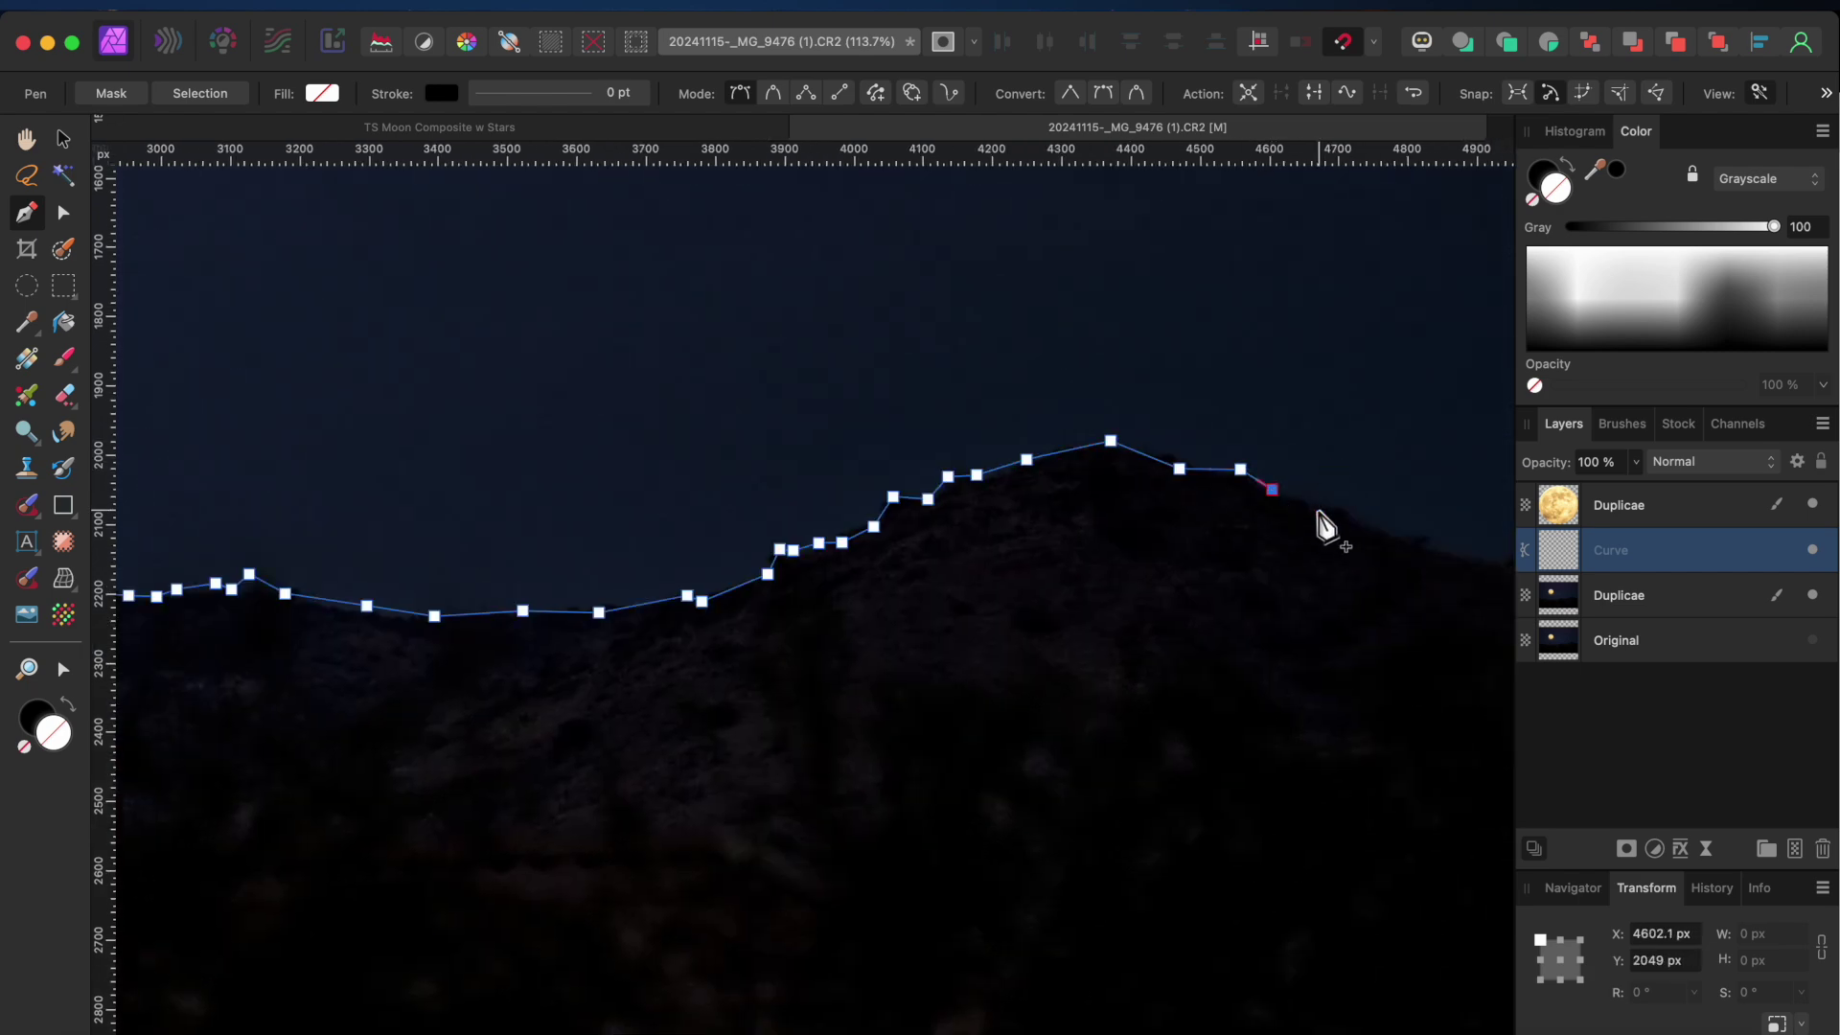
scroll(1322, 522, "right", 5)
left_click(837, 493)
left_click(905, 504)
left_click(1064, 506)
left_click(1110, 501)
left_click(1135, 499)
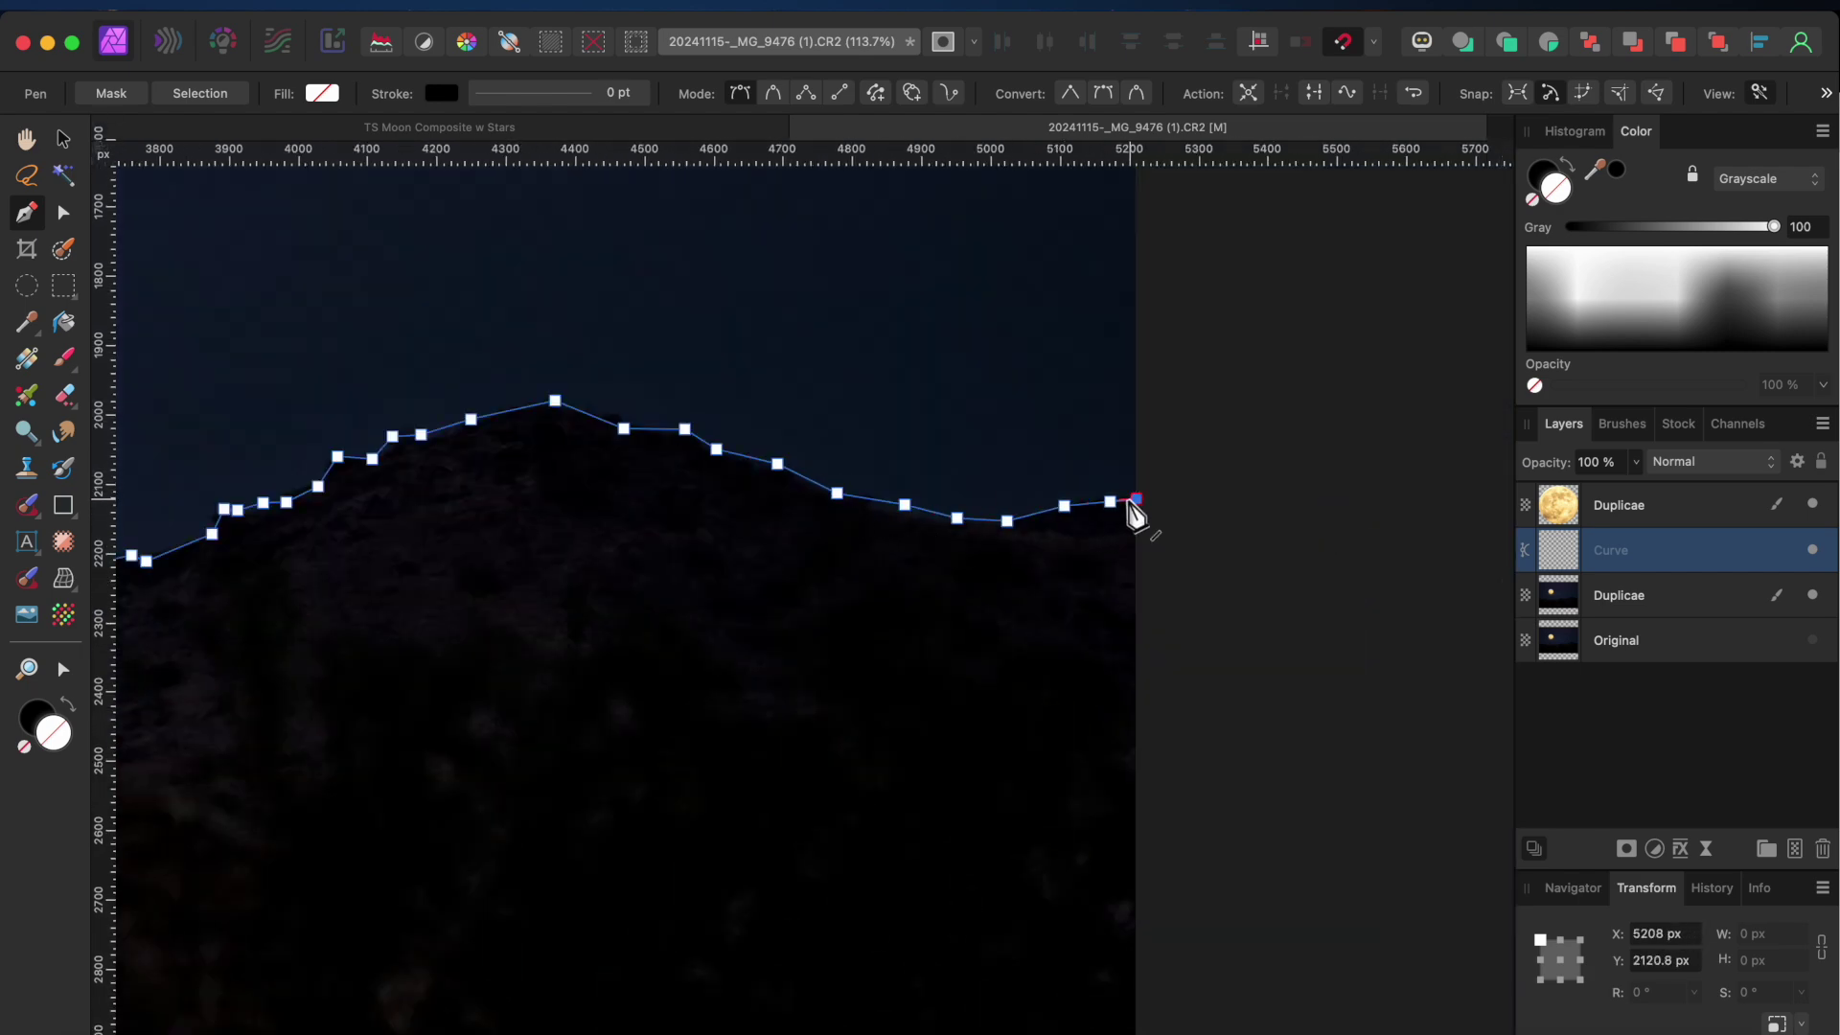
Add nodes at the bottom-right and bottom-left corners and close the path at its start
scroll(1138, 514, "down", 5)
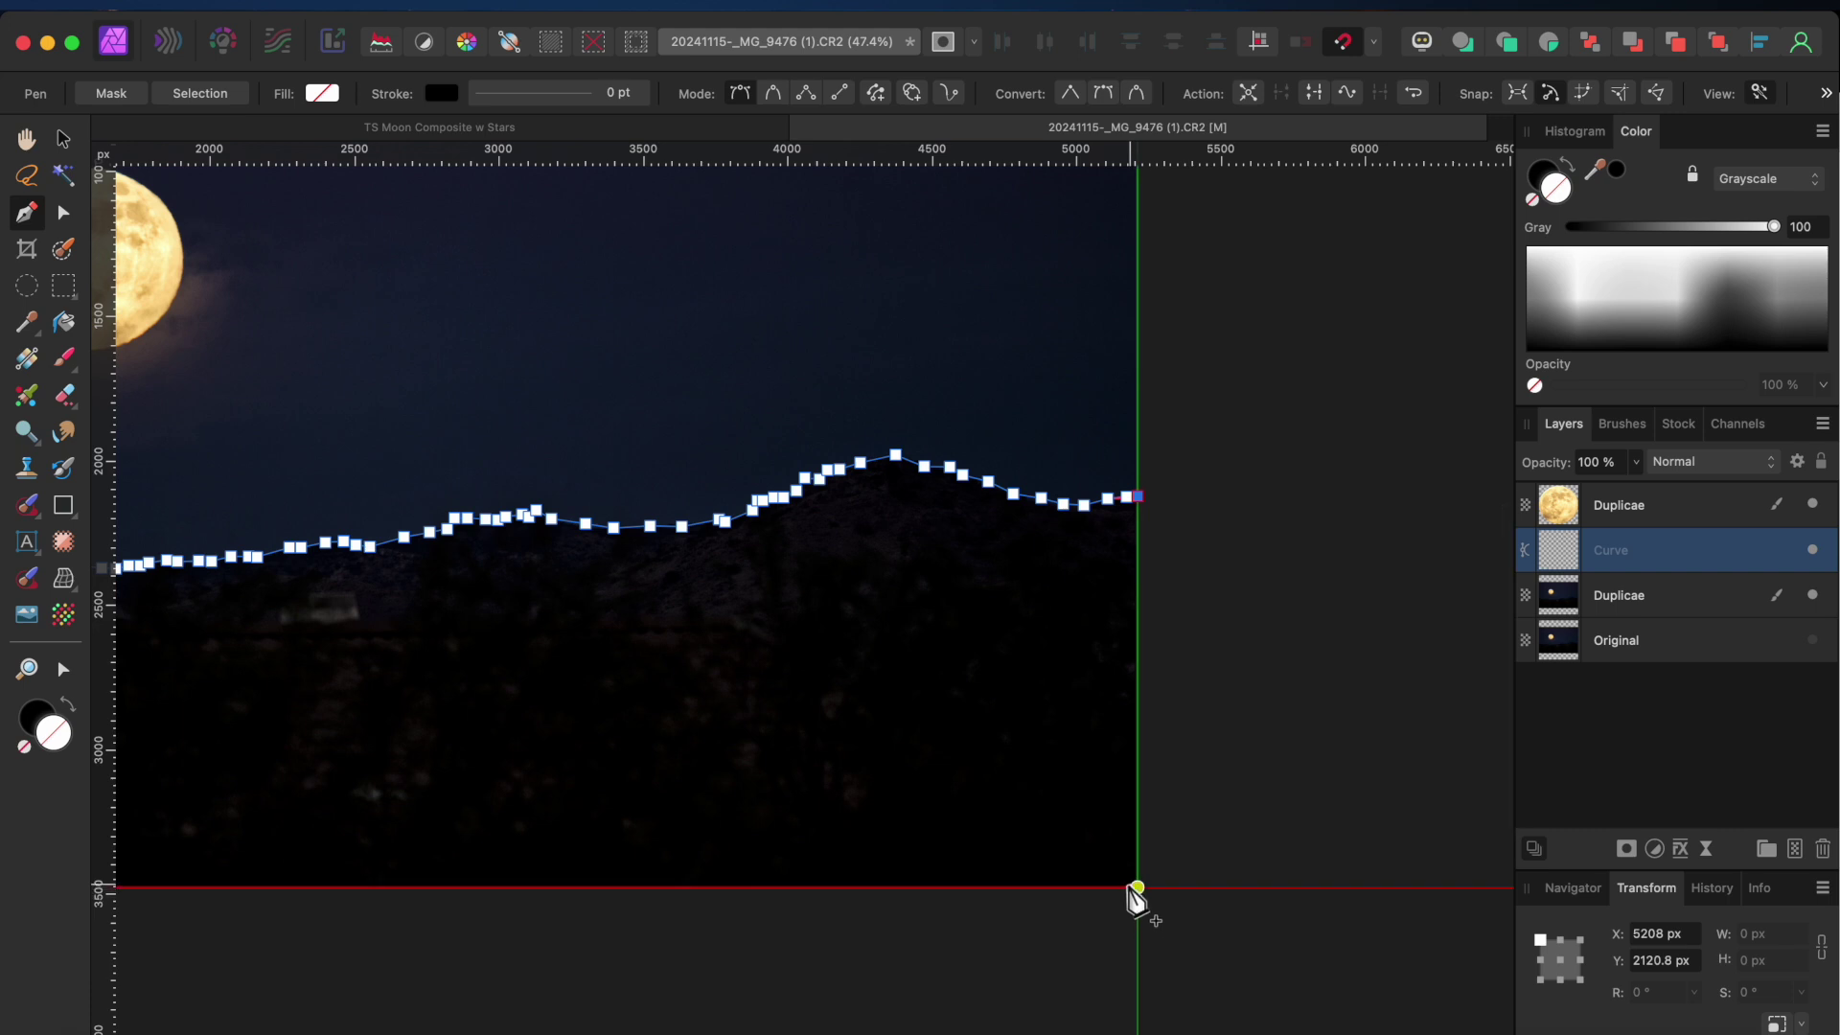
left_click(1137, 887)
scroll(1131, 891, "left", 10)
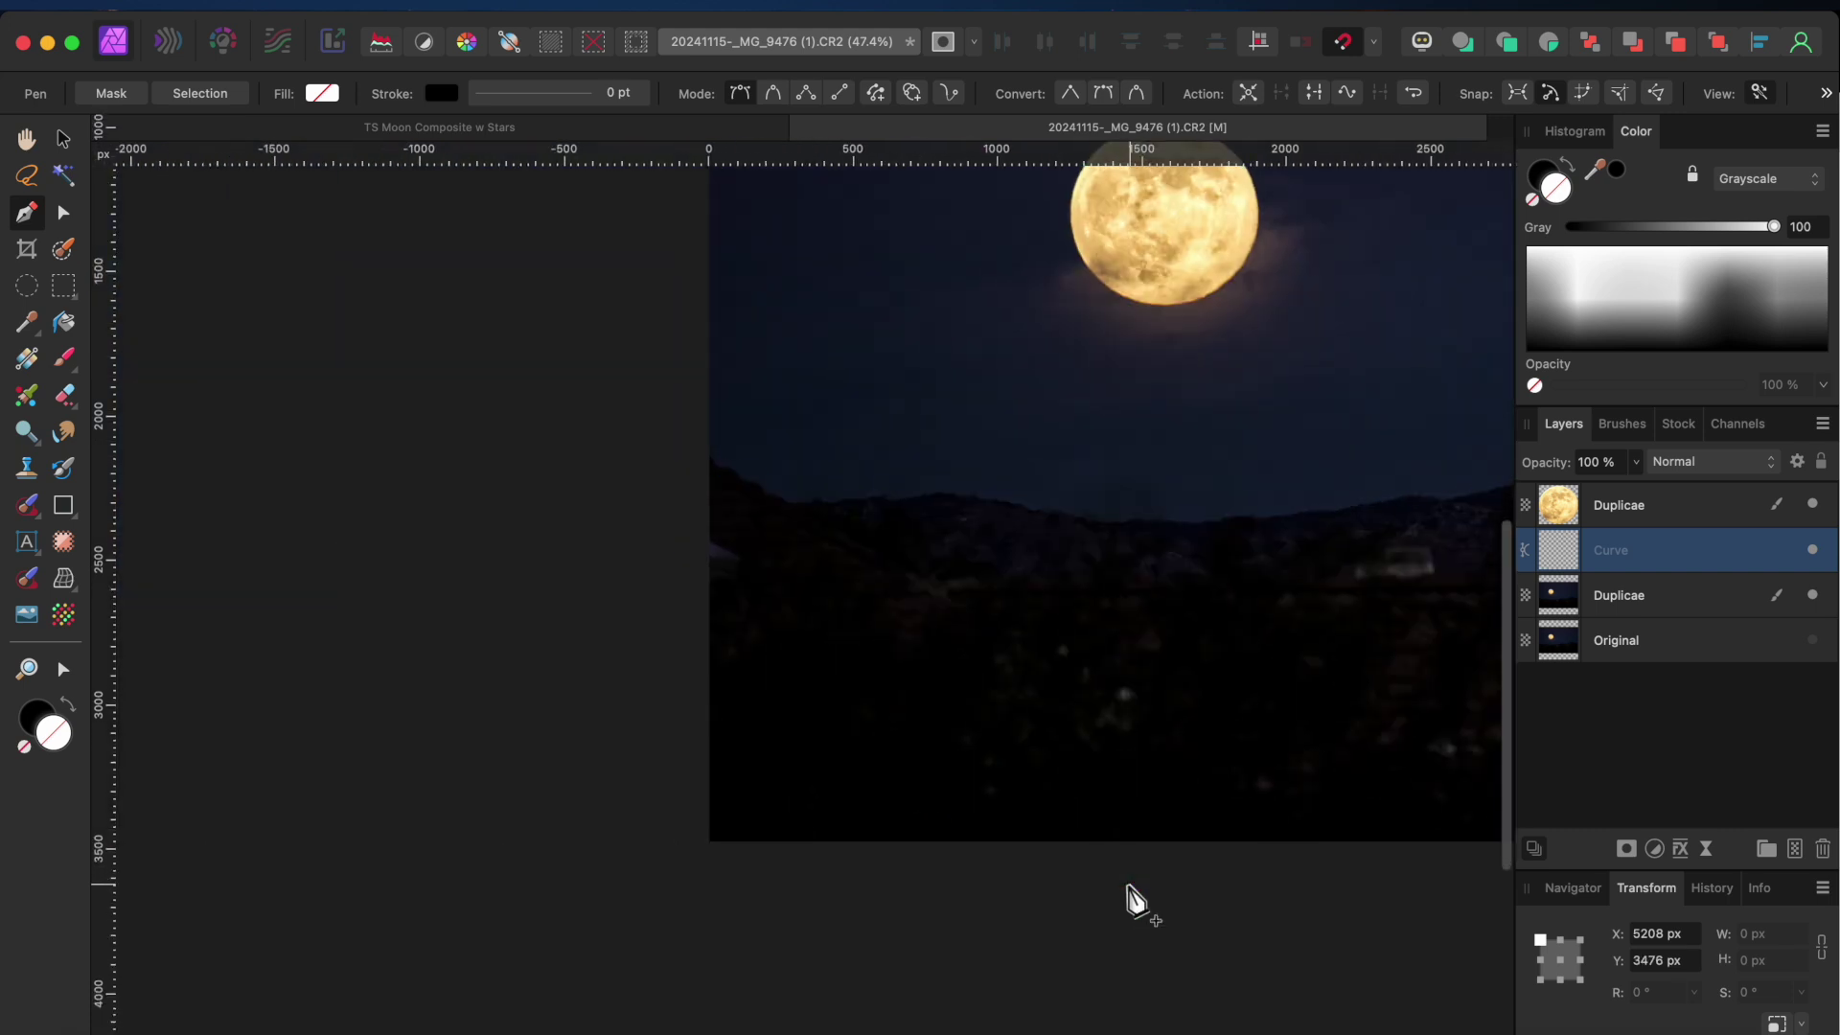
left_click(708, 843)
left_click(708, 459)
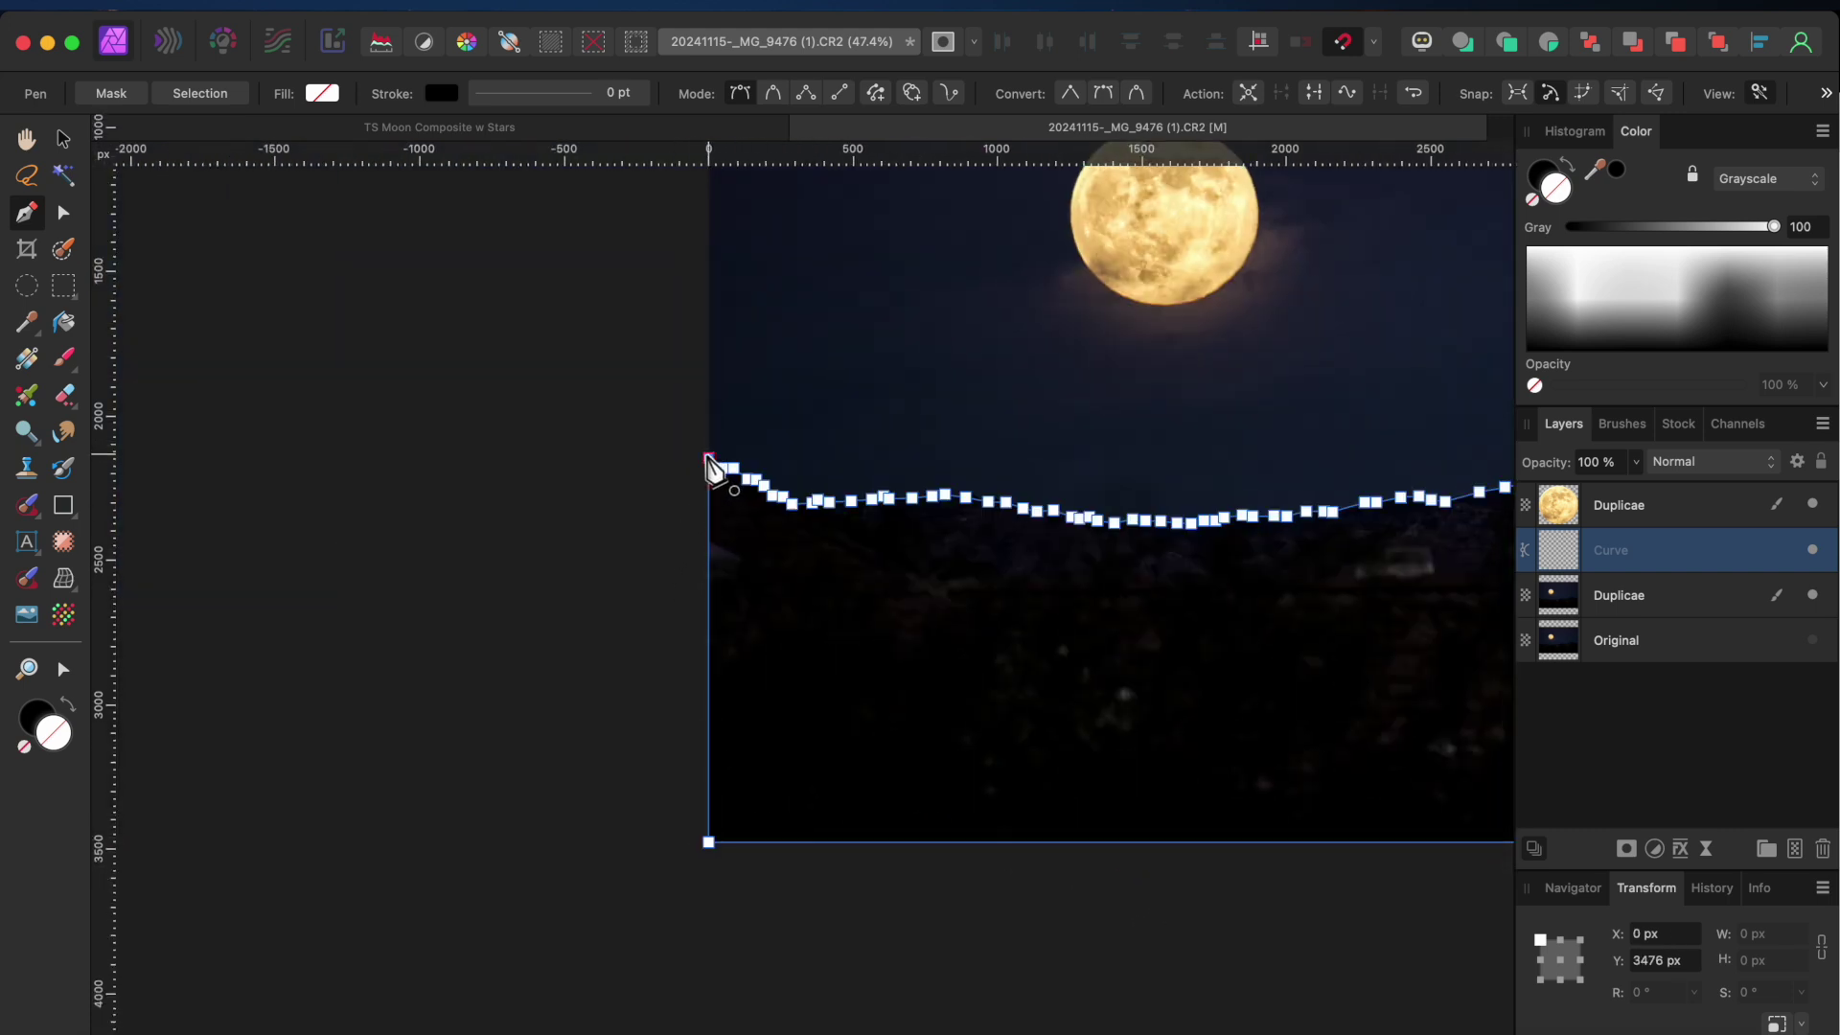
scroll(605, 506, "right", 2)
scroll(607, 506, "down", 4)
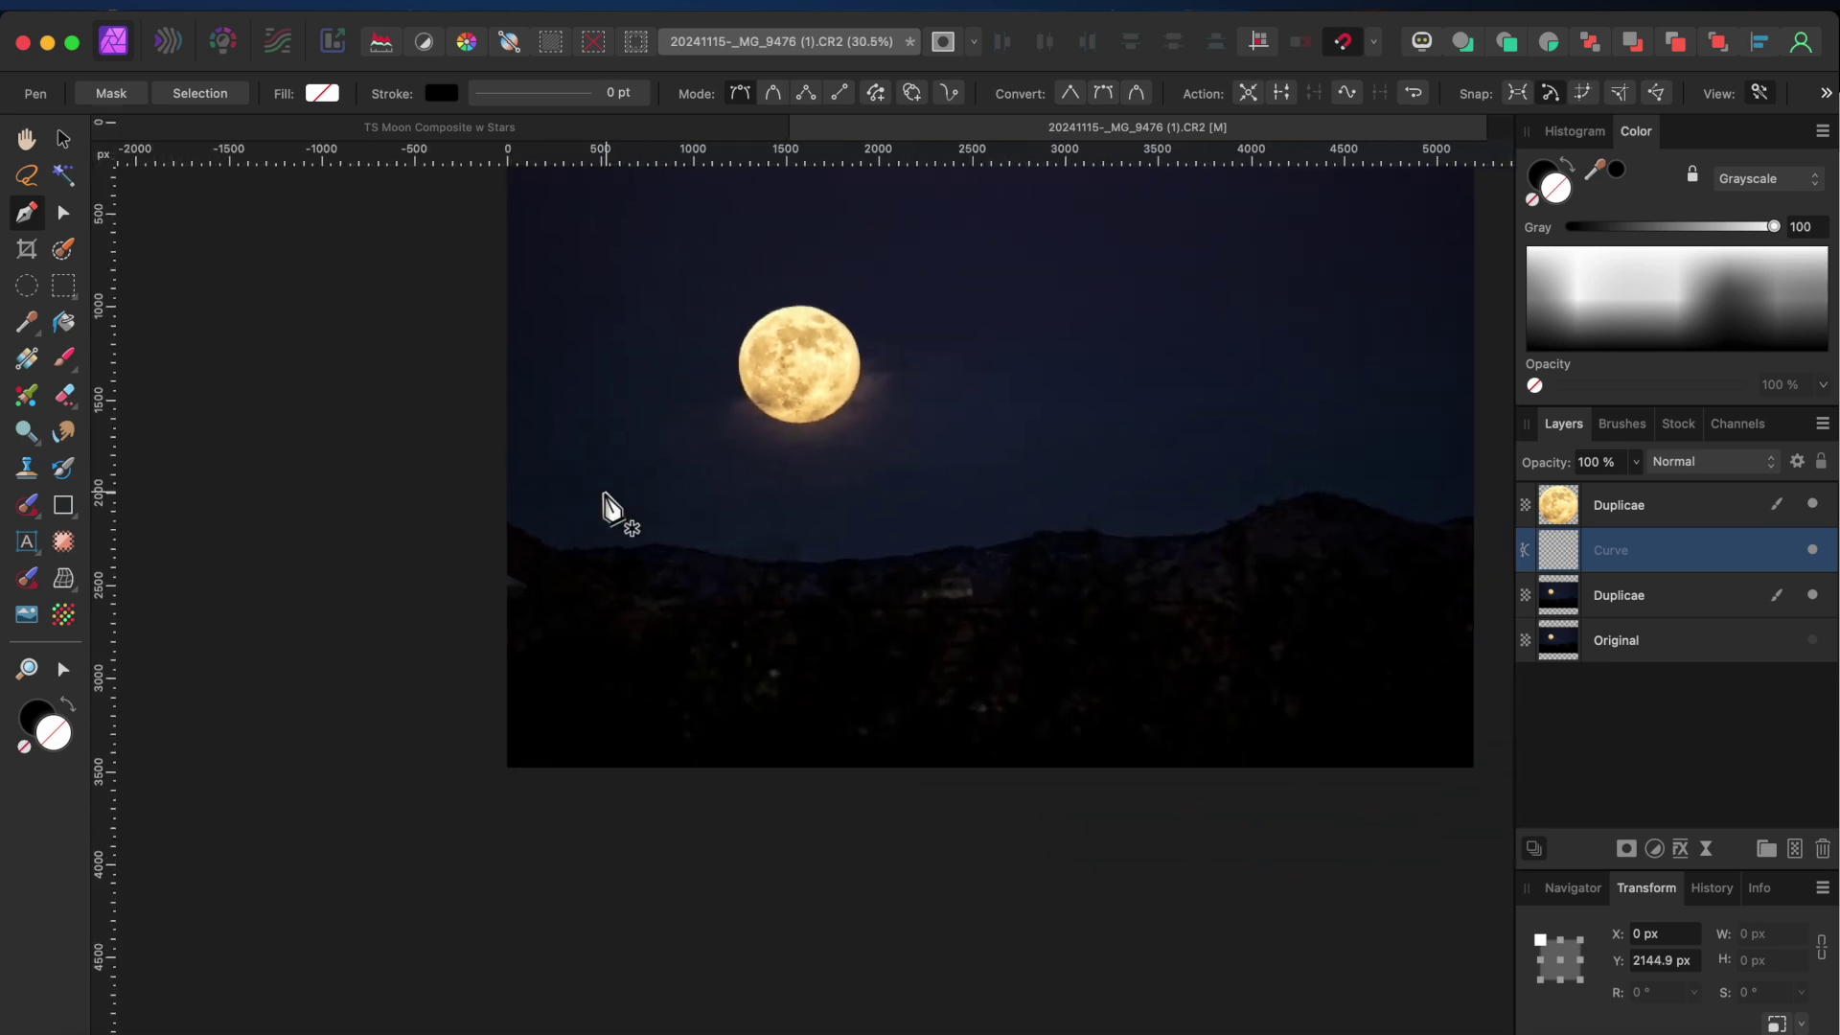
scroll(607, 506, "right", 2)
scroll(607, 506, "up", 1)
Select all nodes of the ridge curve and convert them to smooth
left_click(61, 214)
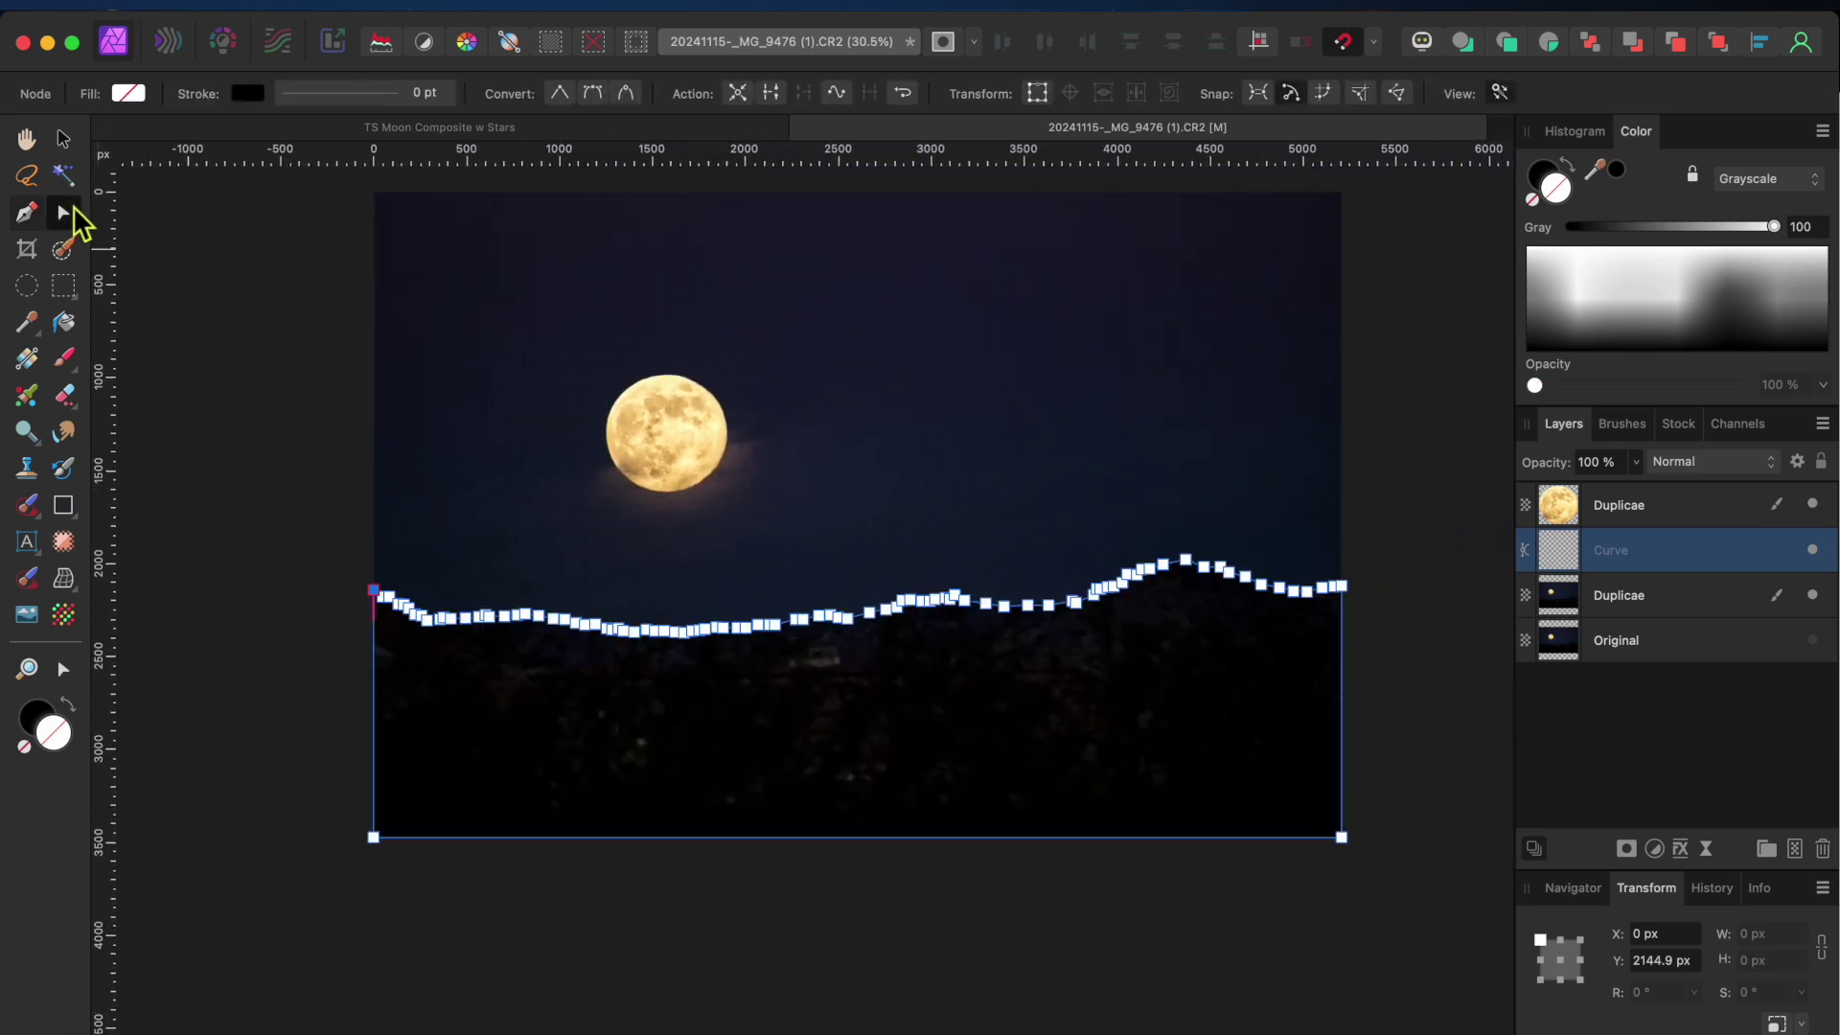
left_click_drag(331, 550, 1483, 689)
left_click_drag(283, 515, 1440, 704)
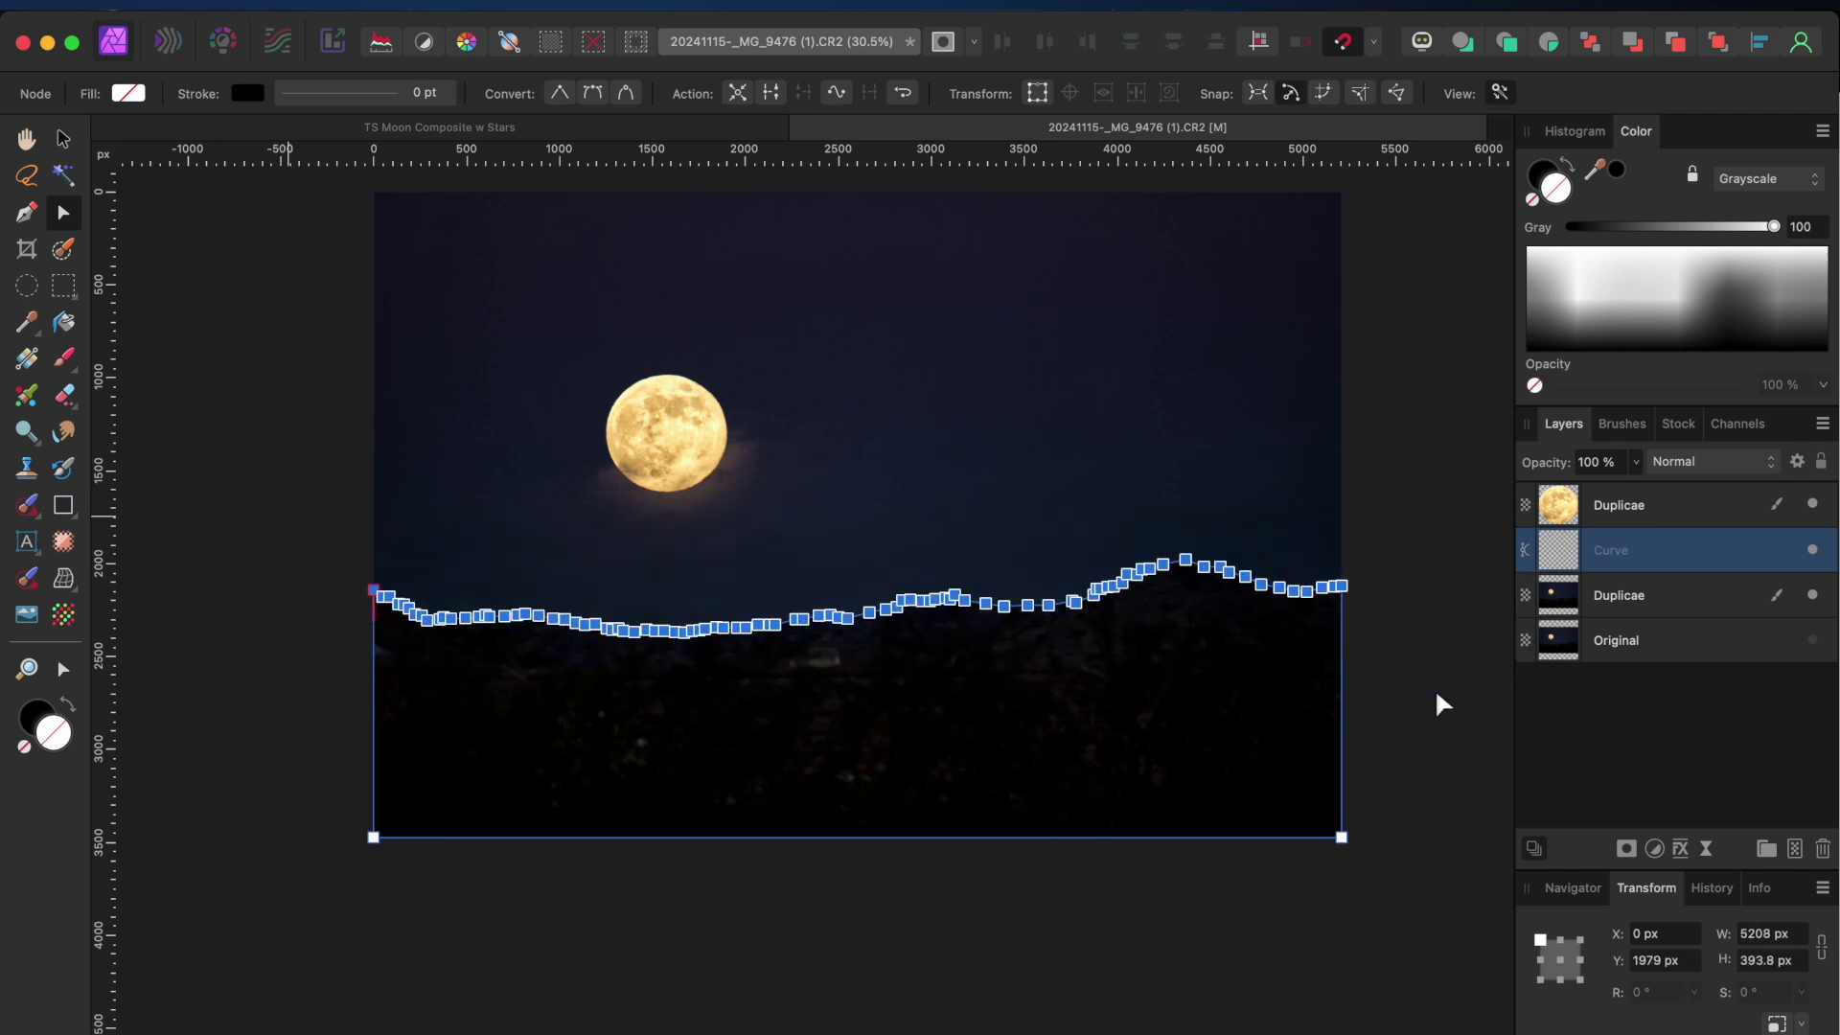
left_click(593, 93)
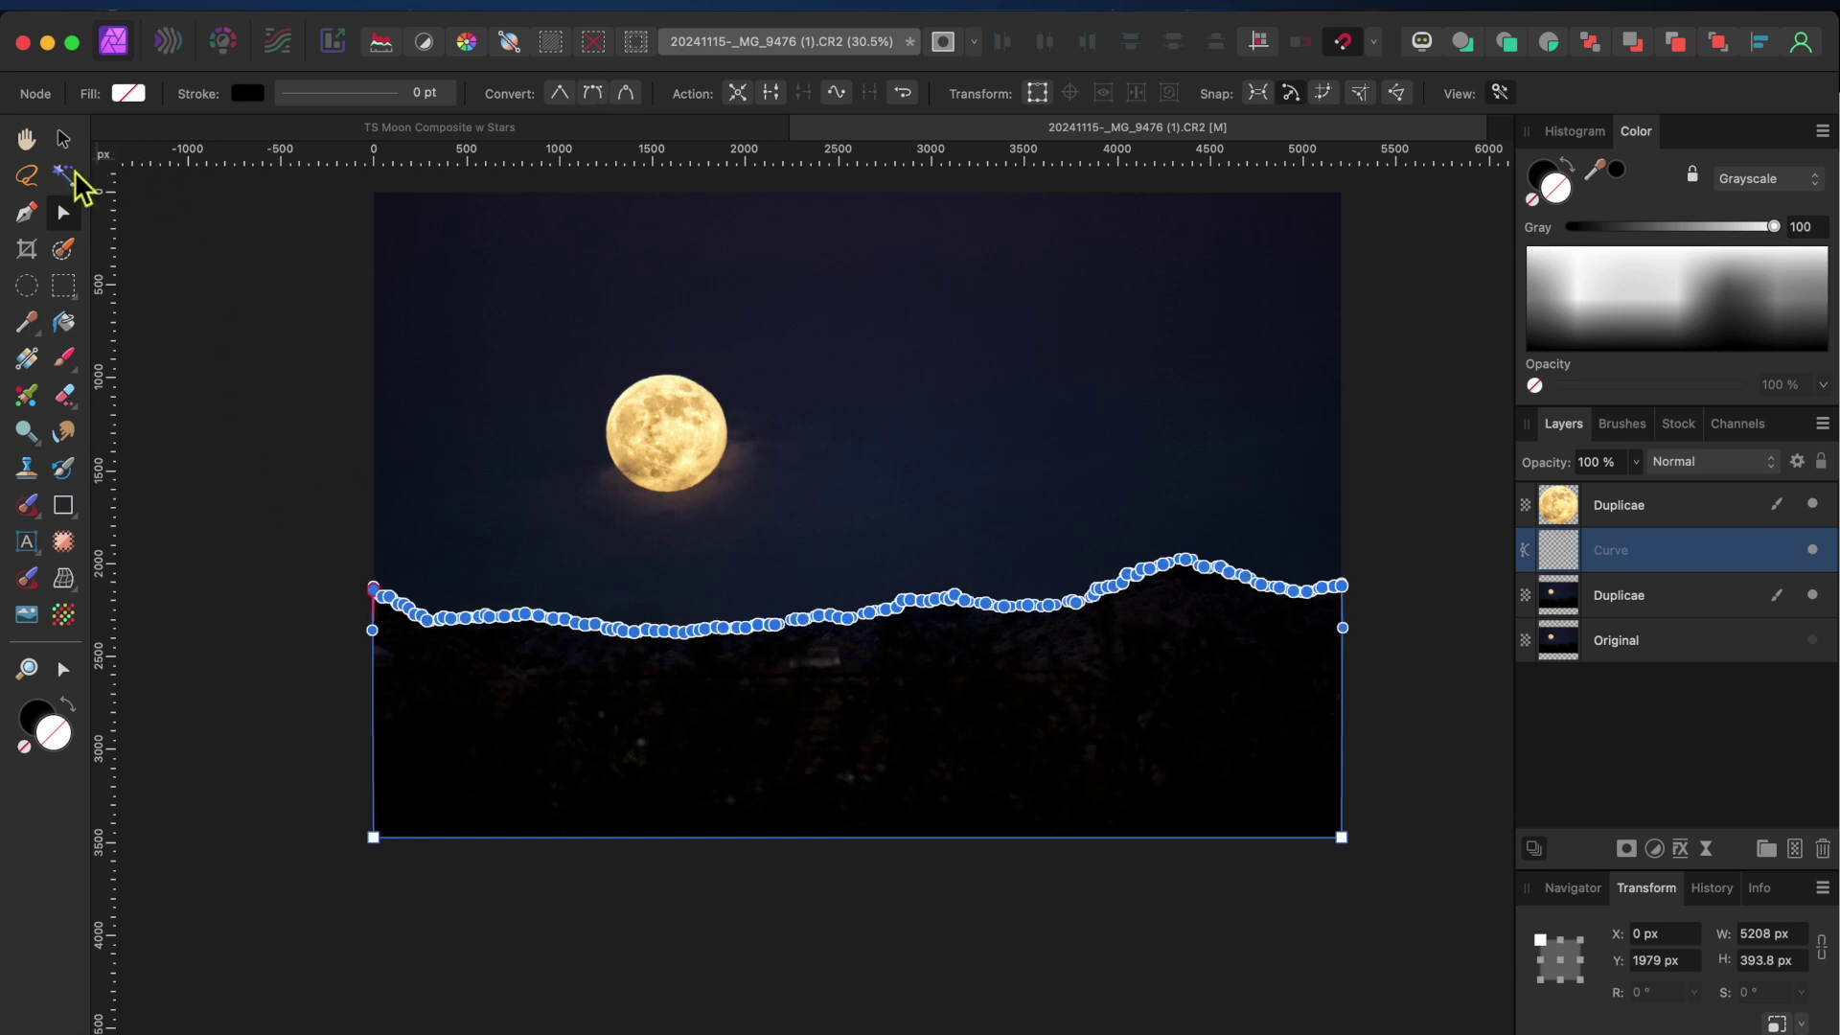
Turn the ridge curve into a selection and copy the land onto a new layer
left_click(29, 213)
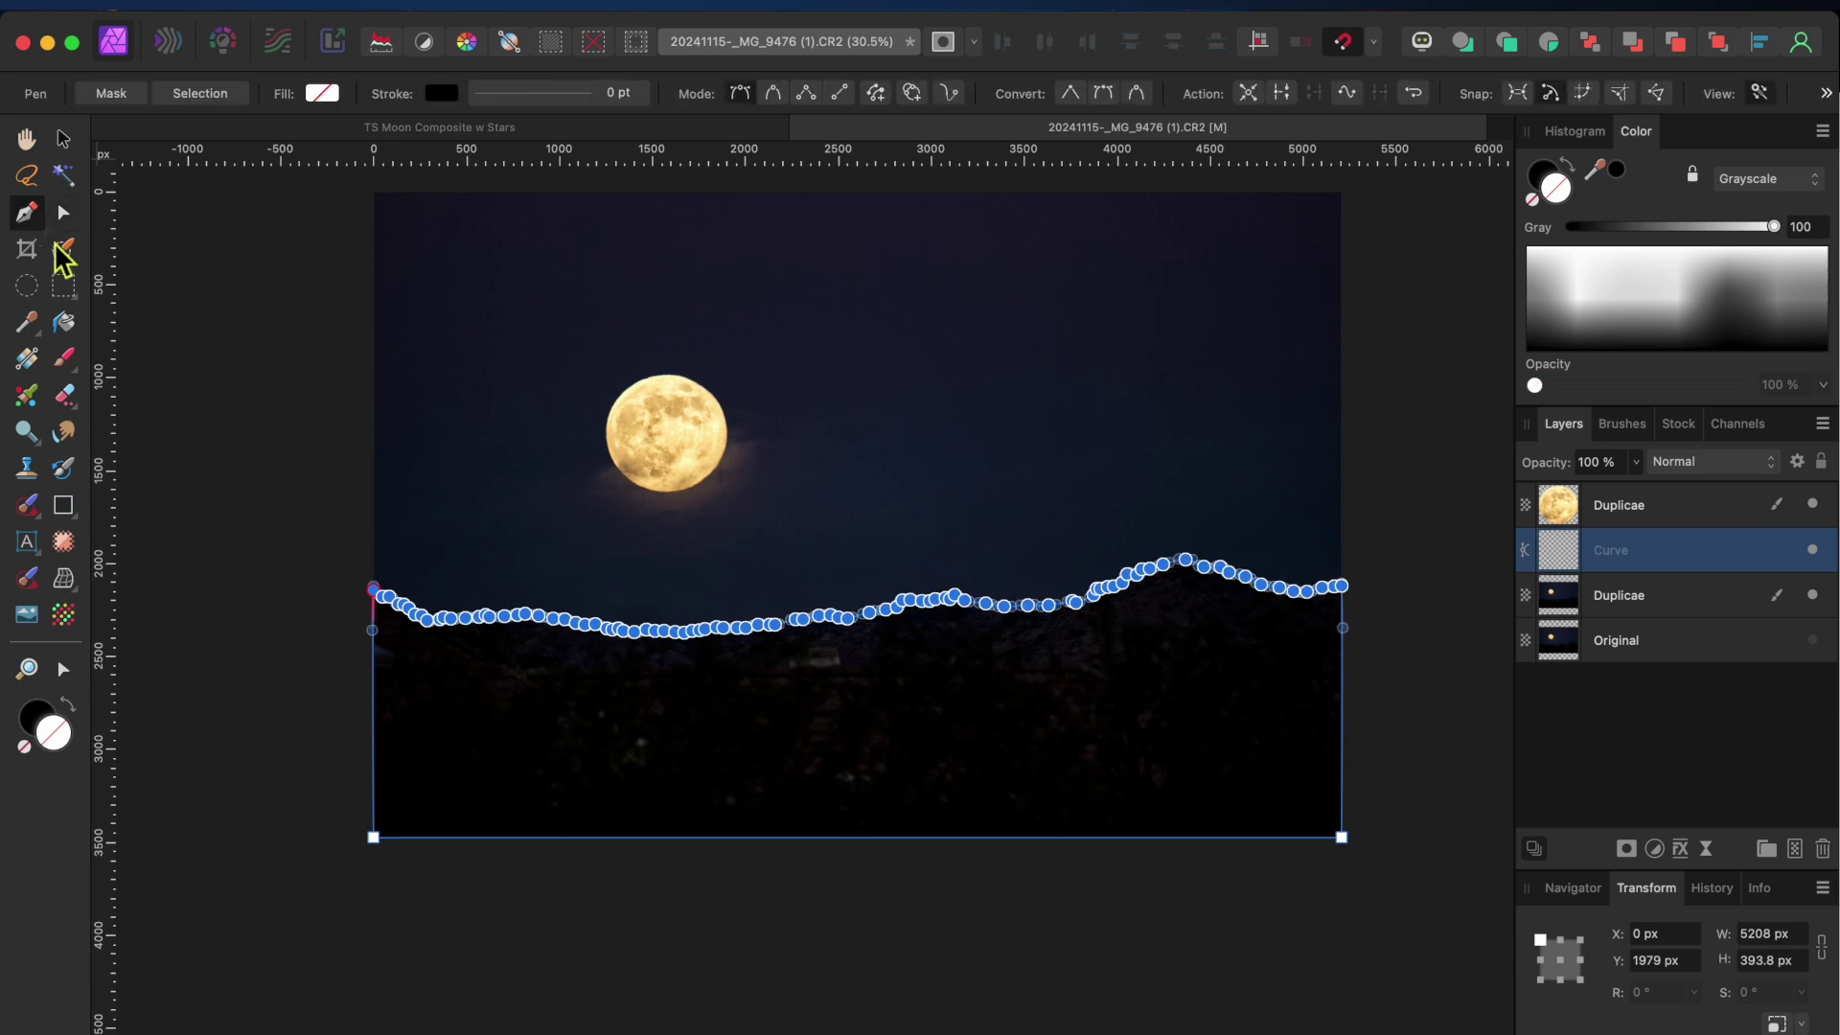
left_click(184, 93)
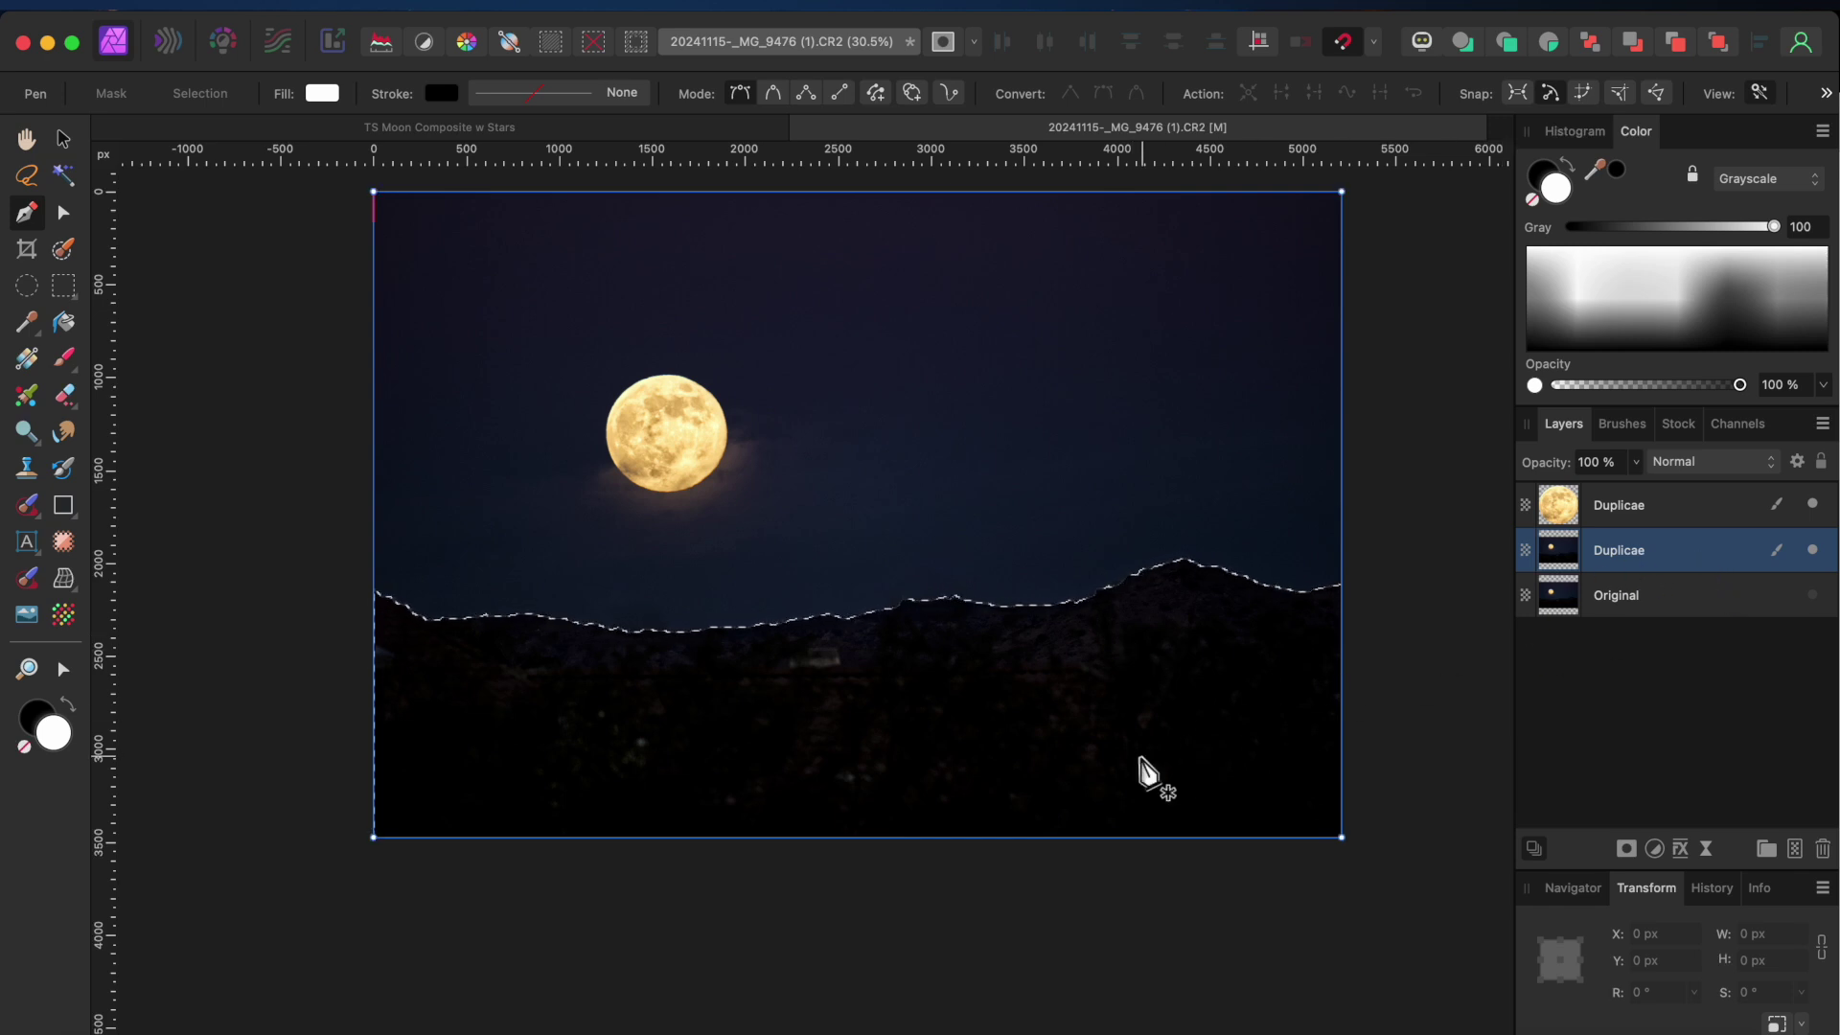
key("super+j")
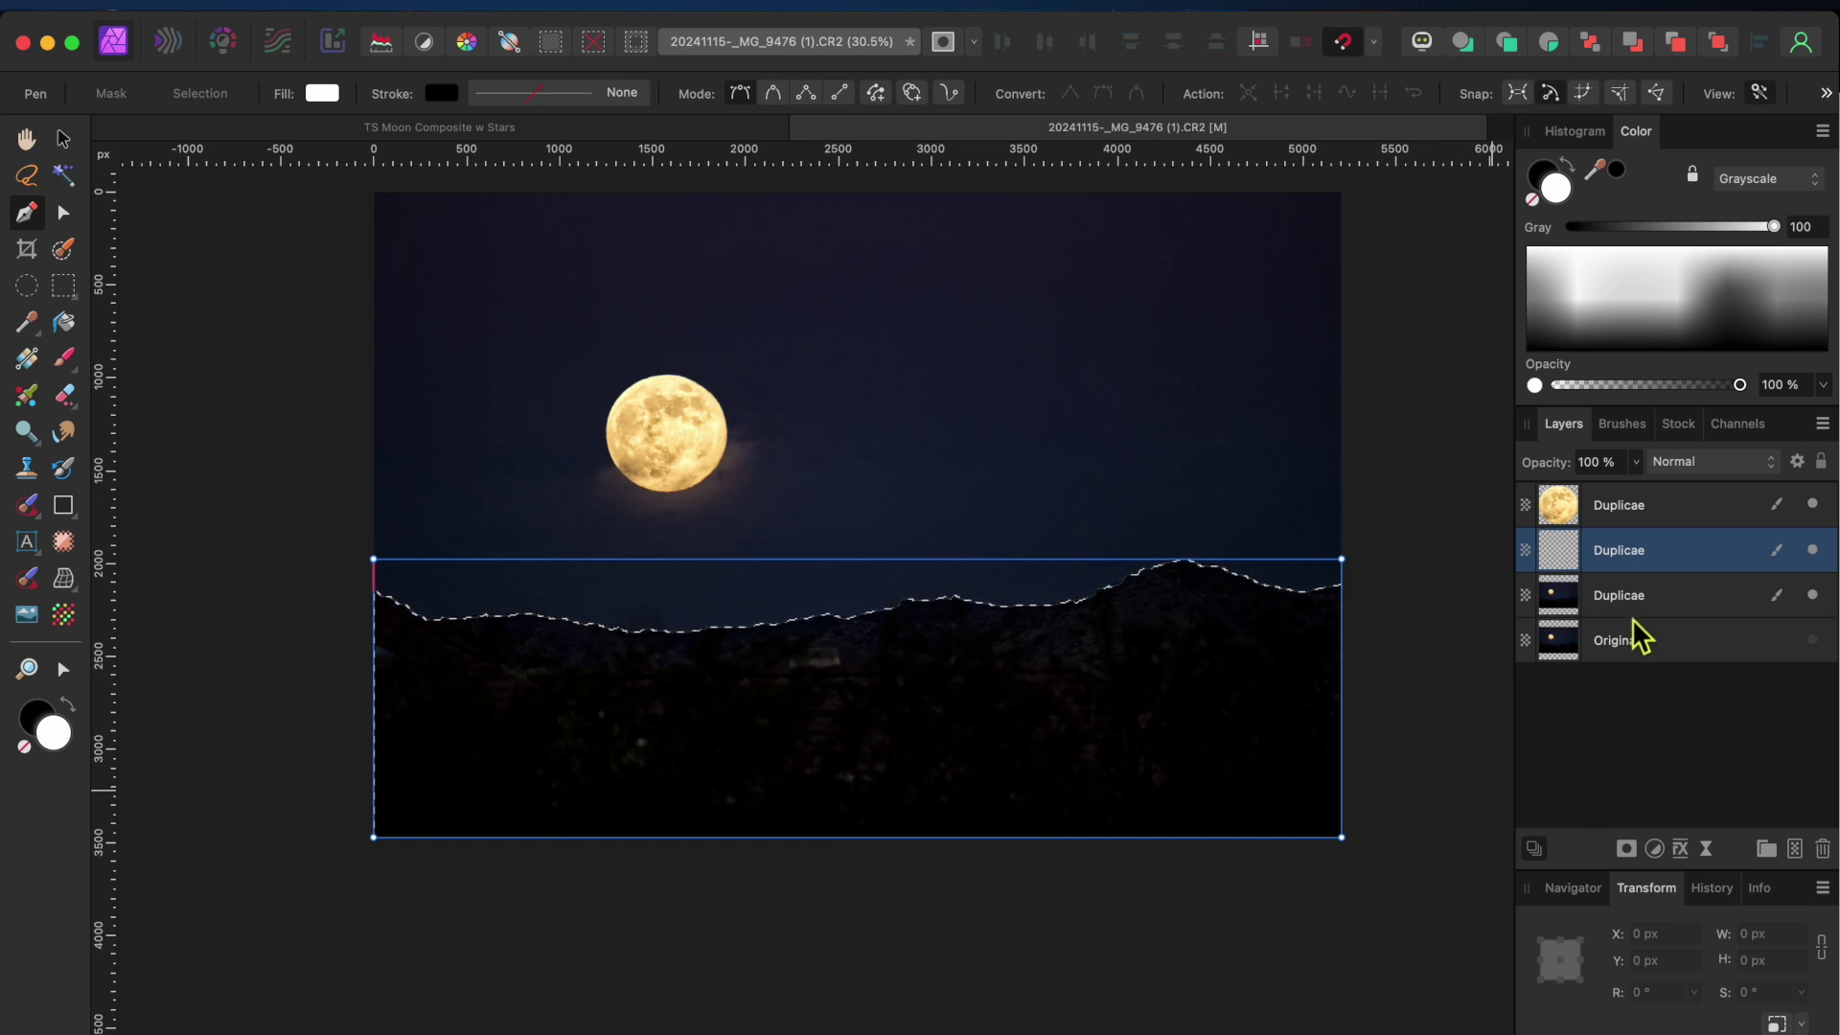
Rename the copied land layer to 'Foreground', switch to the Move tool and clear the selection
double_click(1638, 554)
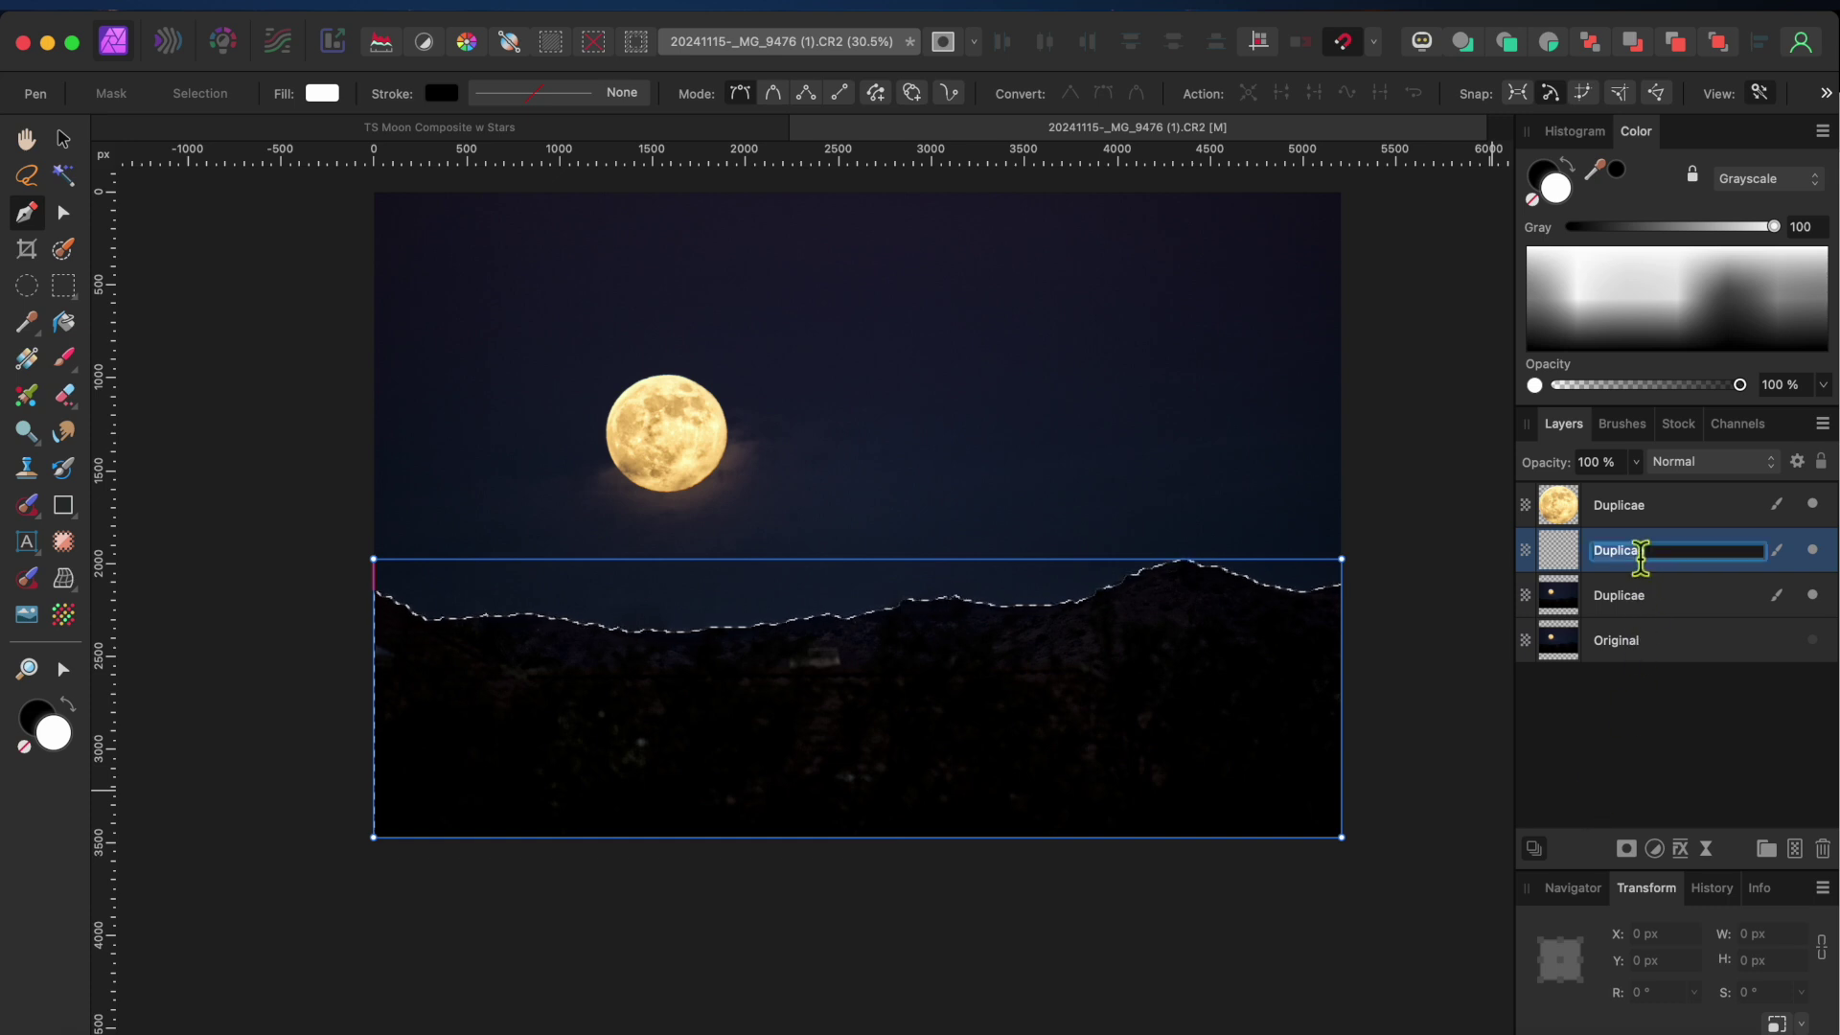
type("Firegriybd")
key("BackSpace")
key("BackSpace")
key("BackSpace")
key("BackSpace")
key("BackSpace")
key("BackSpace")
key("BackSpace")
key("BackSpace")
key("BackSpace")
type("oreground")
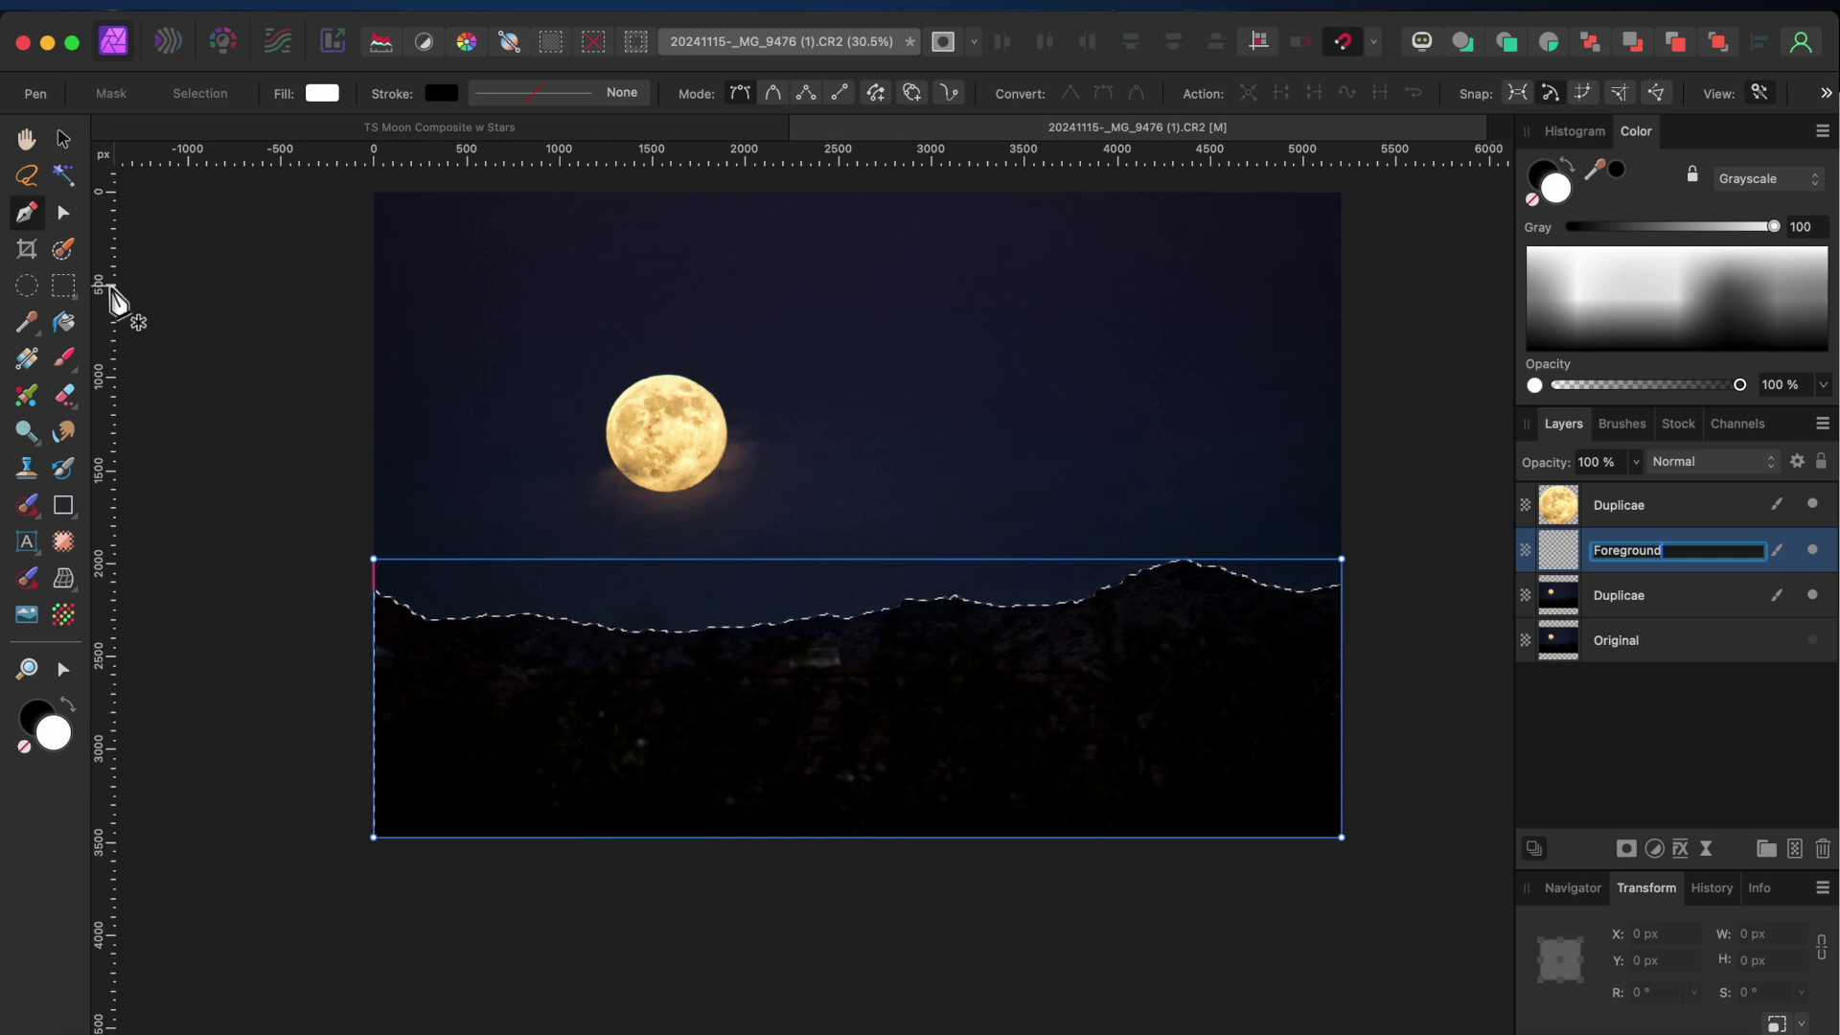
left_click(63, 140)
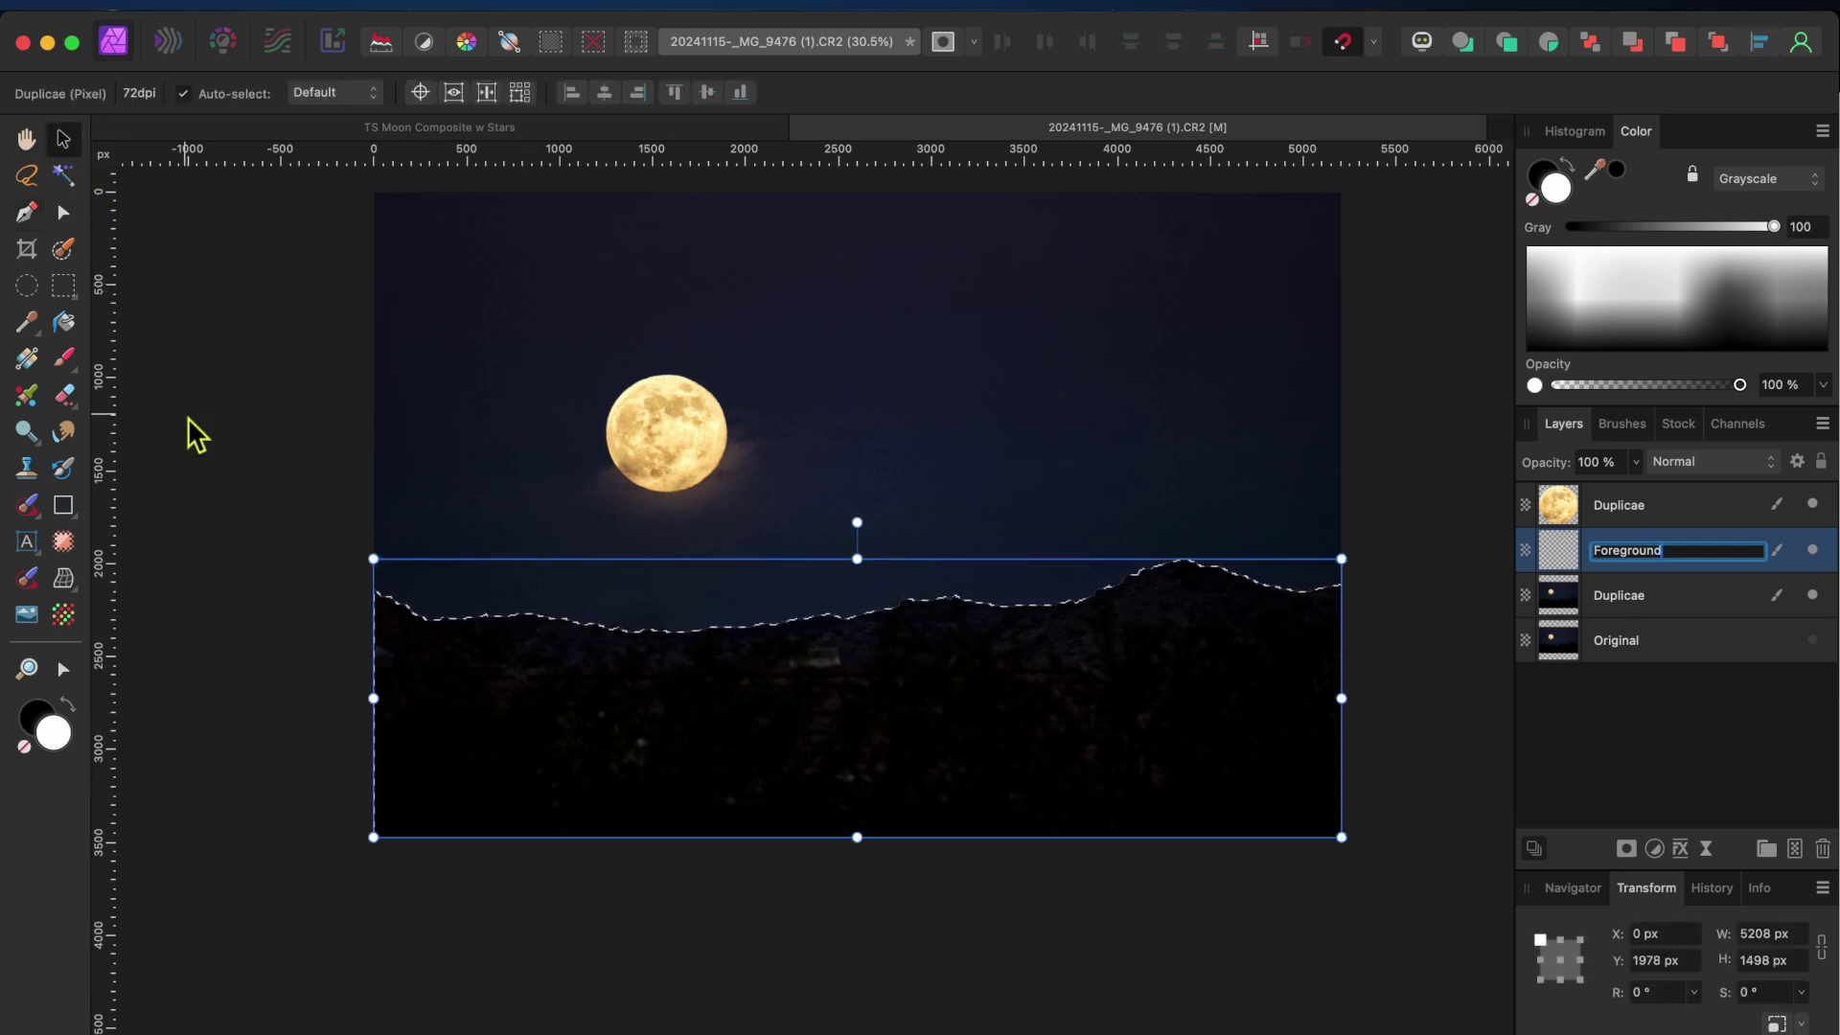
key("super+d")
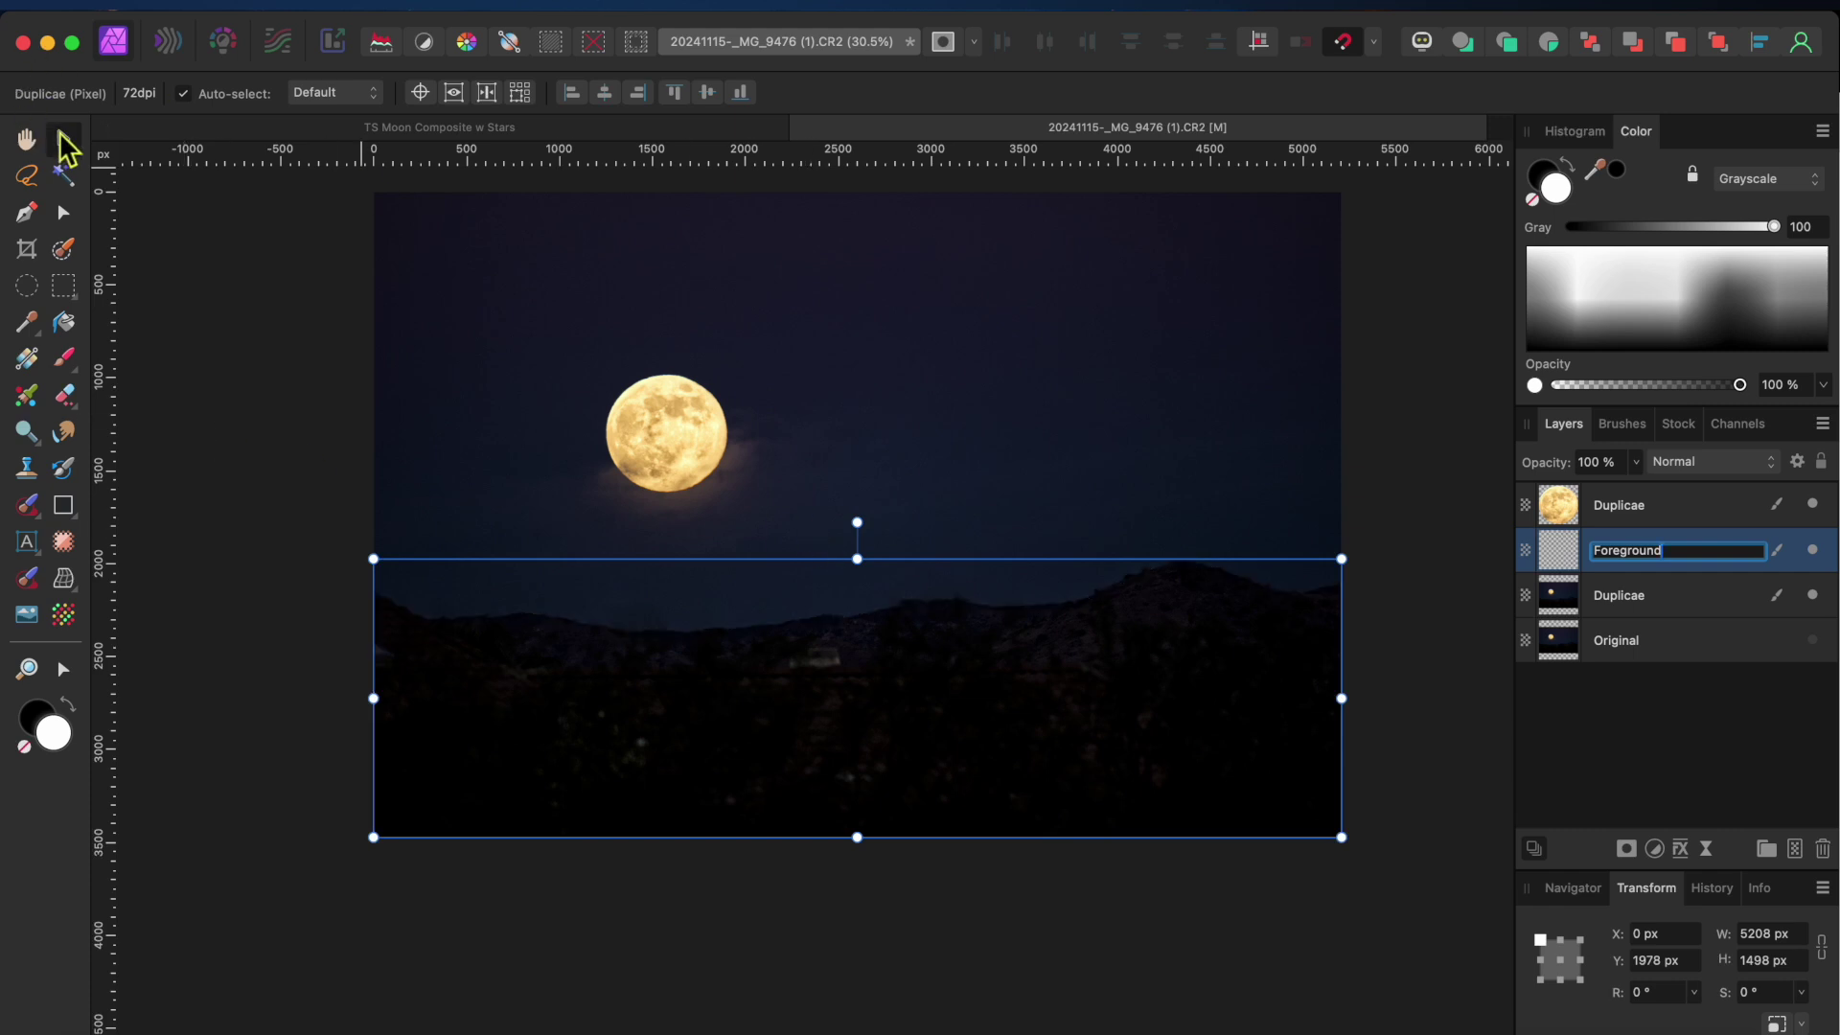
left_click(876, 657)
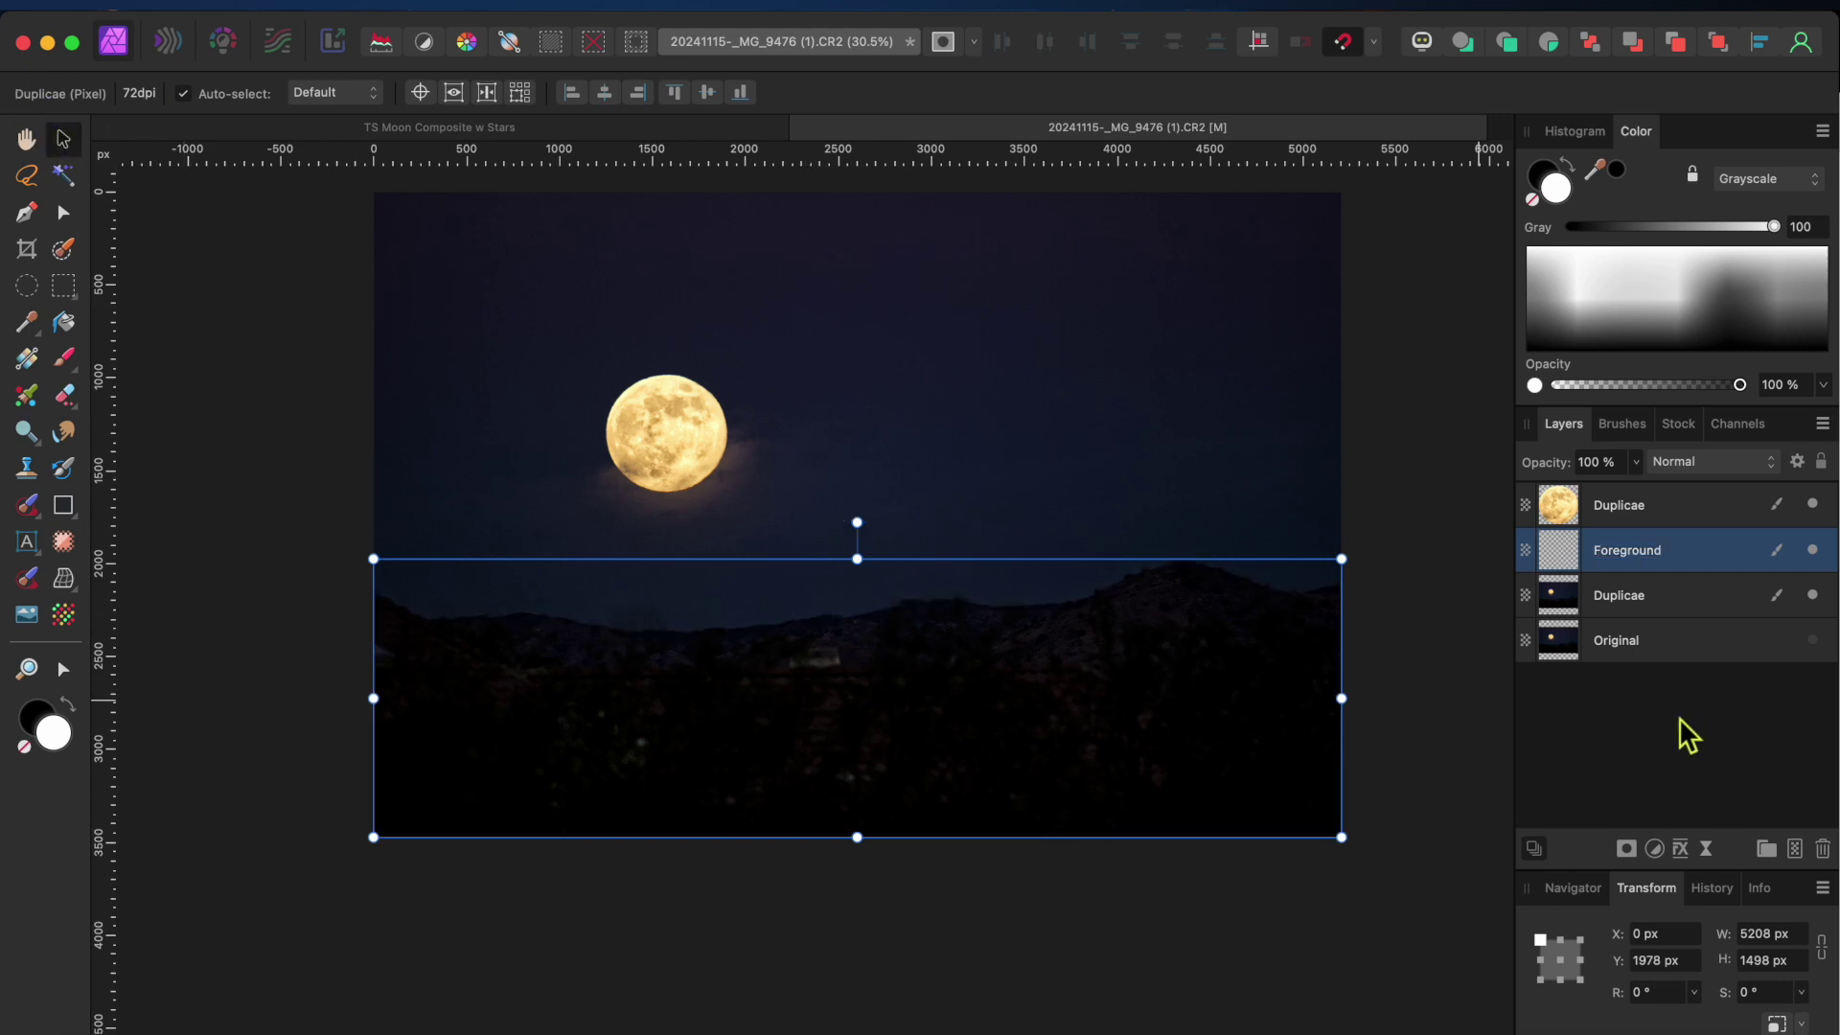
Add a Brightness and Contrast adjustment at -100% brightness and nest it inside the Foreground layer
left_click(1658, 850)
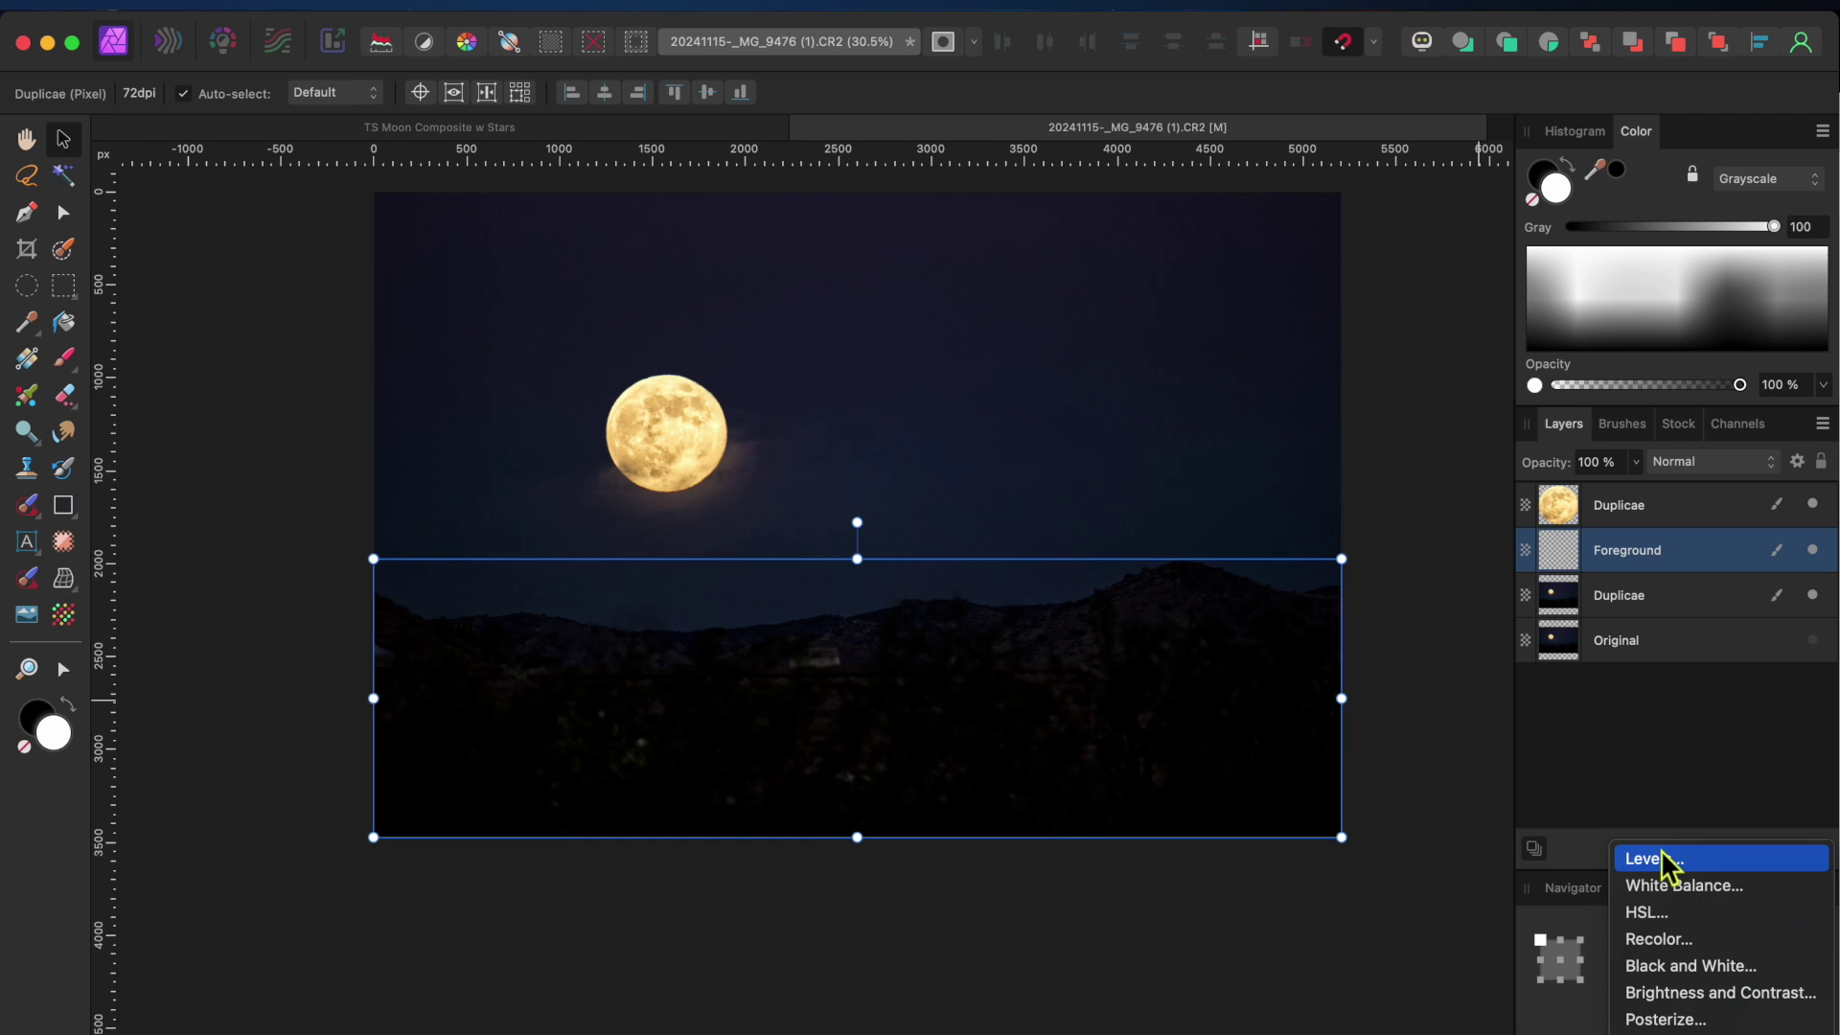
left_click(1702, 993)
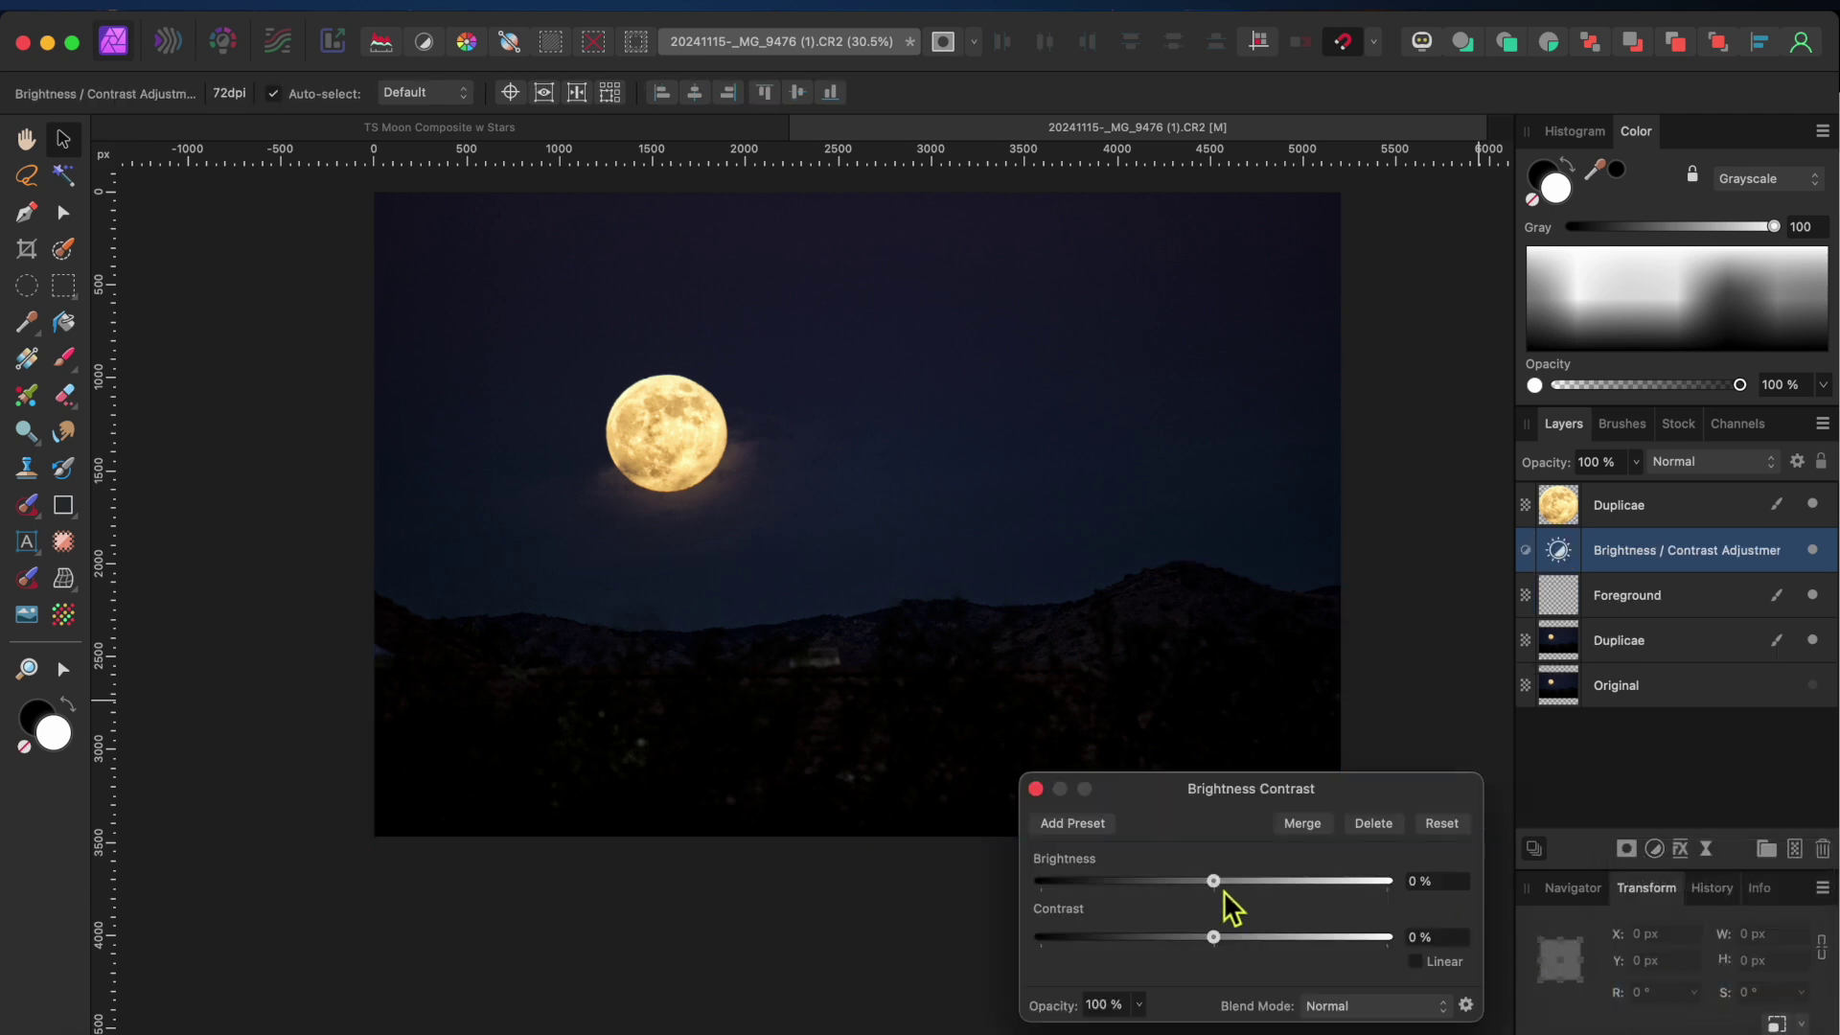
left_click_drag(1215, 882, 1041, 882)
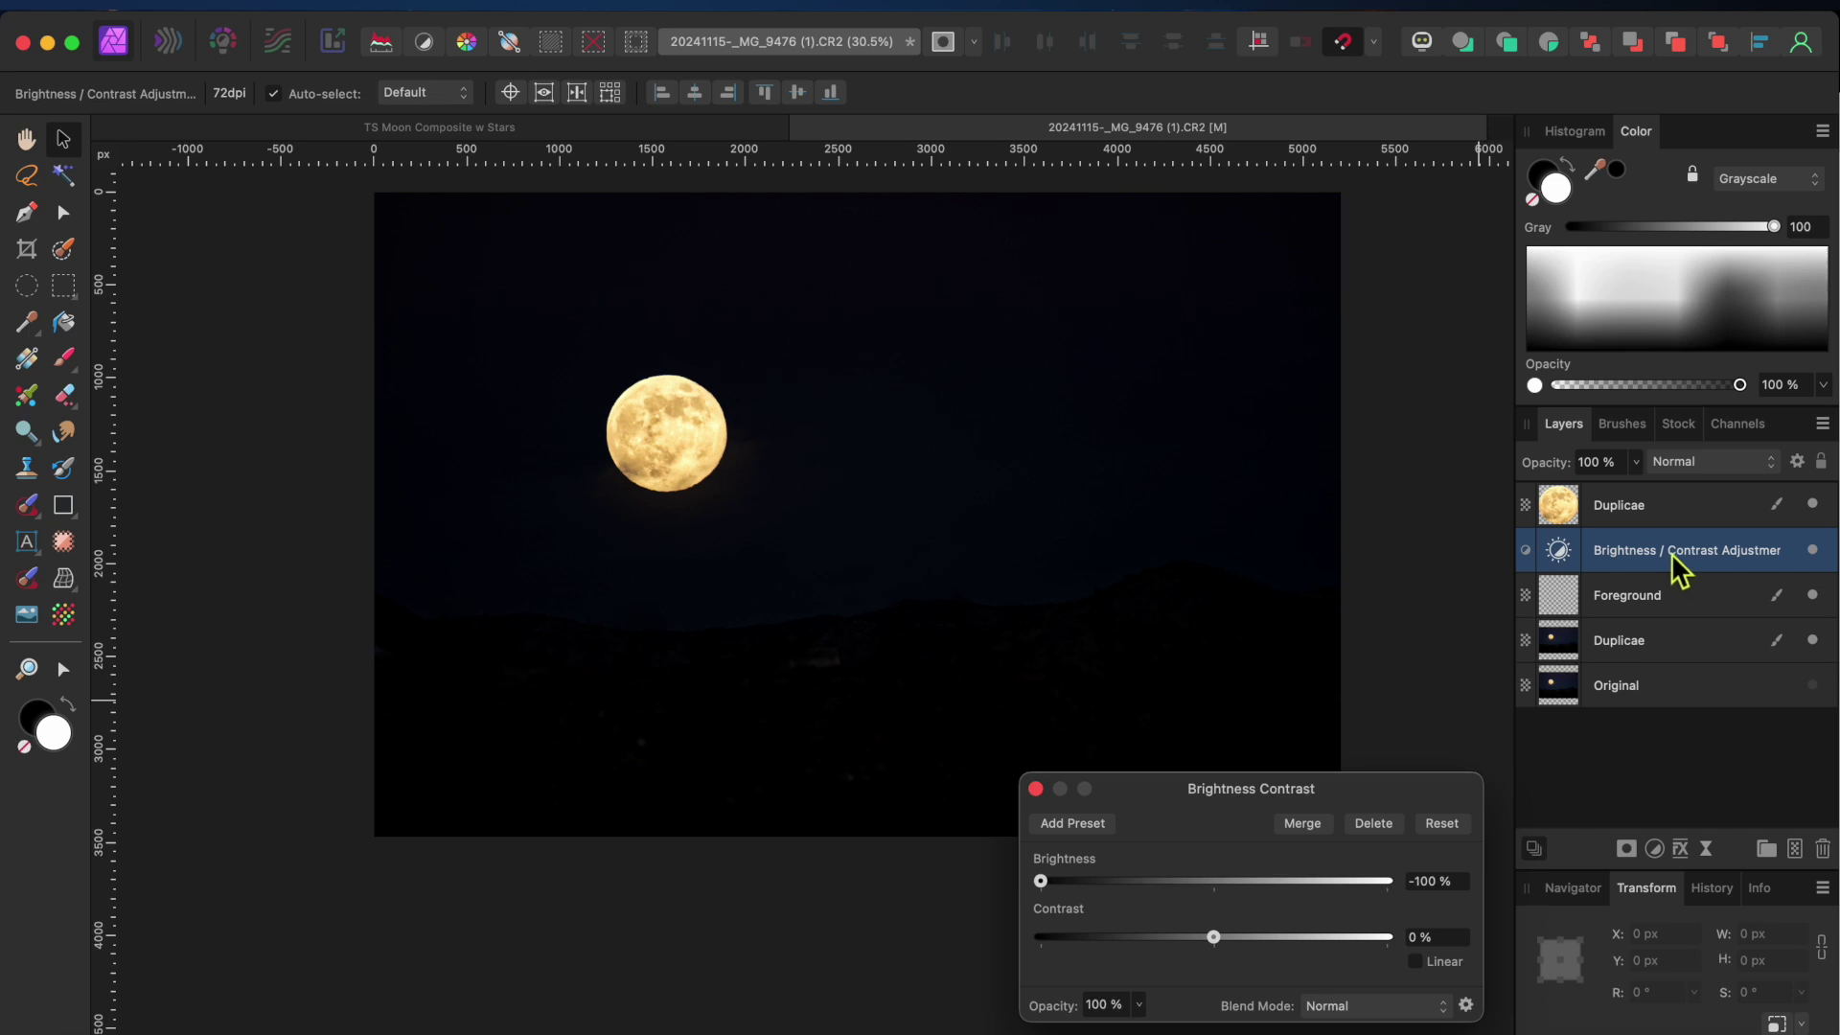
left_click_drag(1669, 547, 1687, 595)
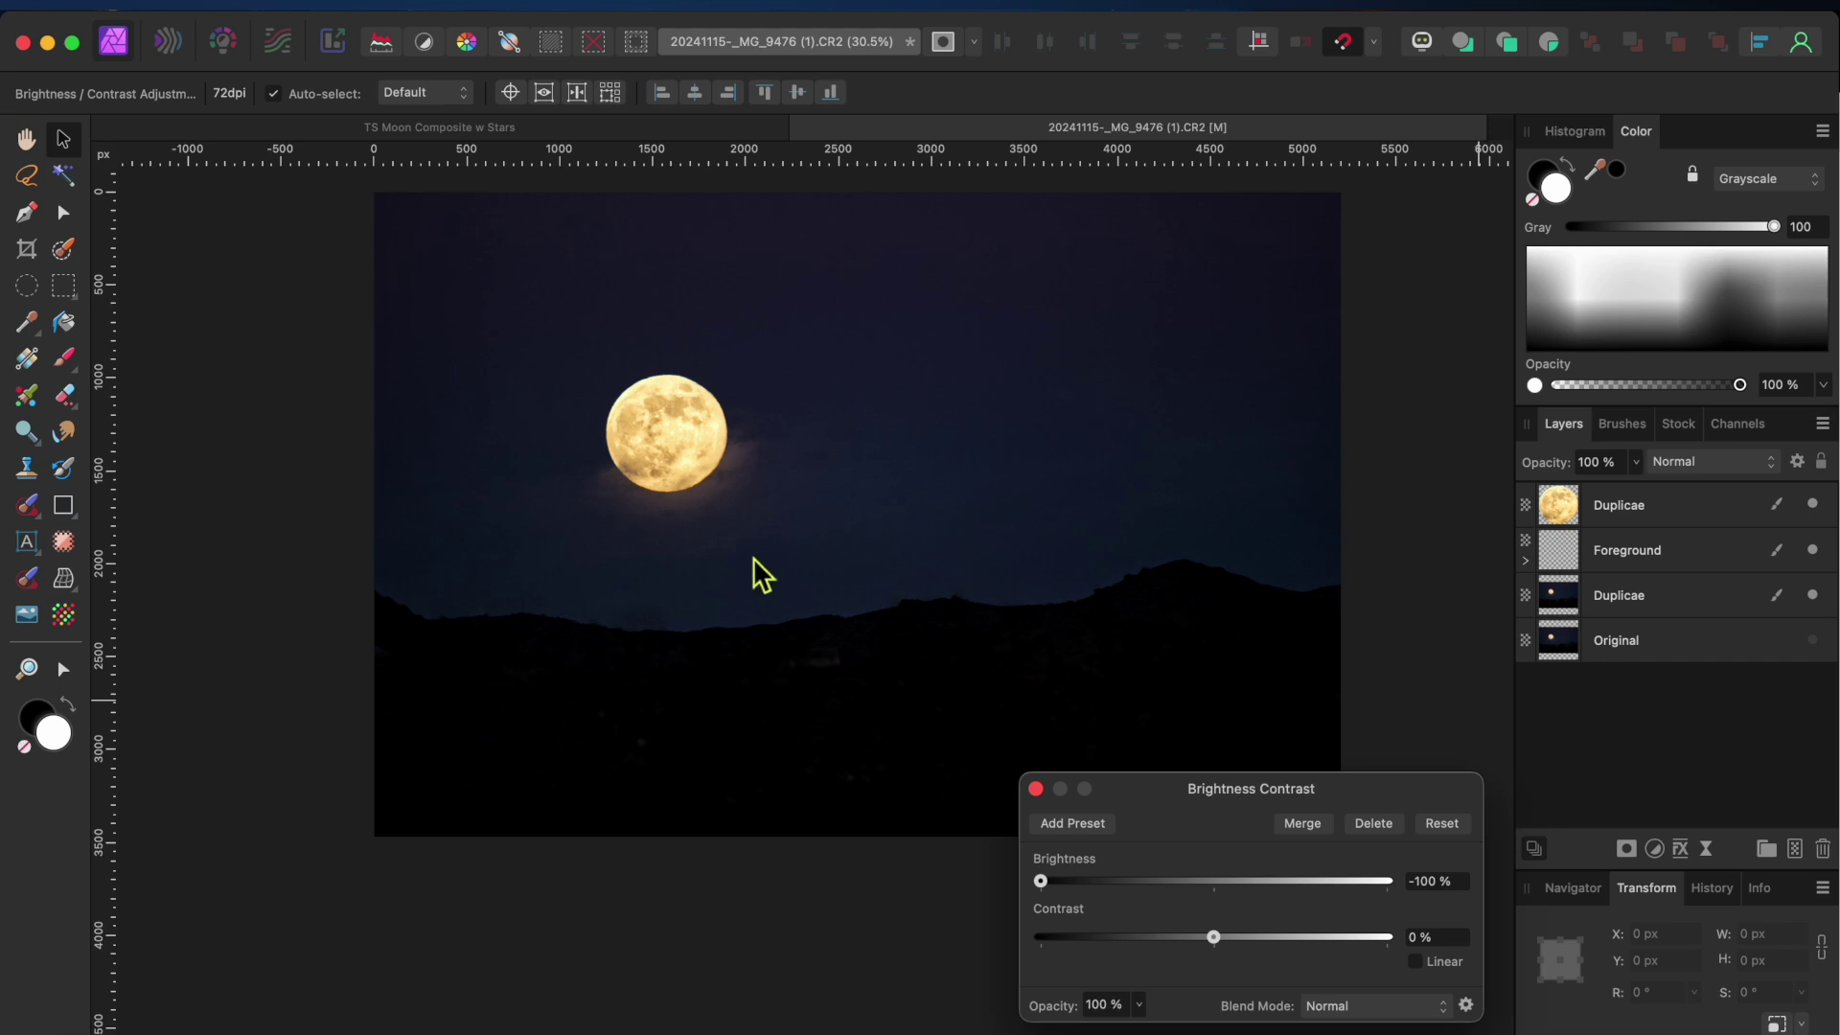
left_click(1660, 606)
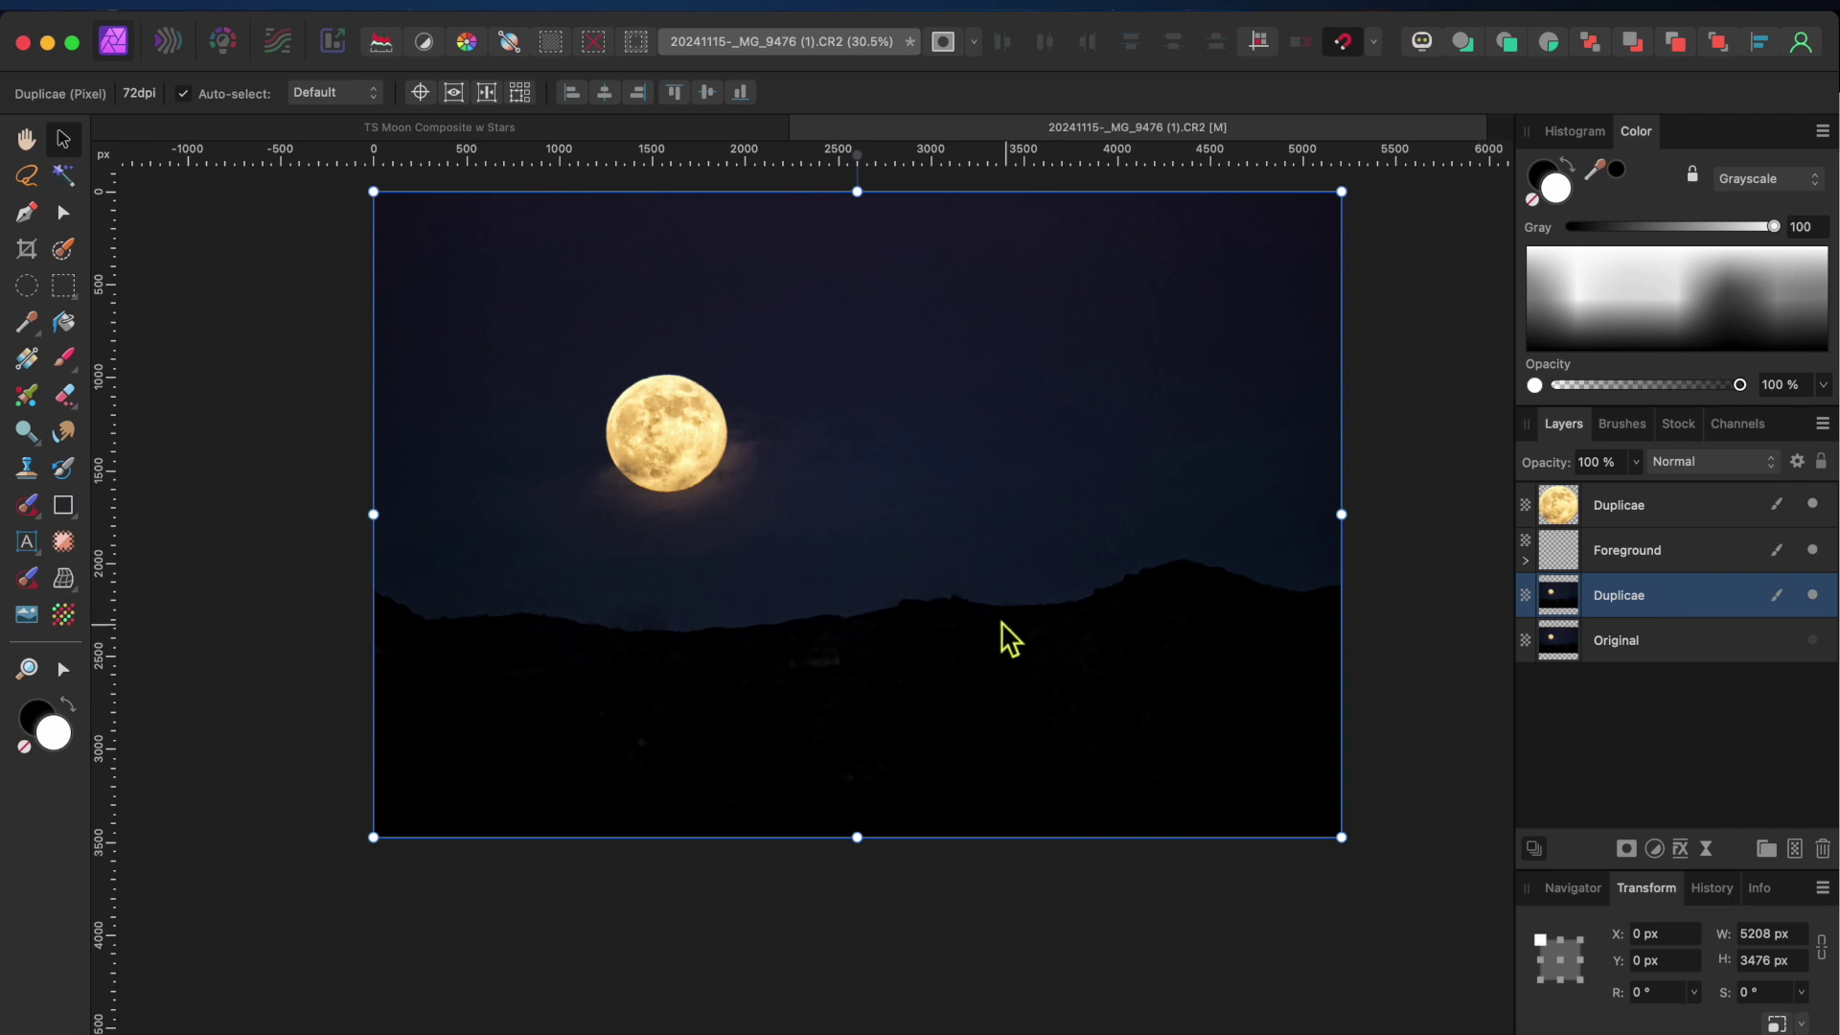
Apply a live Gaussian Blur with a radius of about 47.9 px to the lower Duplicae layer
left_click(1709, 851)
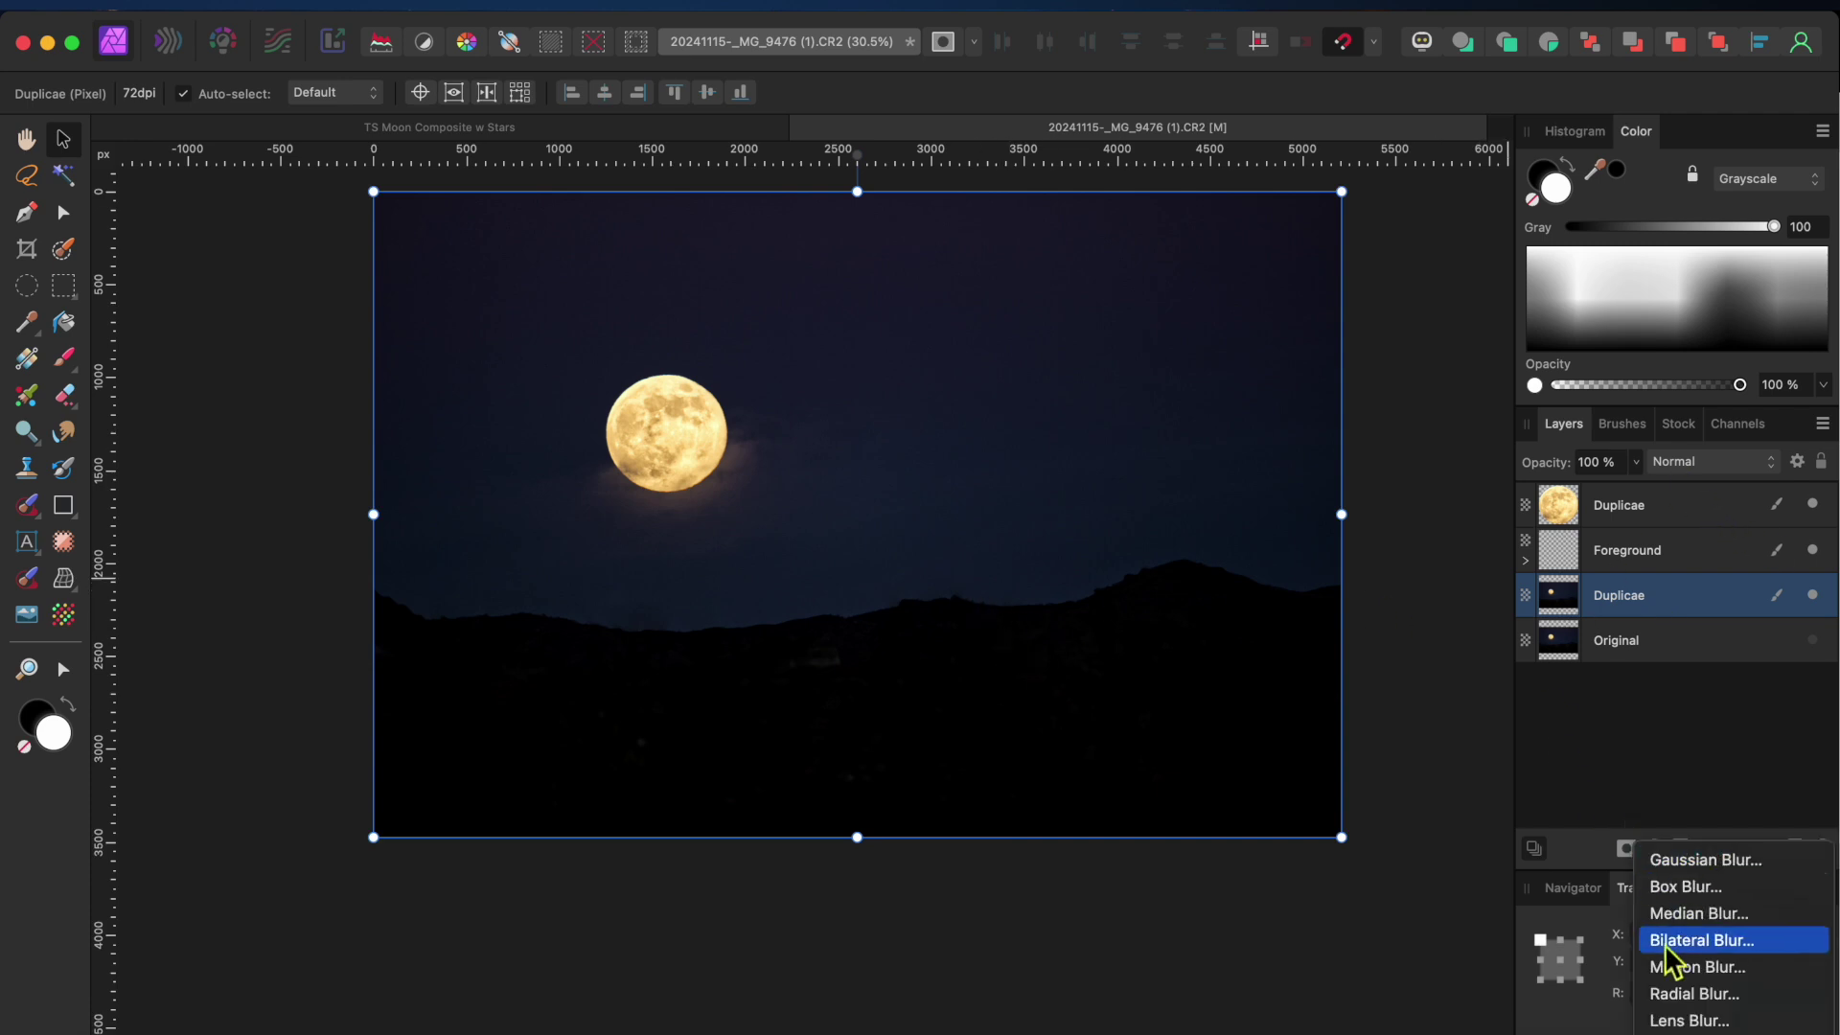
left_click(1687, 864)
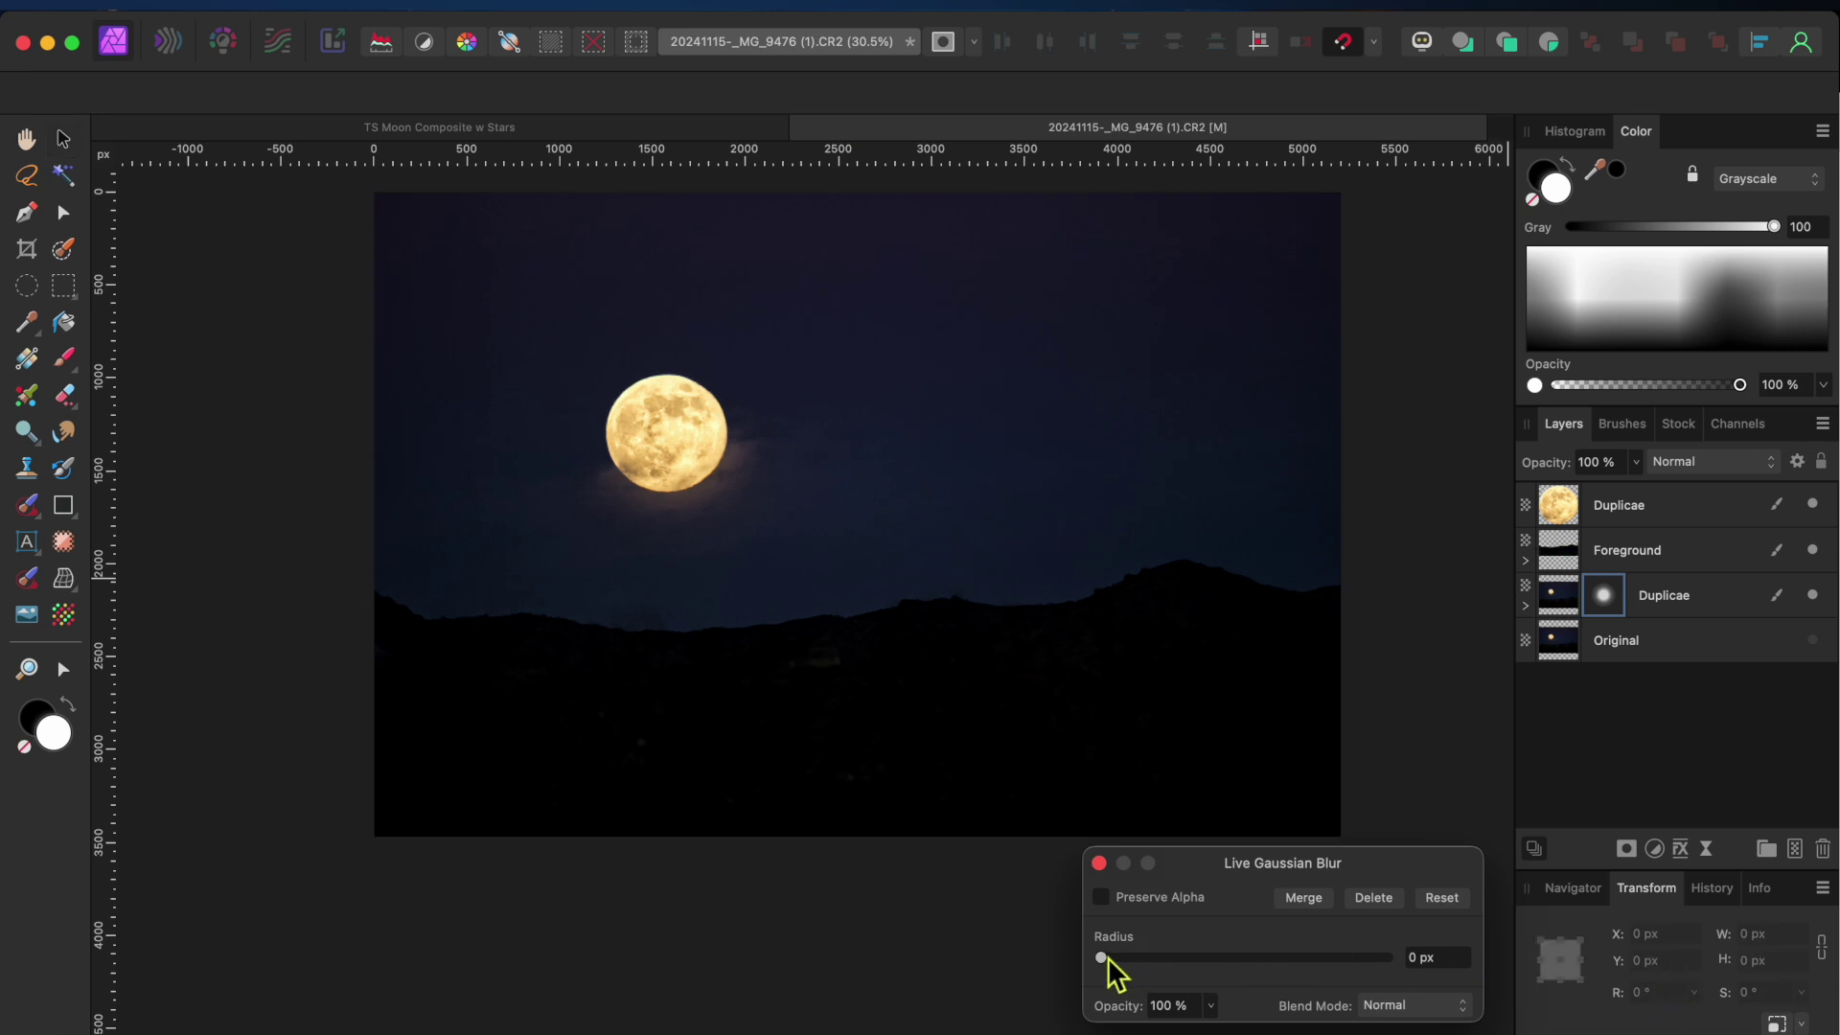
left_click_drag(1108, 957, 1355, 966)
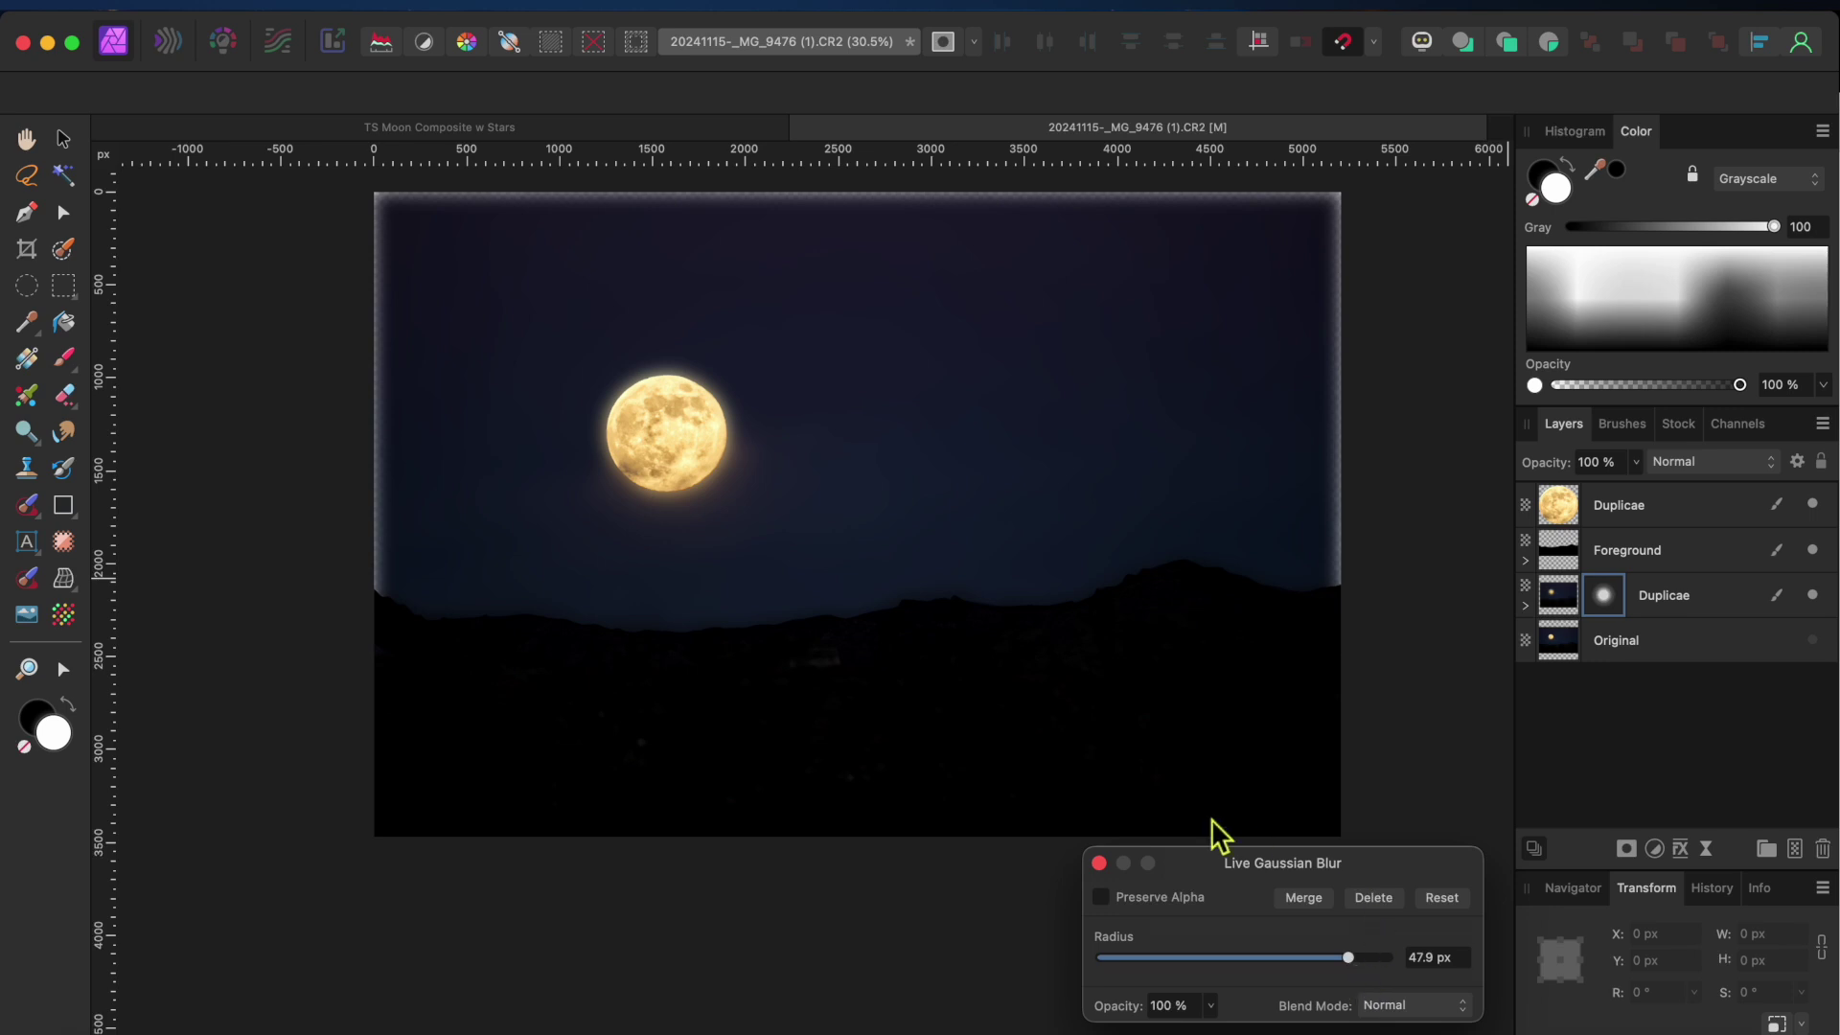
left_click(1100, 863)
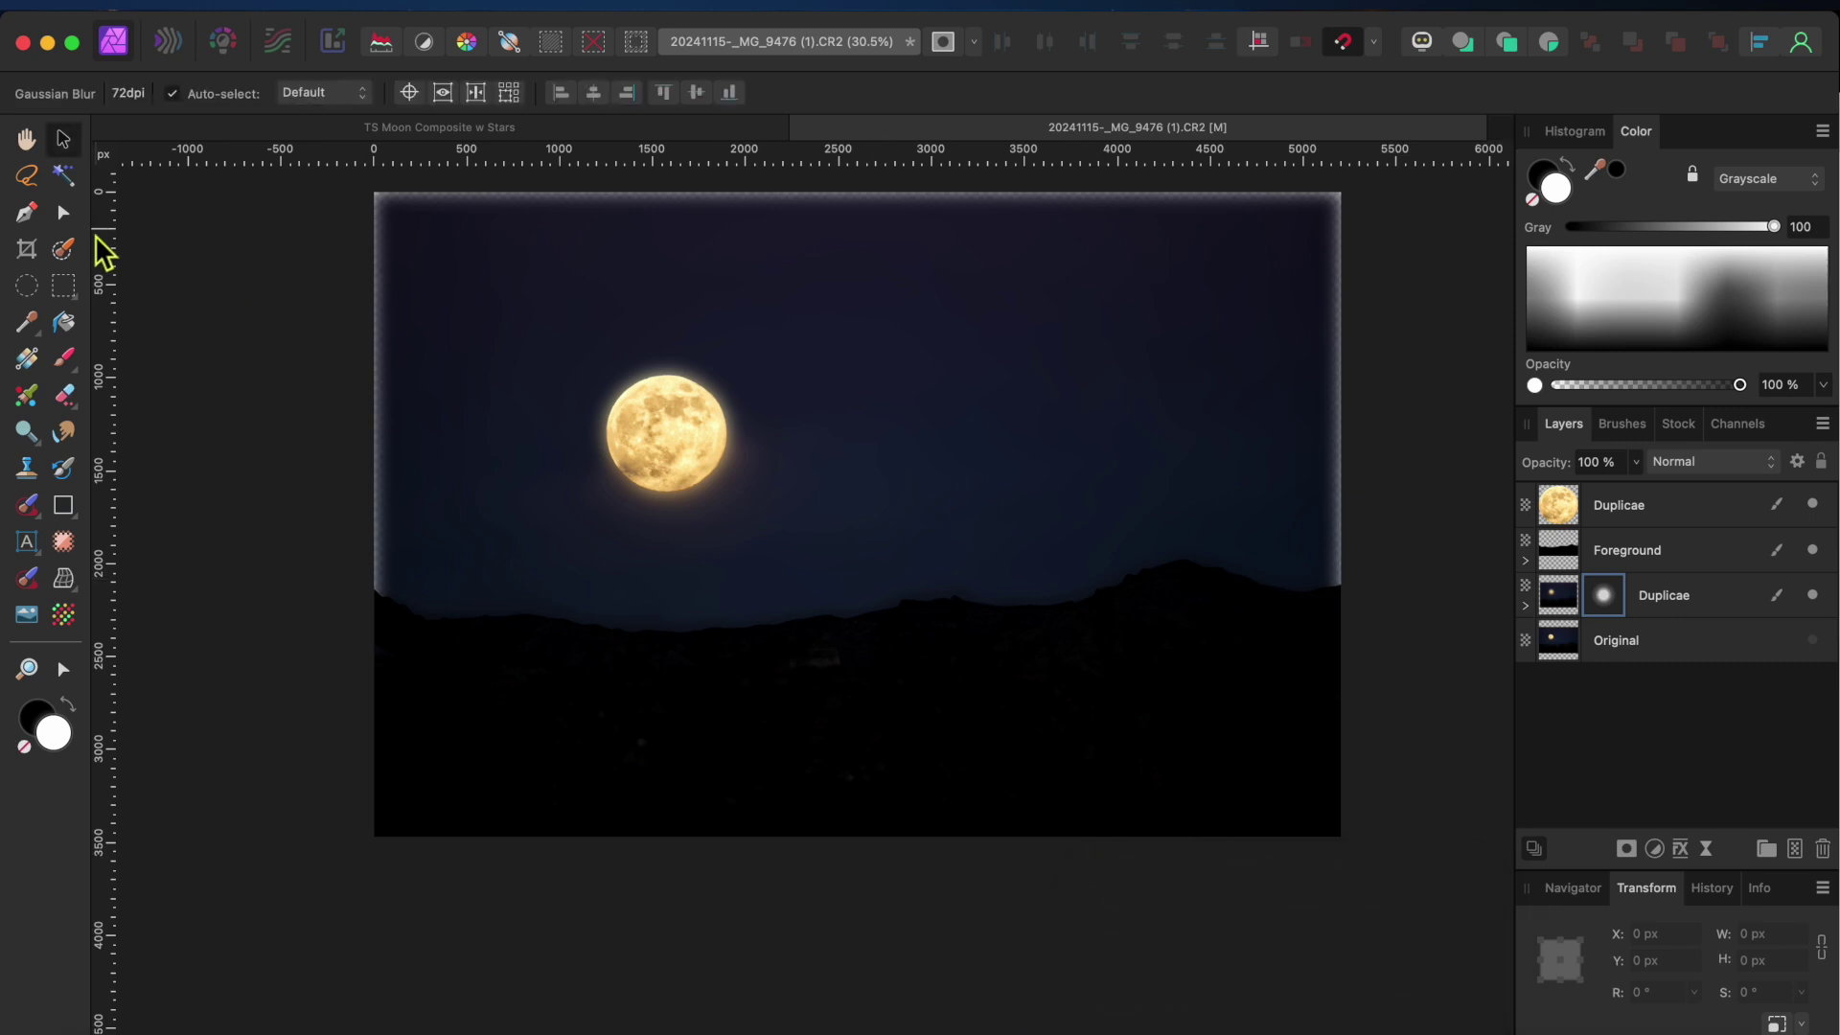
Crop the image in Original Ratio mode to 4536 × 3028 px, trimming every edge
left_click(28, 249)
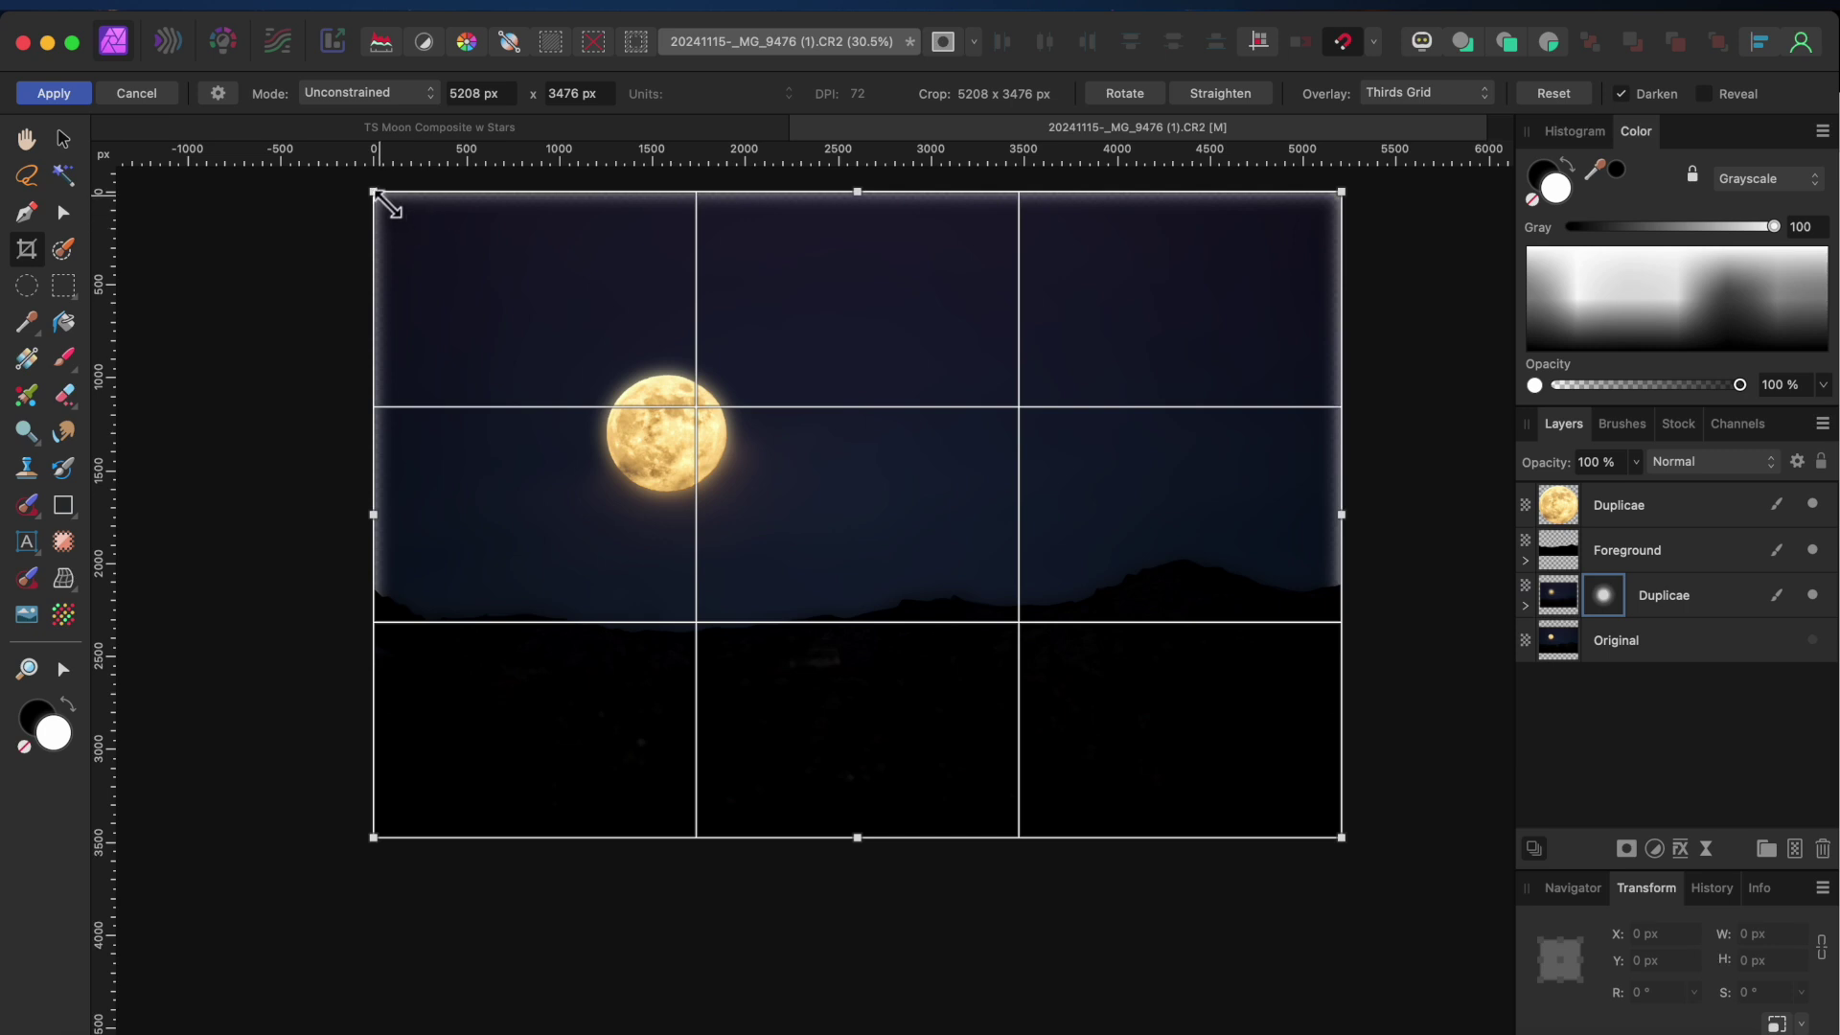
left_click_drag(395, 207, 409, 222)
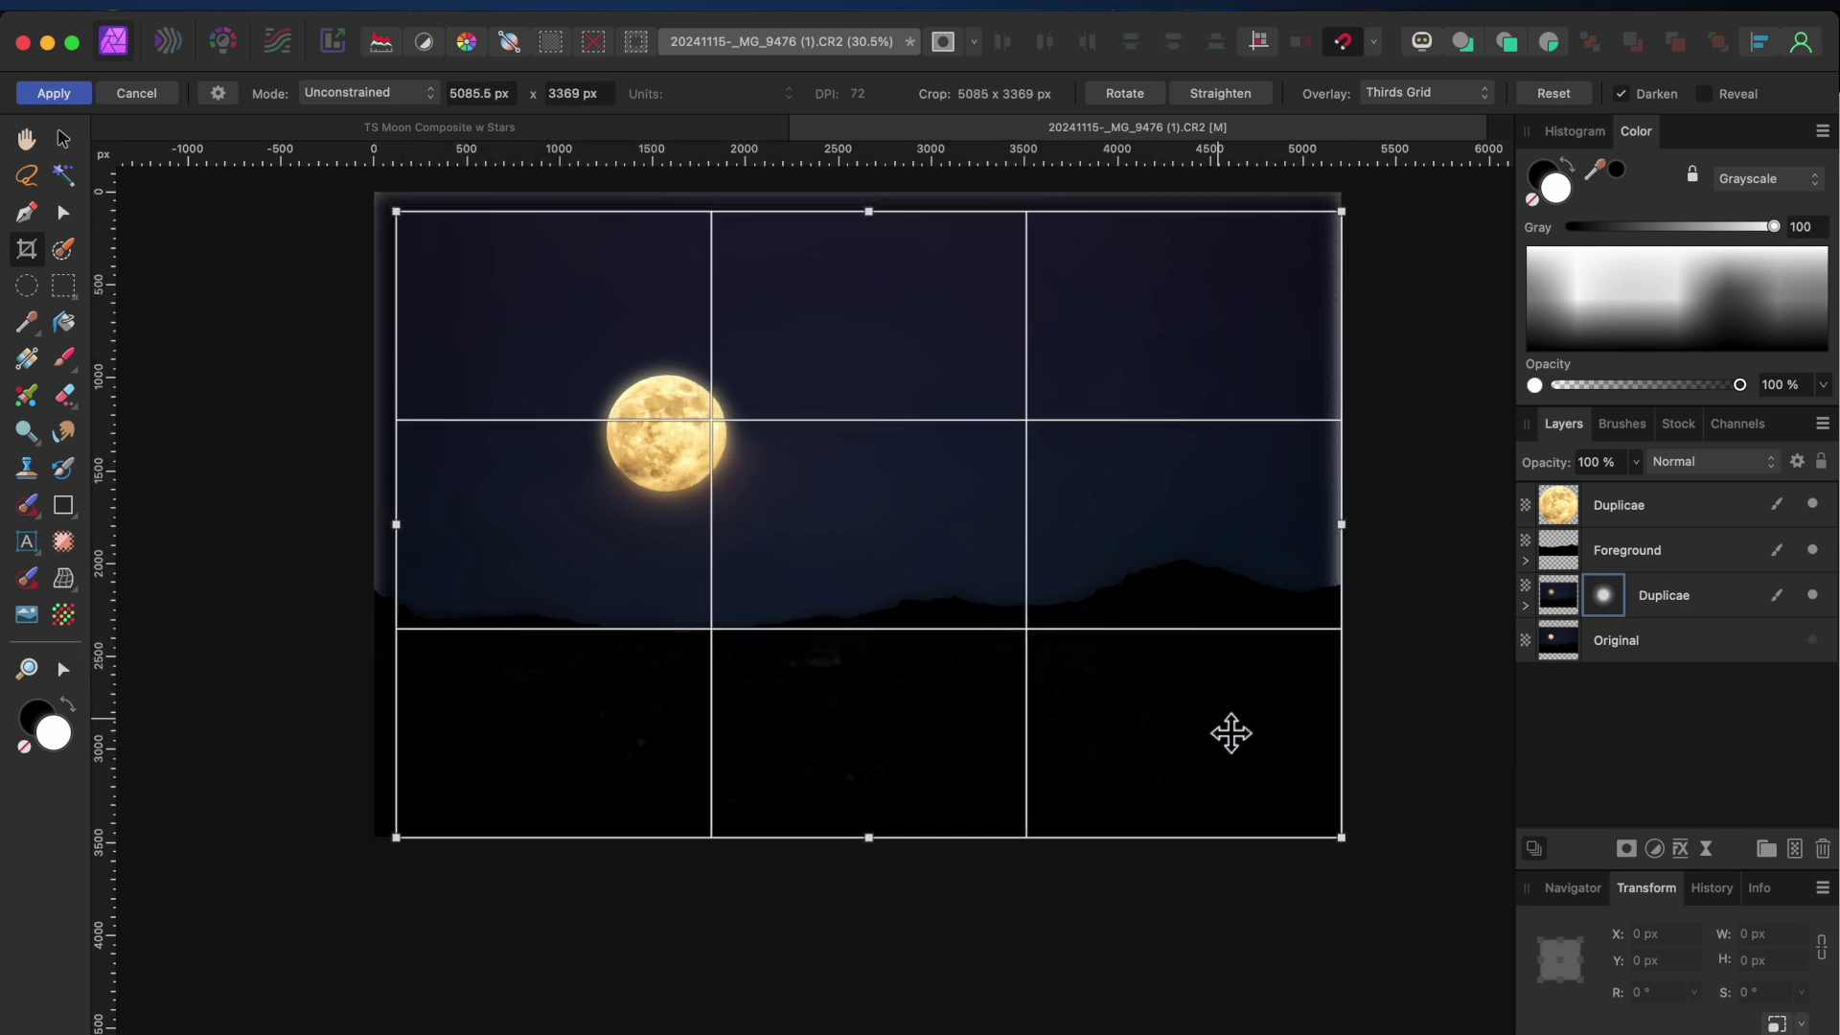
left_click_drag(1351, 847, 1330, 829)
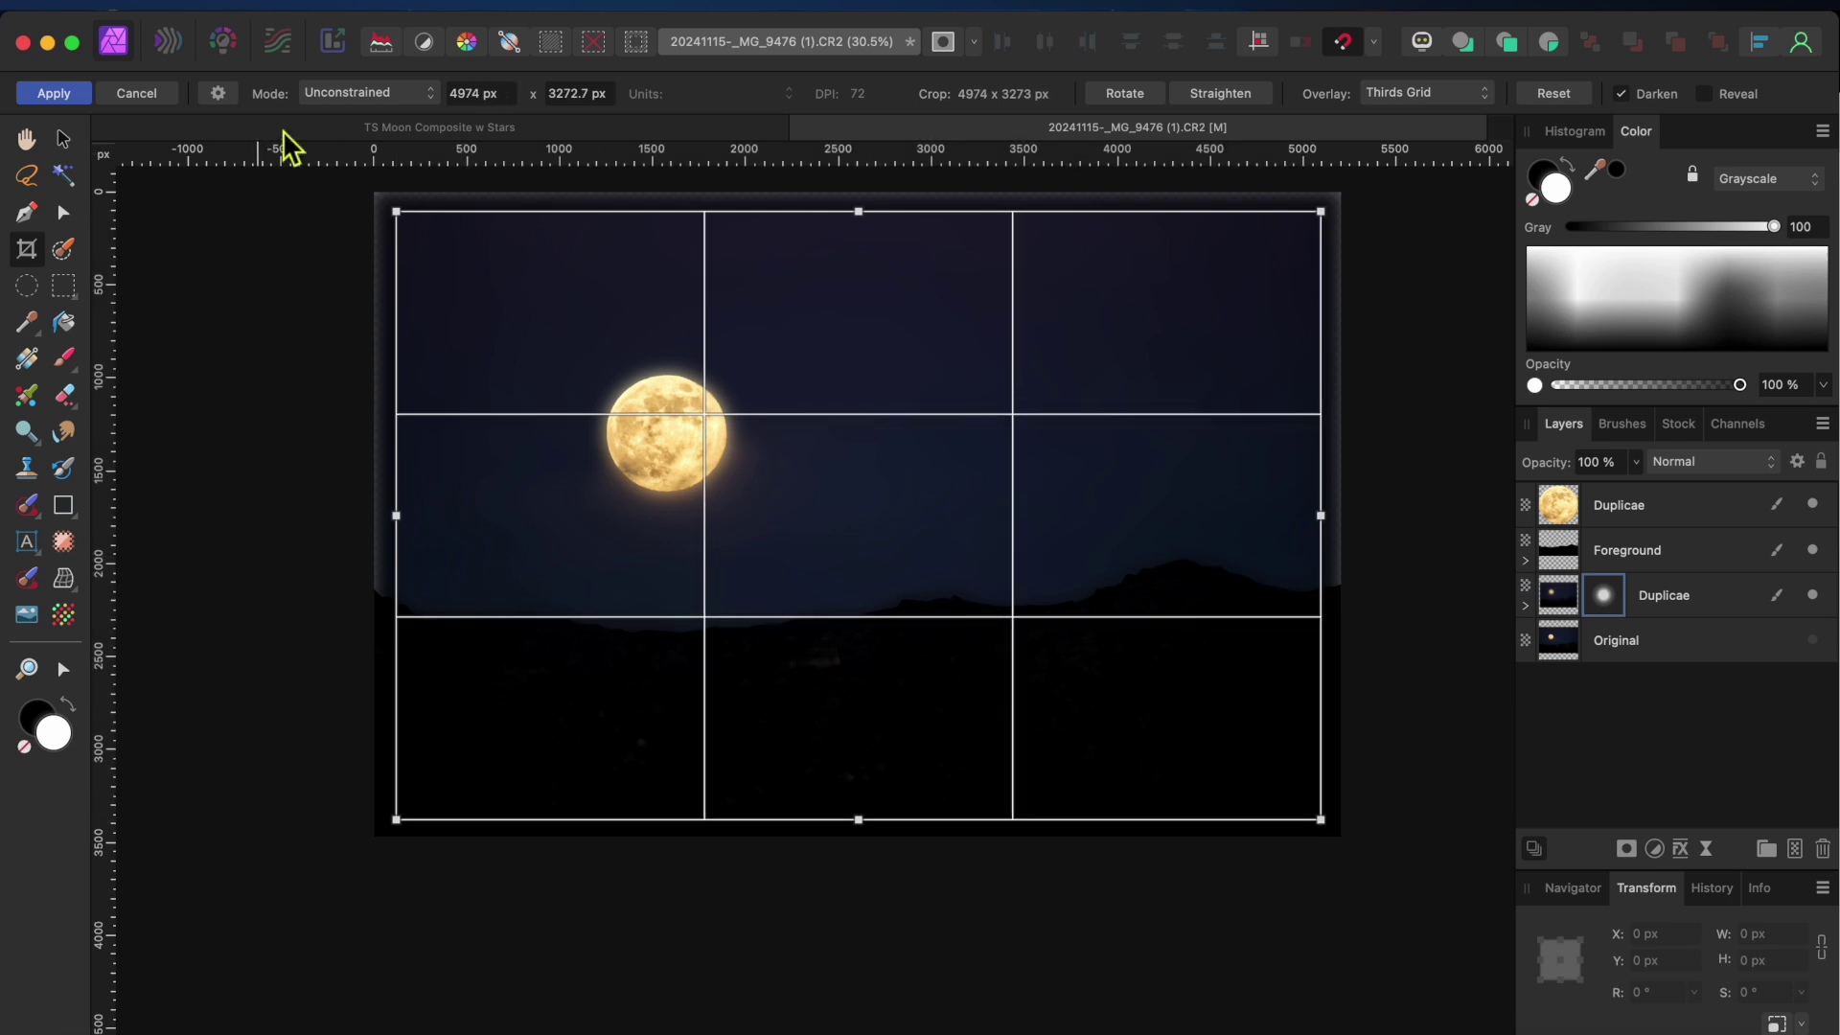
left_click(359, 93)
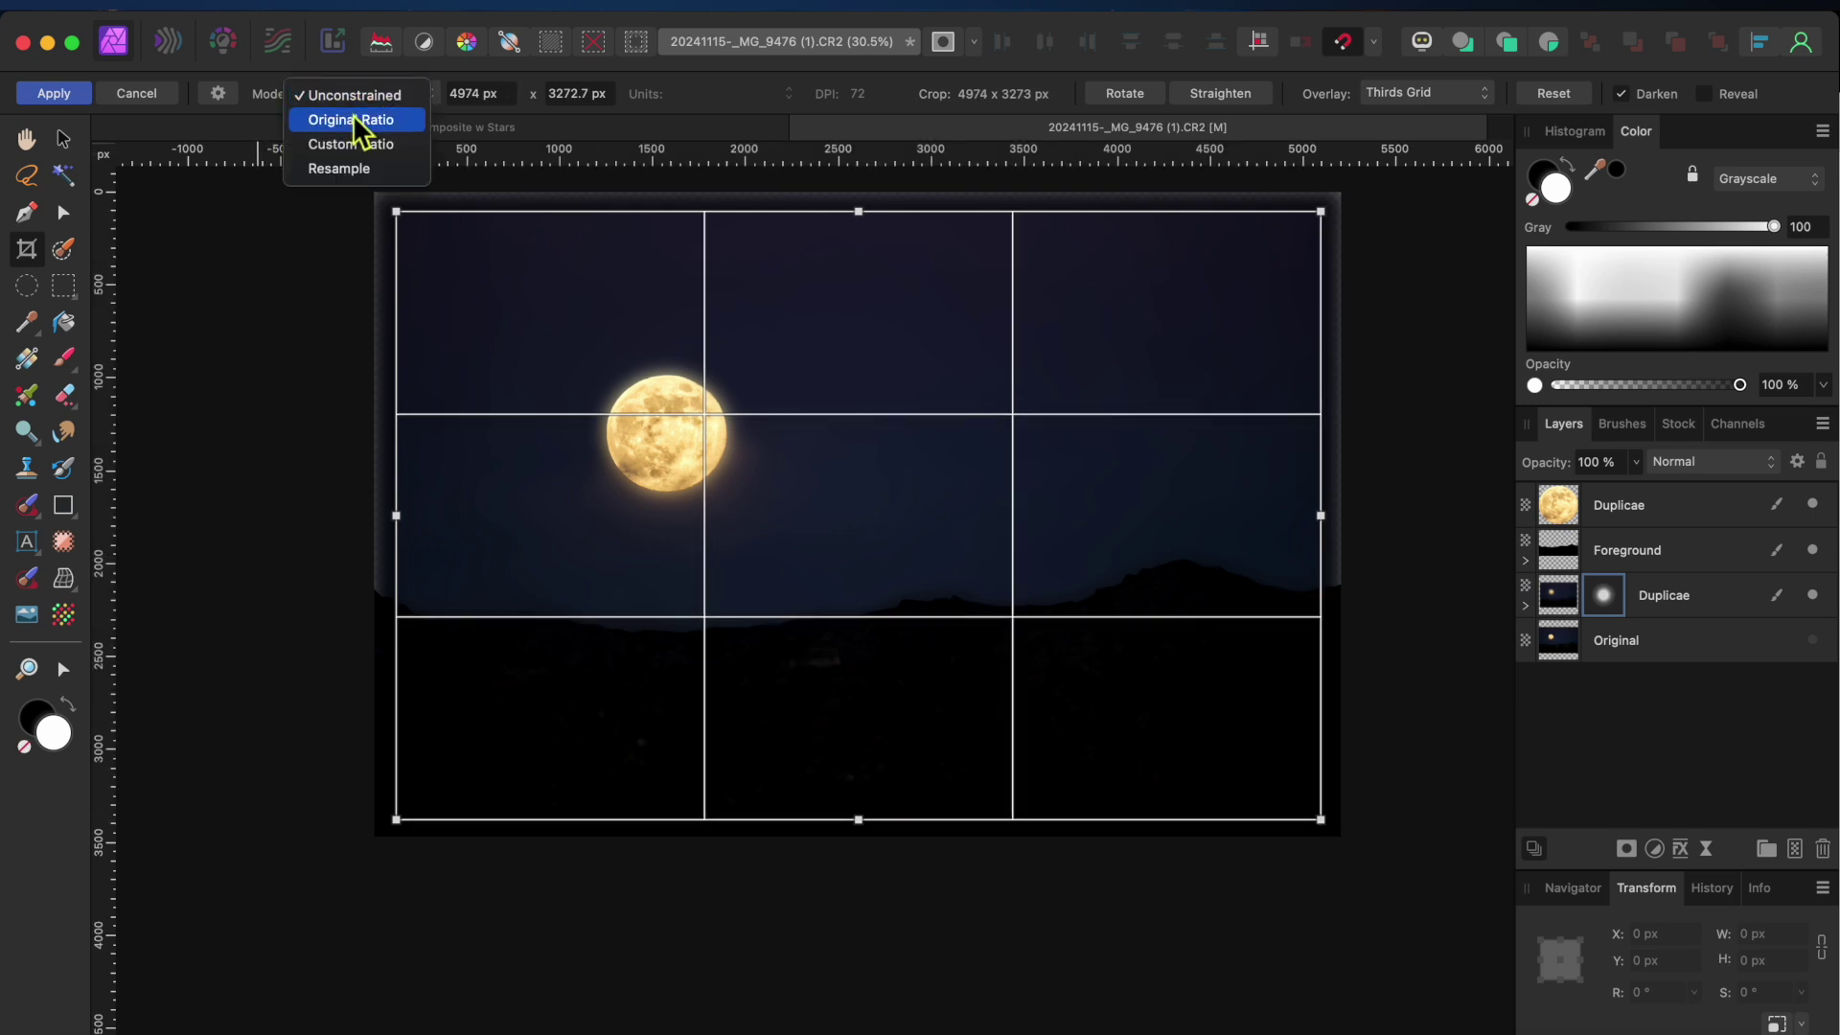
left_click(371, 121)
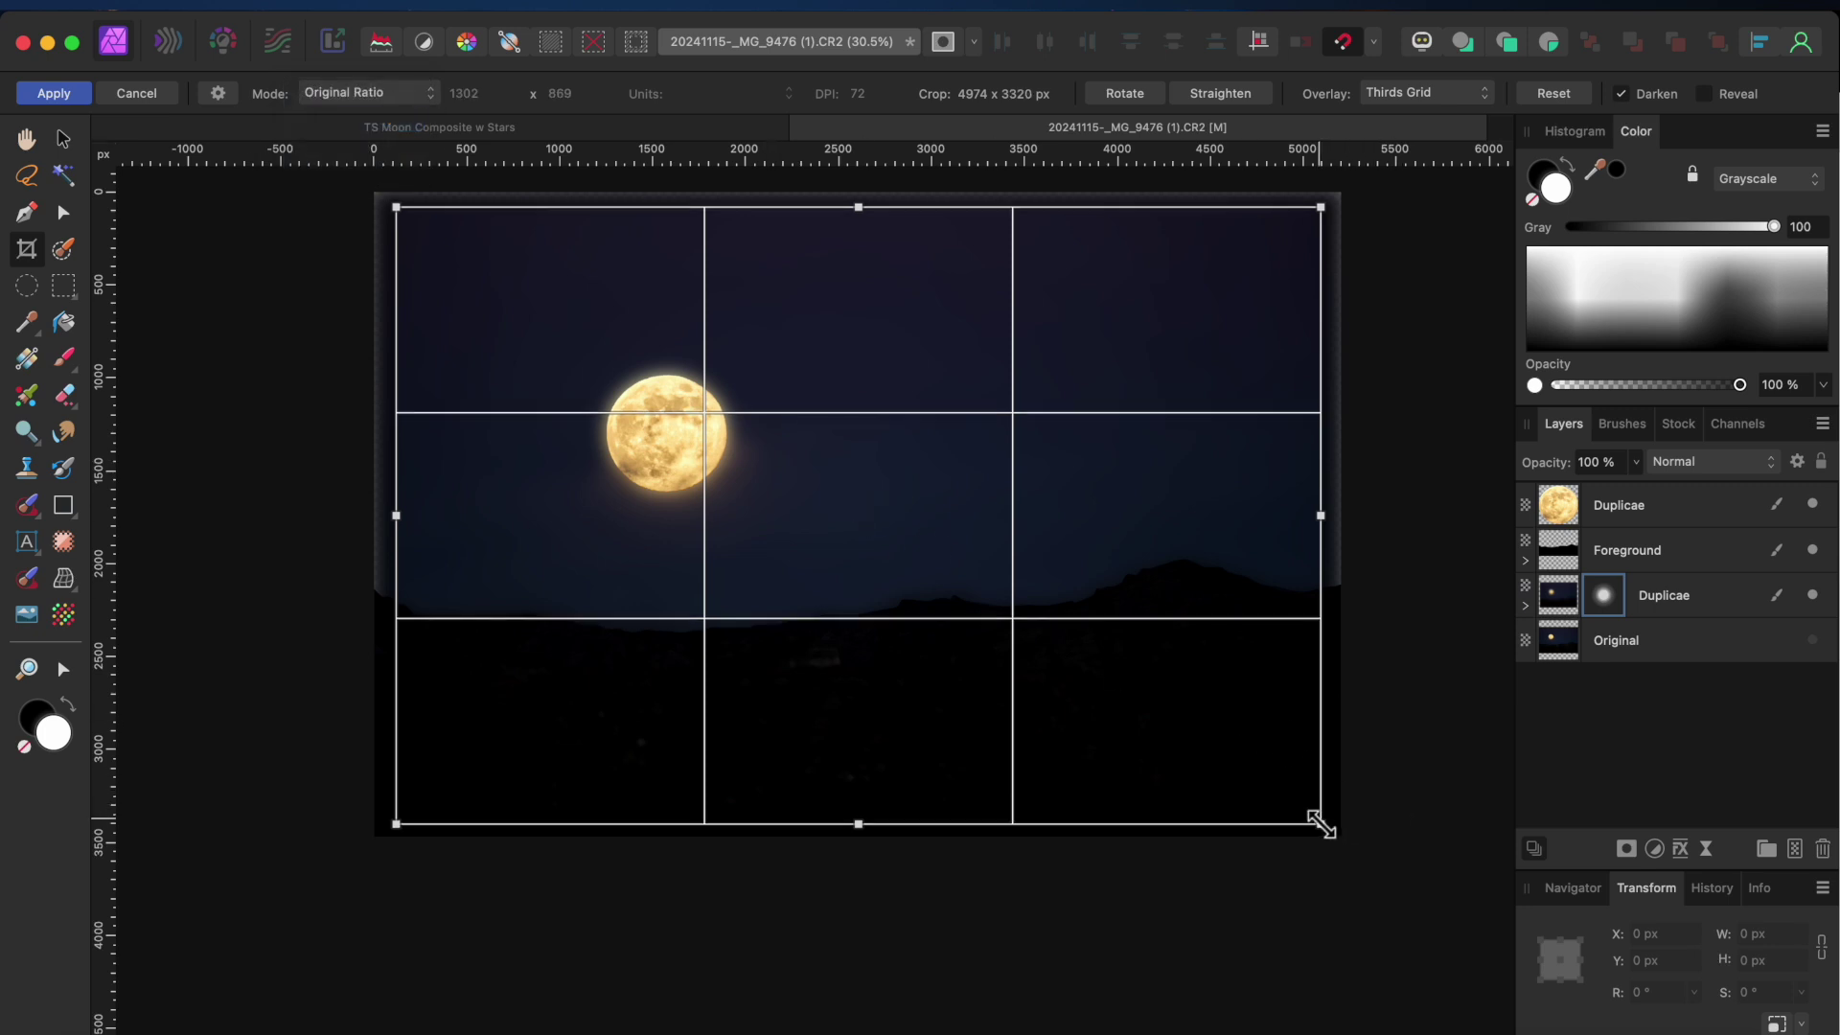
left_click_drag(1321, 824, 1298, 809)
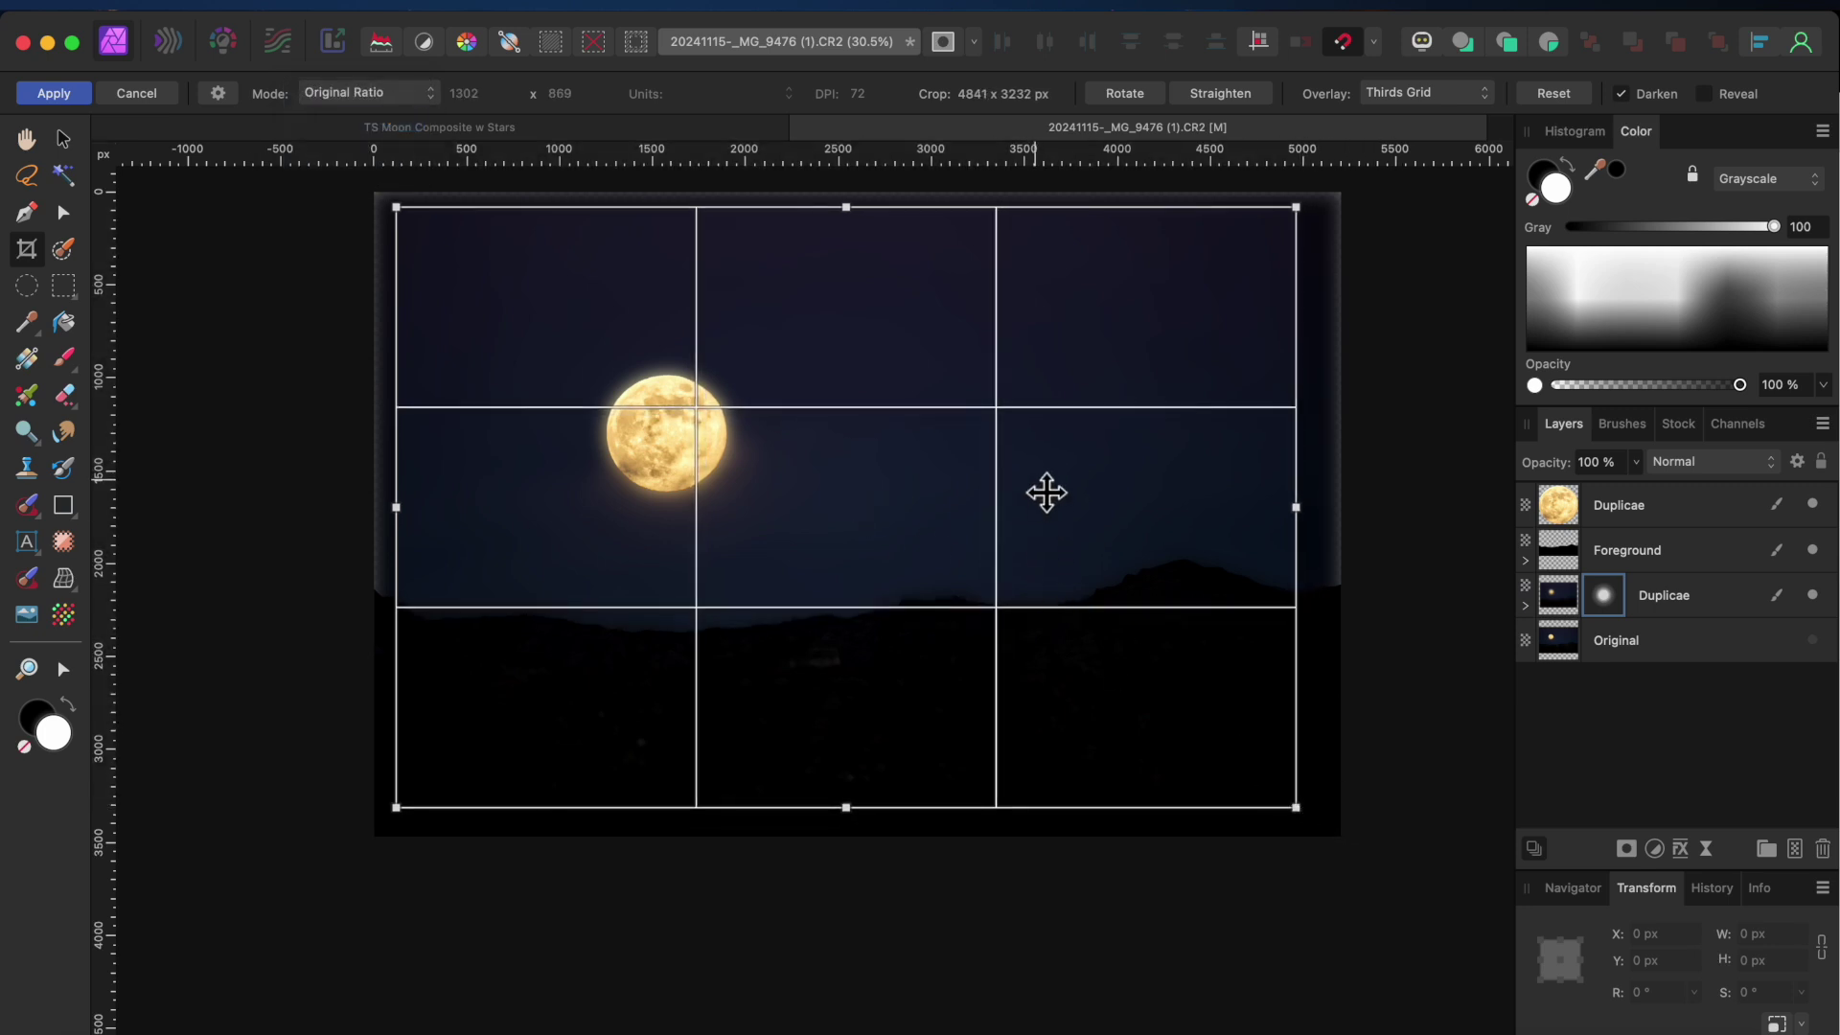
left_click_drag(1300, 217, 1250, 266)
left_click_drag(1111, 534, 1107, 533)
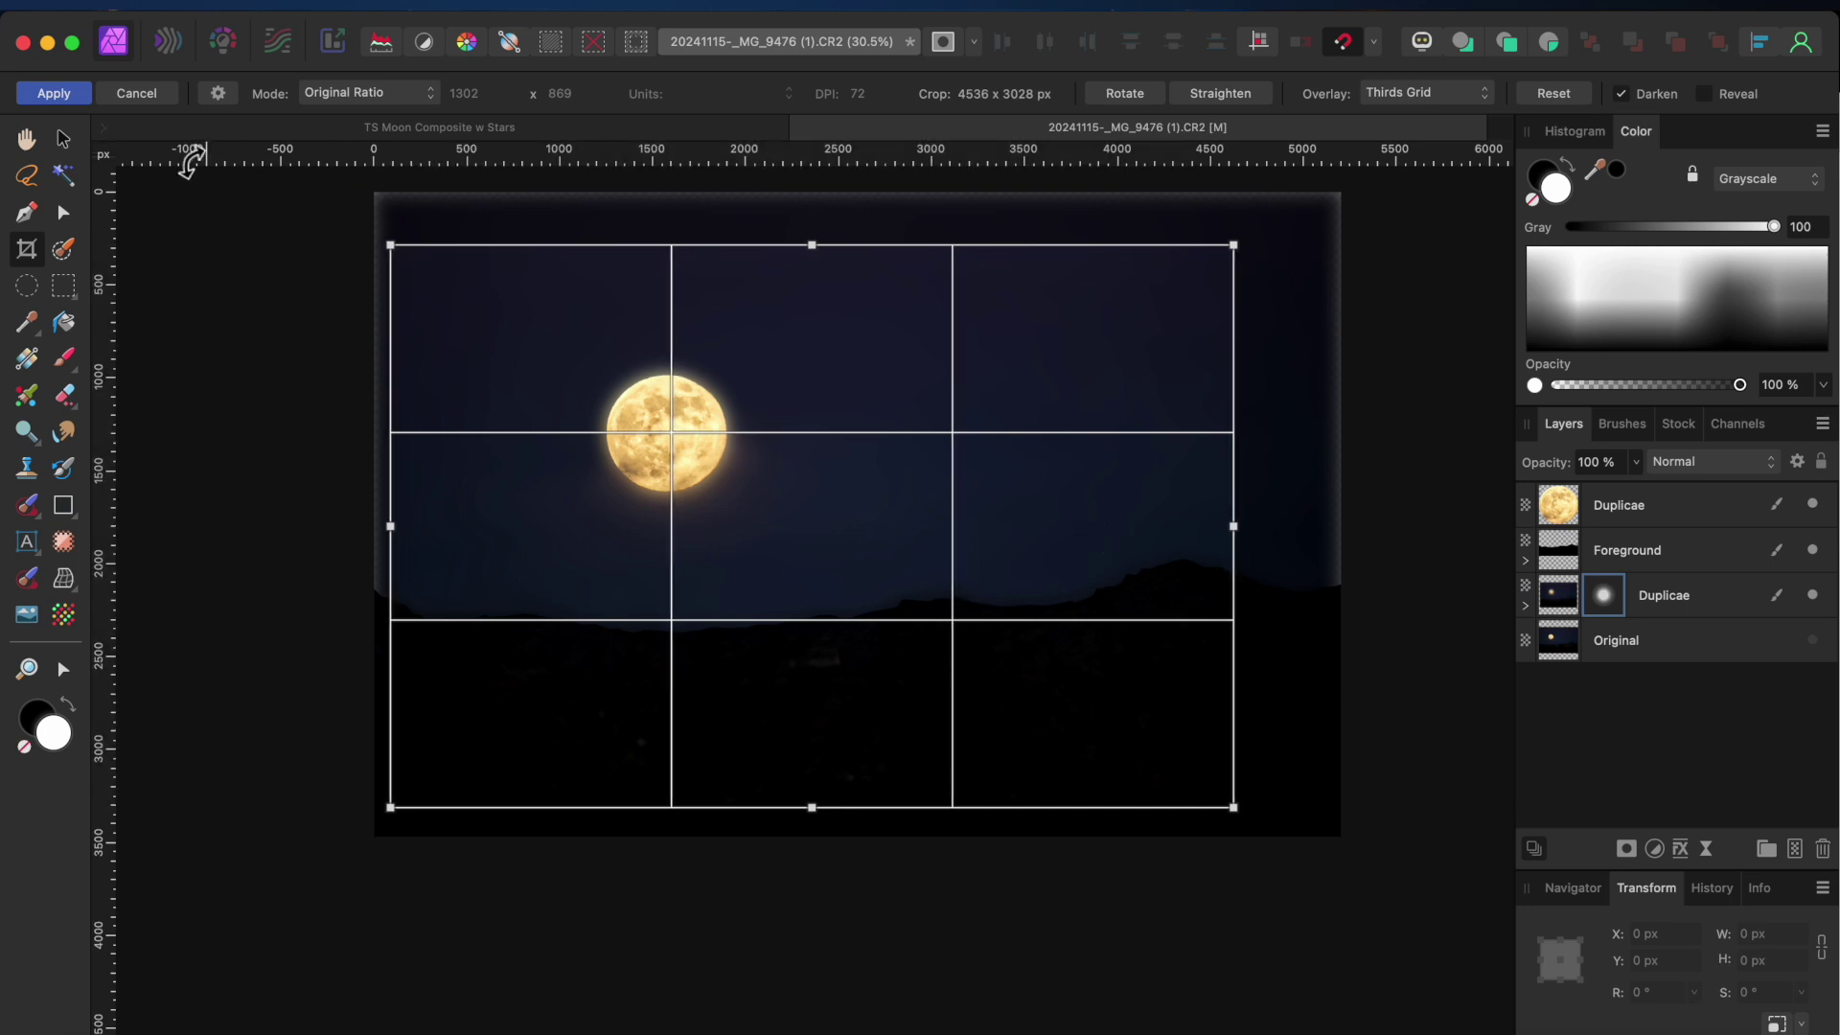
left_click(55, 93)
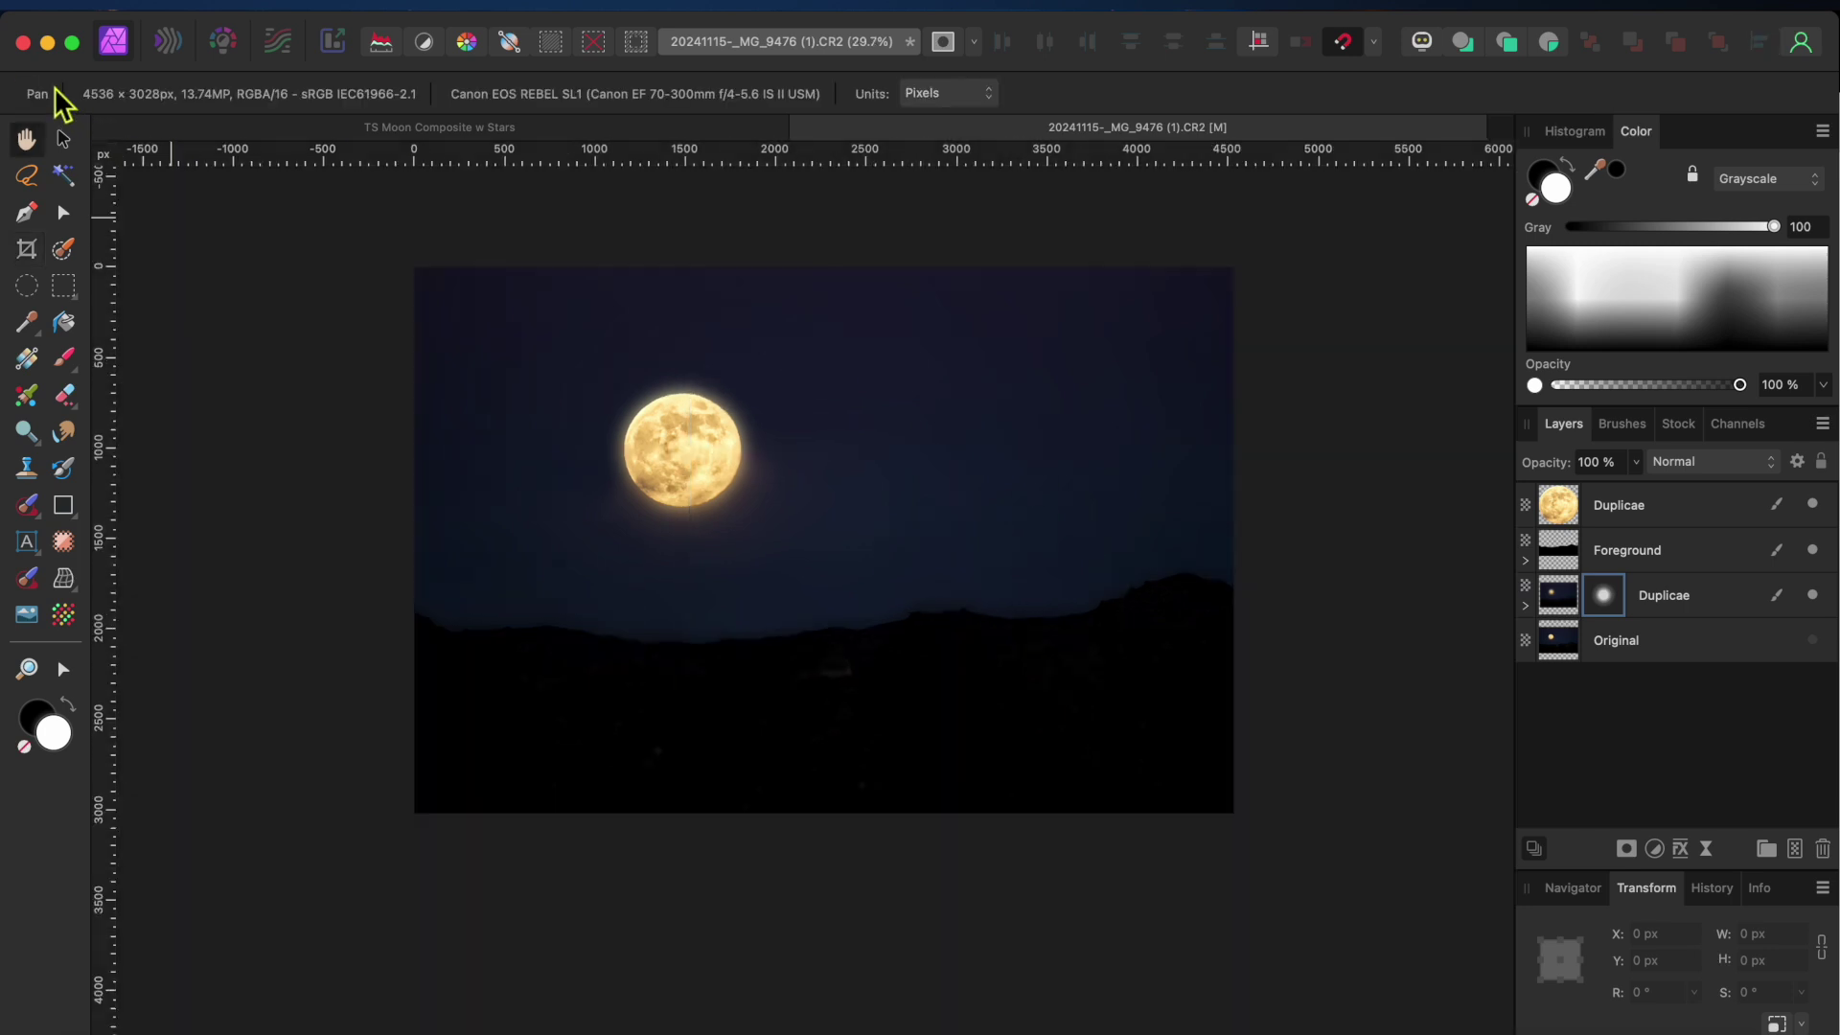
Select the lower Duplicae layer, then choose the Pexels star-field JPEG from Downloads to place
scroll(924, 576, "up", 5)
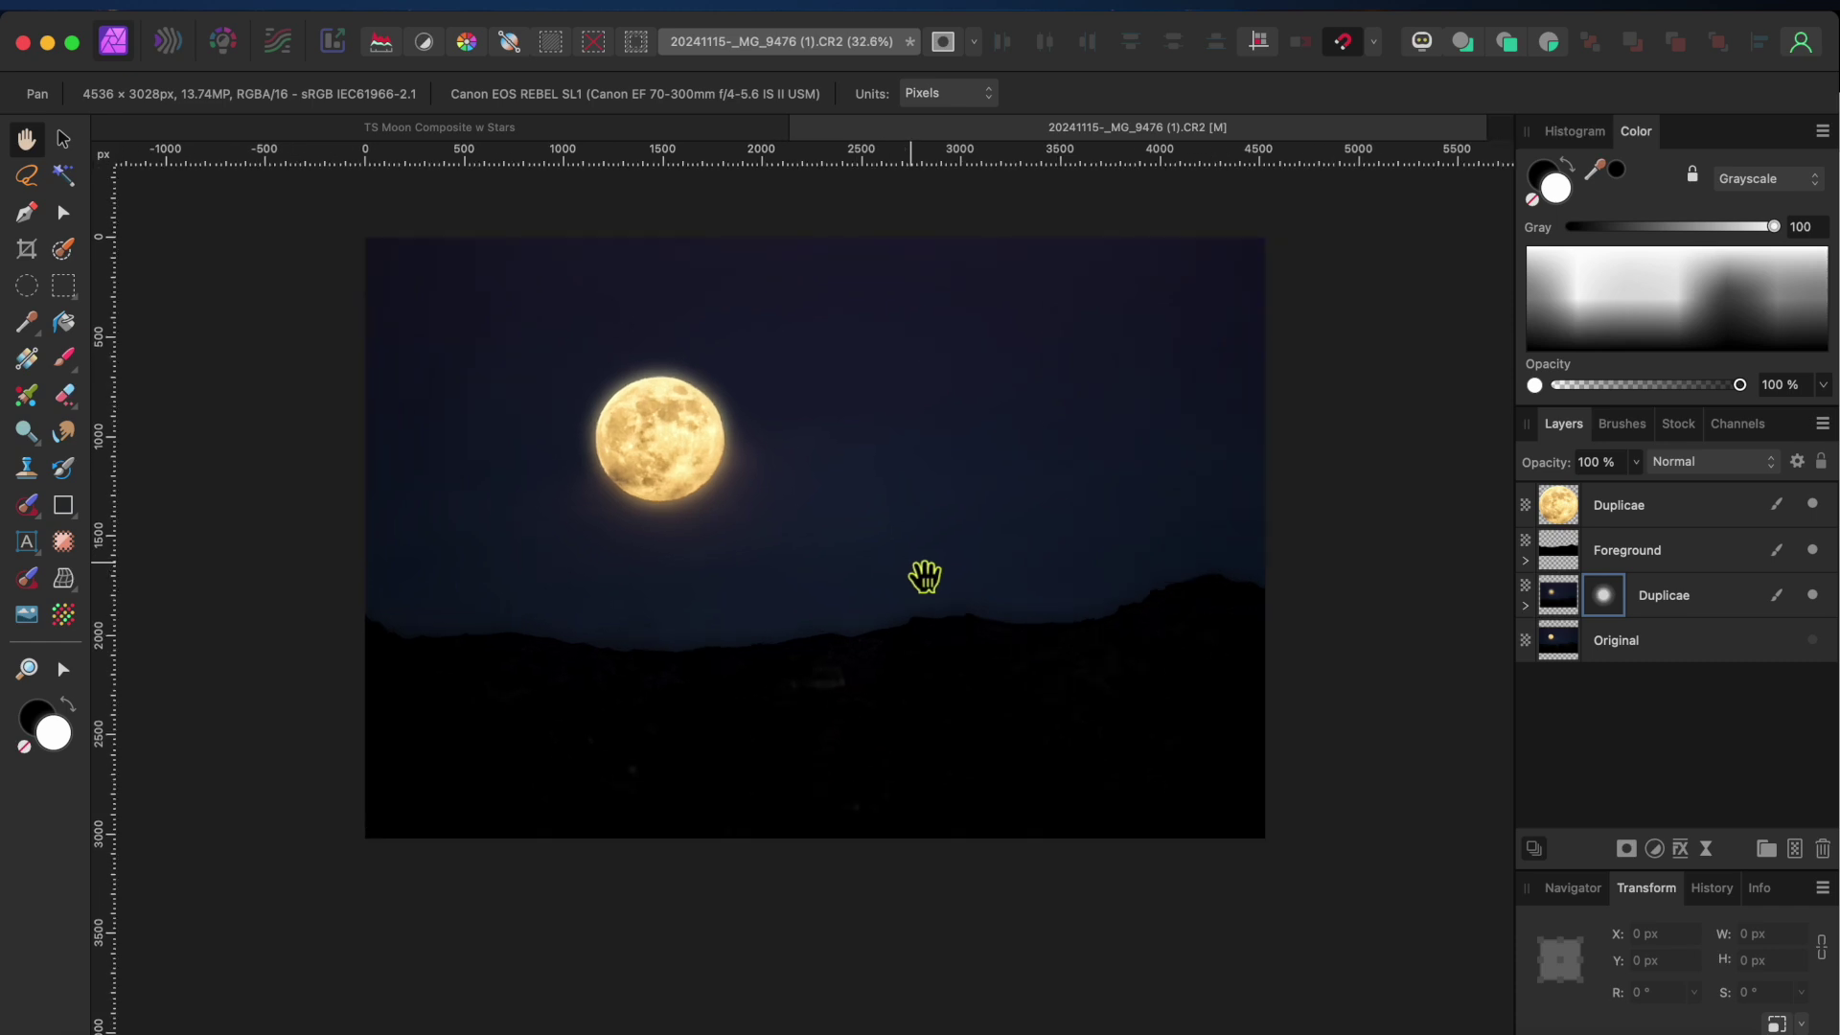
key("v")
left_click(200, 350)
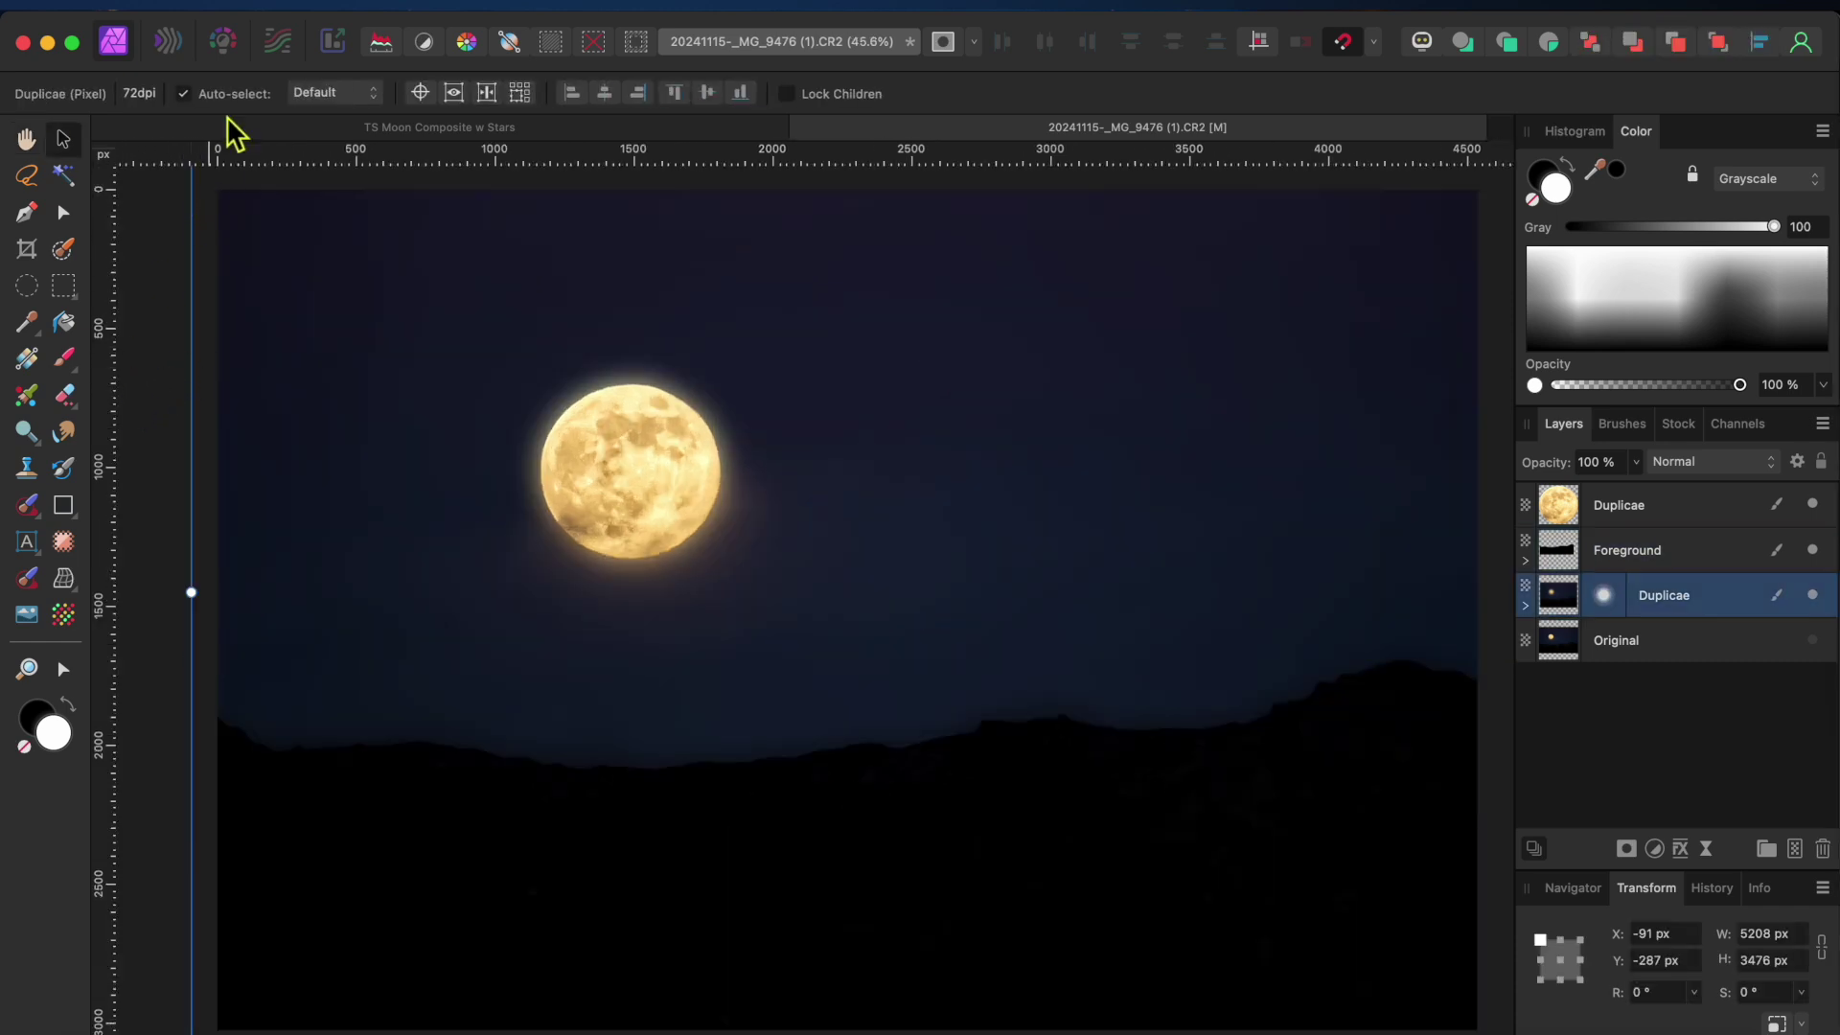
left_click(239, 6)
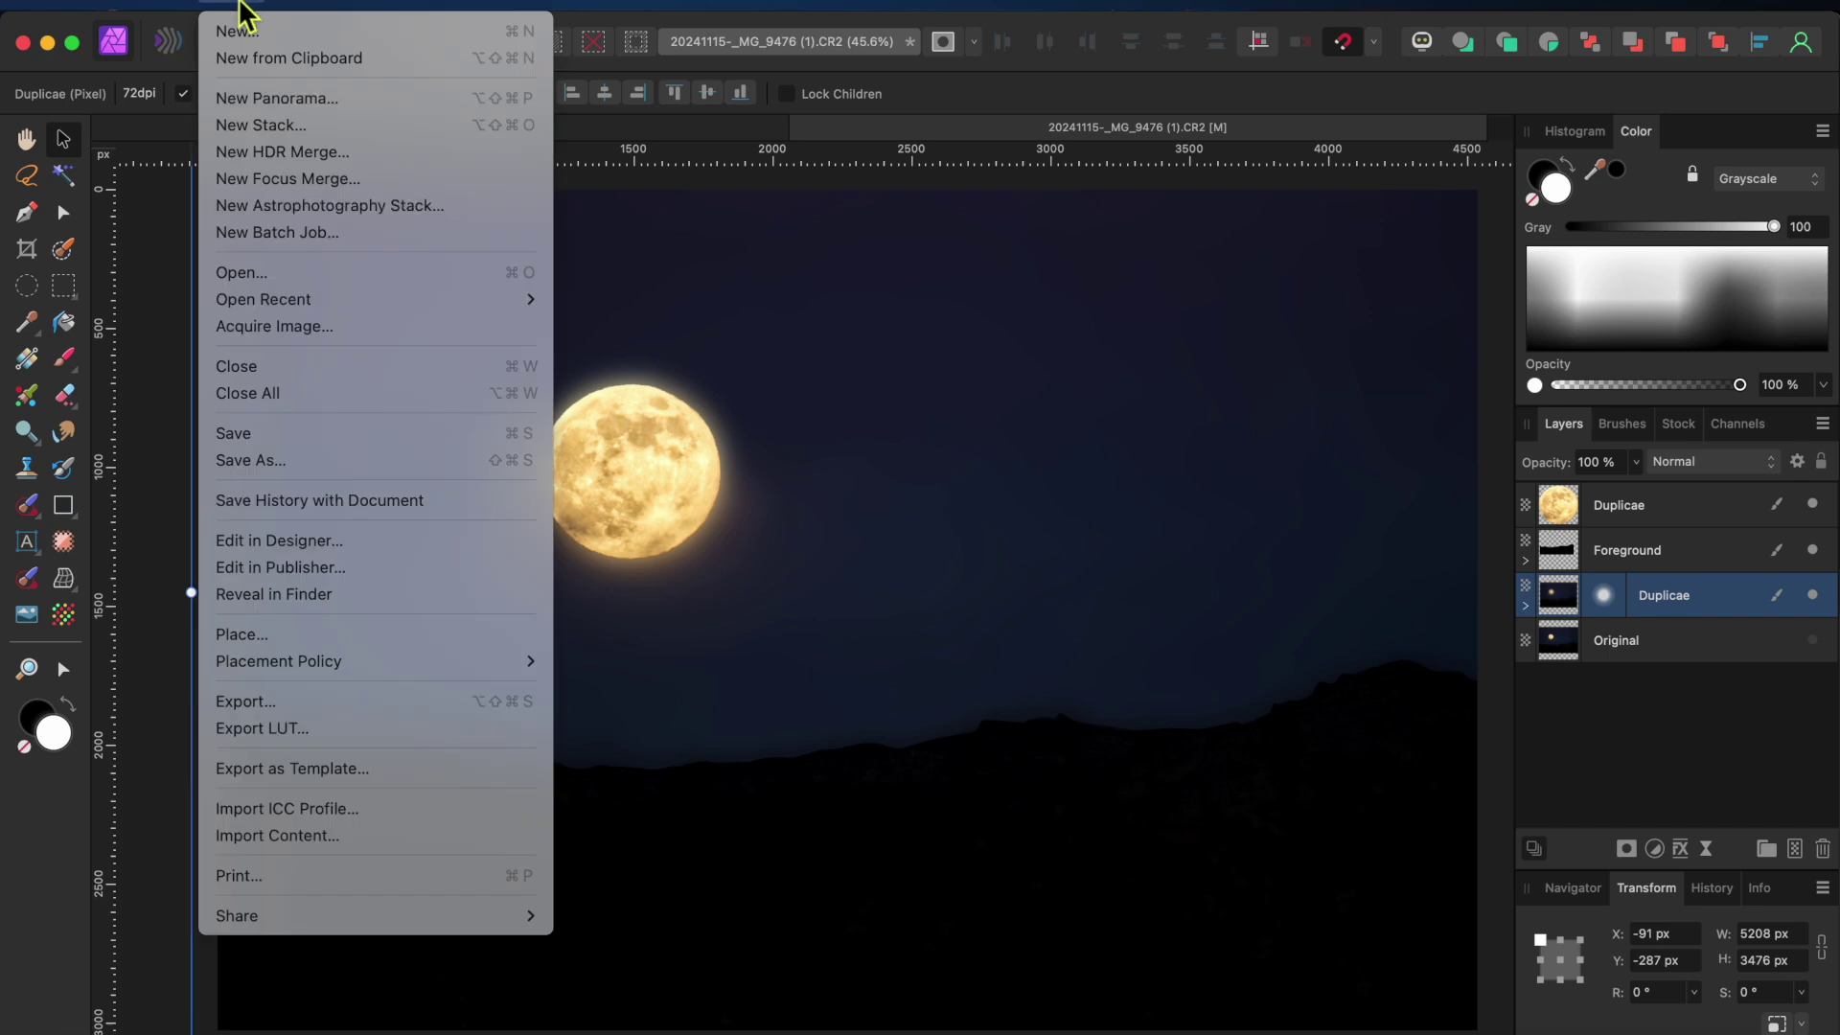
left_click(221, 634)
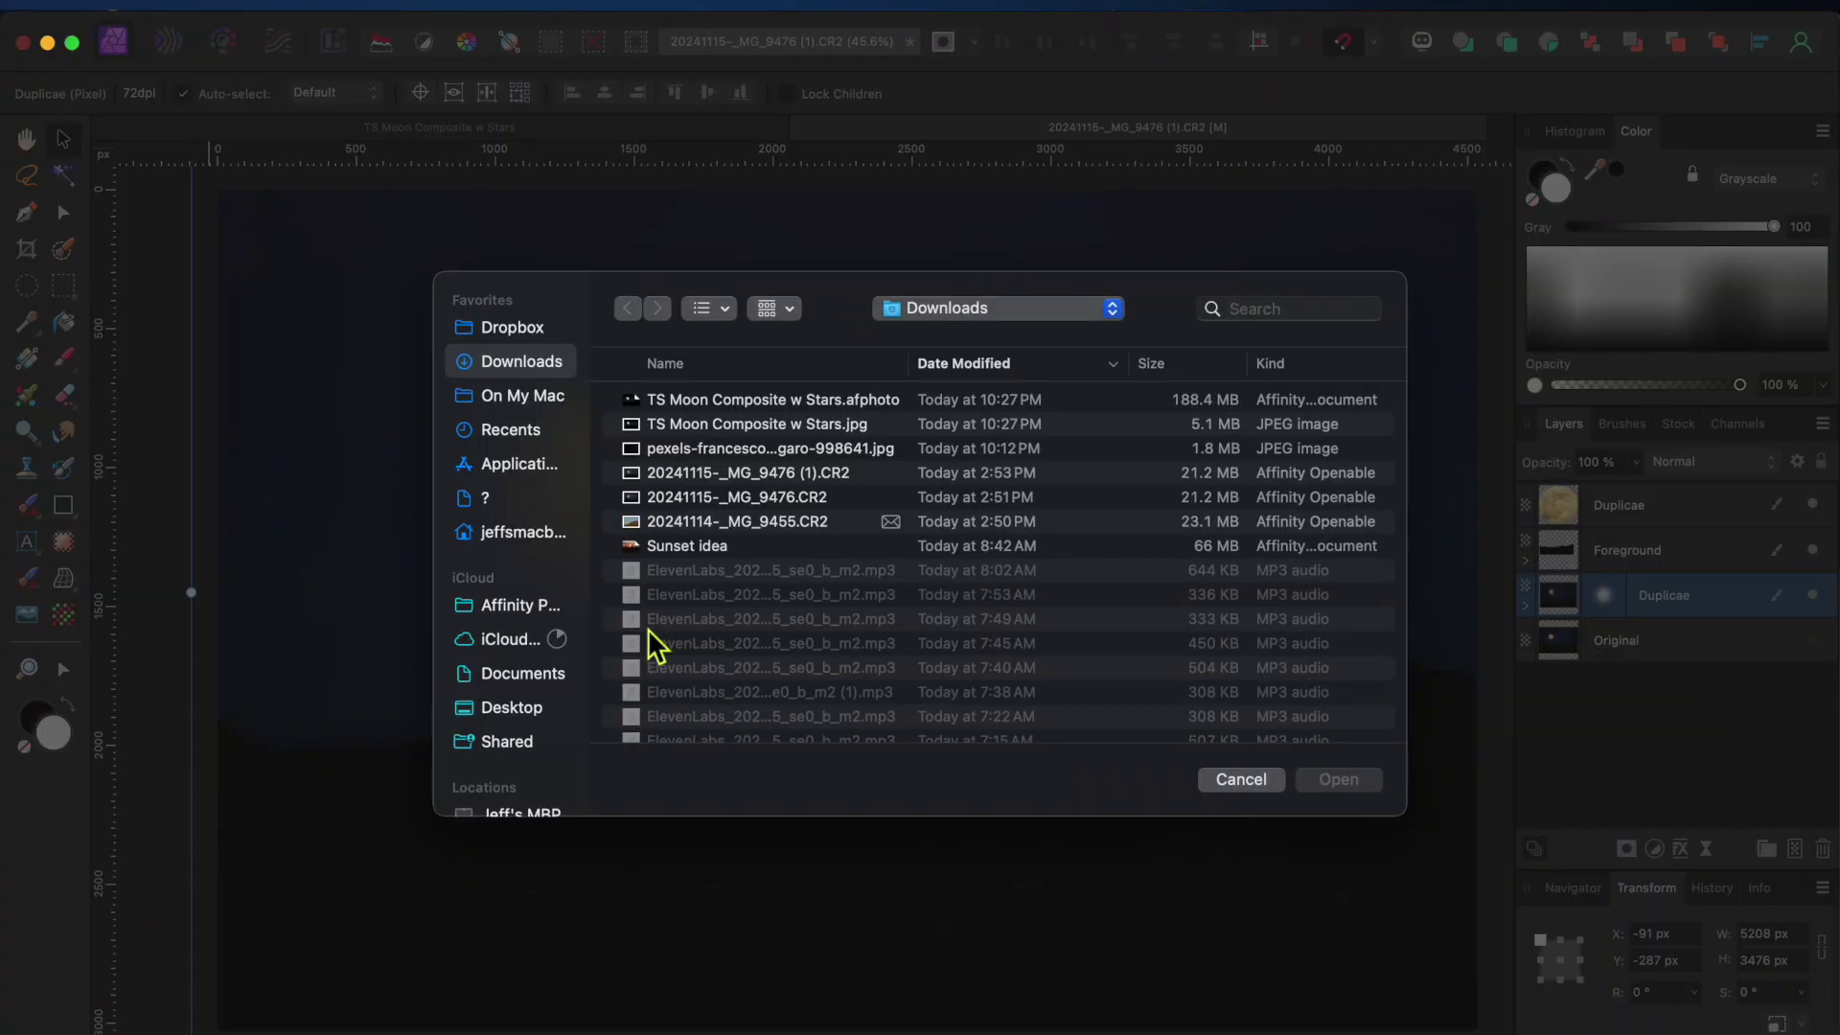
left_click(744, 450)
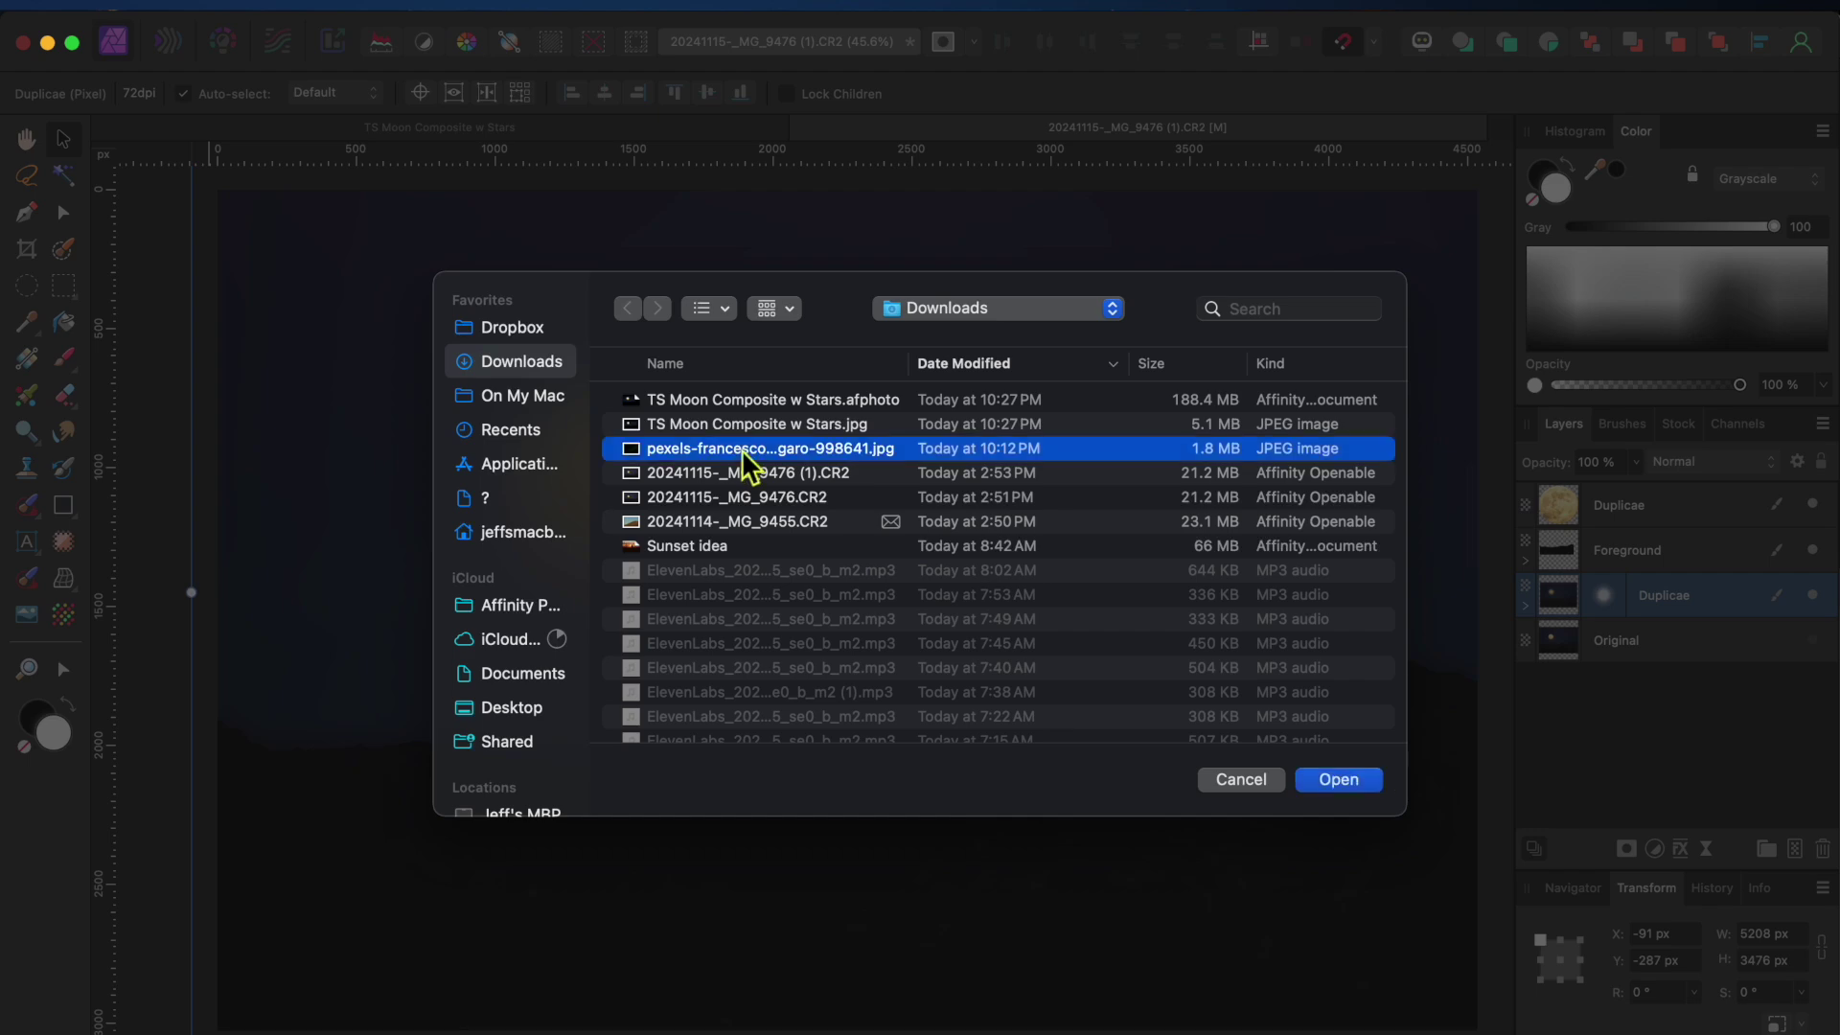
left_click(1342, 780)
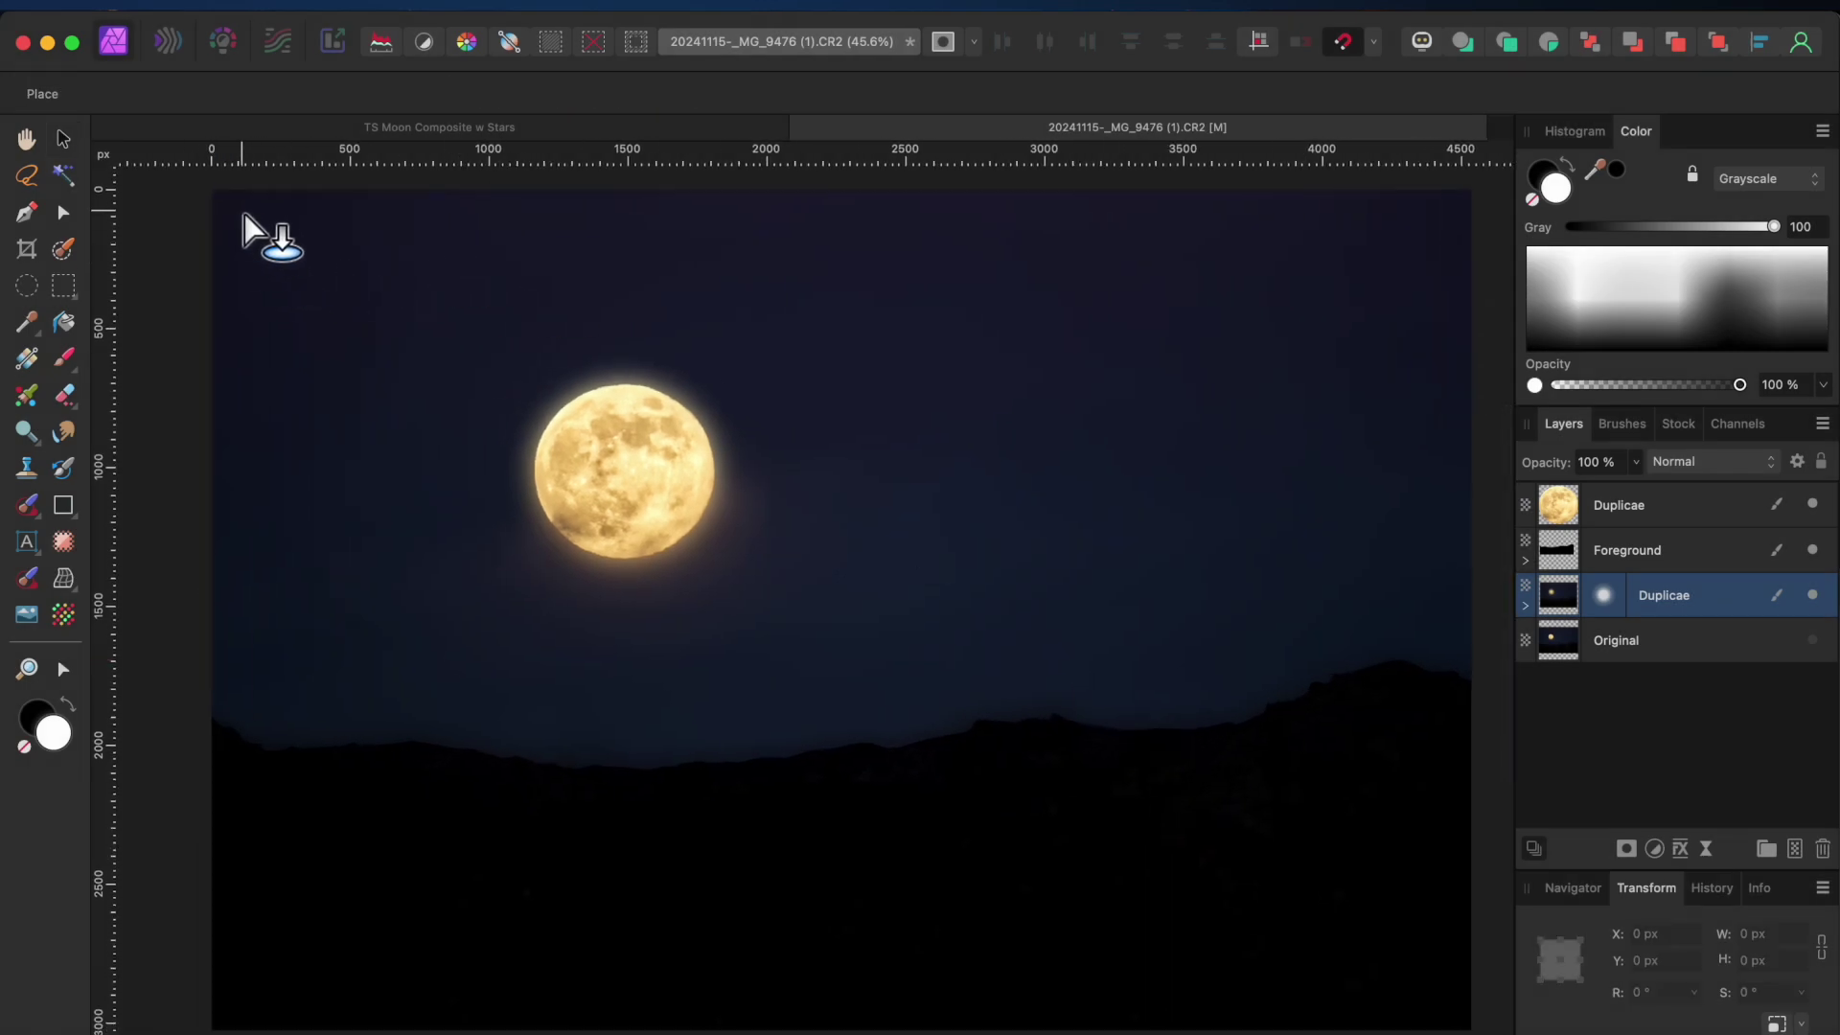
Drag the star-field photo out from the canvas's top-left corner so it covers the whole canvas
left_click_drag(225, 201, 1474, 1009)
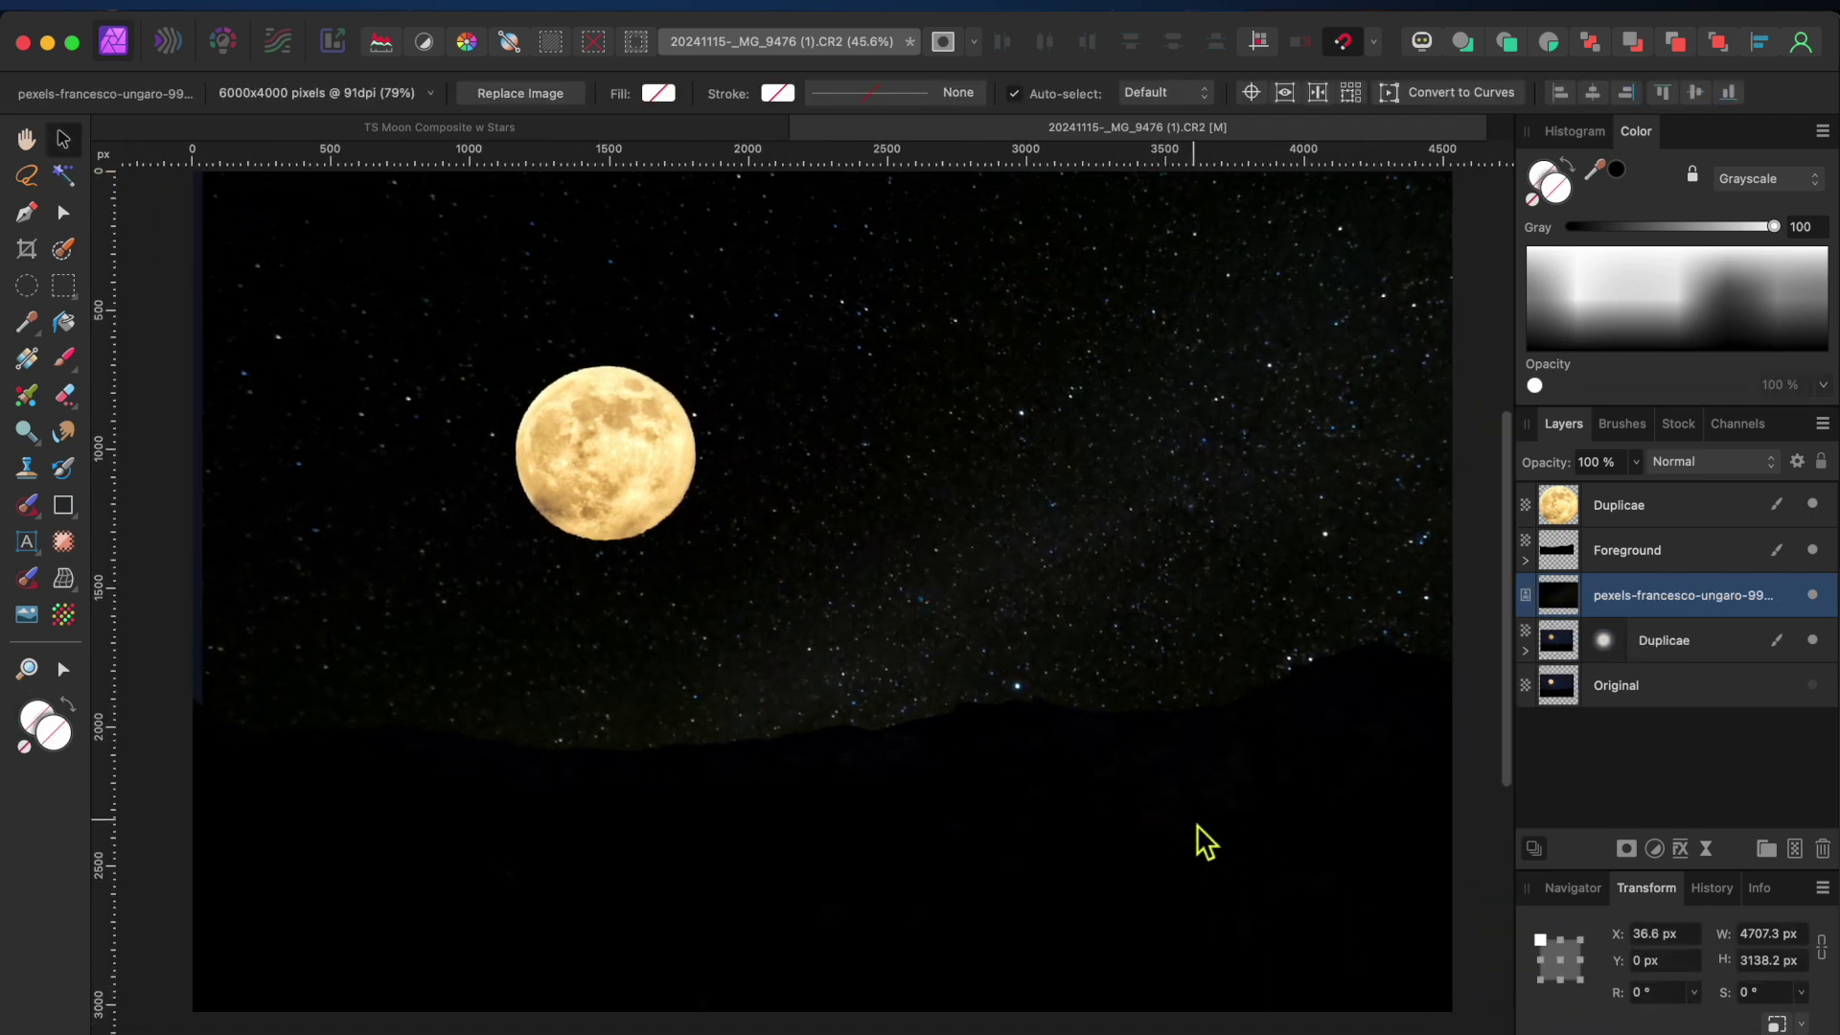
scroll(1180, 826, "down", 3)
scroll(1181, 842, "right", 2)
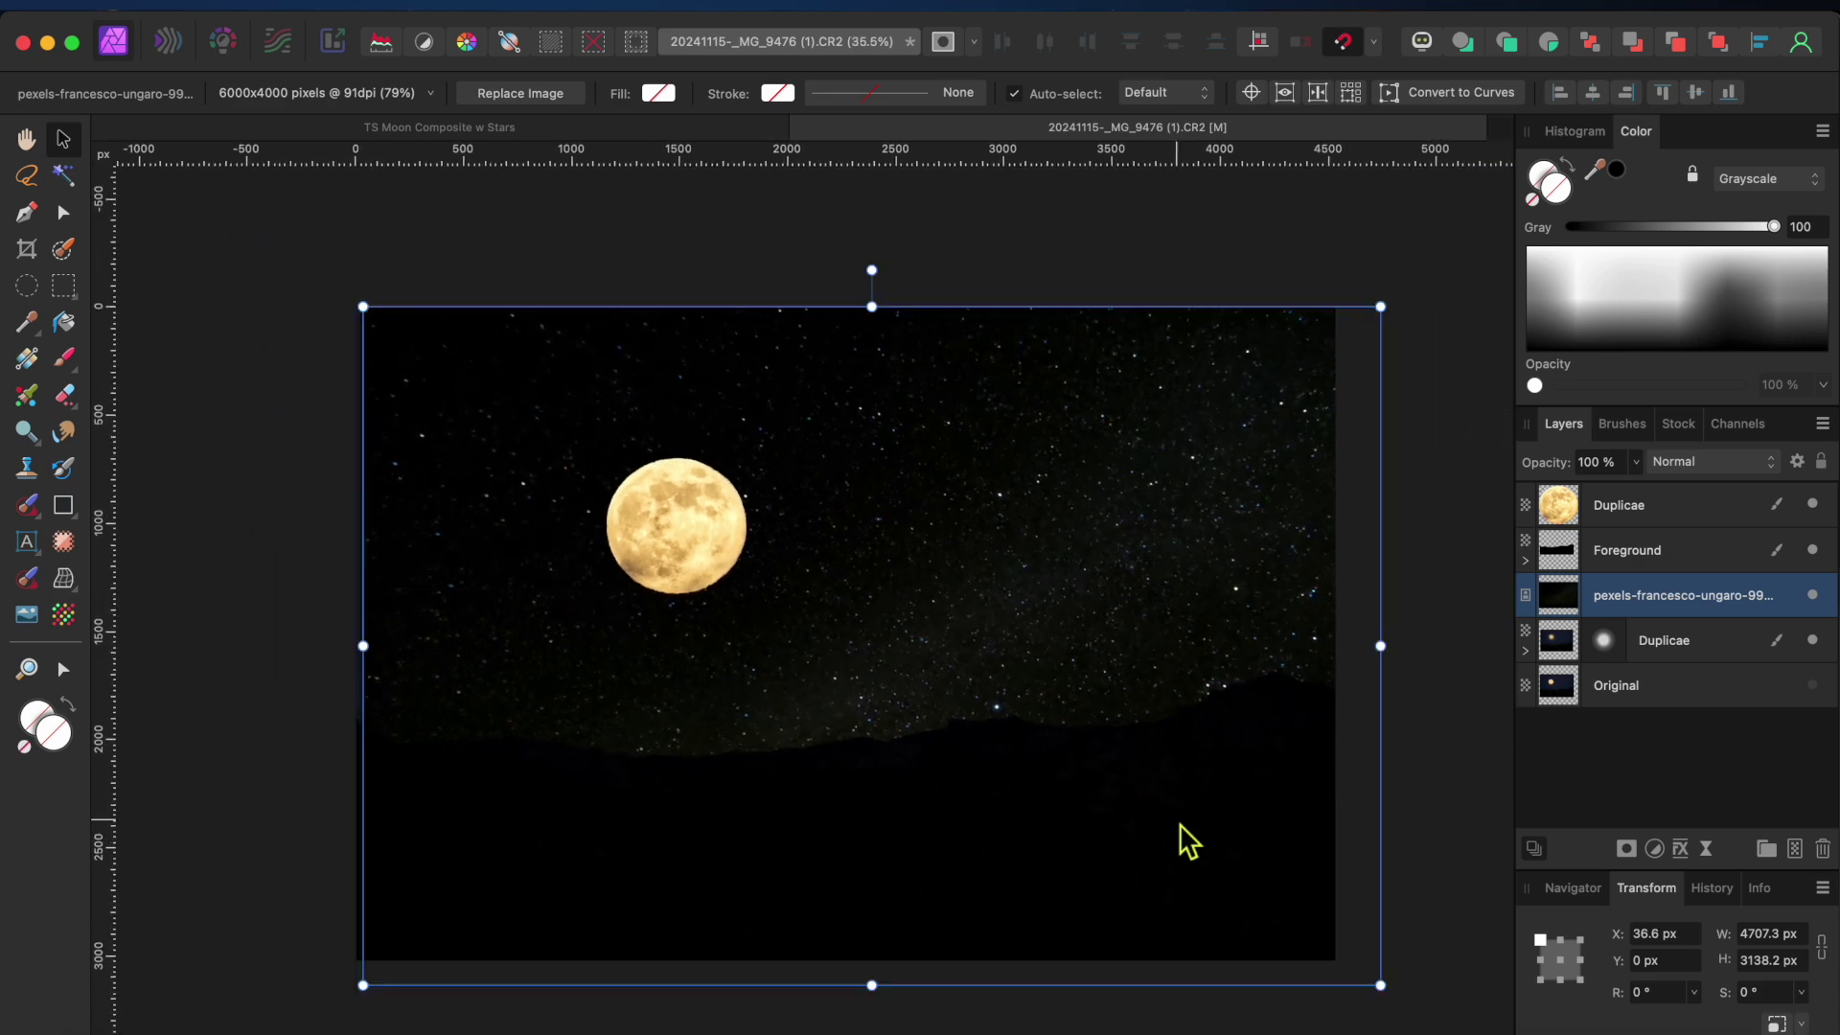
scroll(624, 688, "right", 2)
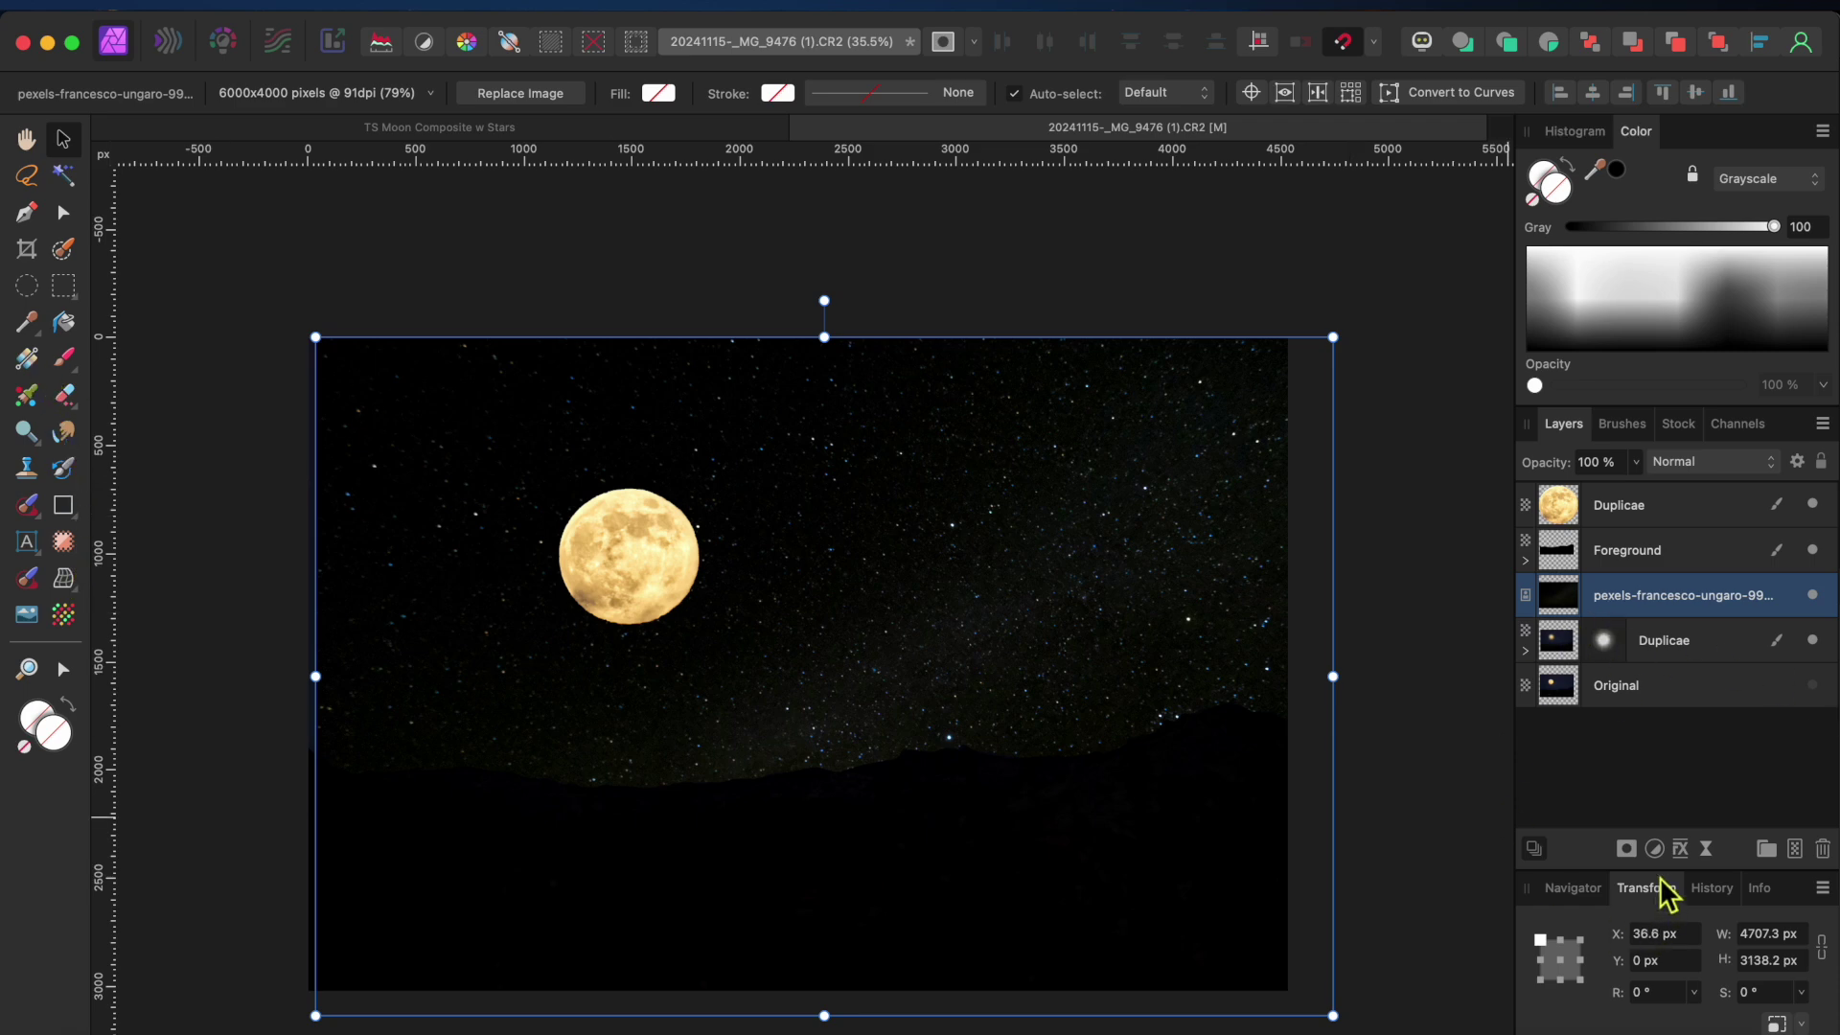
Mask the star layer with a vertical linear gradient, adding a white stop moved slightly upward
left_click(1628, 849)
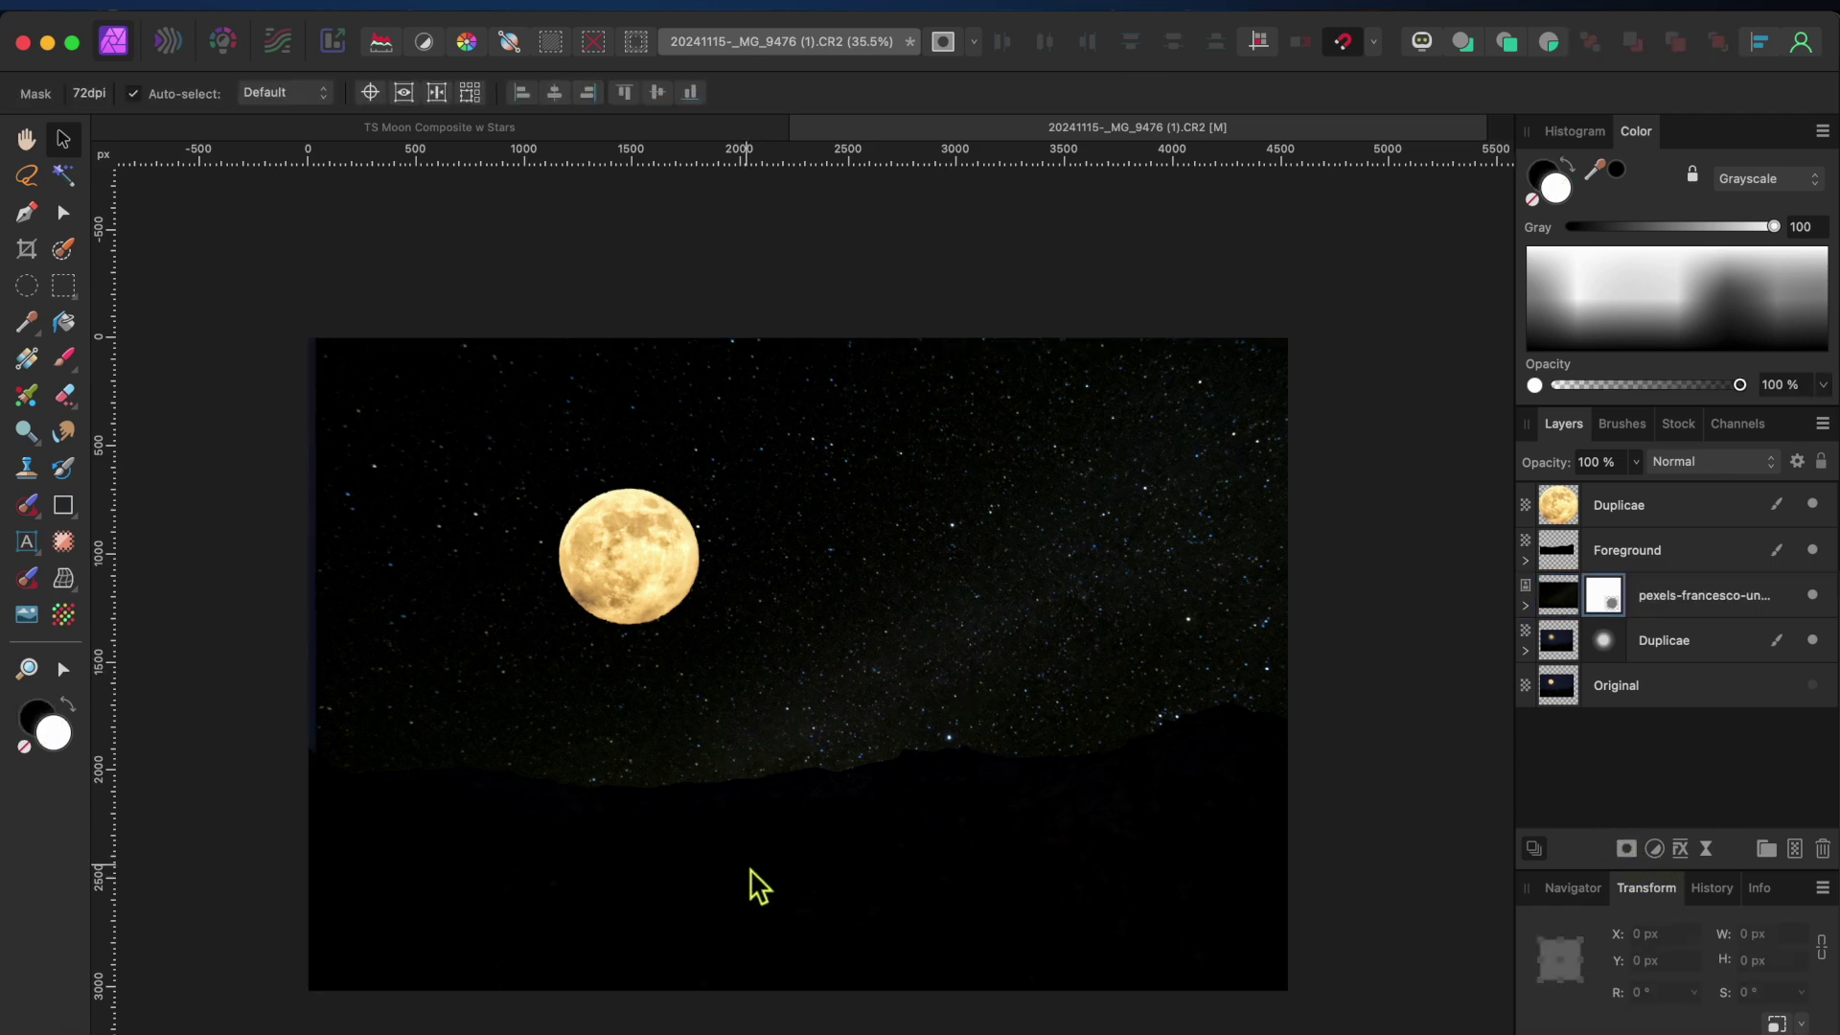
left_click(27, 362)
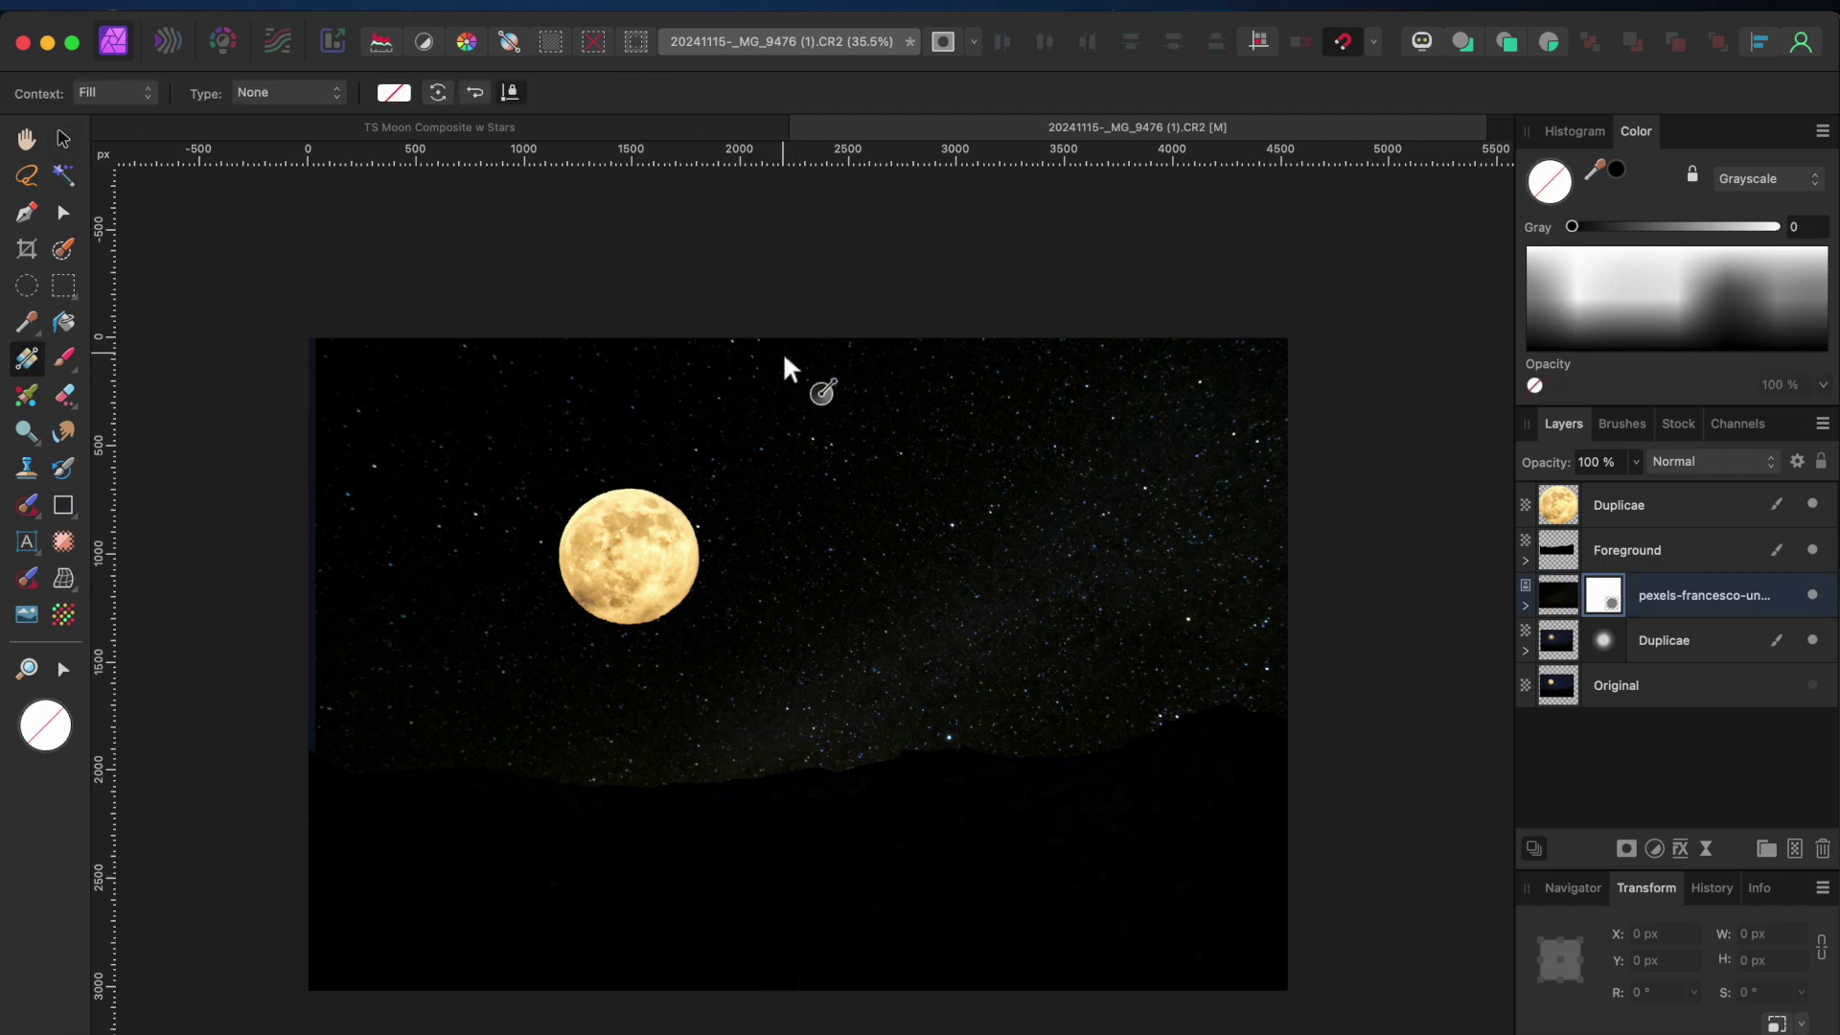
left_click_drag(782, 353, 779, 923)
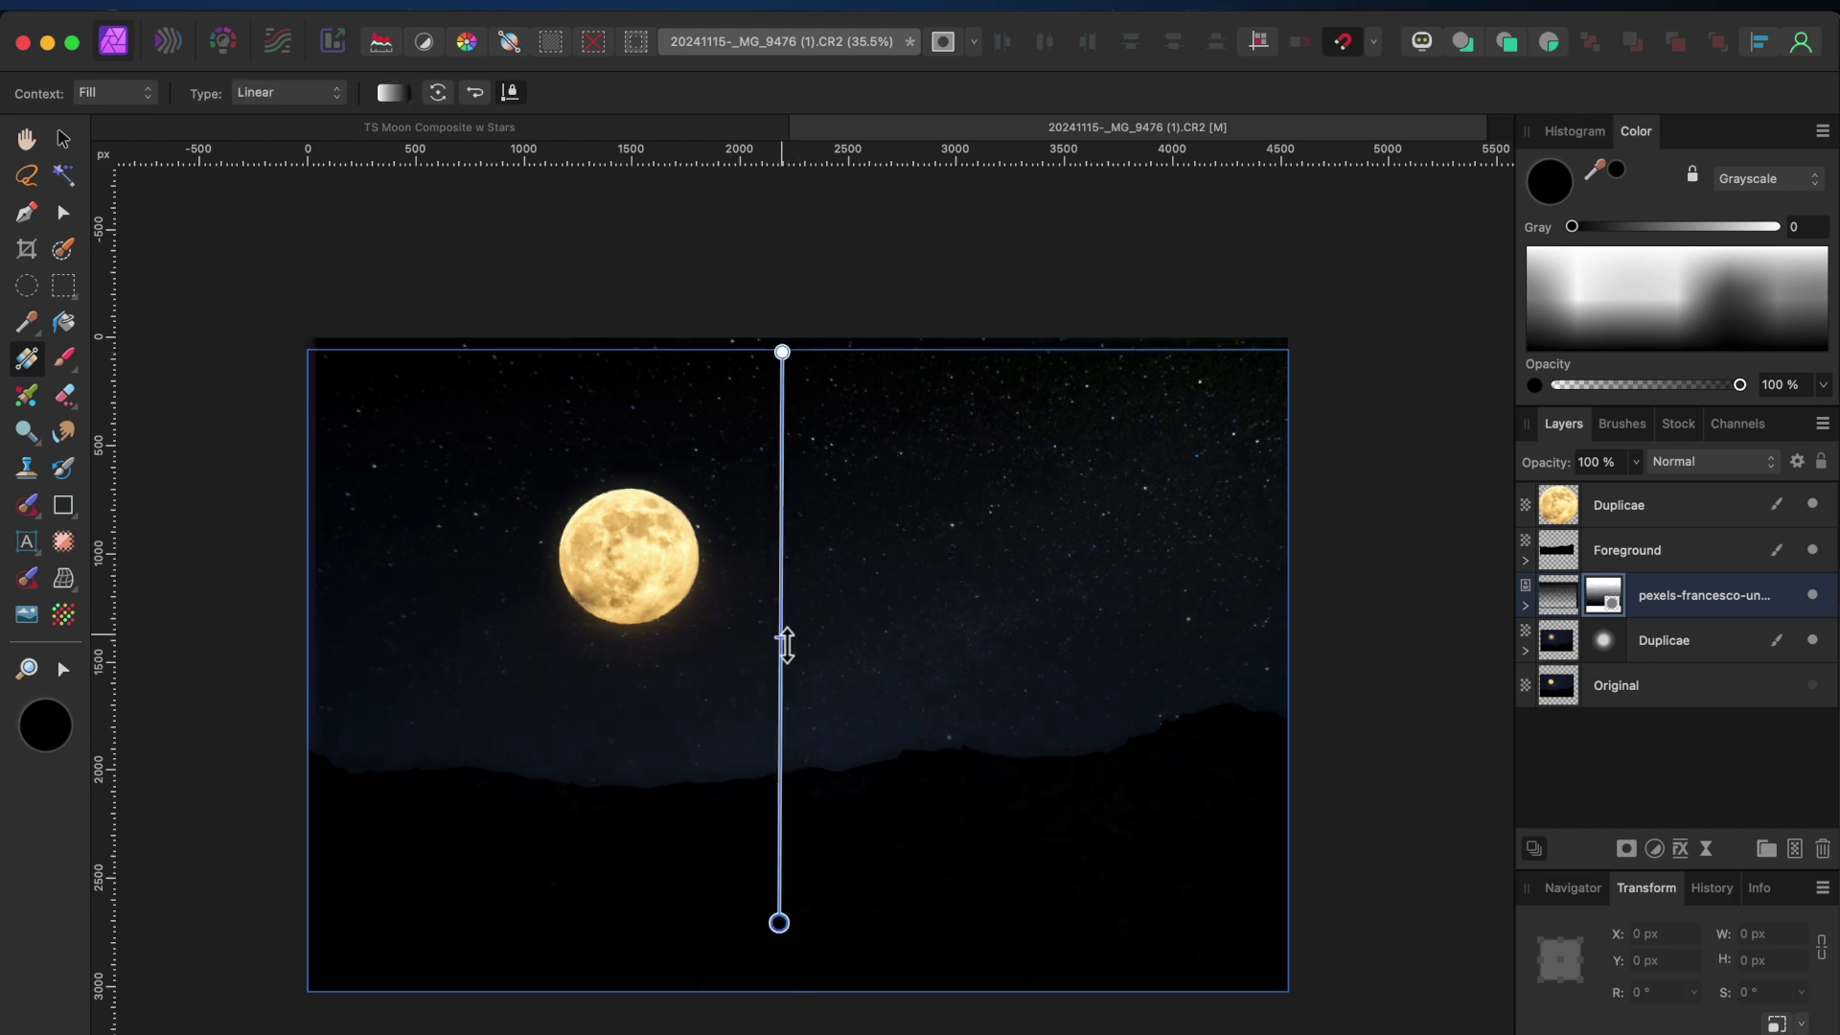
left_click(784, 640)
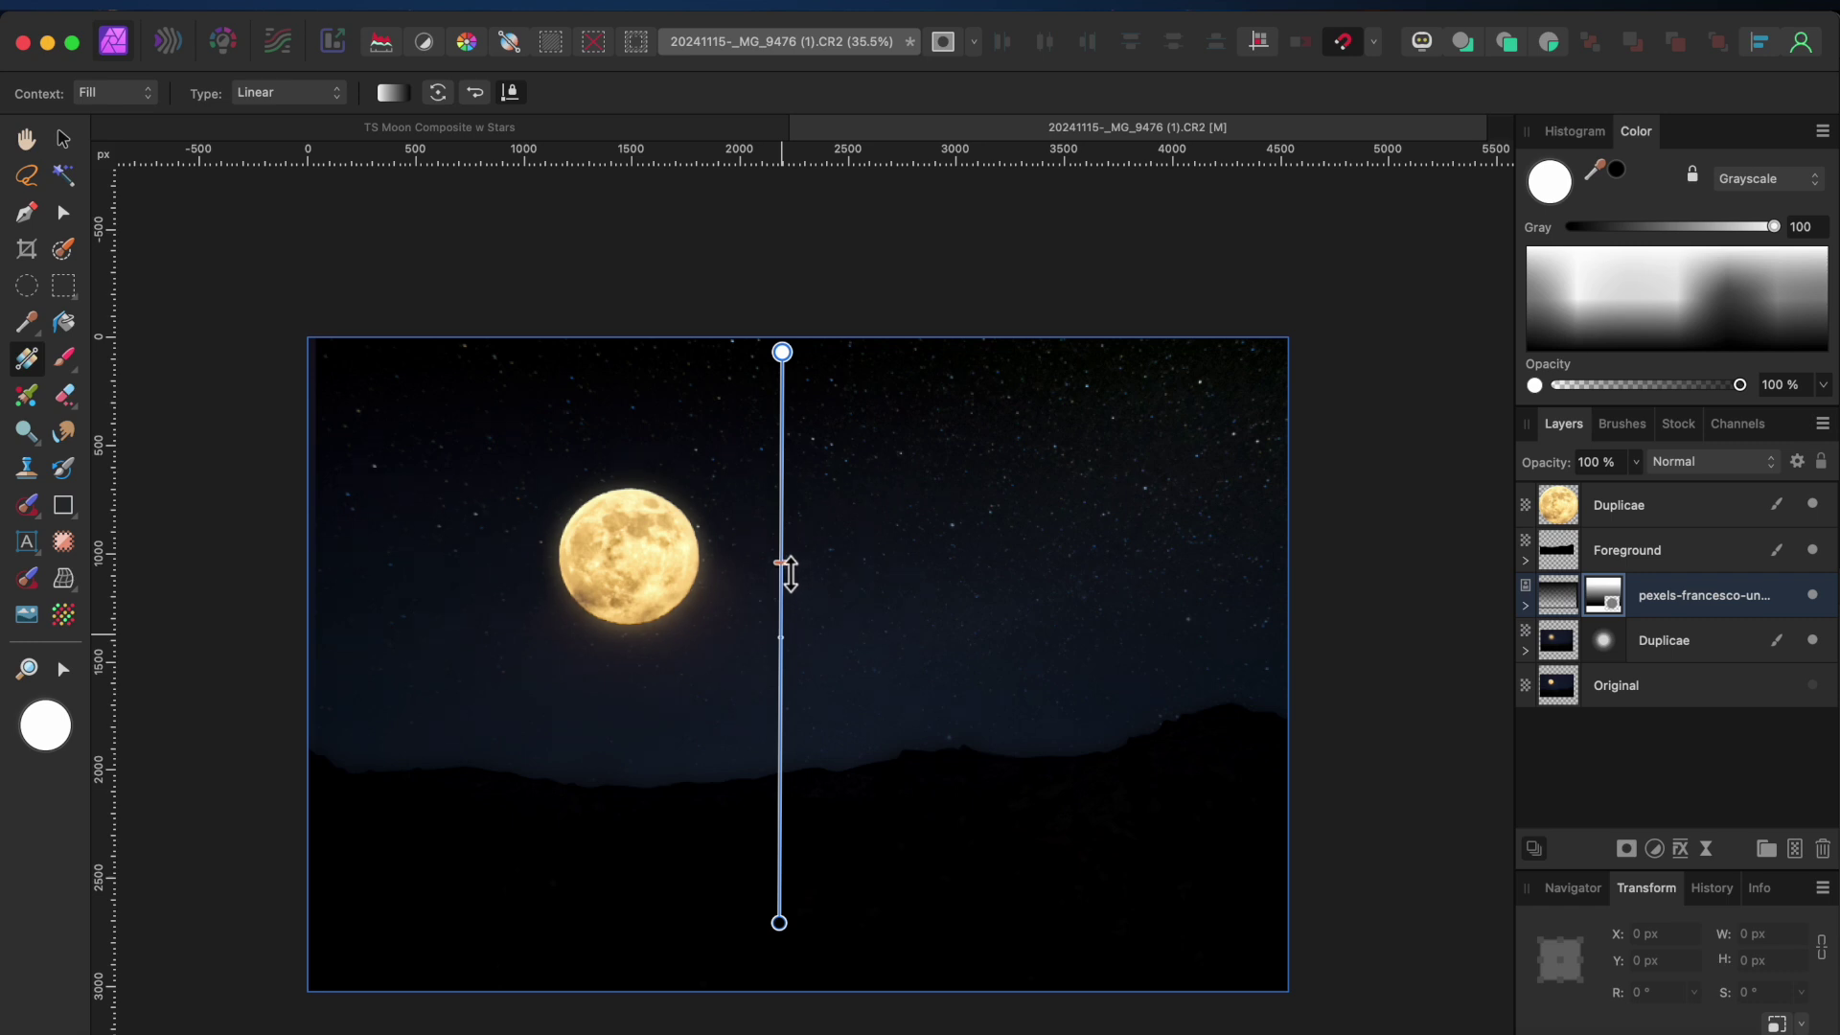
left_click_drag(789, 570, 782, 559)
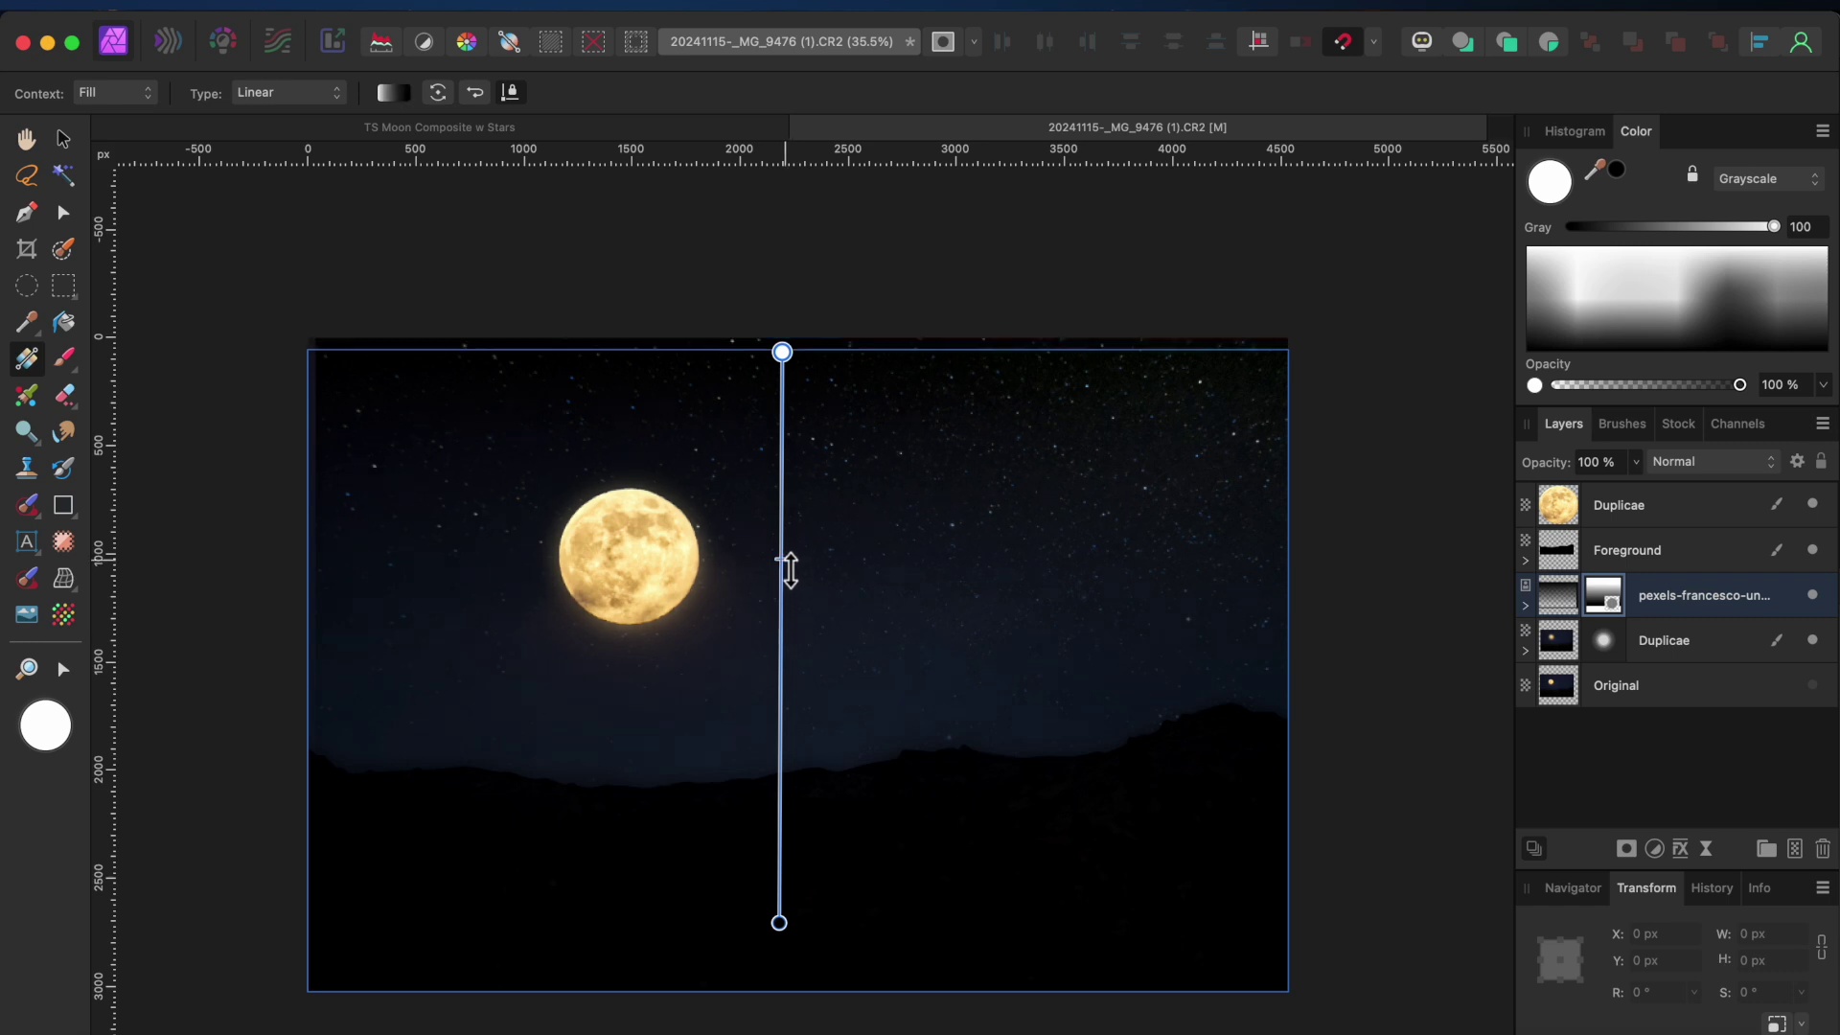
left_click(1641, 522)
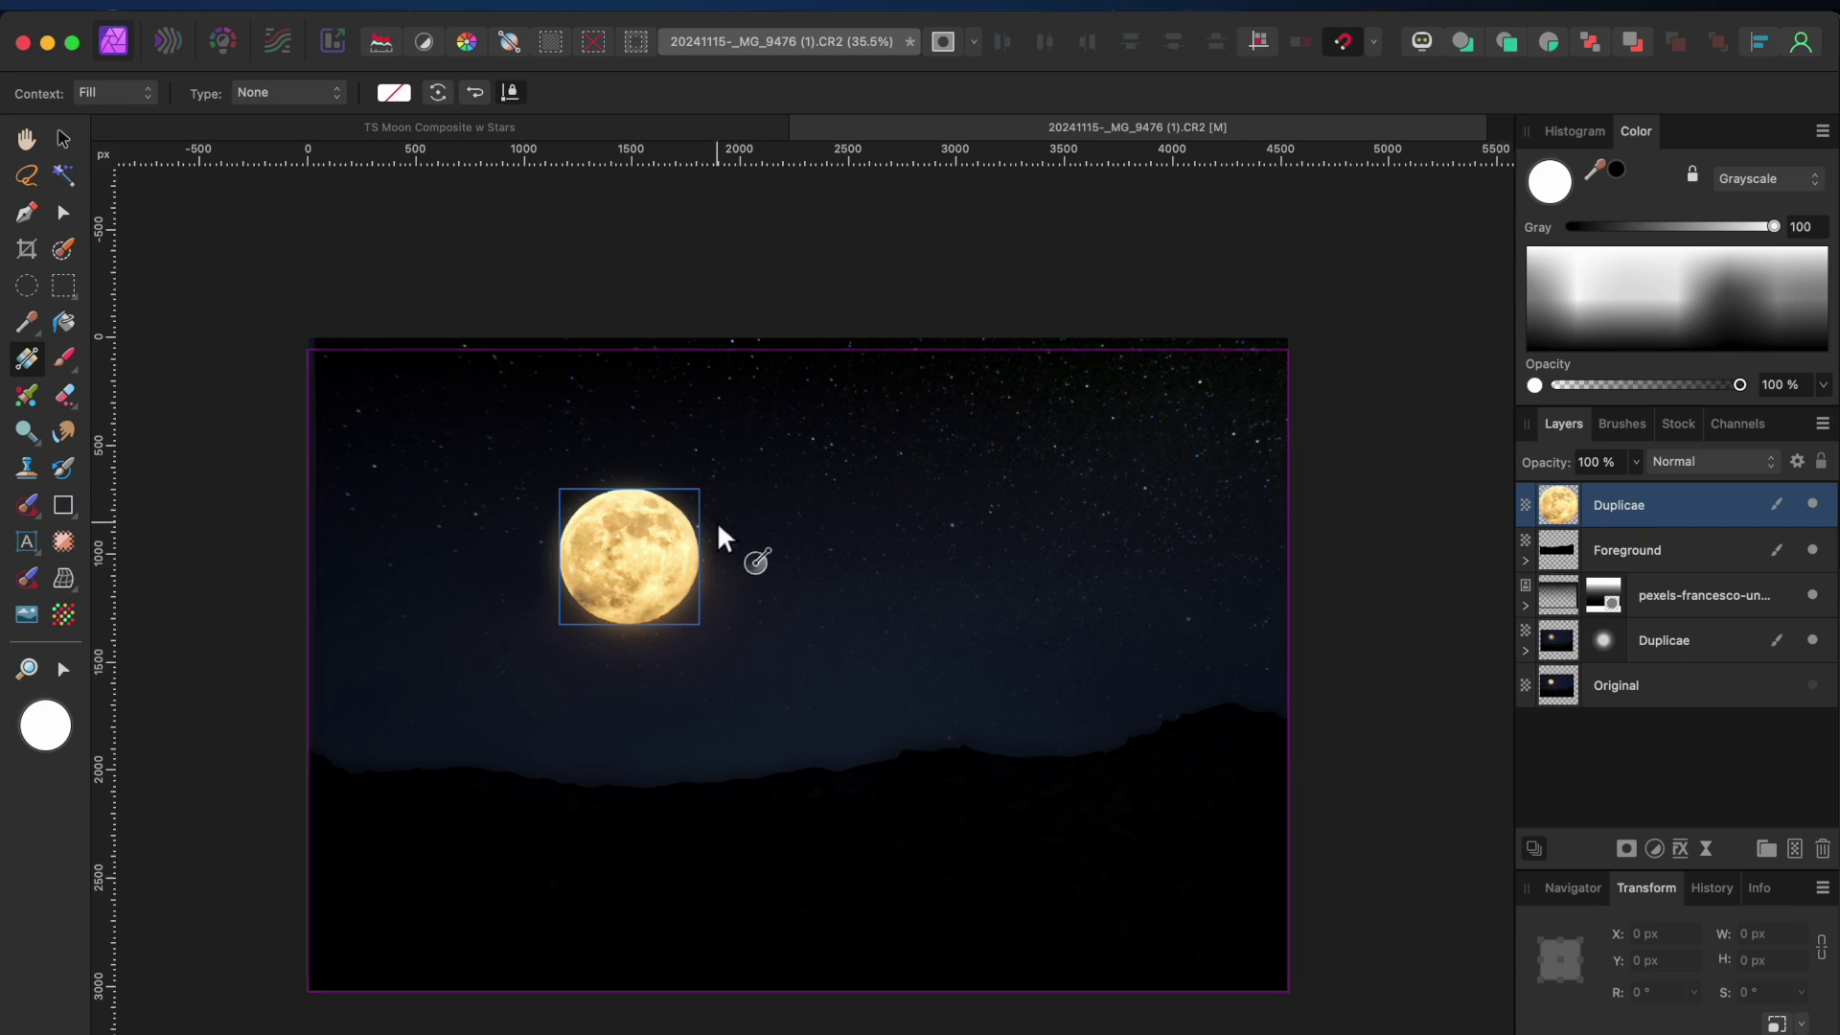
Duplicate the moon layer and enlarge the lower copy to about 768 × 745.4 px
key("super+j")
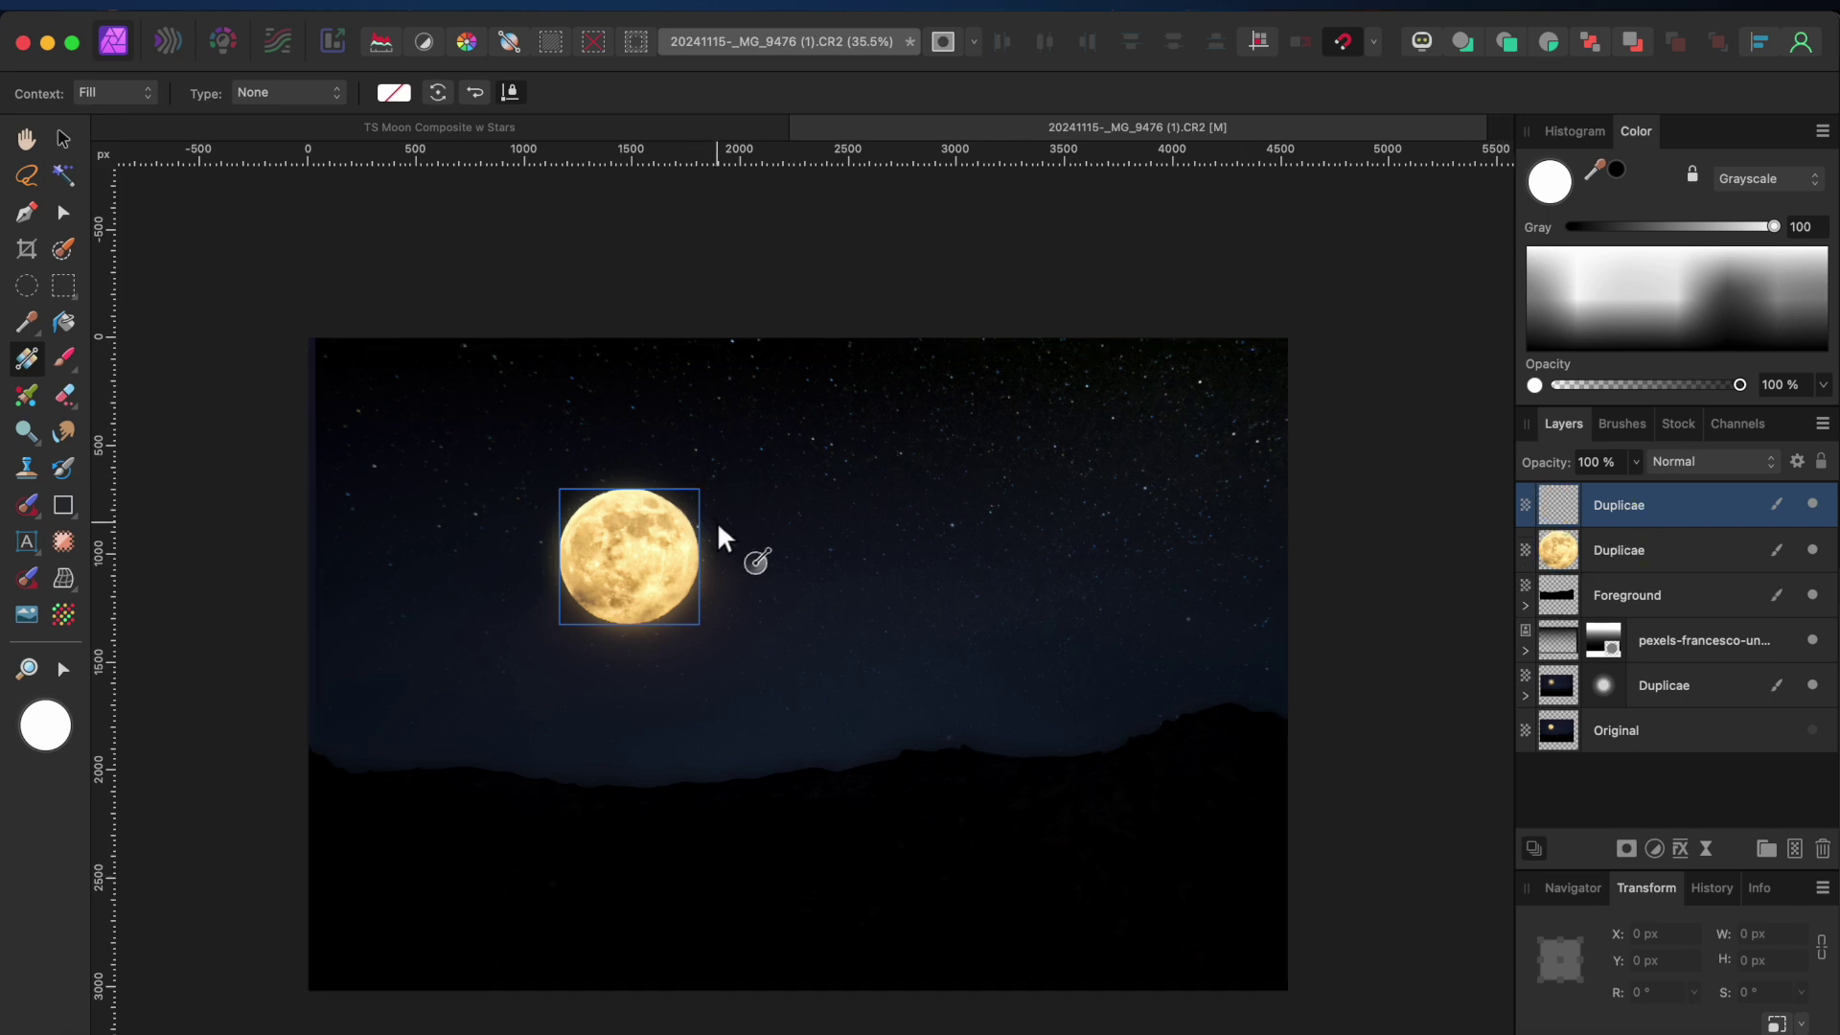
left_click(1635, 556)
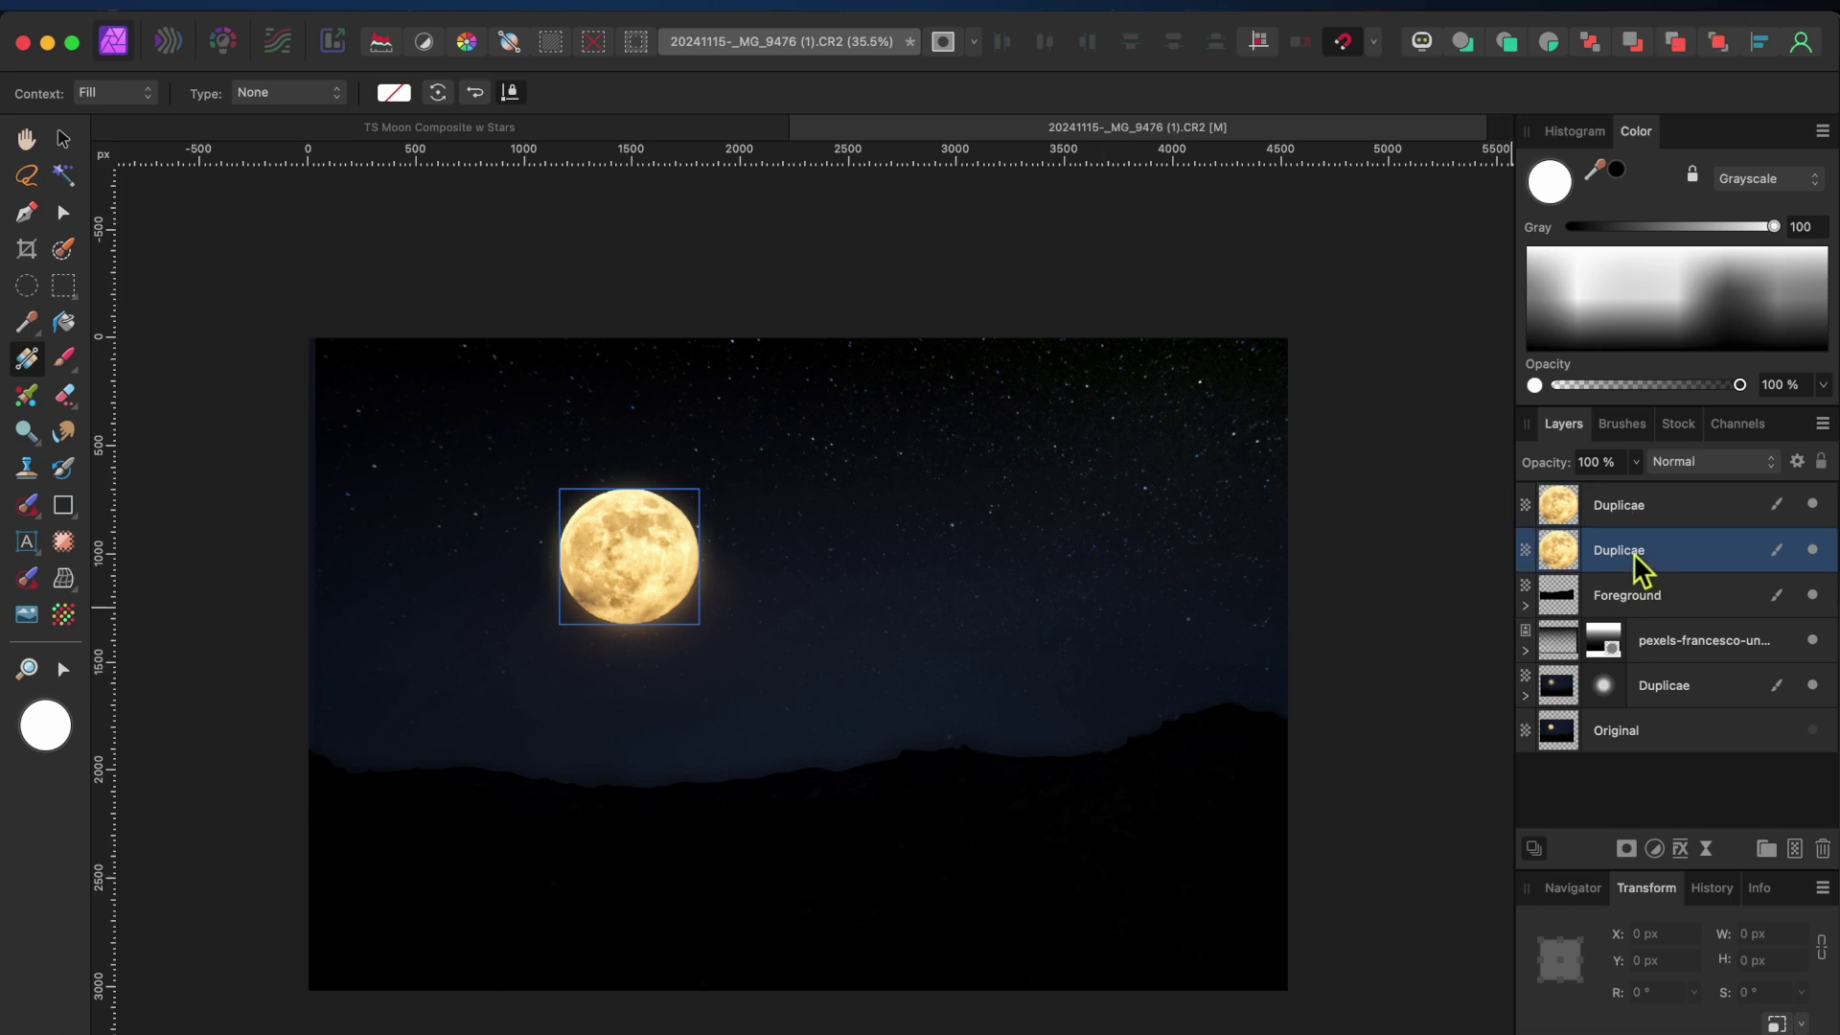
left_click(63, 141)
left_click(692, 503)
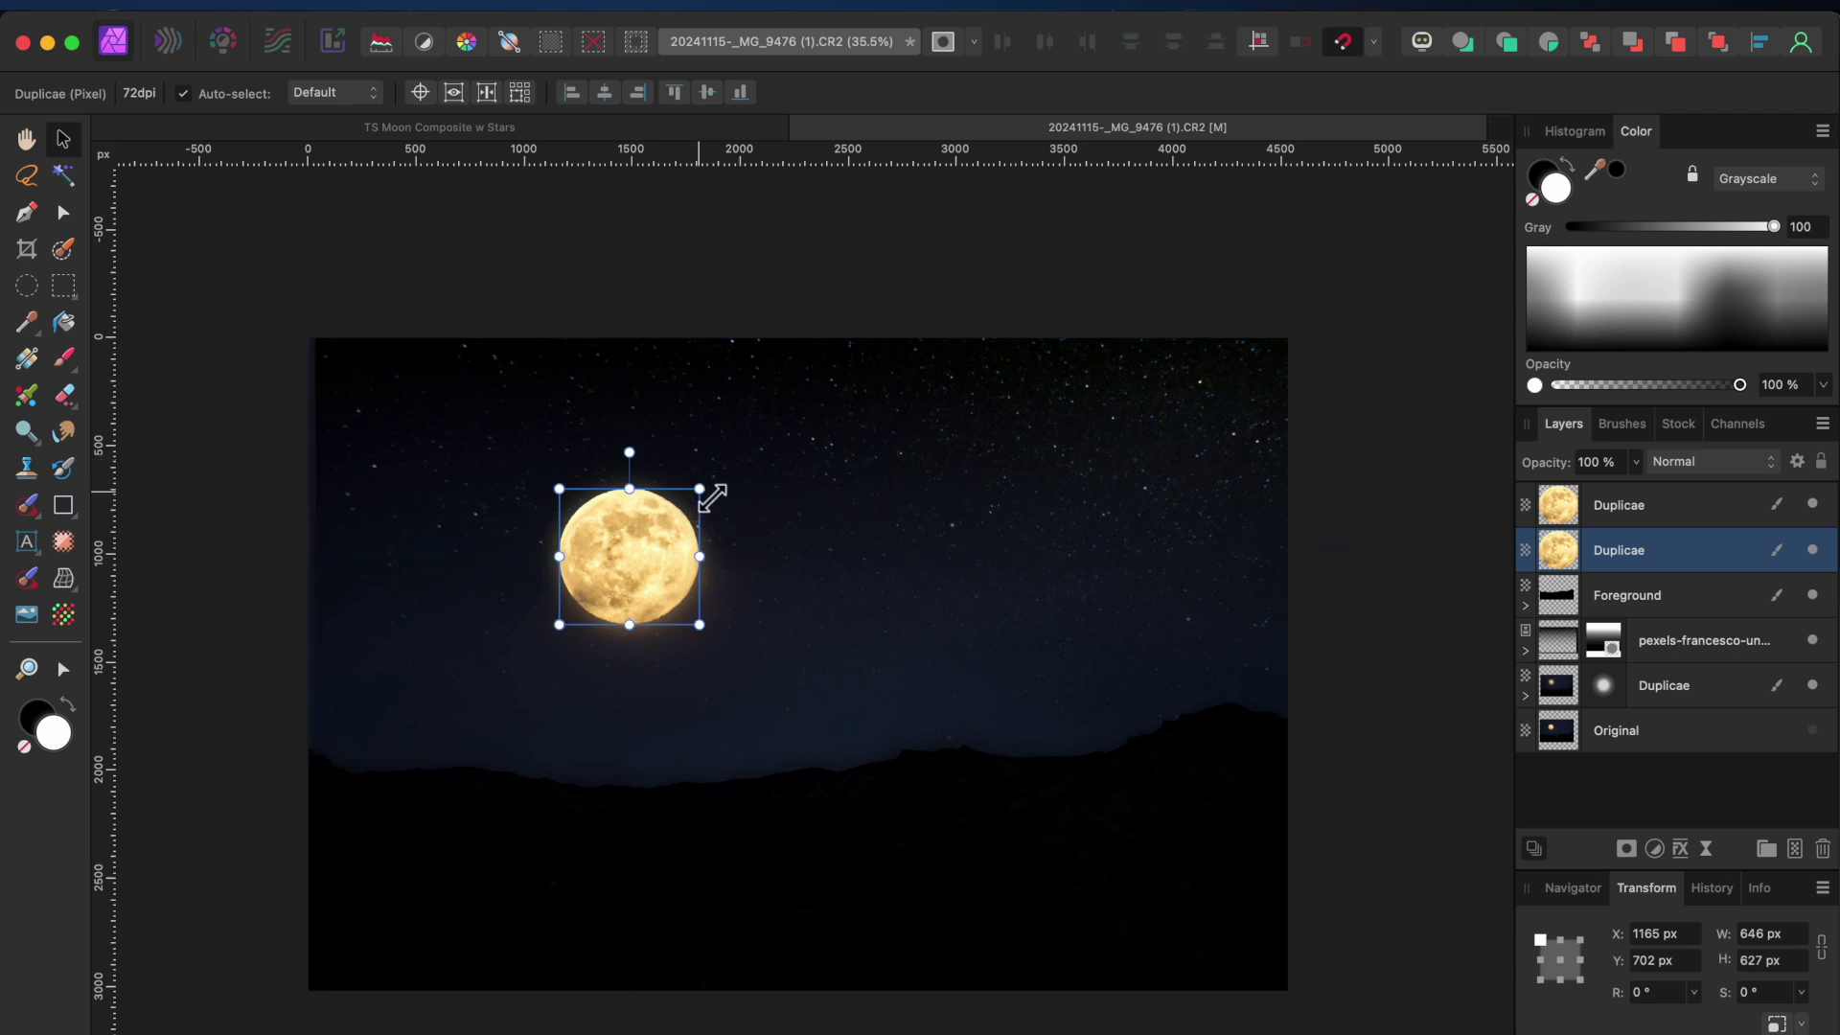
left_click_drag(708, 497, 723, 488)
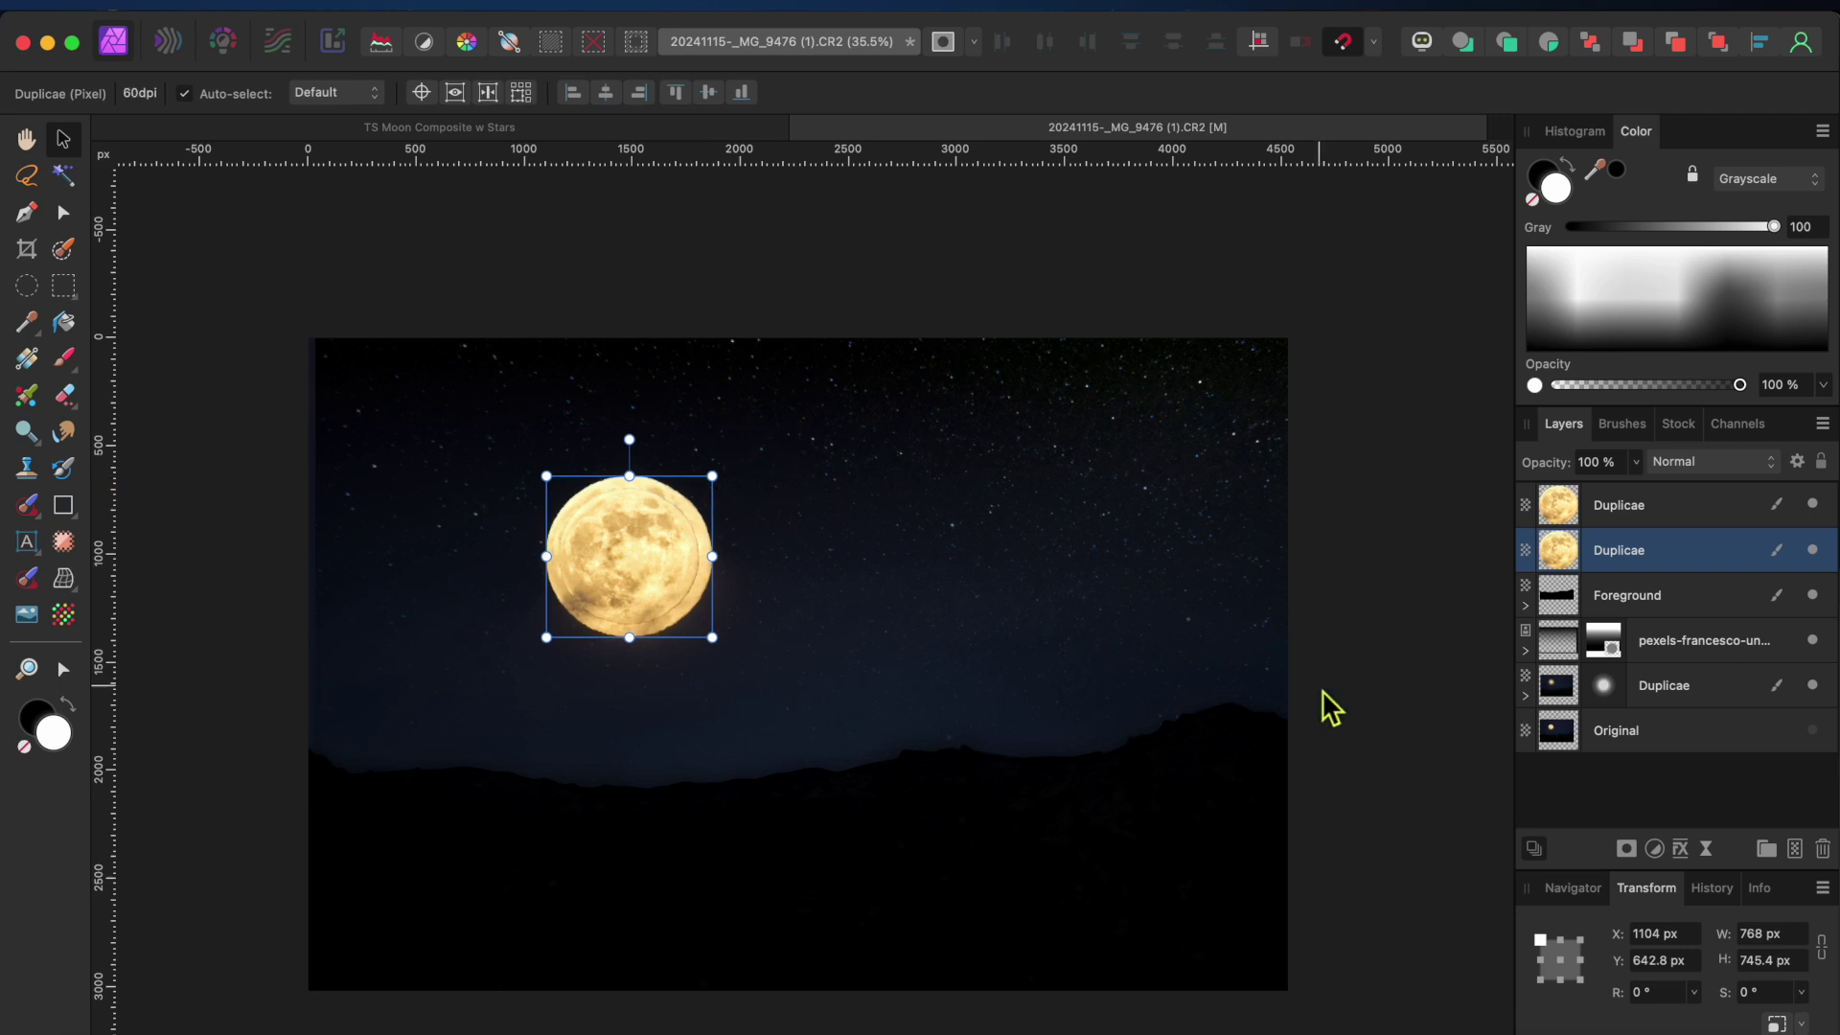
left_click(1707, 849)
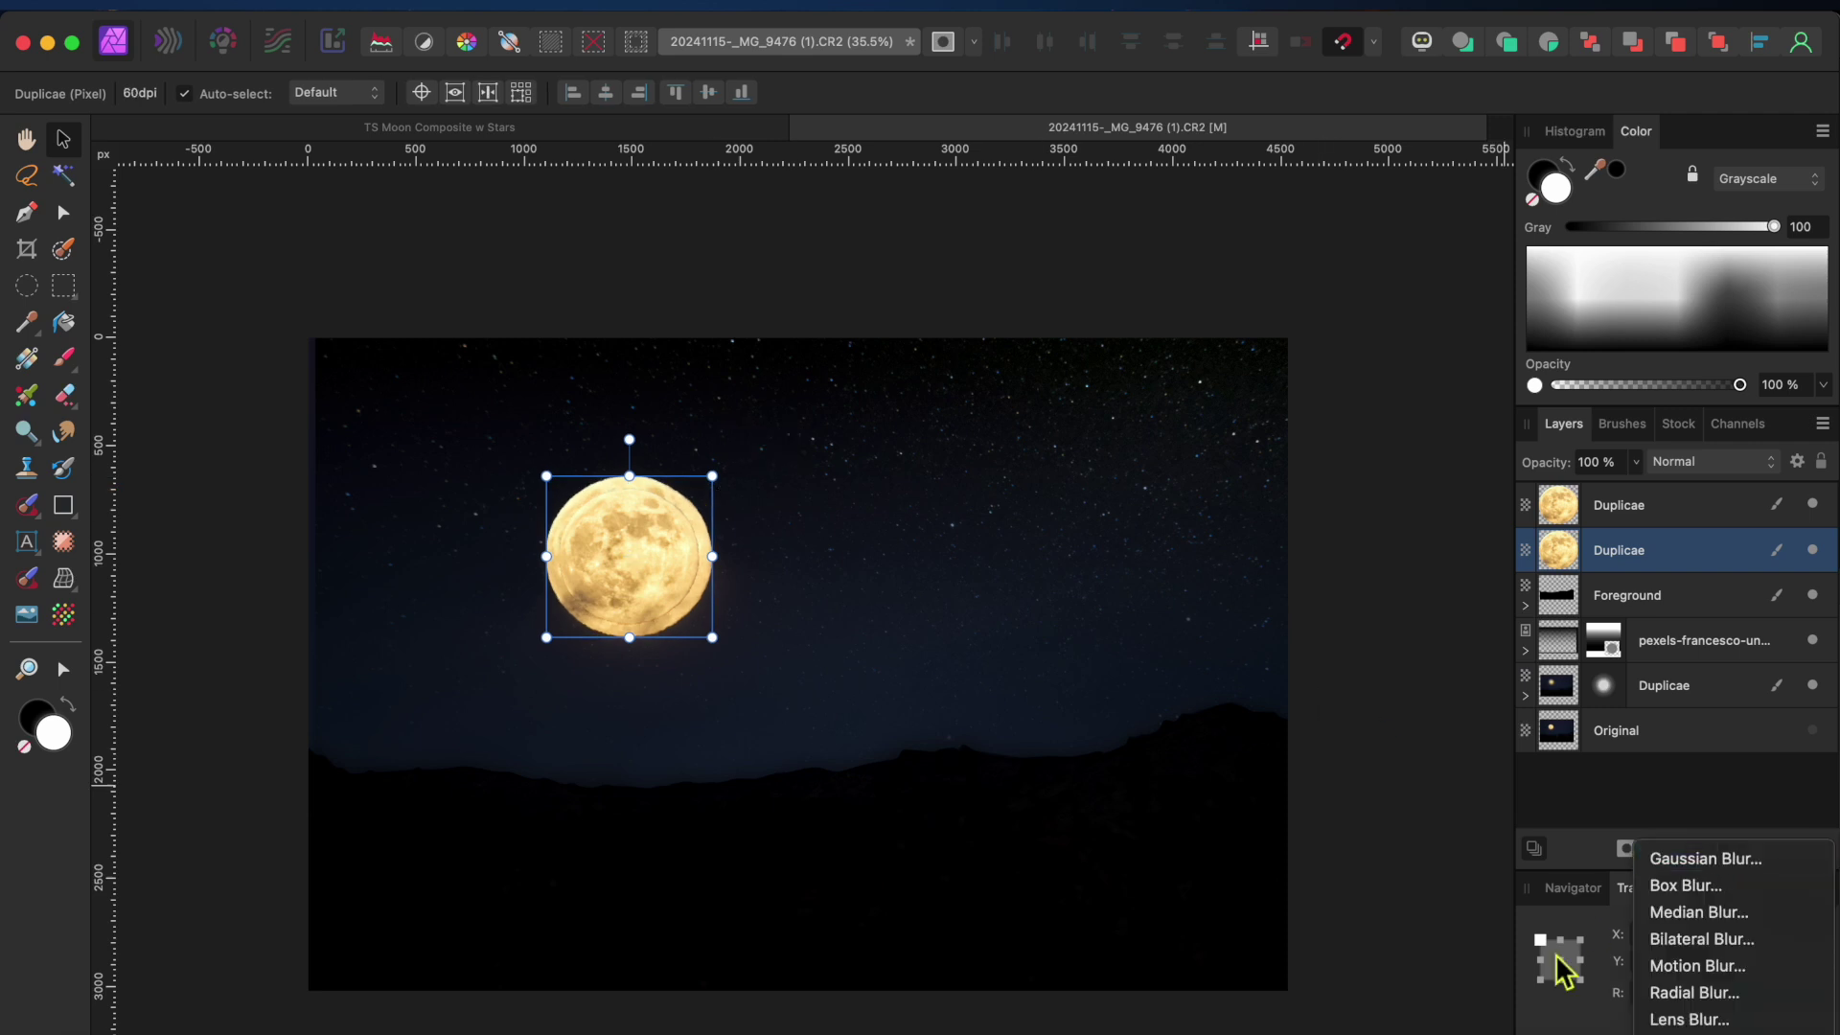
Give the enlarged moon copy a live Gaussian Blur with a 100 px radius
left_click(1691, 862)
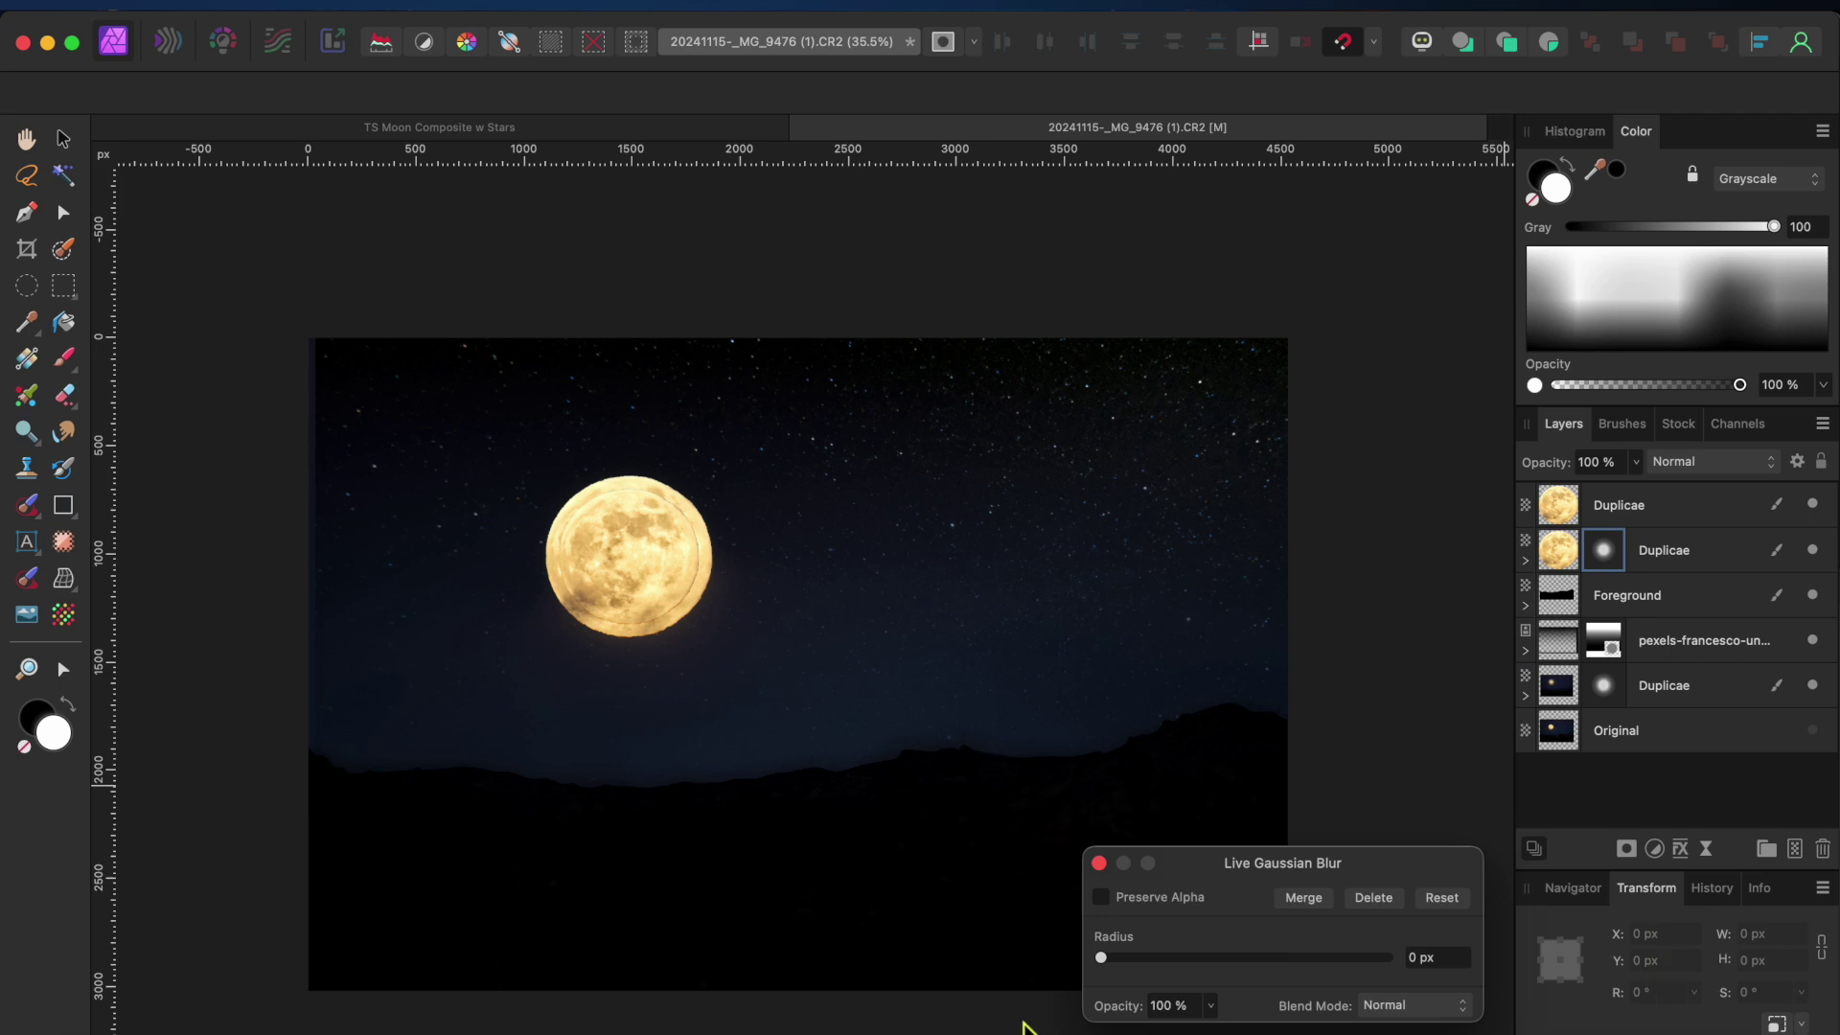
left_click_drag(1107, 961, 1407, 1004)
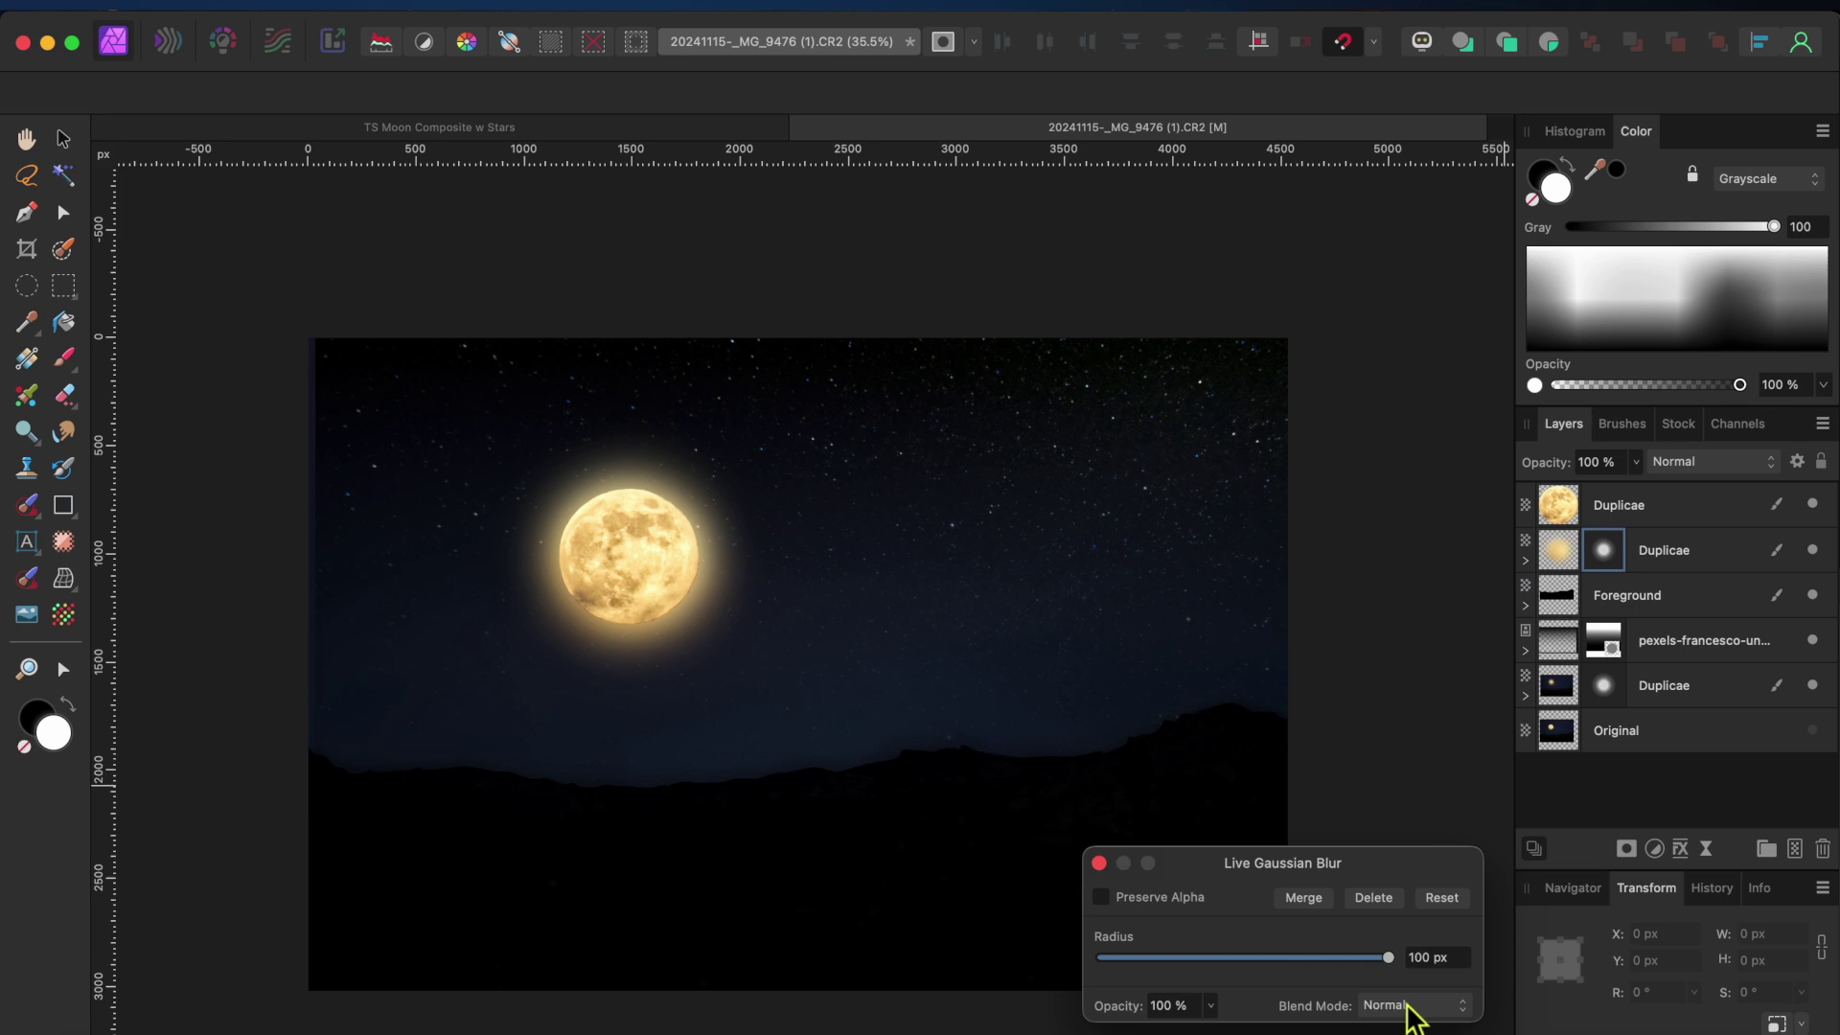
left_click(1100, 863)
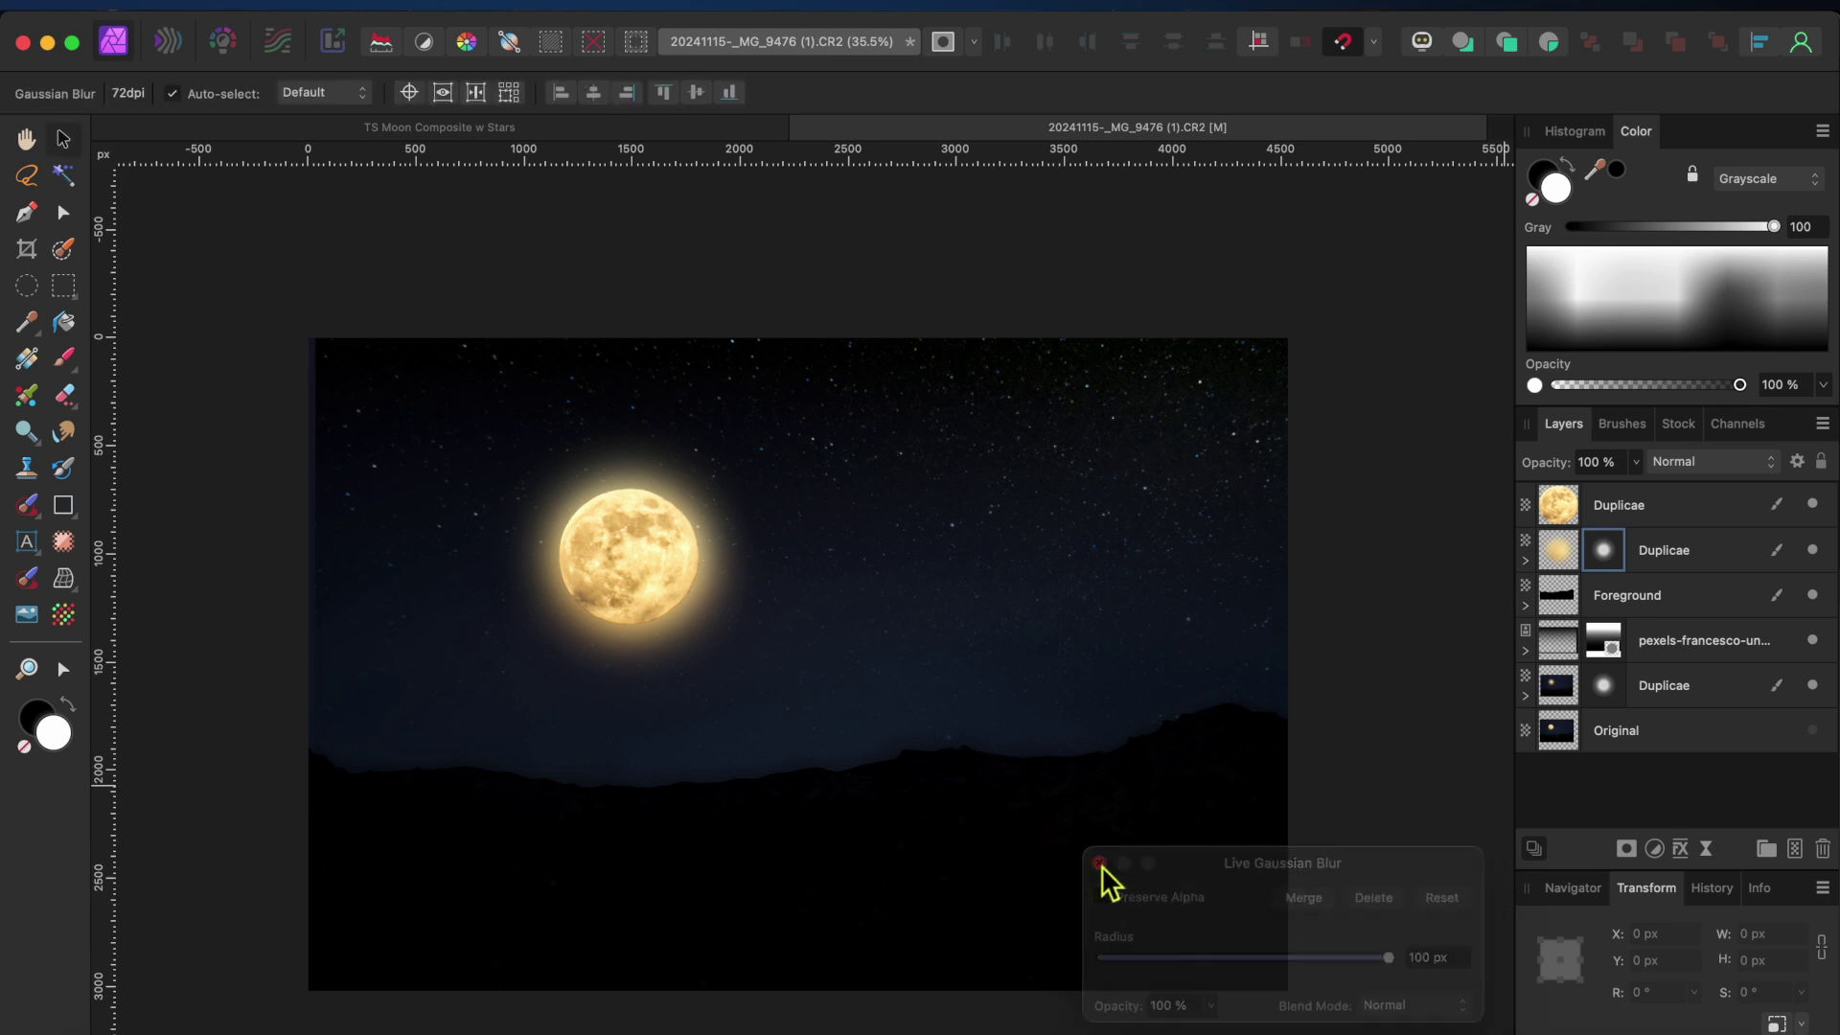
Lower the blurred moon copy's layer opacity to 54%
left_click(1683, 555)
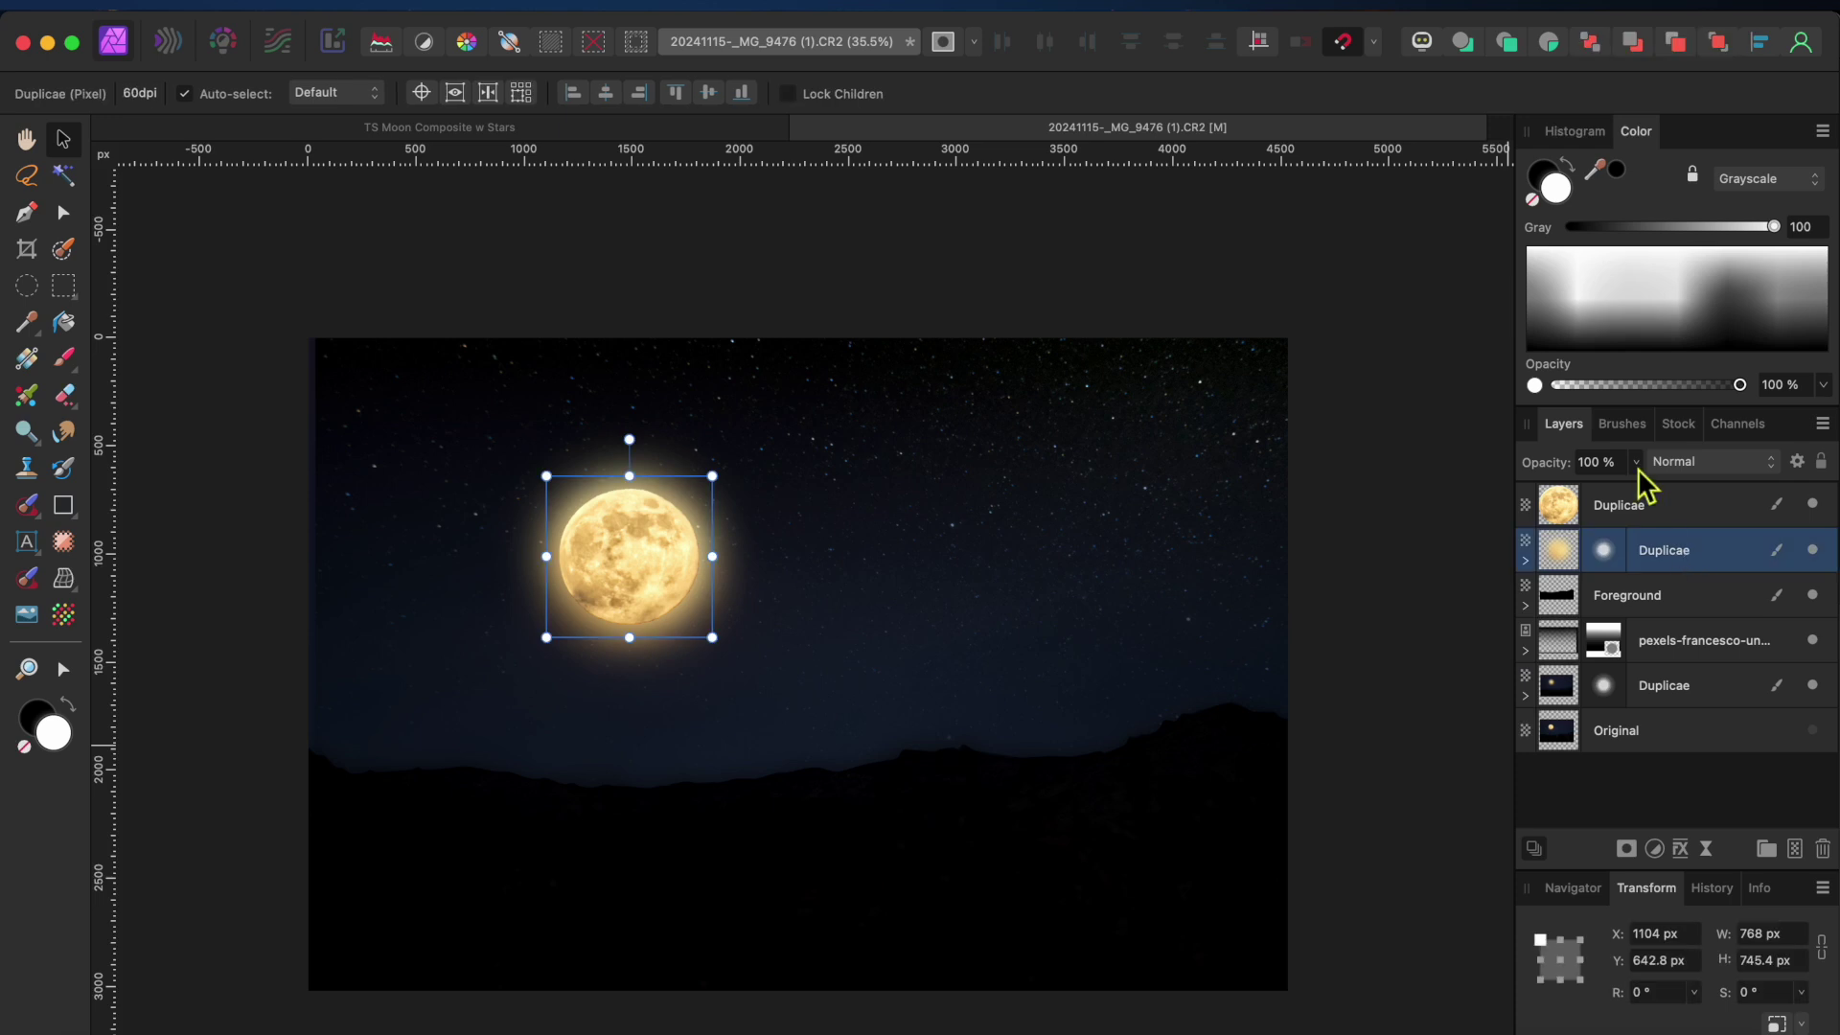
left_click(1637, 463)
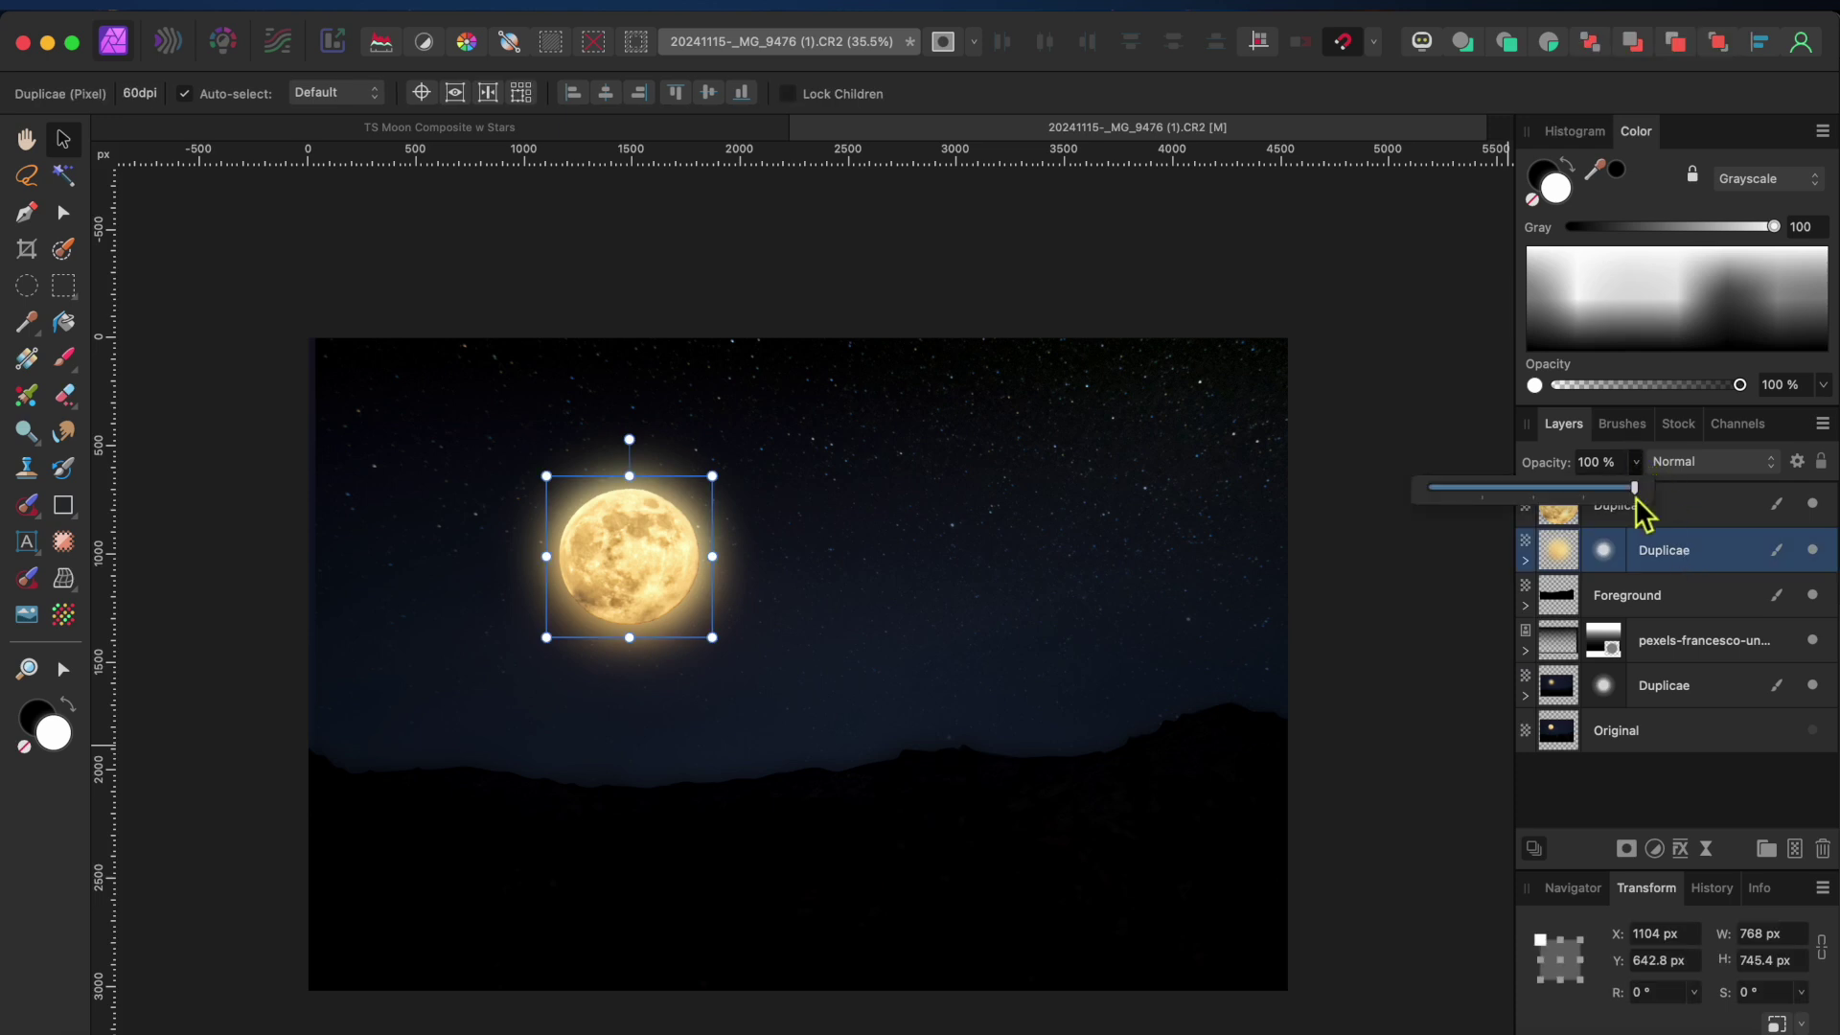
left_click_drag(1637, 491, 1554, 511)
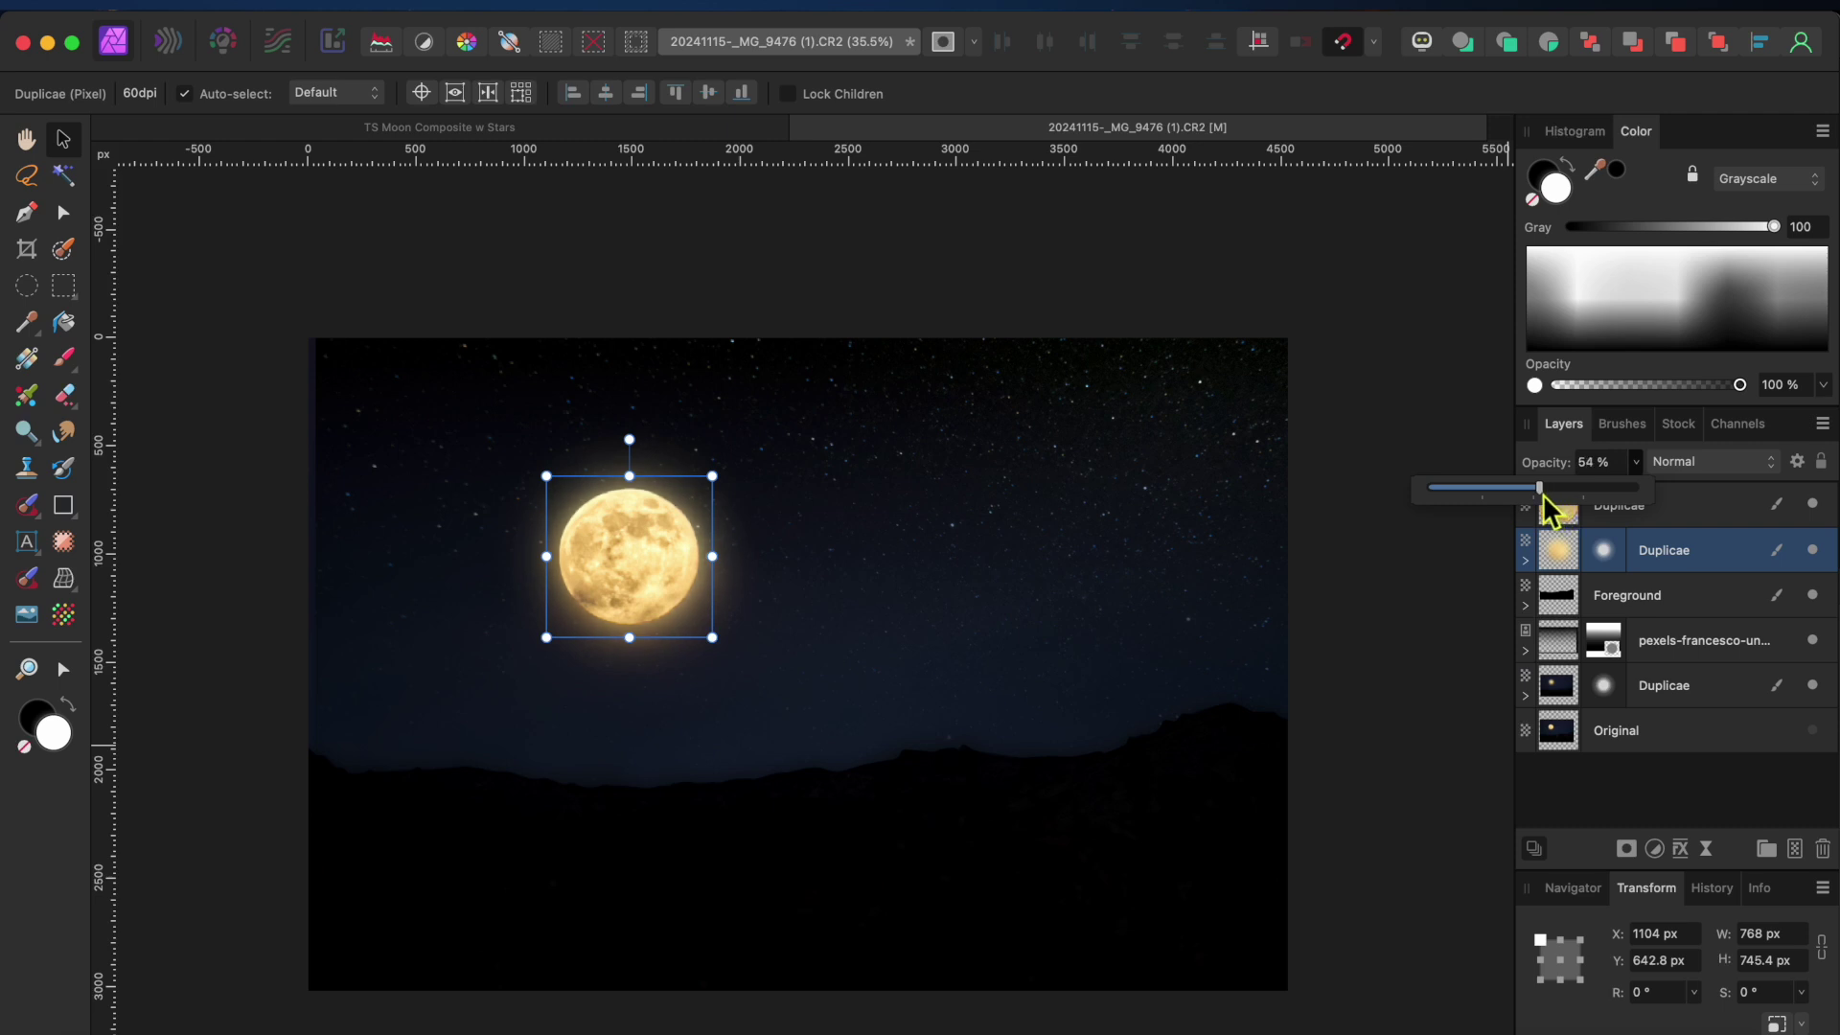
Stretch the Foreground hills layer to about 5388 × 1550 px and nudge it up-left
left_click(1345, 647)
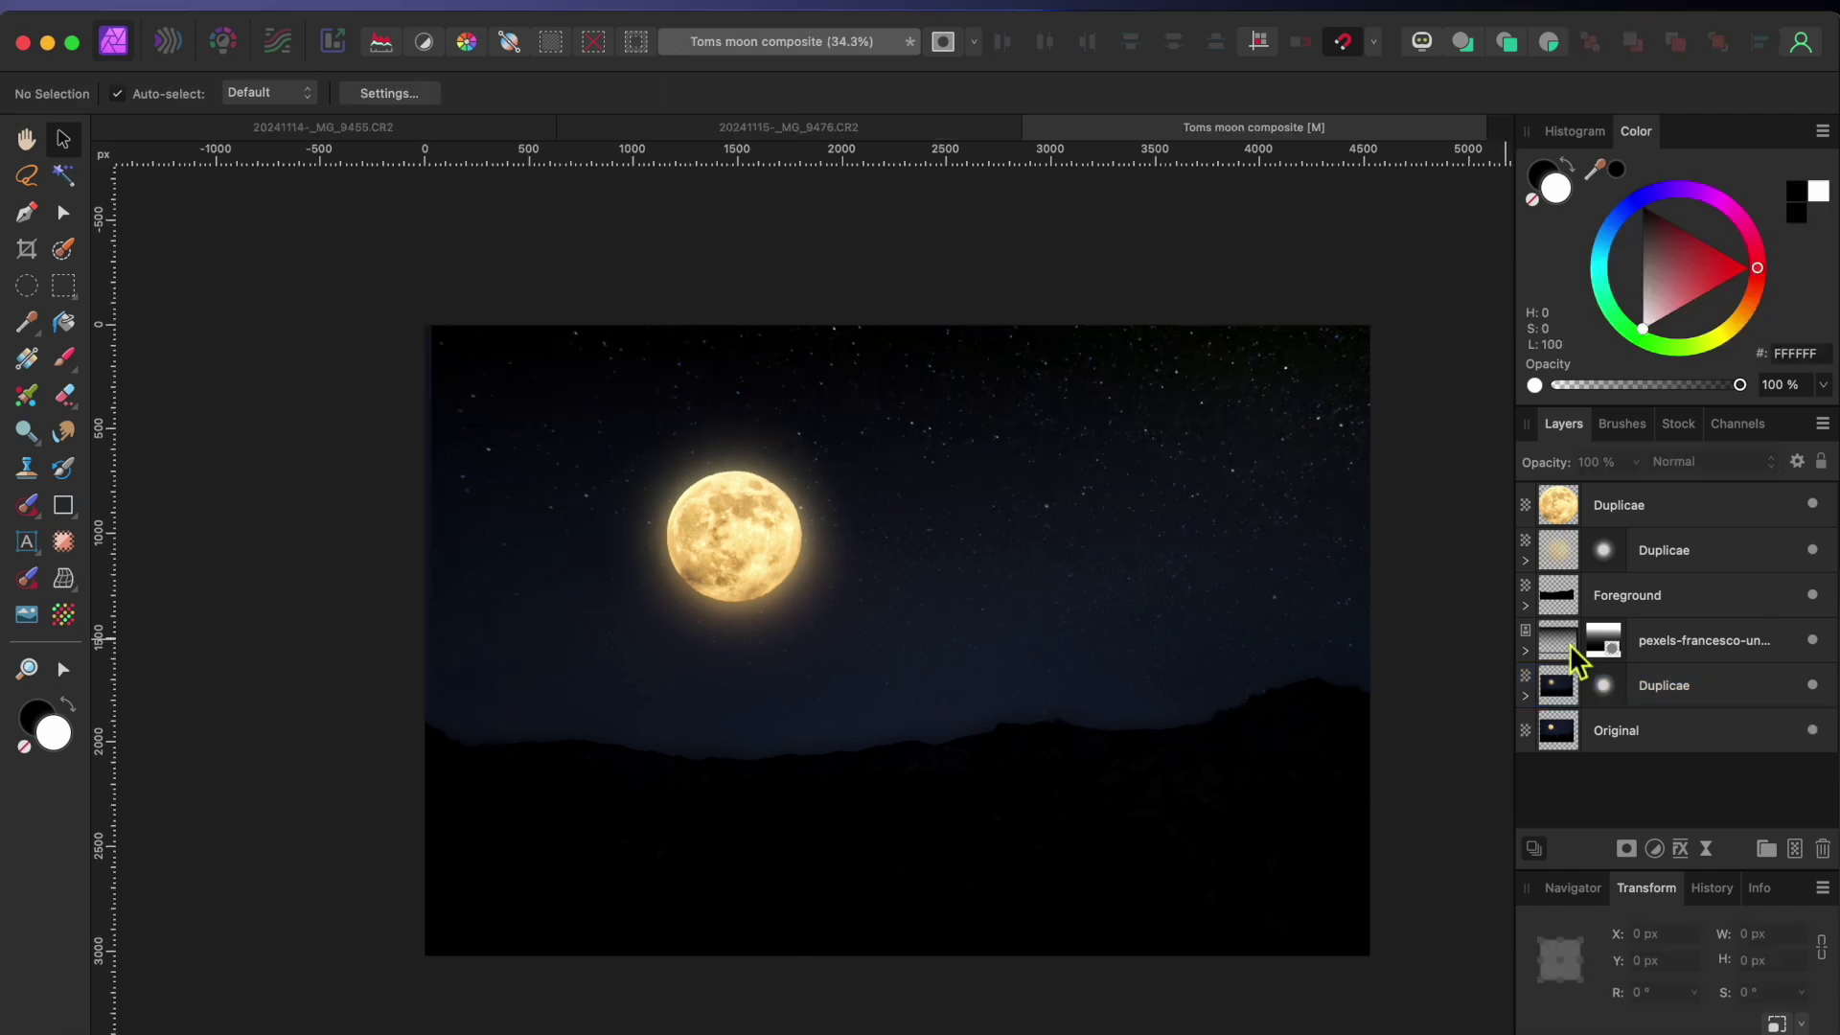
left_click(1652, 608)
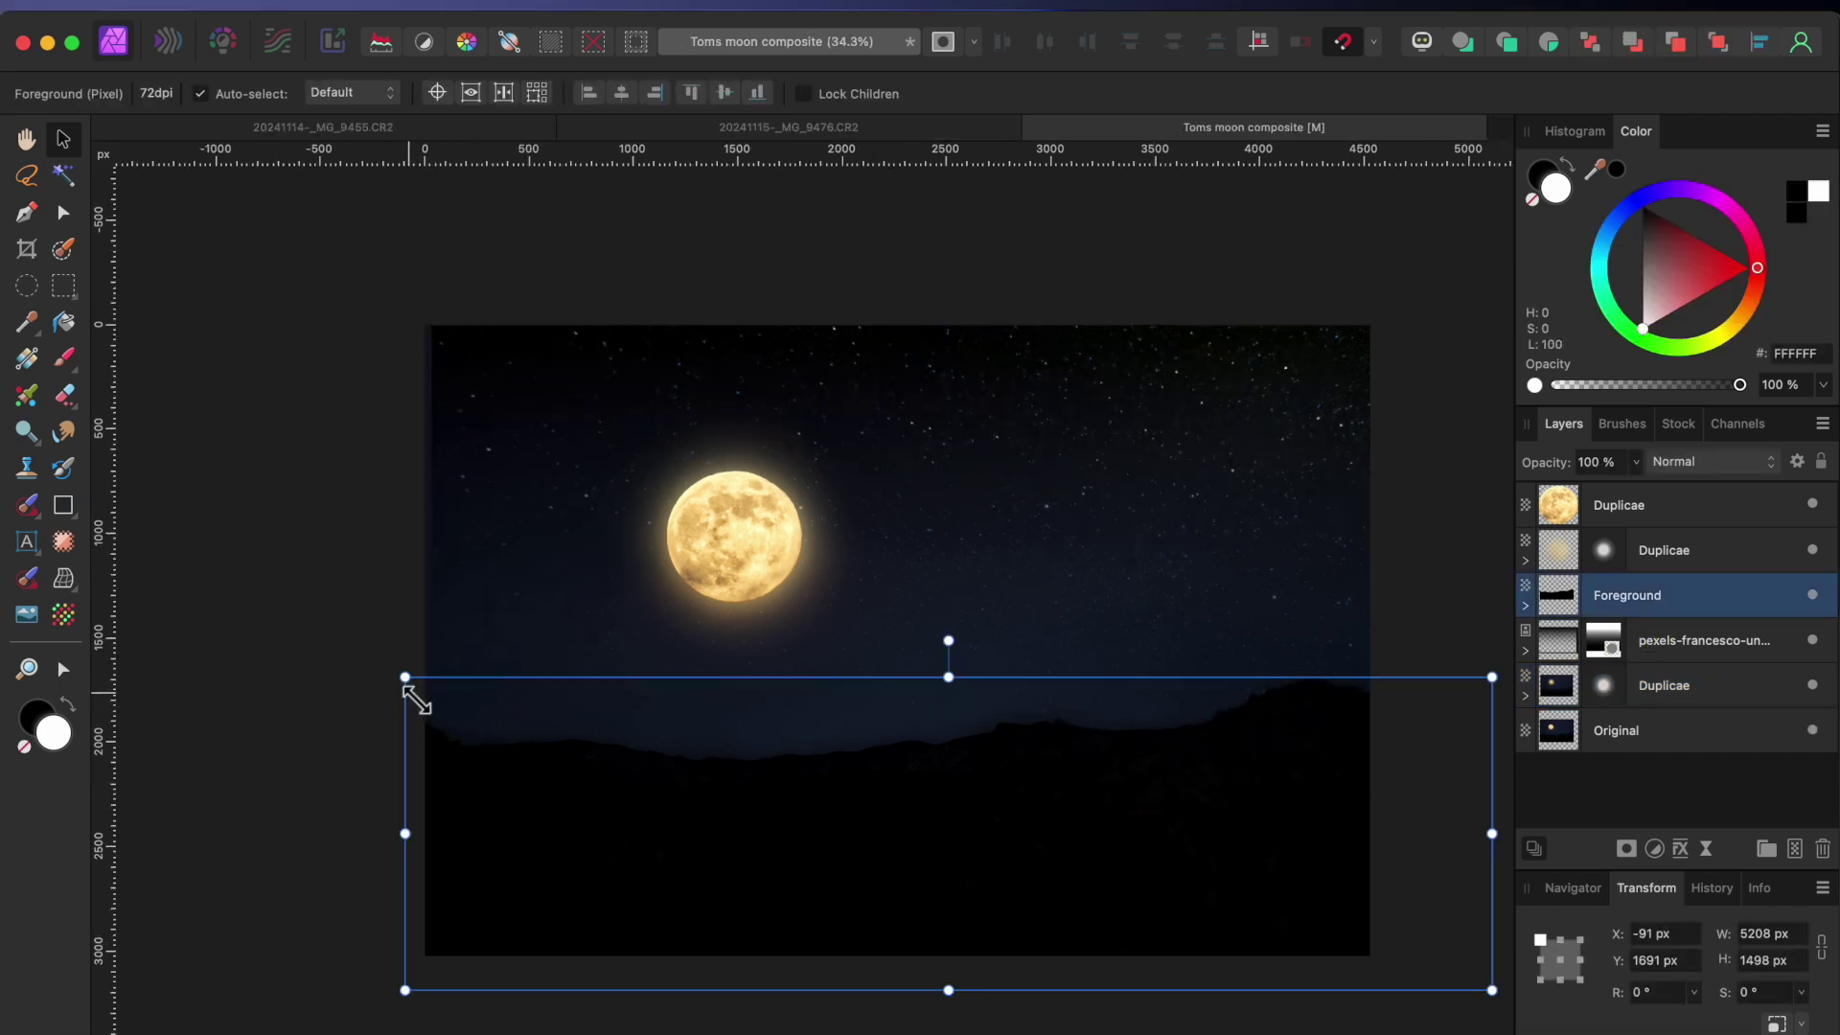
mouse_move(405, 676)
left_mouse_down()
mouse_move(368, 666)
mouse_move(383, 653)
left_mouse_up()
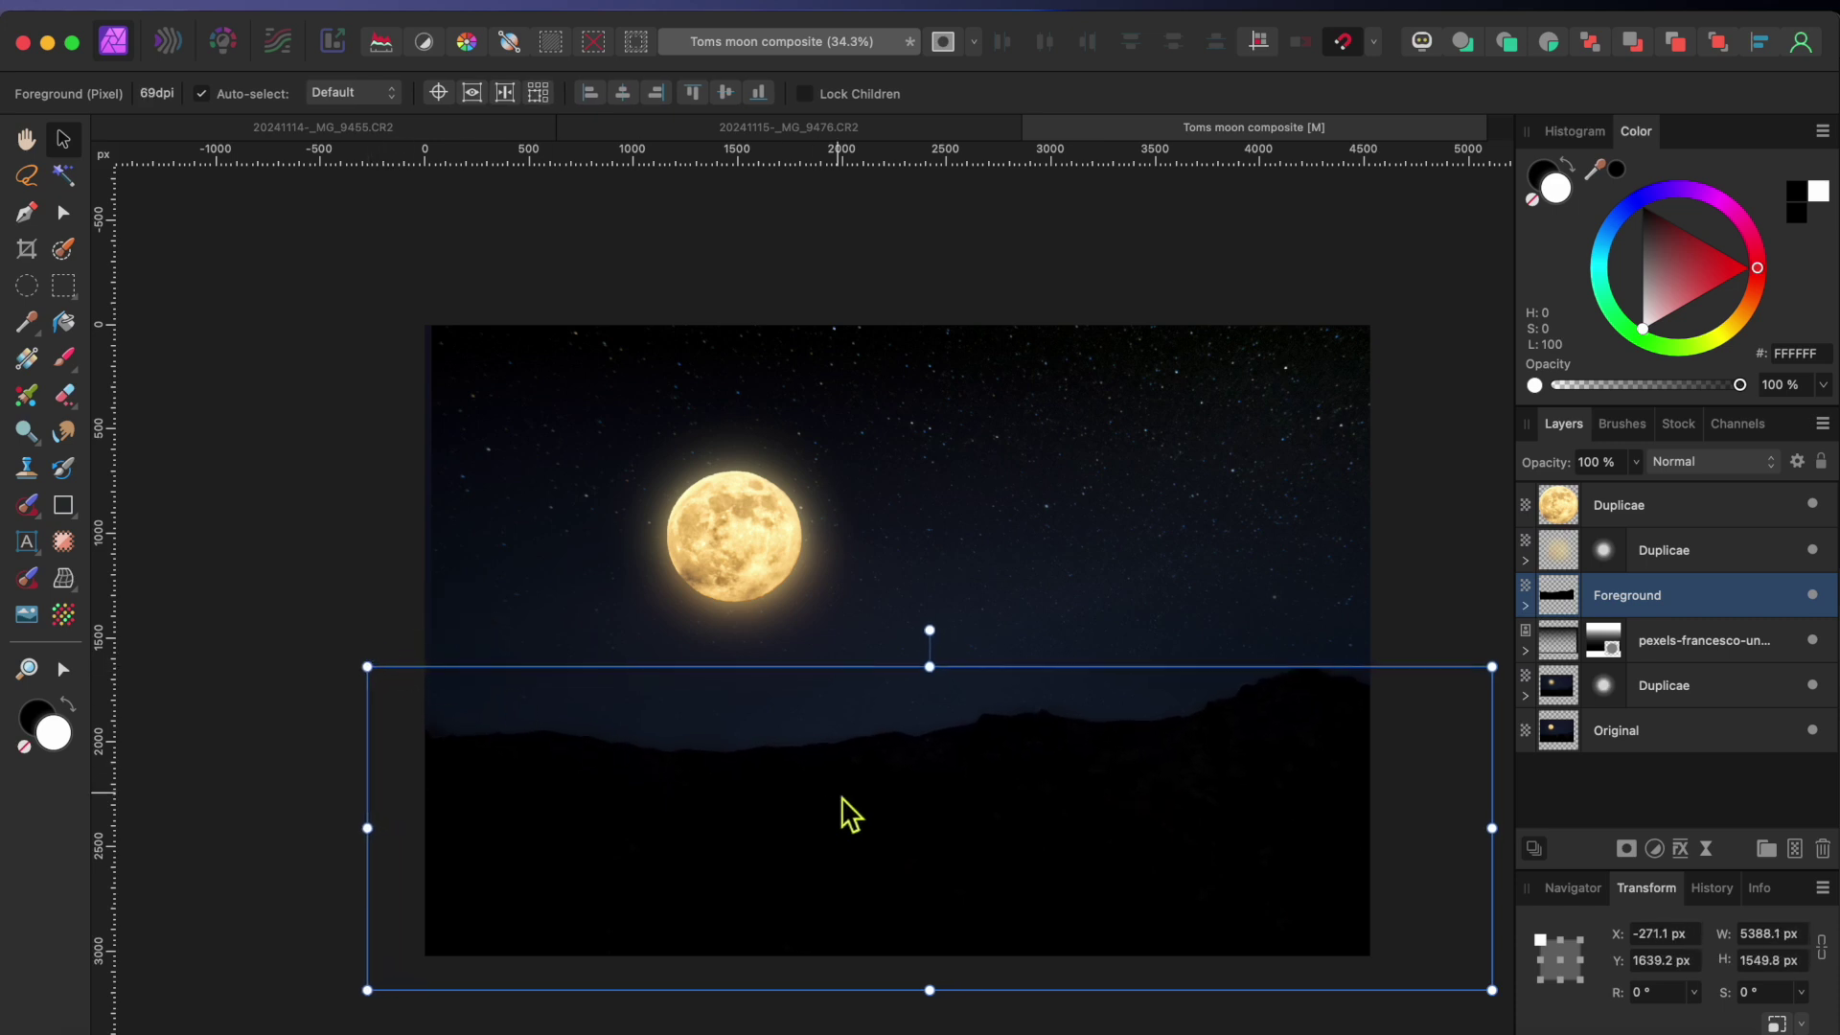
left_click_drag(842, 799, 836, 787)
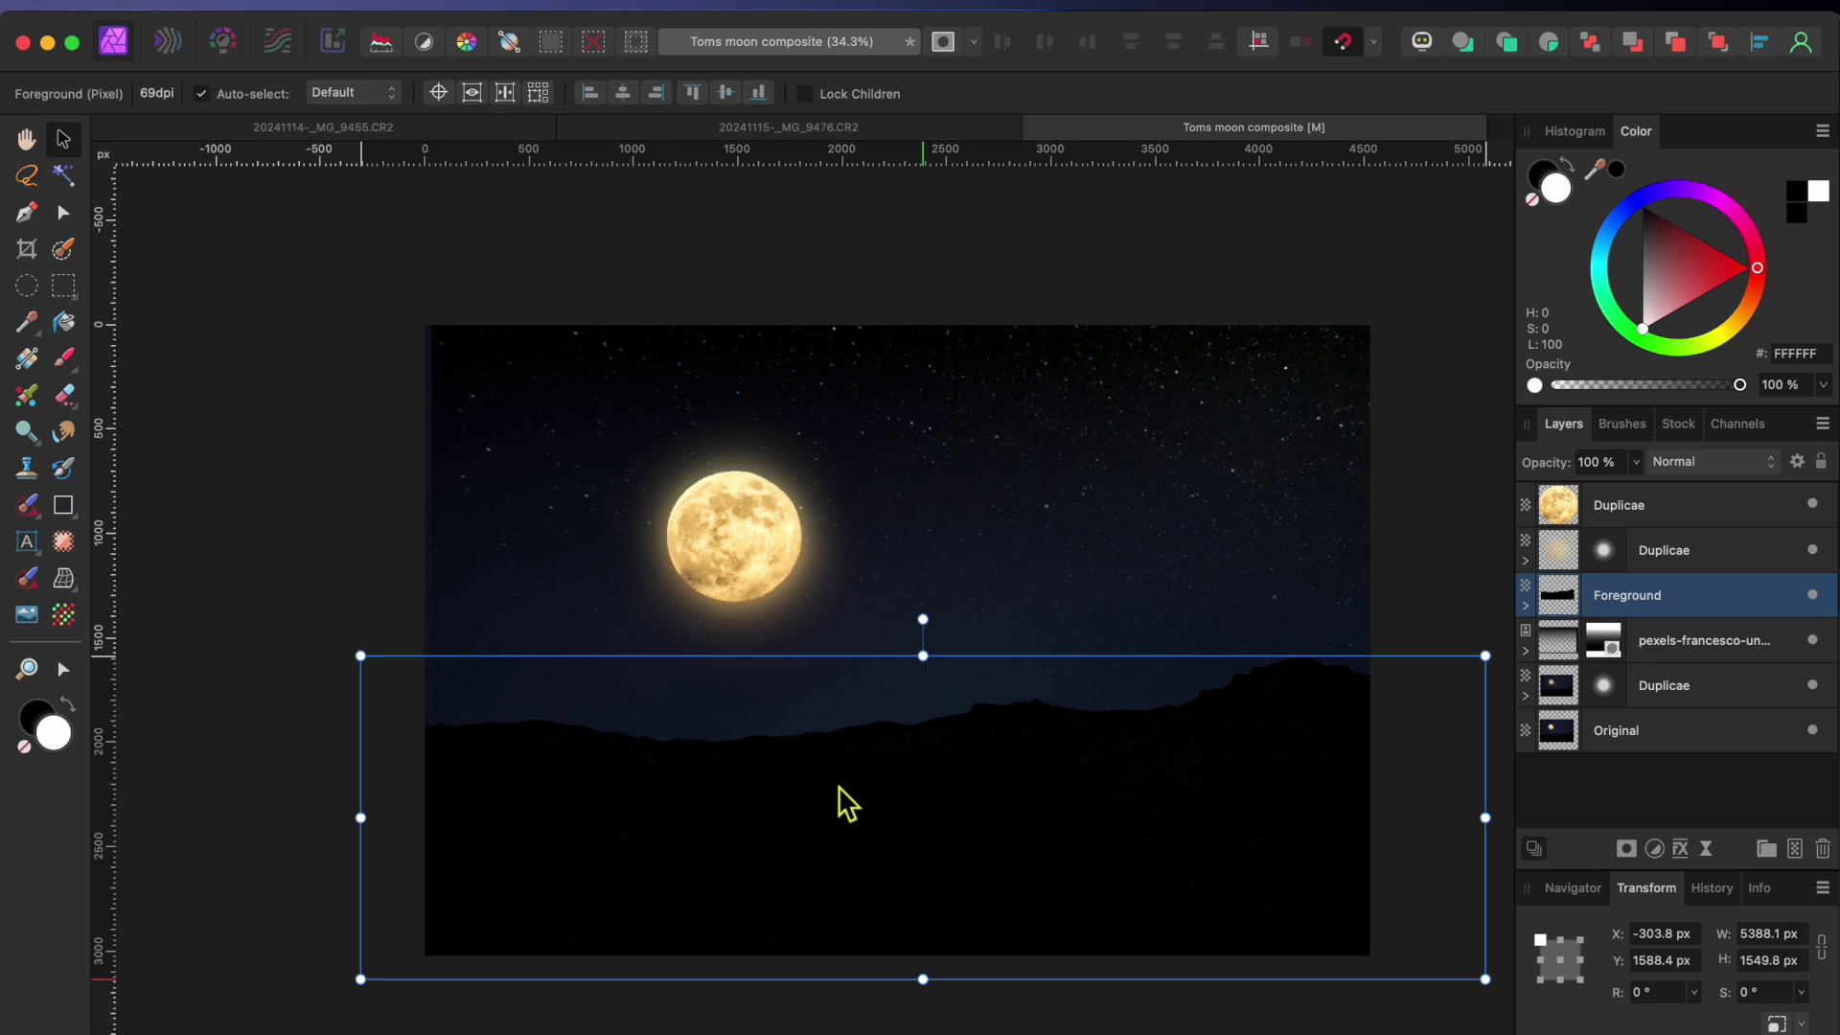
left_click(211, 647)
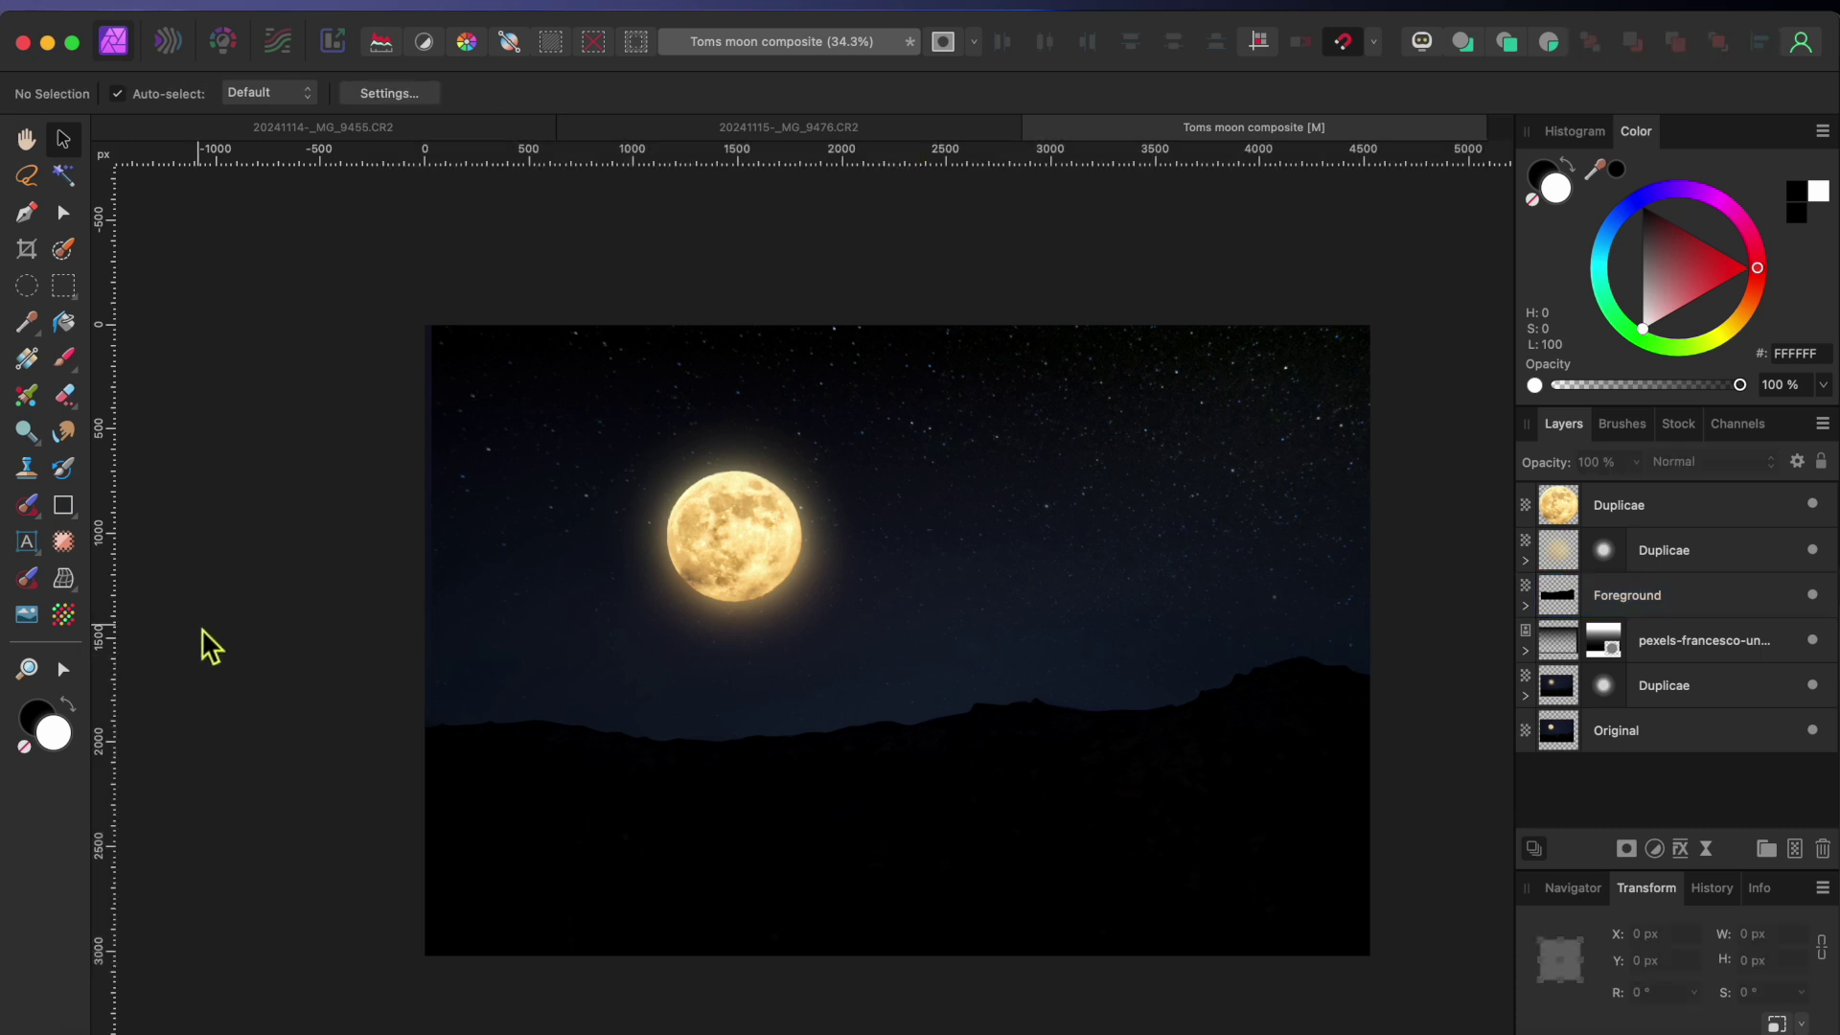